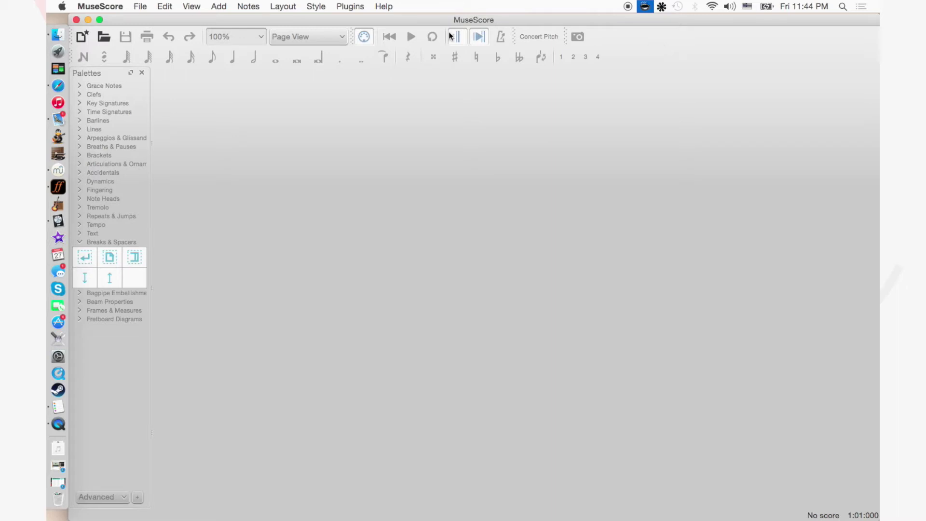
# Start a new score via File > New and blank the Composer, Lyricist and Copyright fields.
pyautogui.click(141, 7)
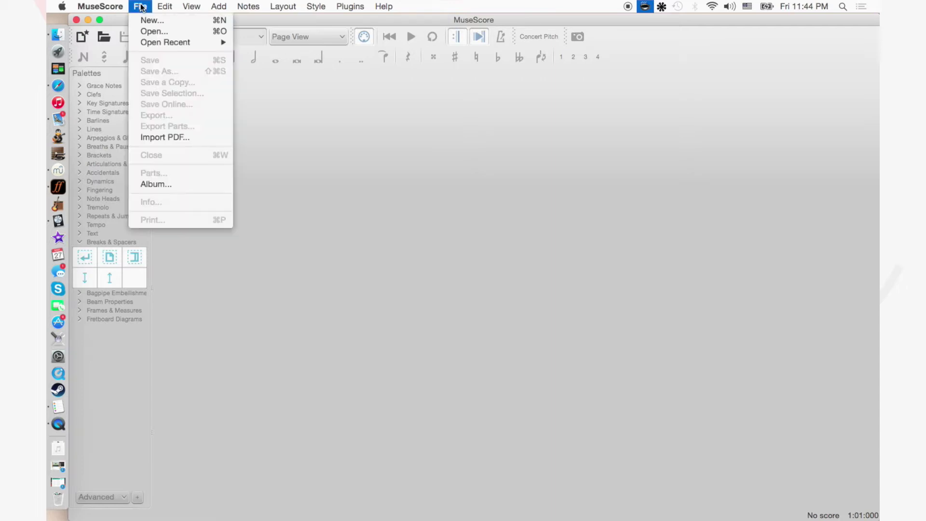
pyautogui.click(147, 20)
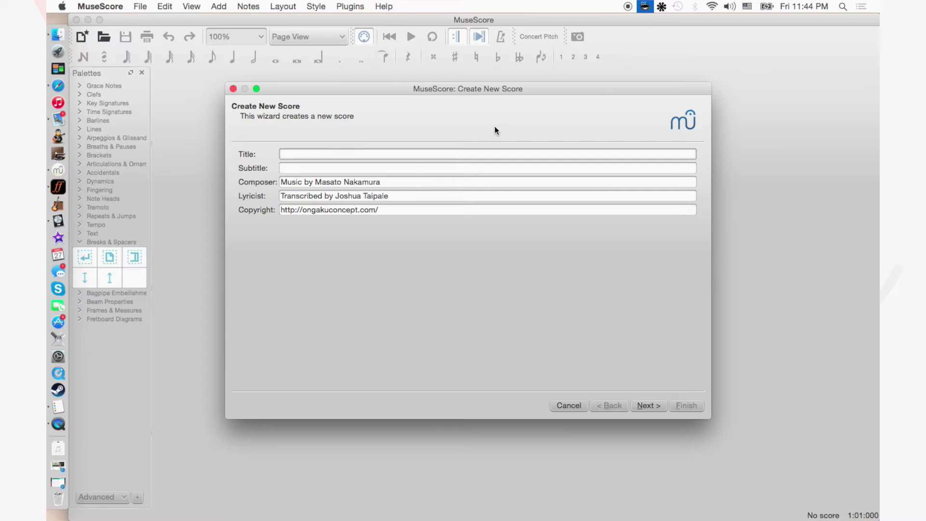
pyautogui.tripleClick(412, 182)
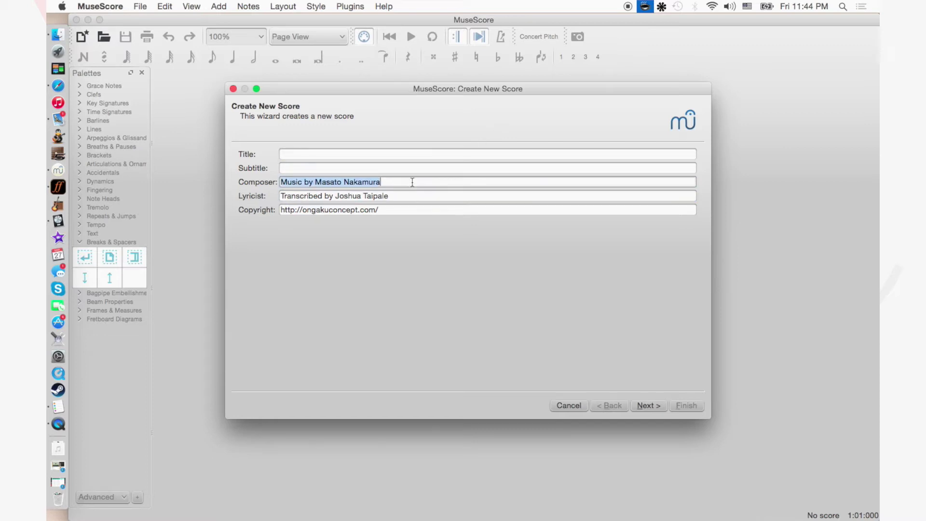
pyautogui.press('BackSpace')
pyautogui.press('Tab')
pyautogui.press('BackSpace')
pyautogui.press('Tab')
pyautogui.press('BackSpace')
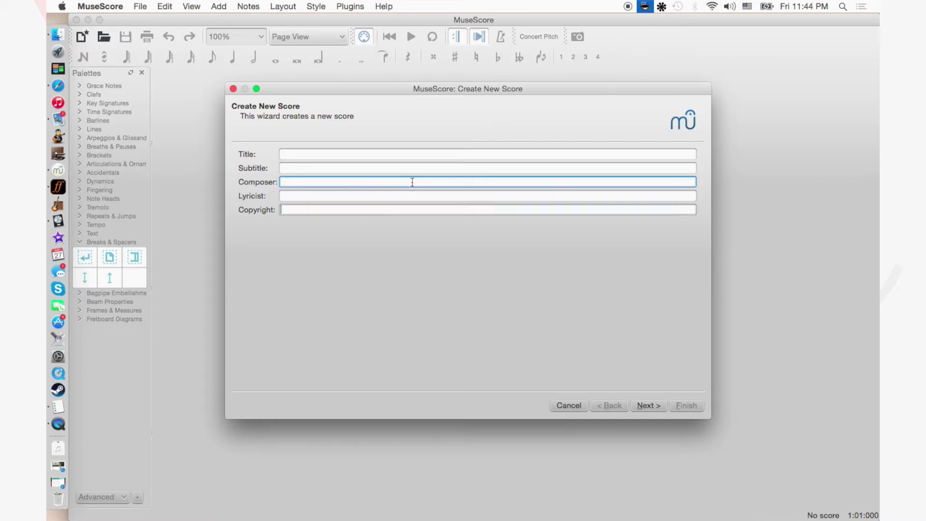
# Put focus back in the Title field and bring up Safari's Dock menu.
pyautogui.click(403, 167)
pyautogui.click(399, 153)
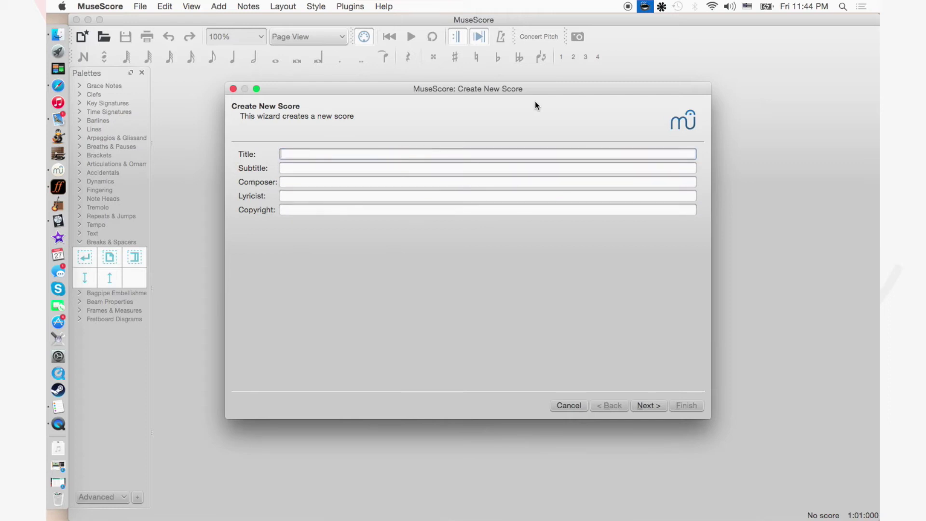
pyautogui.rightClick(46, 88)
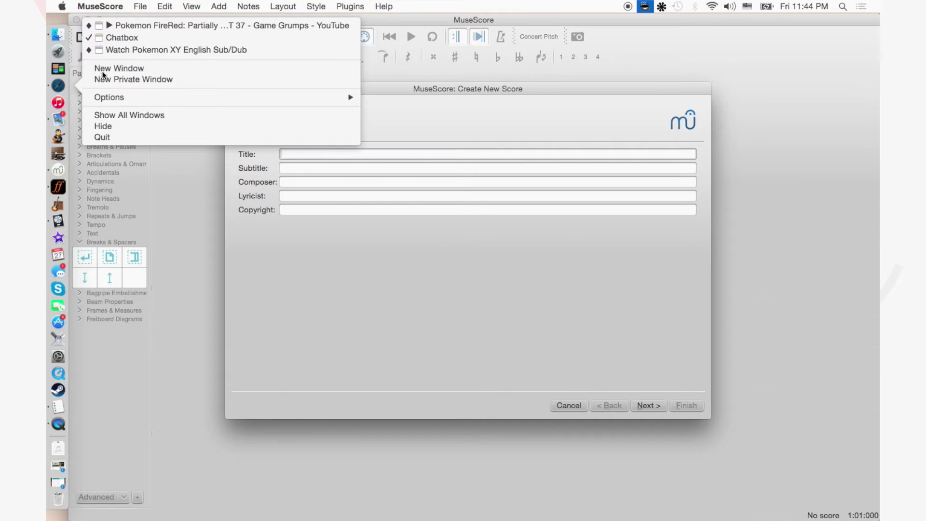
# In a new Safari window, open vgmdb.net's COLORFUL BOX album page and scroll to its Notes.
pyautogui.click(436, 168)
pyautogui.write('vgmdb.net/album/47545')
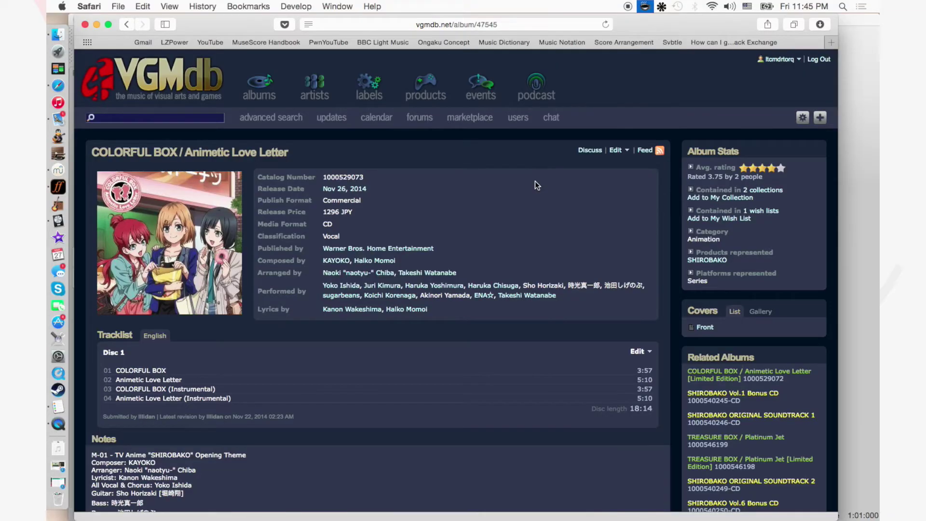
pyautogui.scroll(-4, 484, 226)
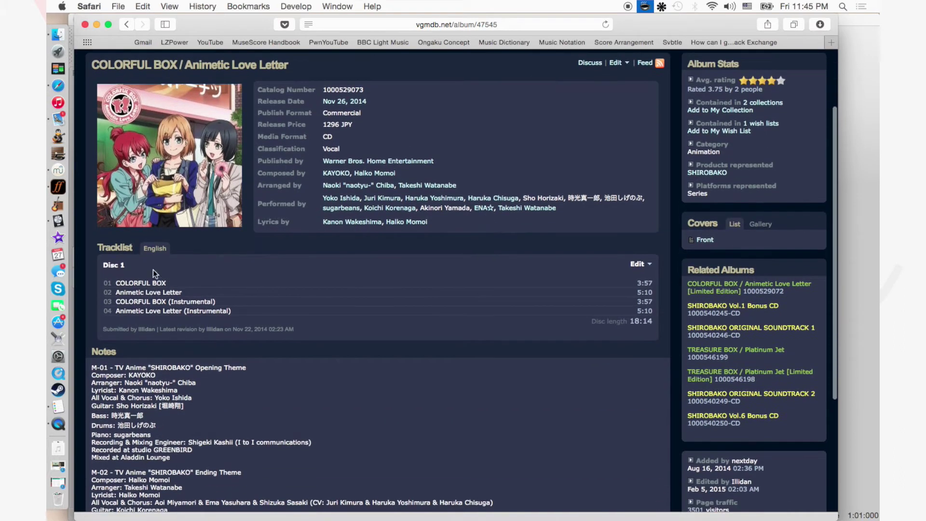
pyautogui.scroll(-3, 291, 299)
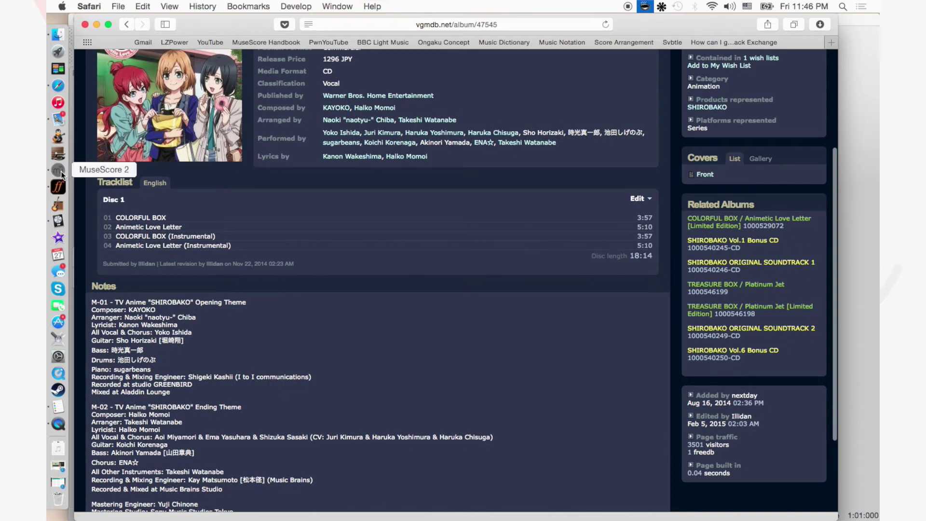
pyautogui.click(58, 169)
# Enter title 'COLORFUL BOX [TV Size]' and subtitle 'Shirobako OP Theme' in the new-score wizard.
pyautogui.write('CO')
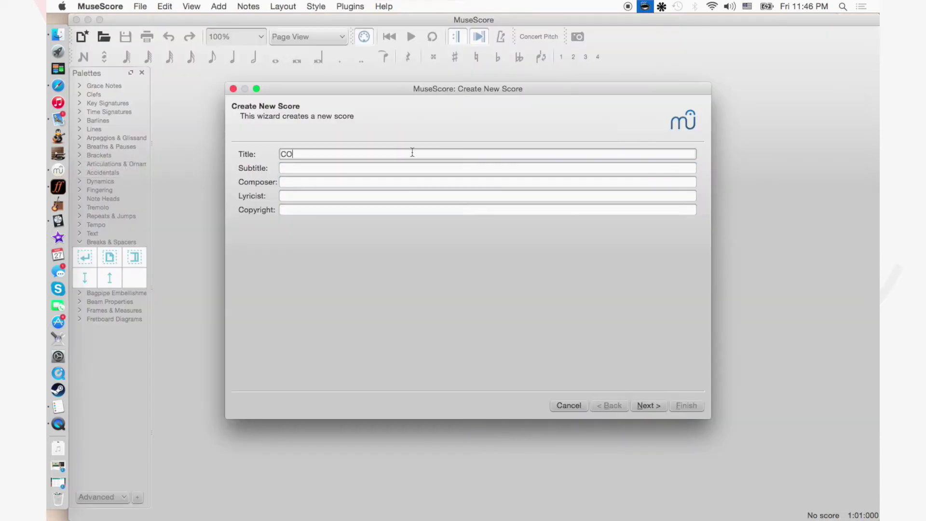
pyautogui.write('LORFUL BOX')
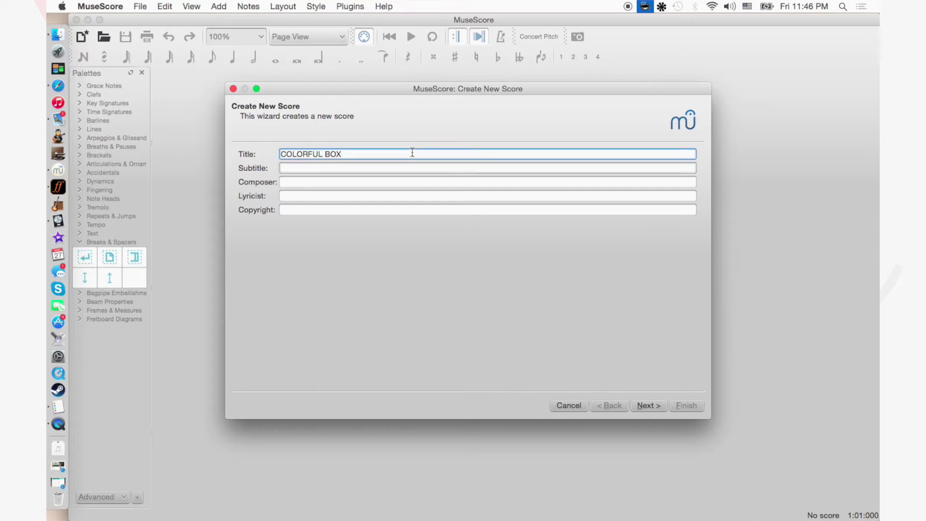
pyautogui.write('Shirobako')
pyautogui.write(' OP ')
pyautogui.write(' [TV')
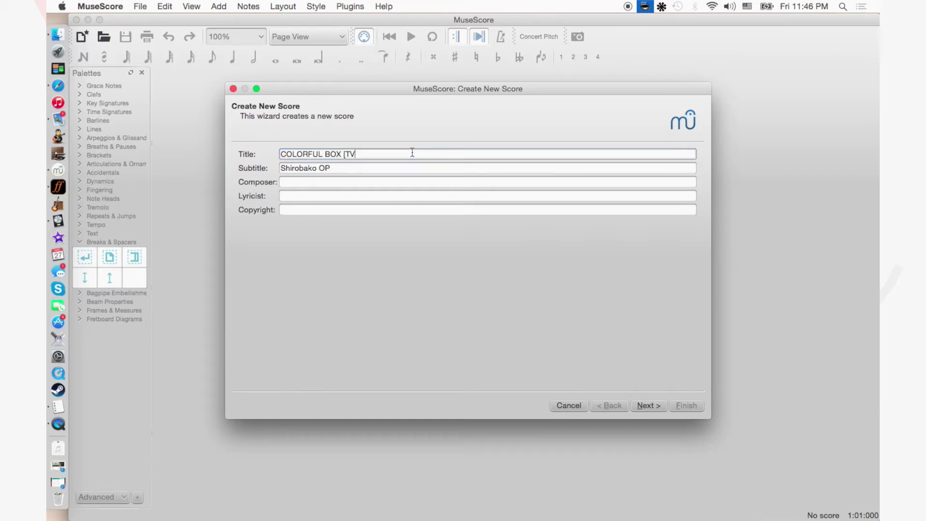
pyautogui.write(' Size]')
pyautogui.click(372, 169)
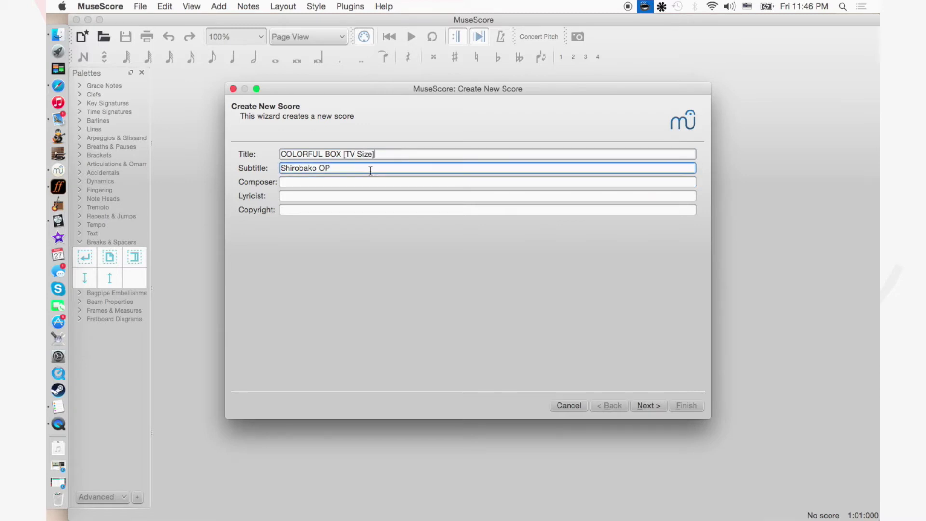
pyautogui.write('Theme')
pyautogui.click(323, 183)
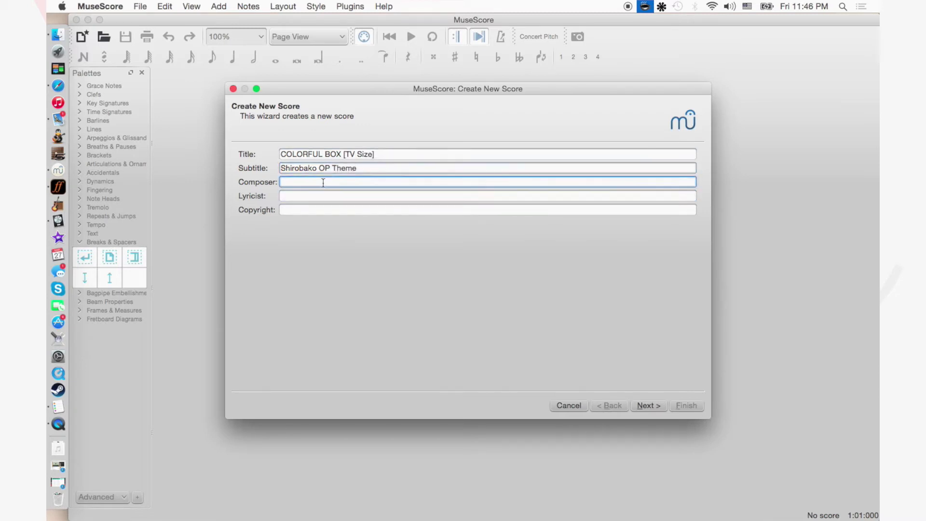
pyautogui.click(58, 86)
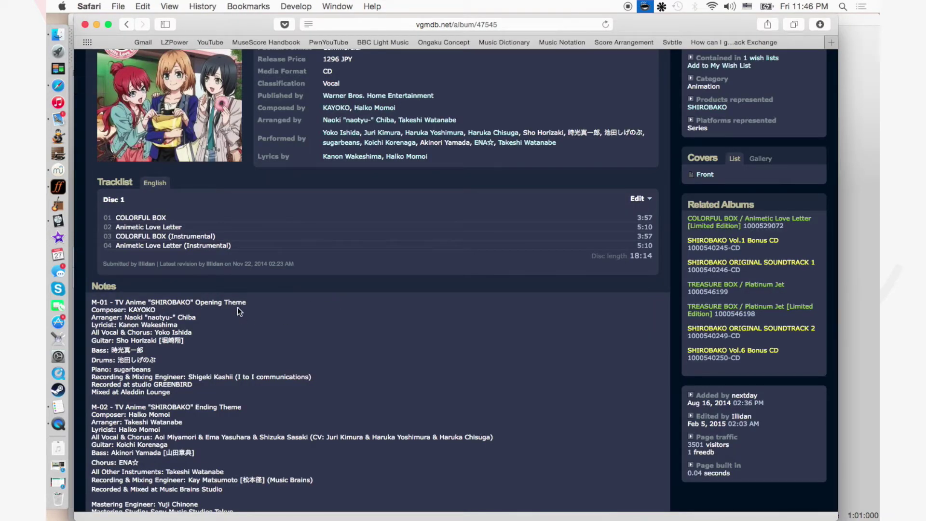
pyautogui.scroll(2, 378, 282)
pyautogui.click(338, 135)
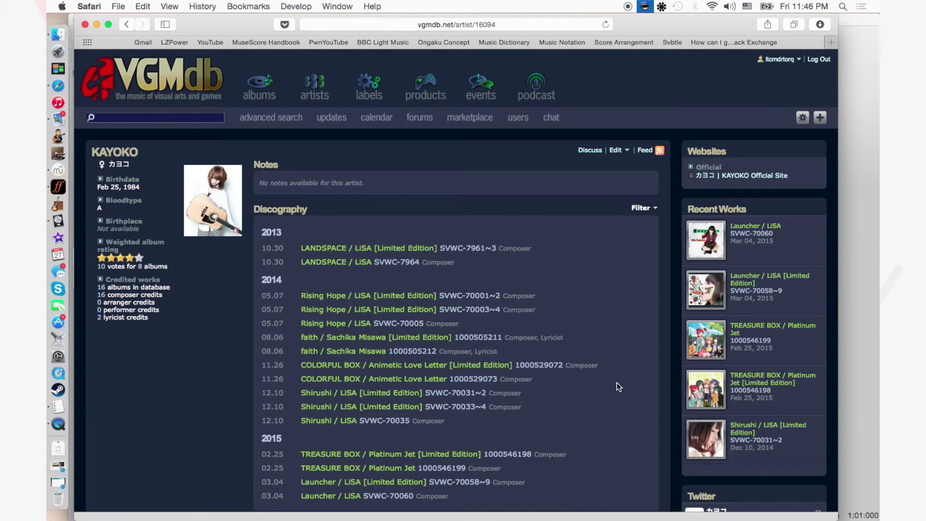
pyautogui.scroll(-1, 628, 345)
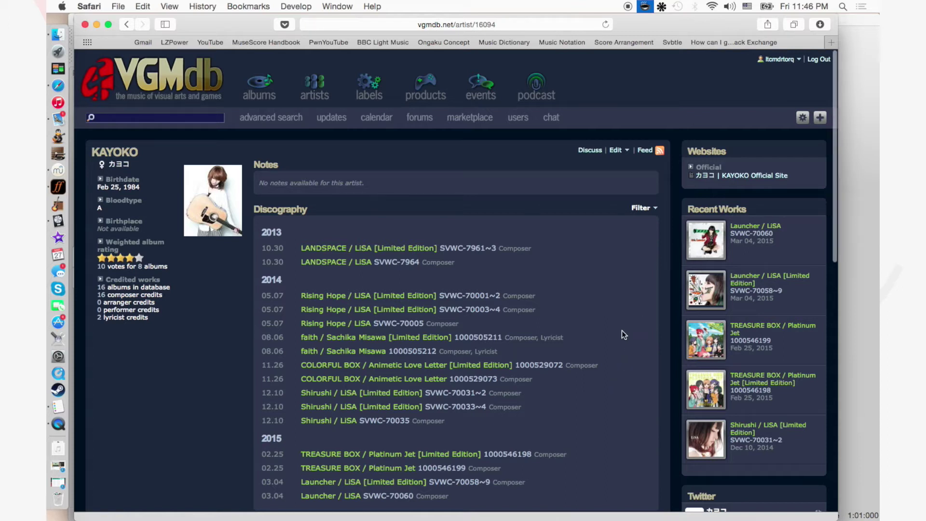
pyautogui.click(129, 25)
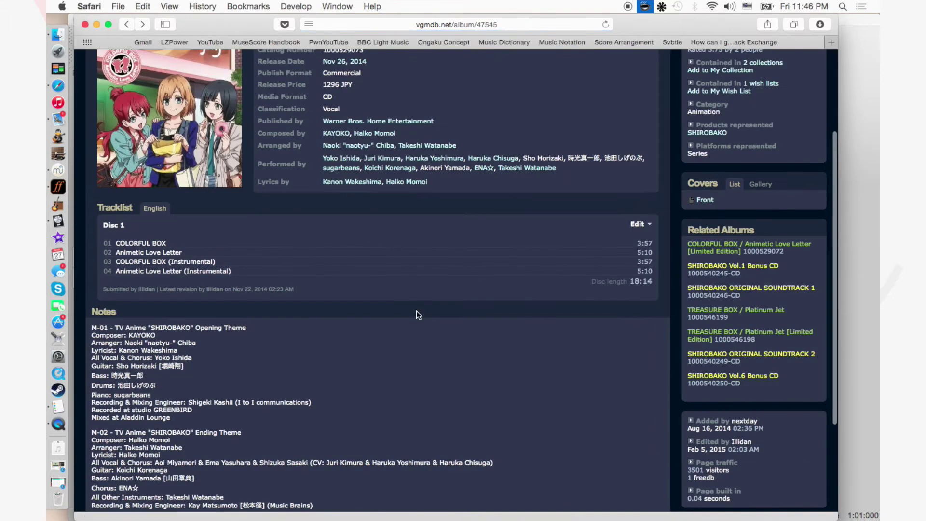
pyautogui.scroll(-3, 416, 311)
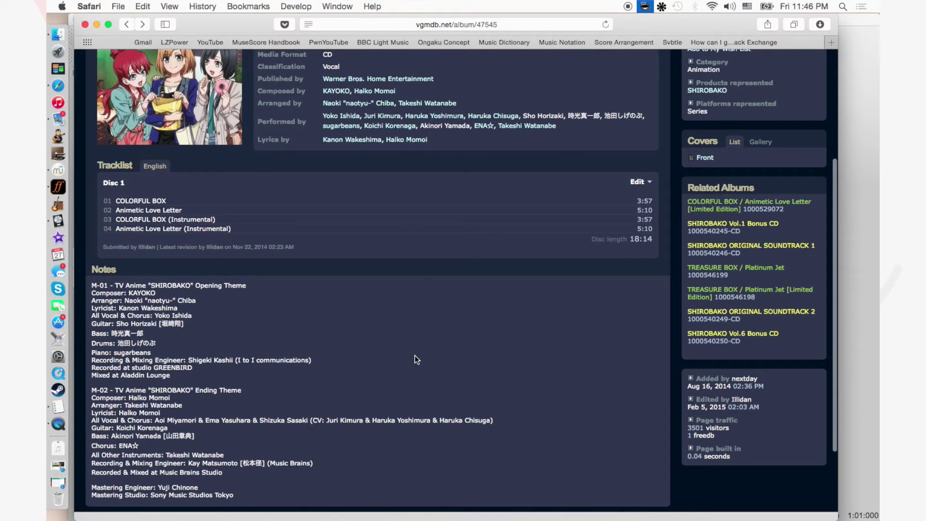
pyautogui.scroll(-1, 415, 360)
pyautogui.scroll(2, 414, 359)
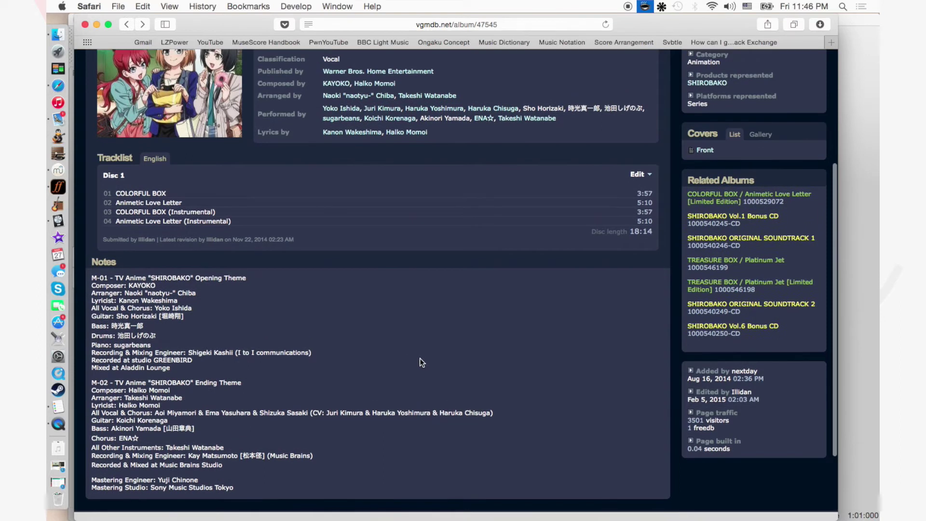
pyautogui.click(843, 36)
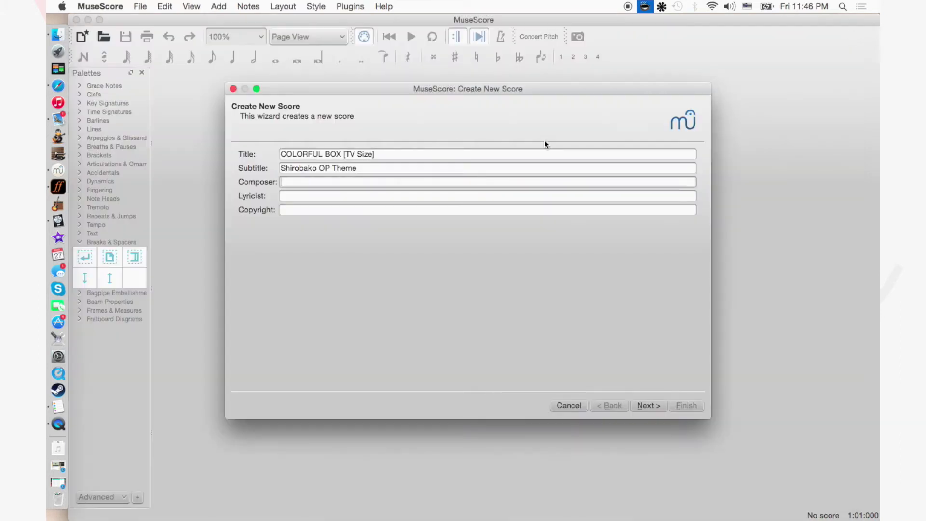
pyautogui.click(422, 193)
pyautogui.write('Musi')
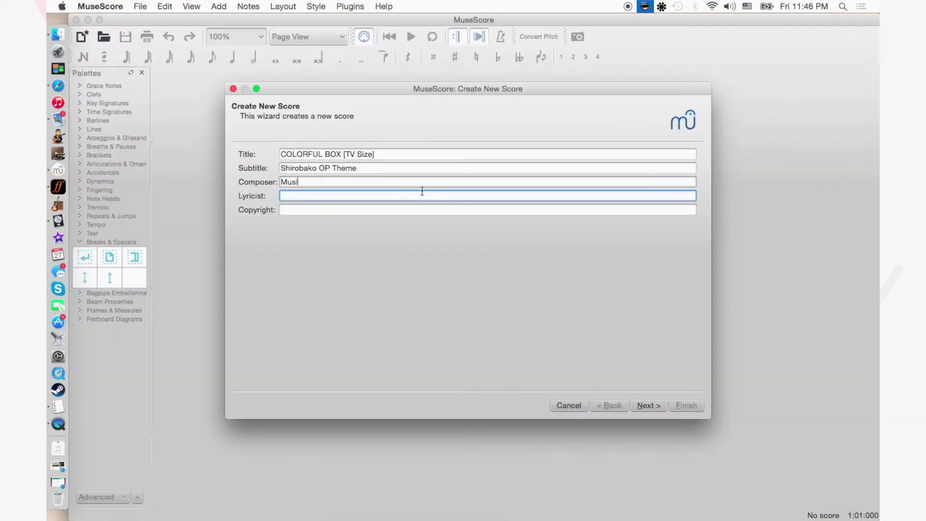
pyautogui.write('c by KAYOKO')
pyautogui.press('Tab')
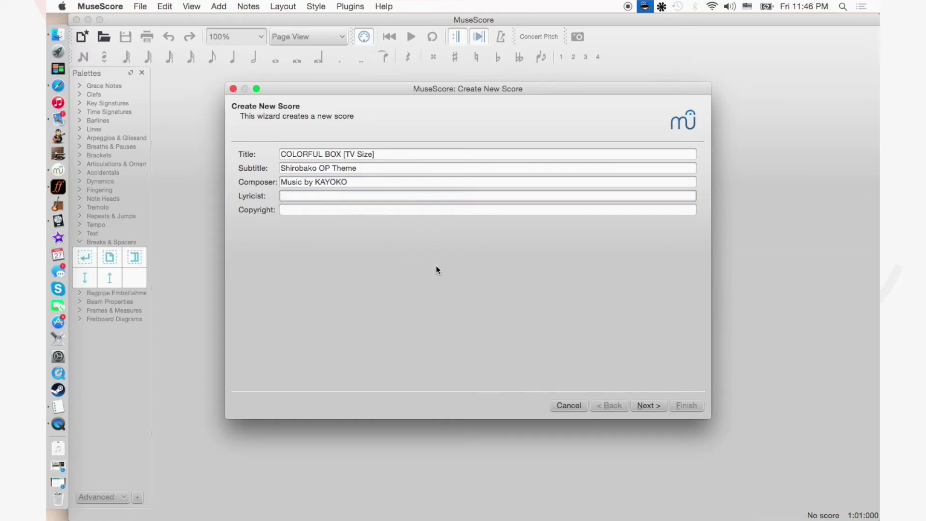
pyautogui.write('Transcribed by Joshua Taipale')
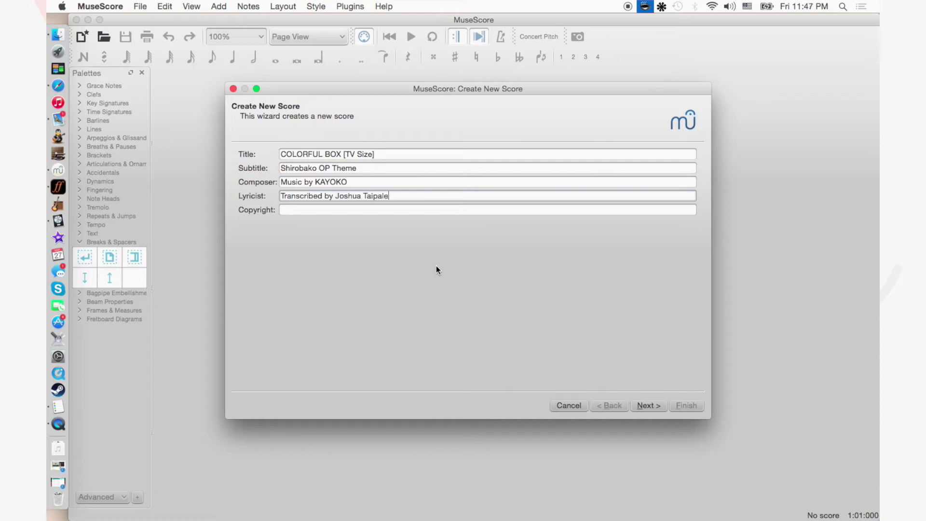
pyautogui.press('Tab')
pyautogui.write('http://')
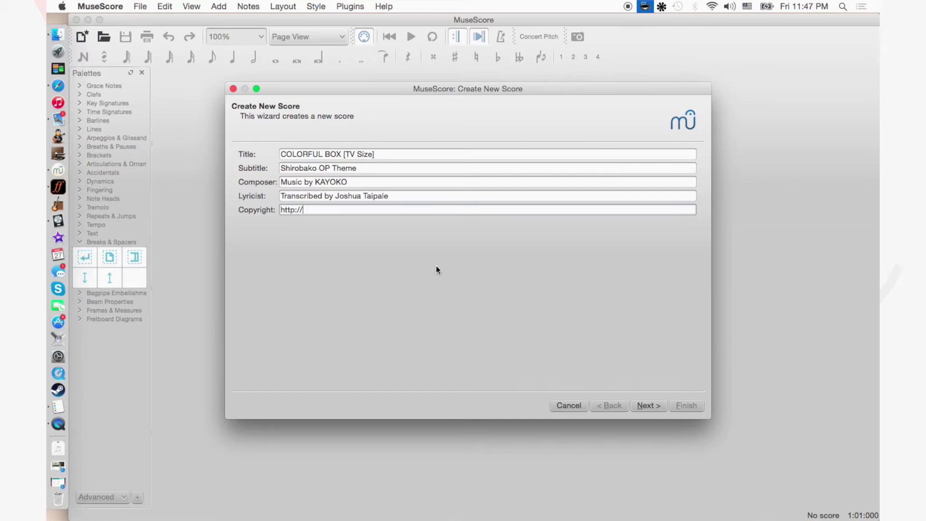
pyautogui.write('ongakucono')
pyautogui.write('ept.com/')
pyautogui.click(656, 403)
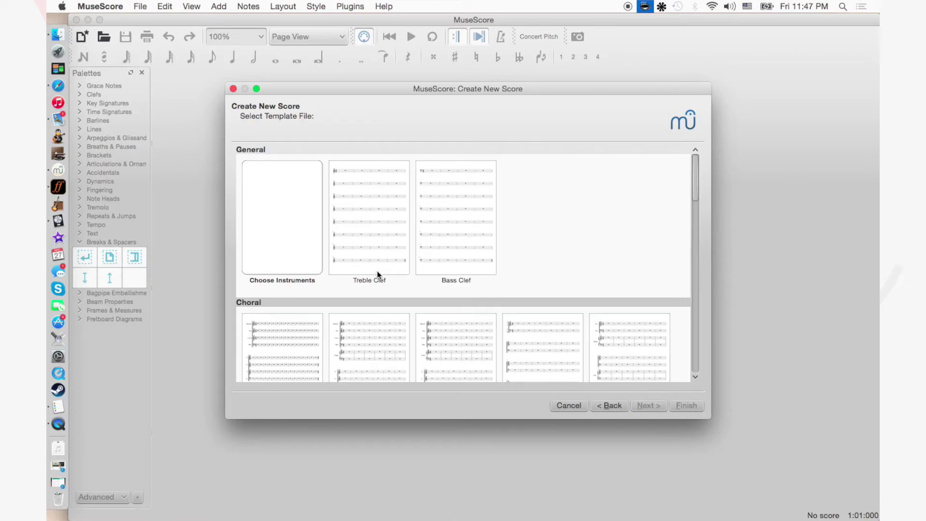
# Choose the Treble Clef template after briefly trying Choose Instruments.
pyautogui.doubleClick(283, 221)
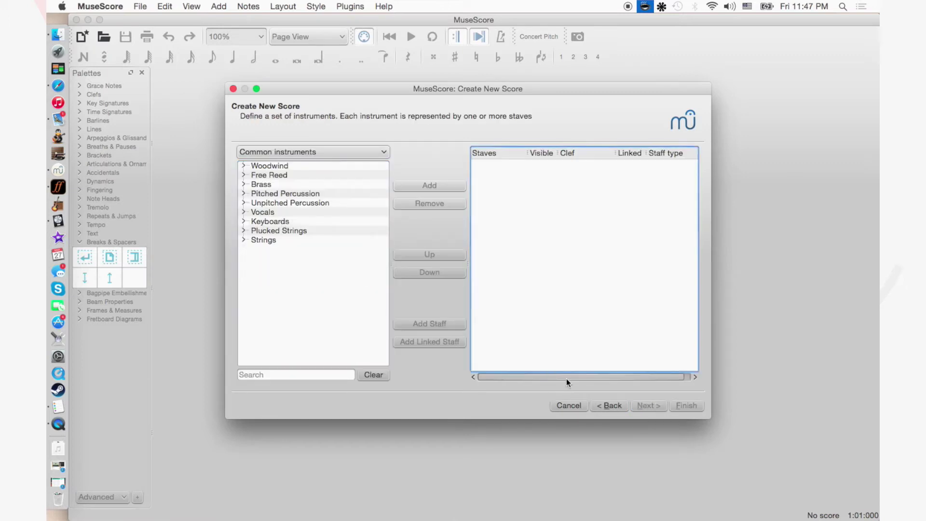
pyautogui.click(611, 406)
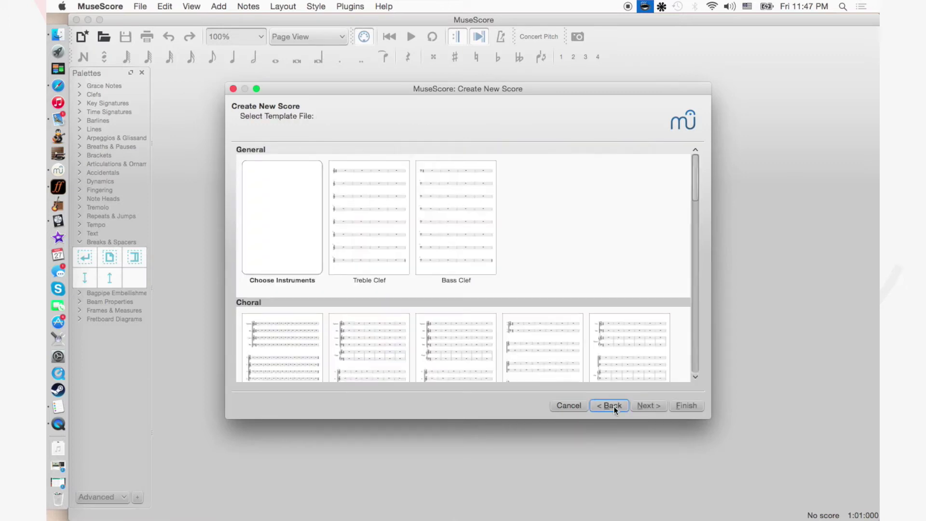
pyautogui.doubleClick(384, 223)
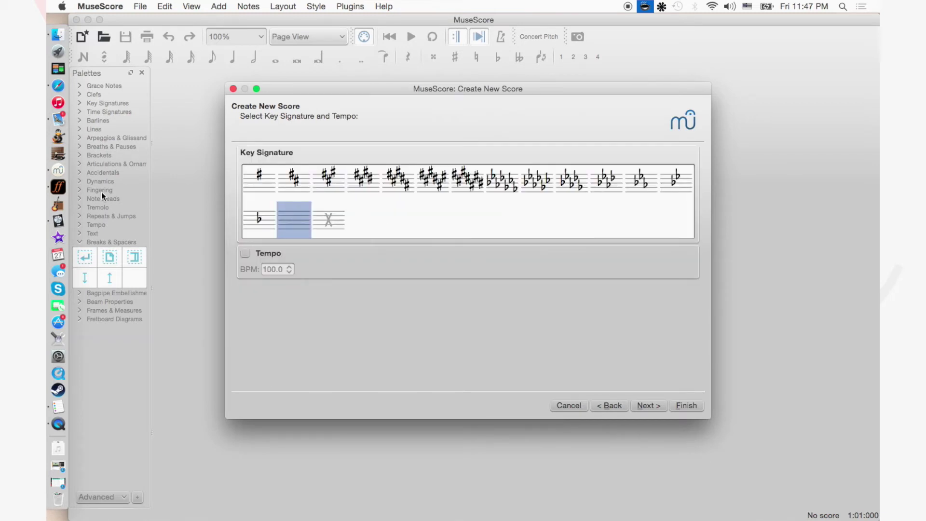
pyautogui.click(58, 187)
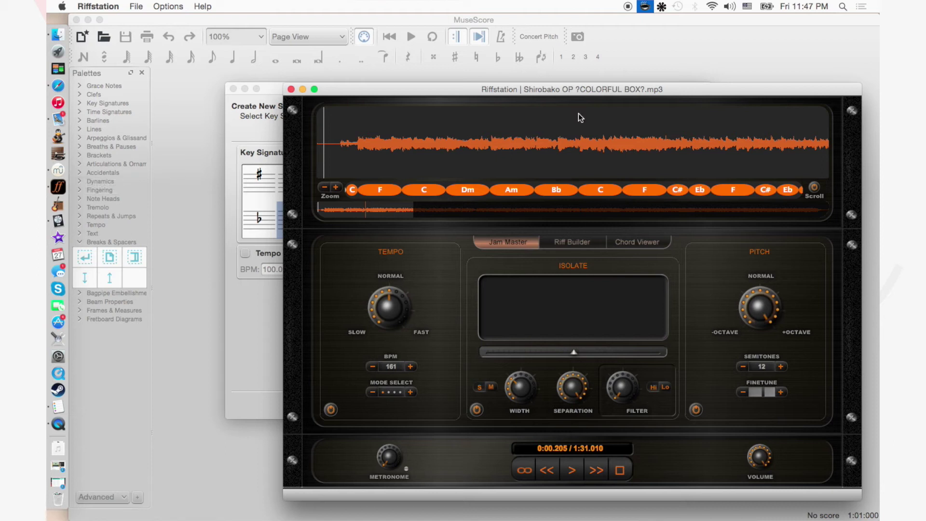
pyautogui.moveTo(583, 94); pyautogui.dragTo(601, 109)
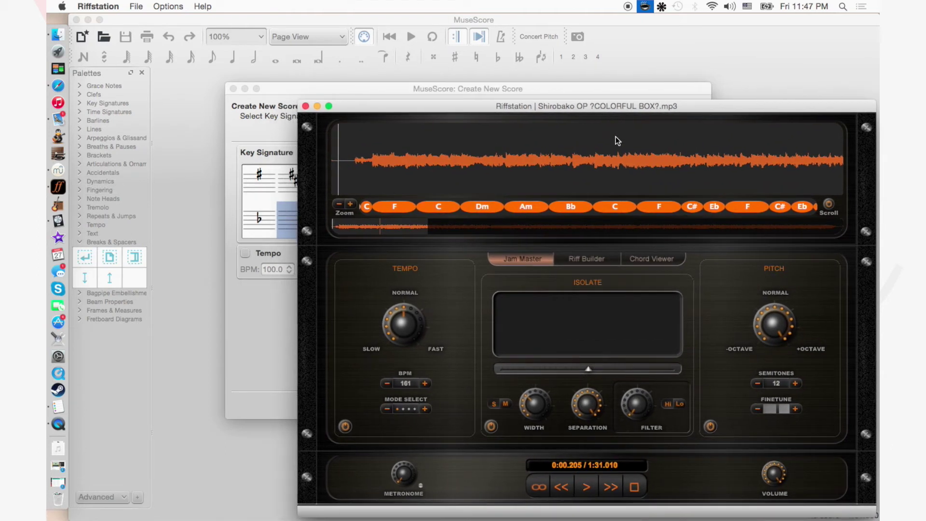
pyautogui.press('space')
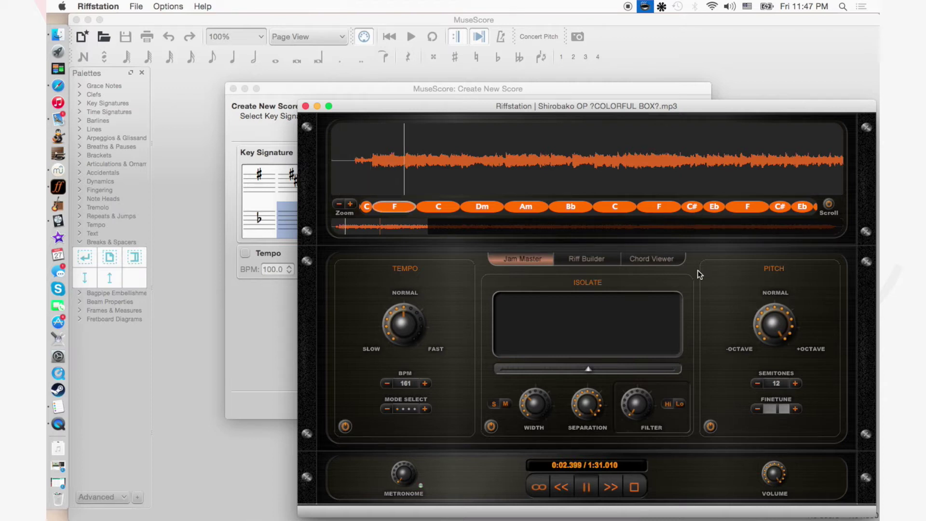
pyautogui.press('space')
pyautogui.press('space')
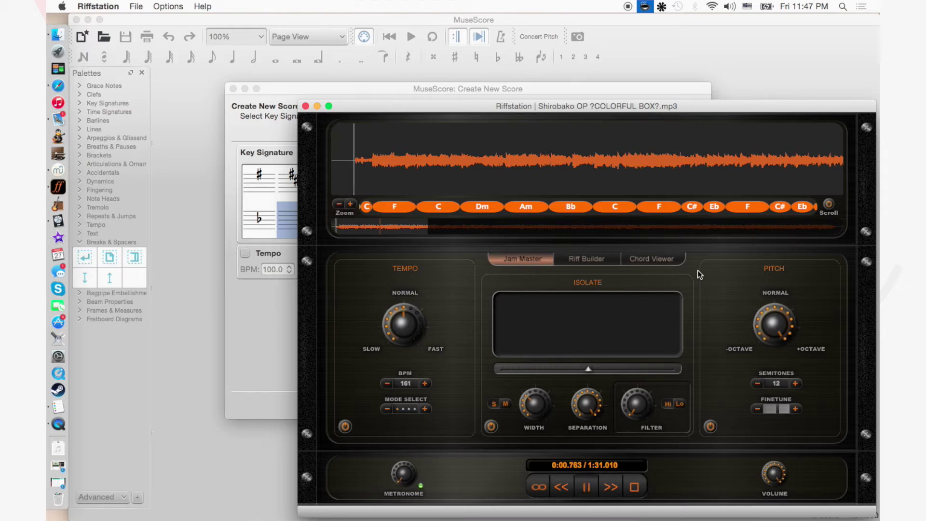
pyautogui.press('space')
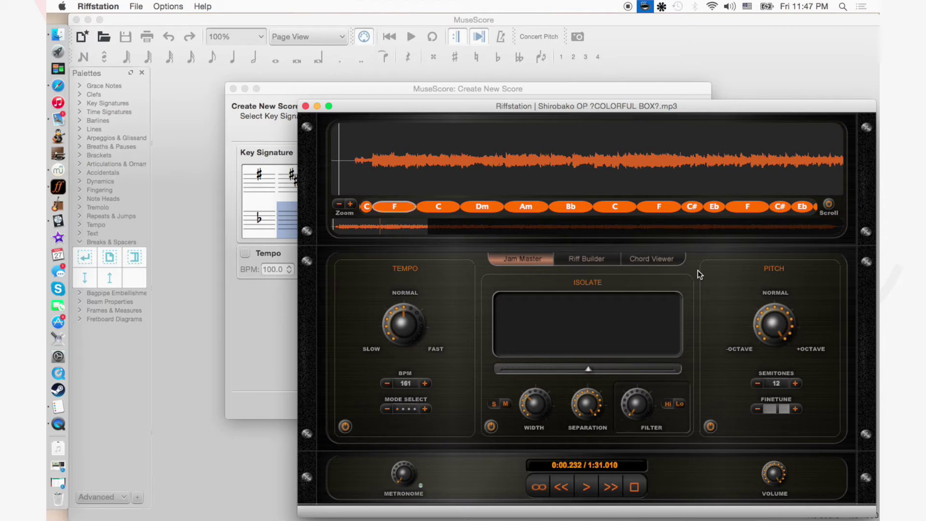
# Pick the one-flat (F major) key signature in the new-score wizard.
pyautogui.click(522, 90)
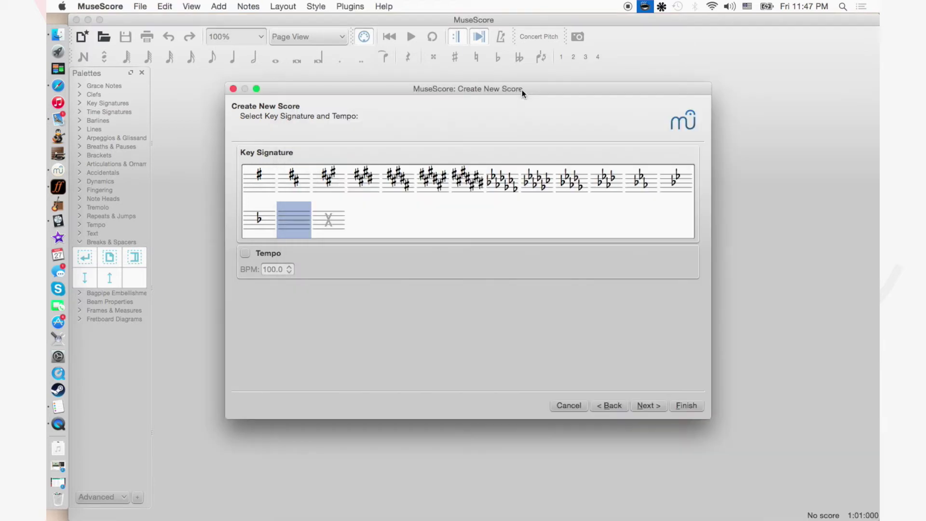
pyautogui.click(265, 225)
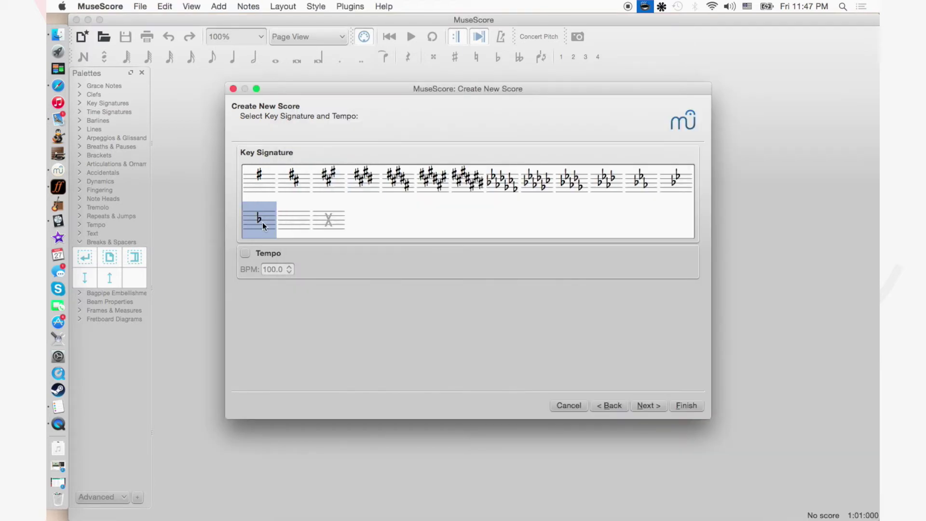
pyautogui.click(62, 190)
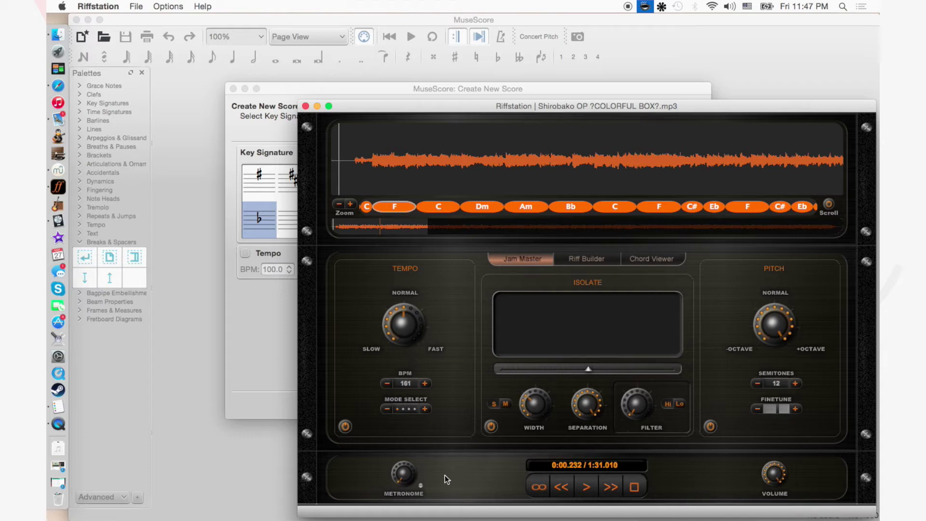
pyautogui.press('space')
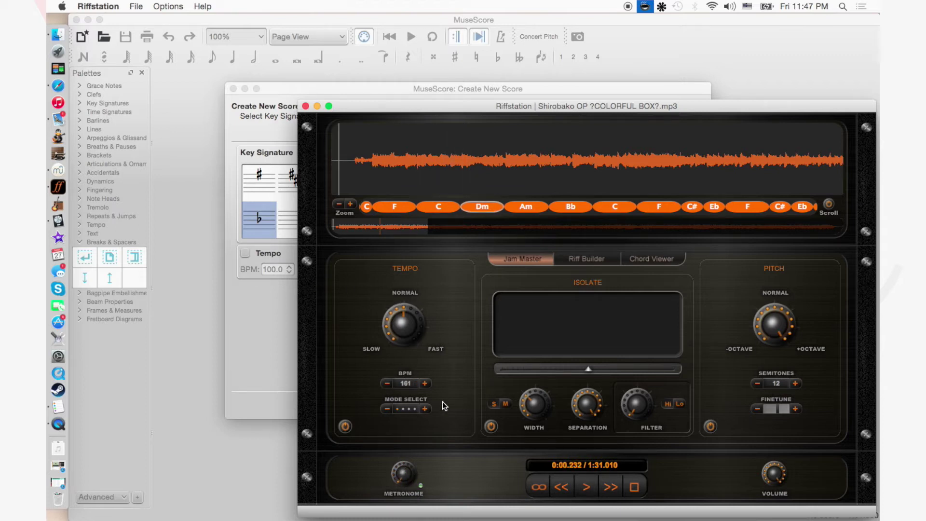
pyautogui.click(280, 329)
# Turn on a 161 BPM tempo marking and choose common time.
pyautogui.click(245, 253)
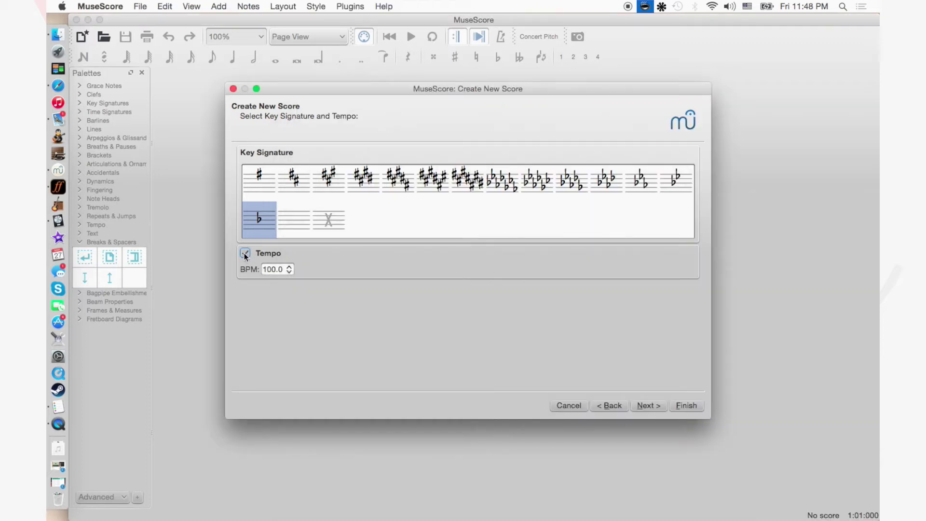
pyautogui.moveTo(283, 269); pyautogui.dragTo(257, 271)
pyautogui.write('161')
pyautogui.click(649, 405)
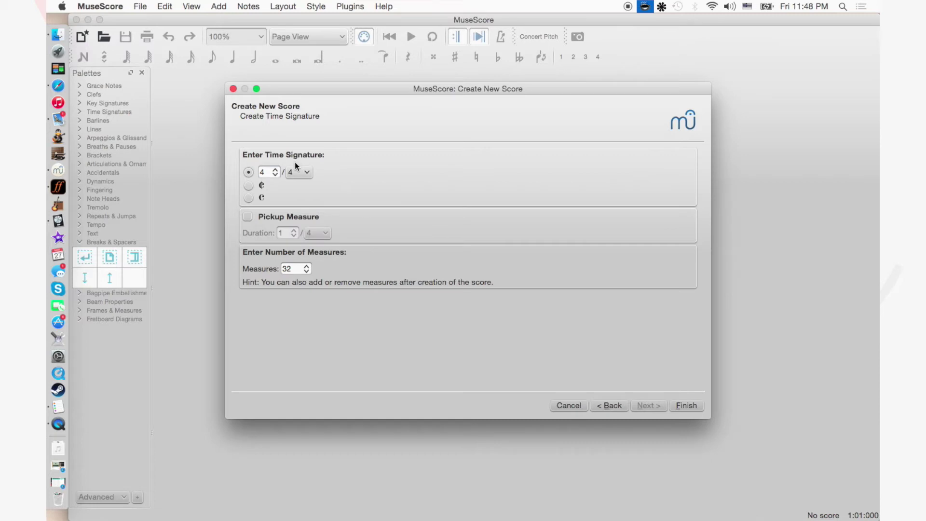
pyautogui.click(262, 197)
# Stop the song playing in Riffstation and return to the MuseScore wizard.
pyautogui.click(46, 193)
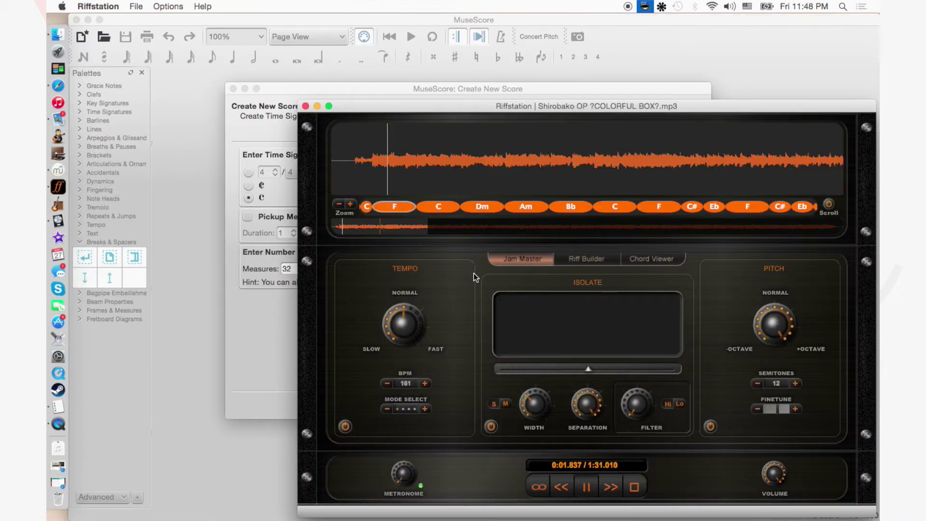
pyautogui.press('space')
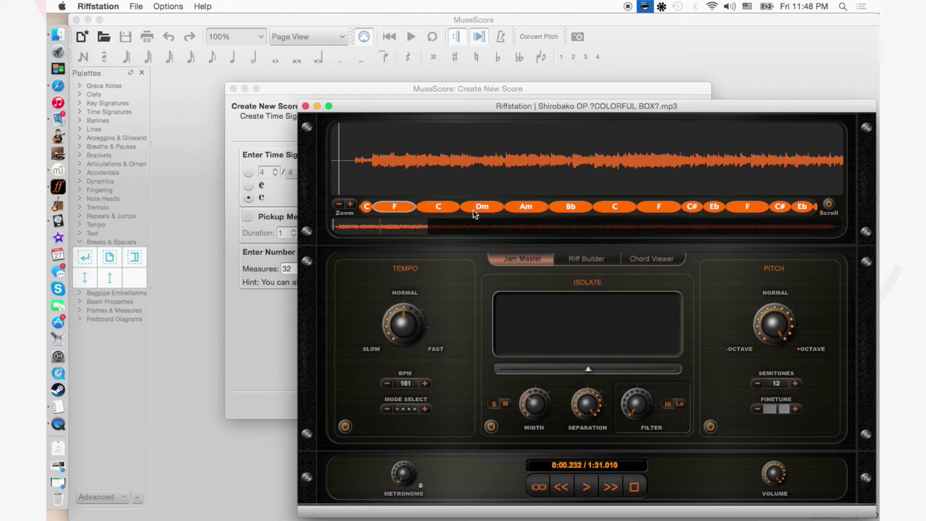
pyautogui.click(500, 93)
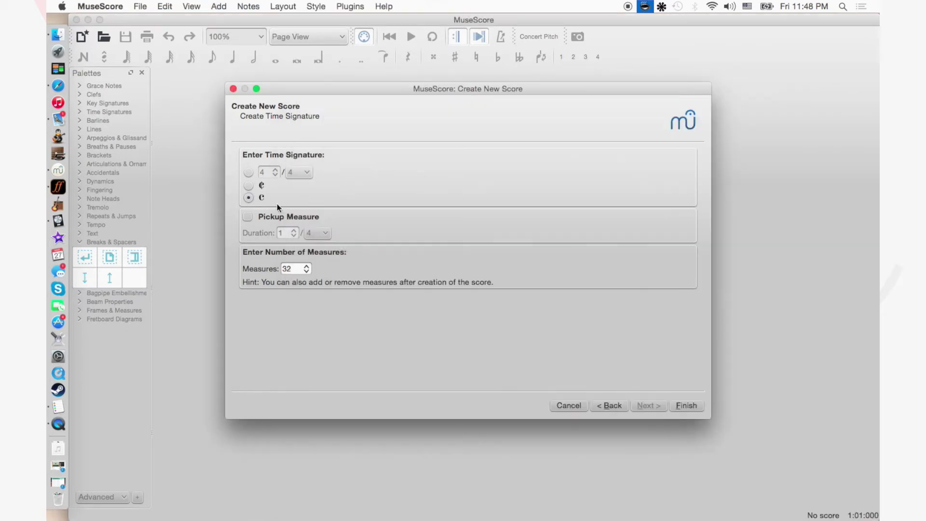
# Add a 3/8 pickup measure and finish creating the score.
pyautogui.click(248, 217)
pyautogui.click(293, 230)
pyautogui.click(294, 231)
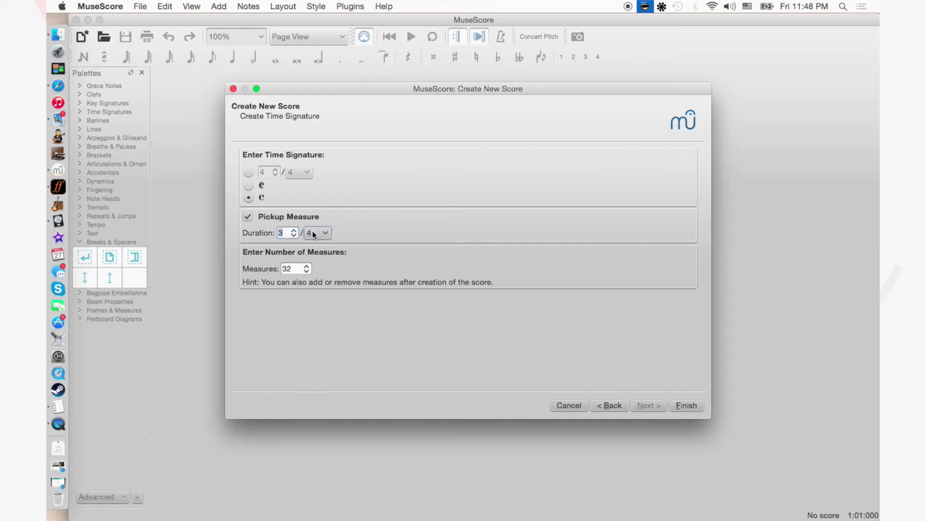
pyautogui.click(320, 233)
pyautogui.click(321, 274)
pyautogui.click(290, 269)
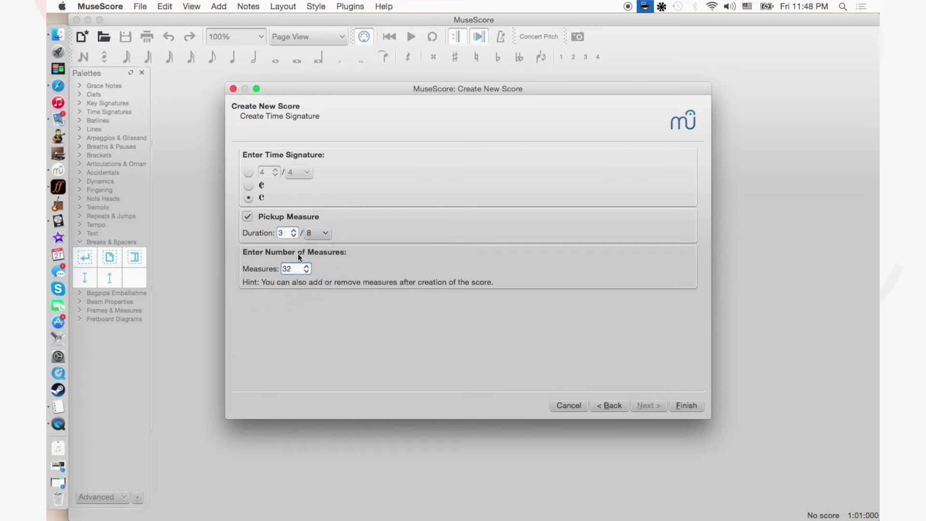
pyautogui.click(686, 406)
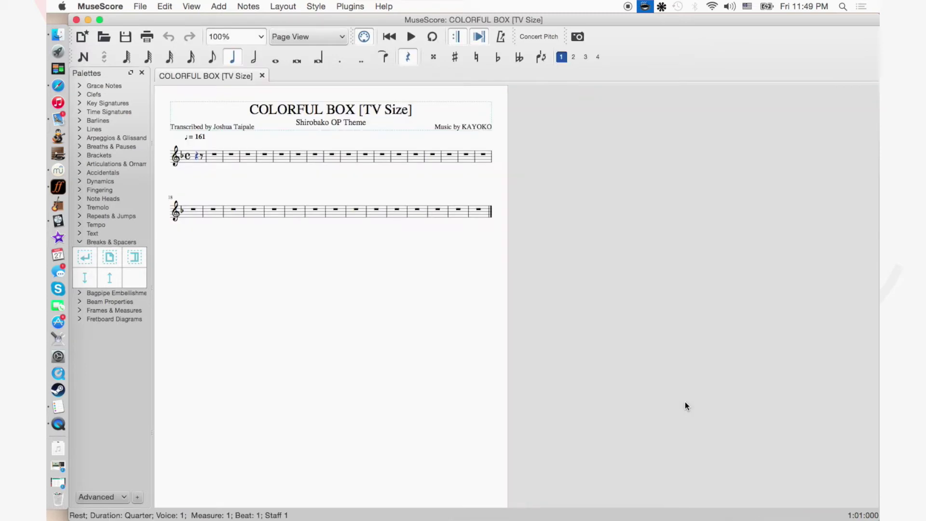
# Zoom the score to 200%.
pyautogui.click(261, 37)
pyautogui.click(246, 95)
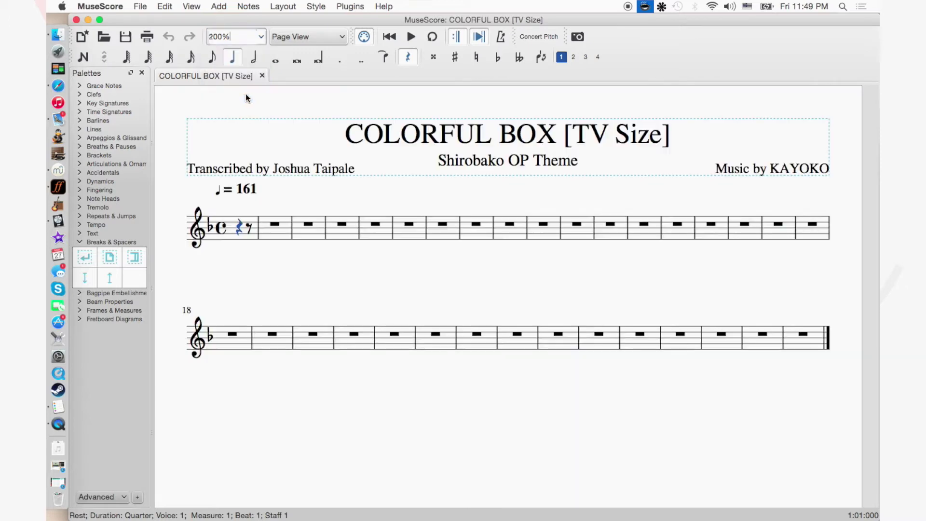
pyautogui.click(382, 282)
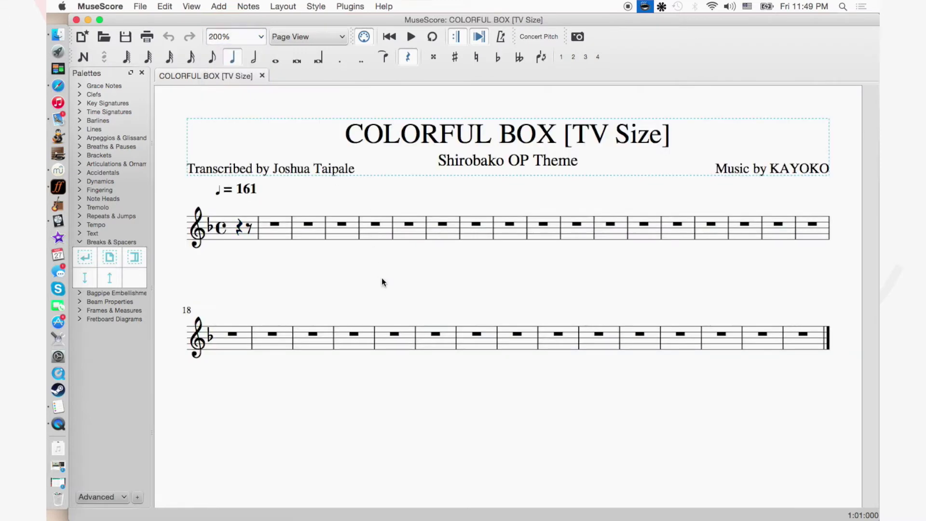
# Reduce the font size of the transcriber credit, subtitle and composer credit.
pyautogui.doubleClick(332, 170)
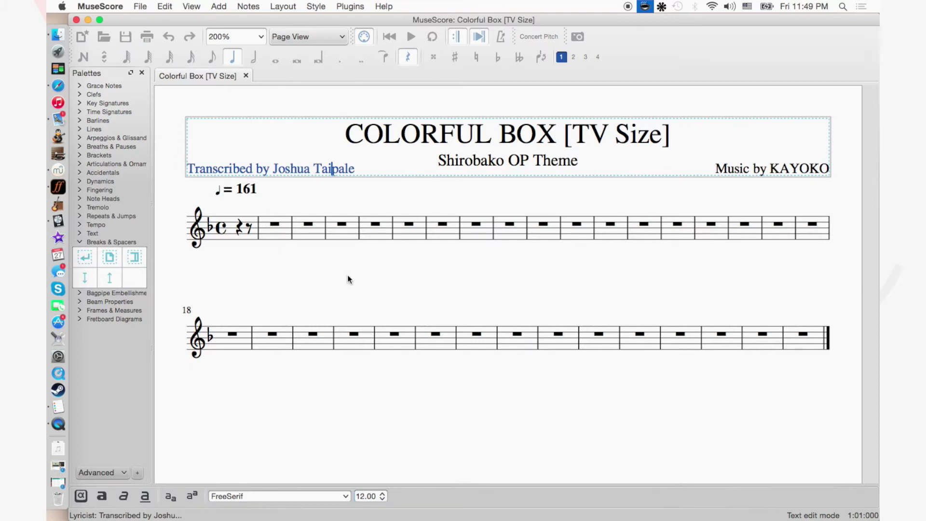
pyautogui.press('super+a')
pyautogui.click(383, 499)
pyautogui.click(383, 499)
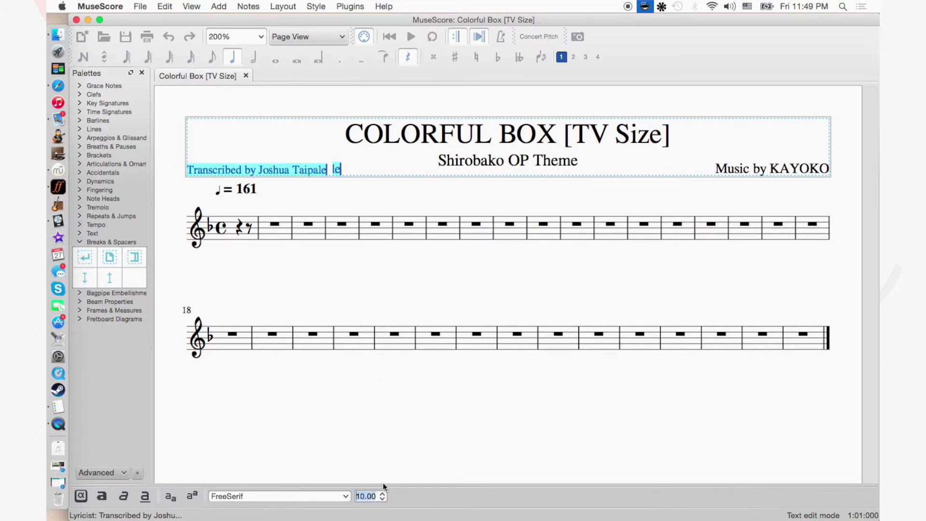
pyautogui.press('Escape')
pyautogui.doubleClick(507, 164)
pyautogui.press('super+a')
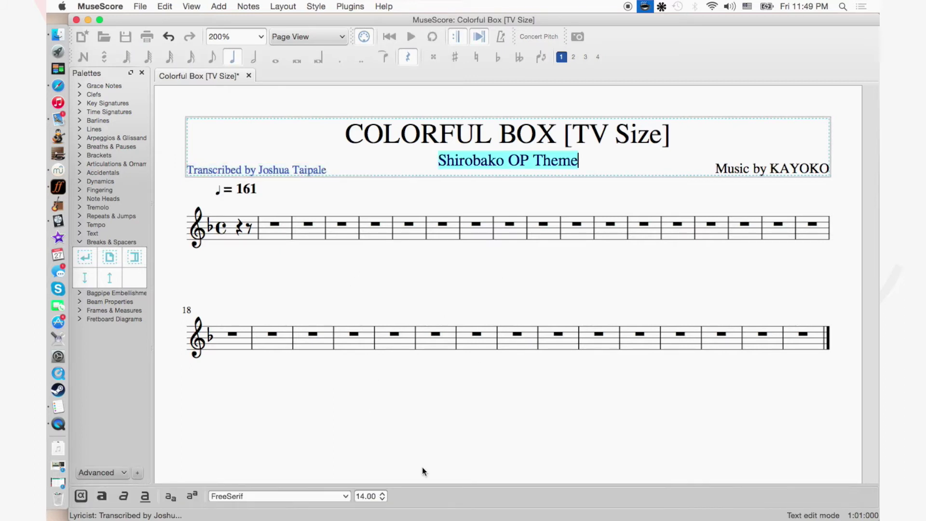
pyautogui.click(382, 499)
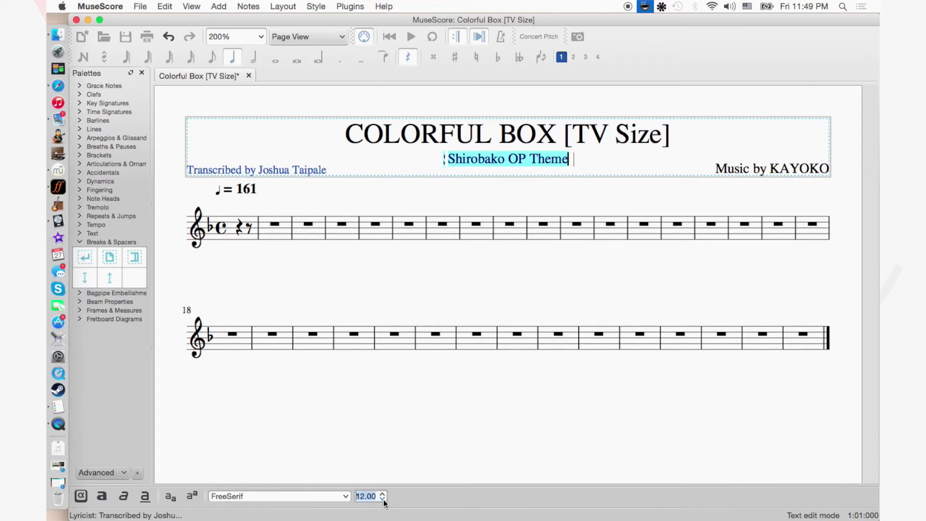
pyautogui.click(384, 500)
pyautogui.doubleClick(767, 169)
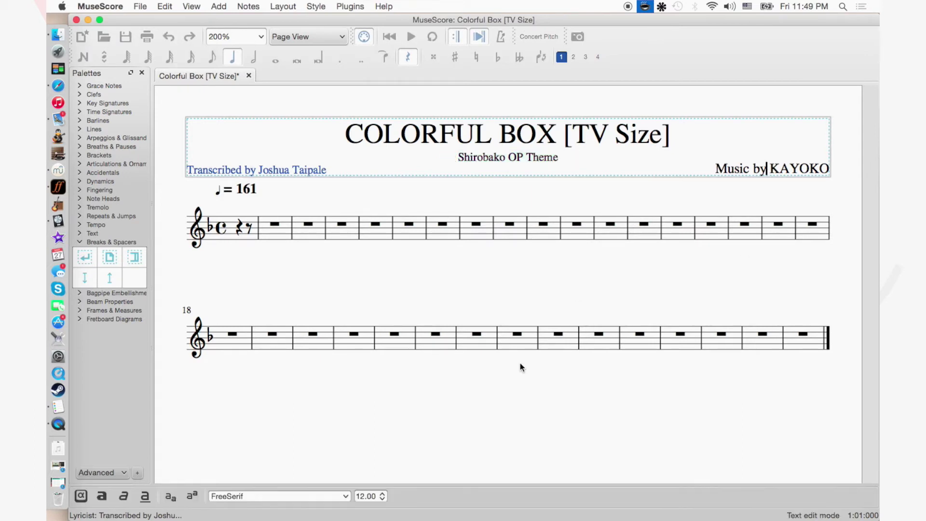
pyautogui.press('super+a')
pyautogui.click(382, 499)
pyautogui.click(450, 271)
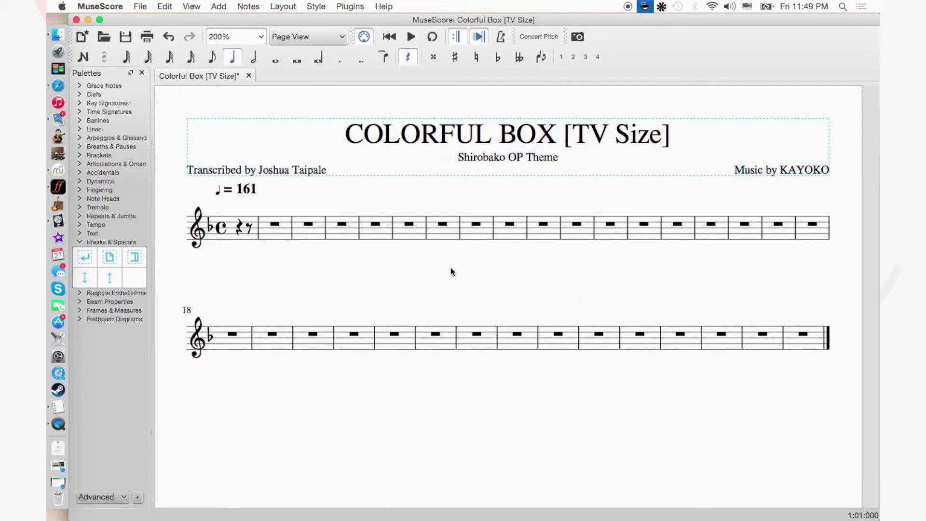
# Shift the tempo marking further left and save the score.
pyautogui.moveTo(252, 190); pyautogui.dragTo(199, 192)
pyautogui.click(239, 190)
pyautogui.press('super+s')
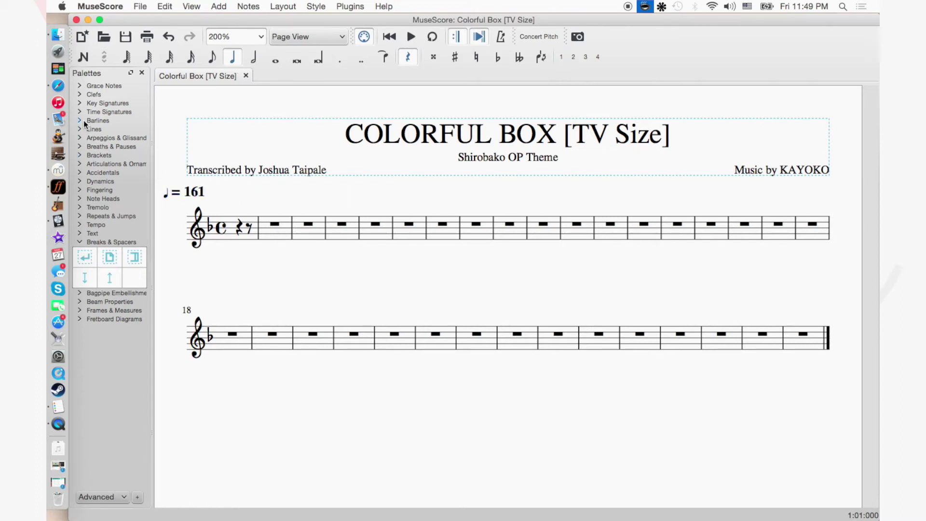
# Place a double barline after the 3/8 pickup measure from the Barlines palette.
pyautogui.click(80, 119)
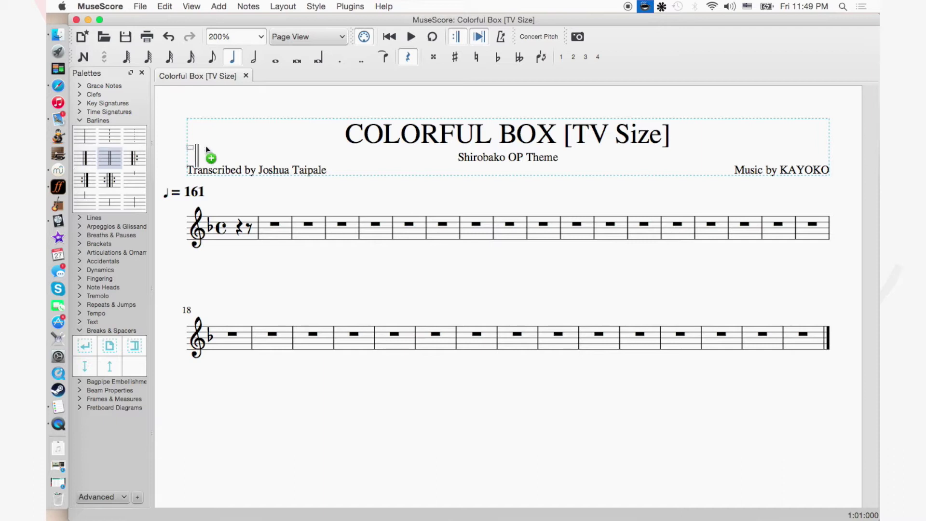
pyautogui.moveTo(246, 197); pyautogui.dragTo(256, 218)
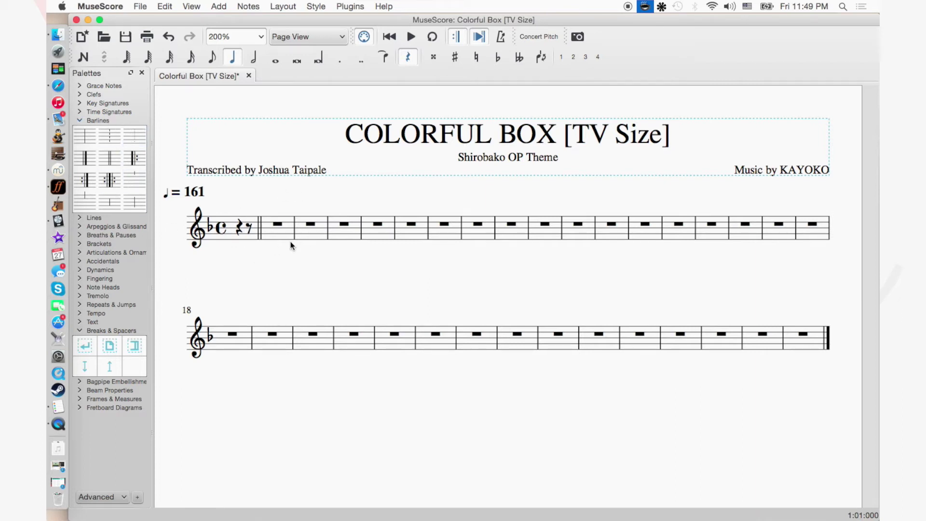
pyautogui.click(104, 119)
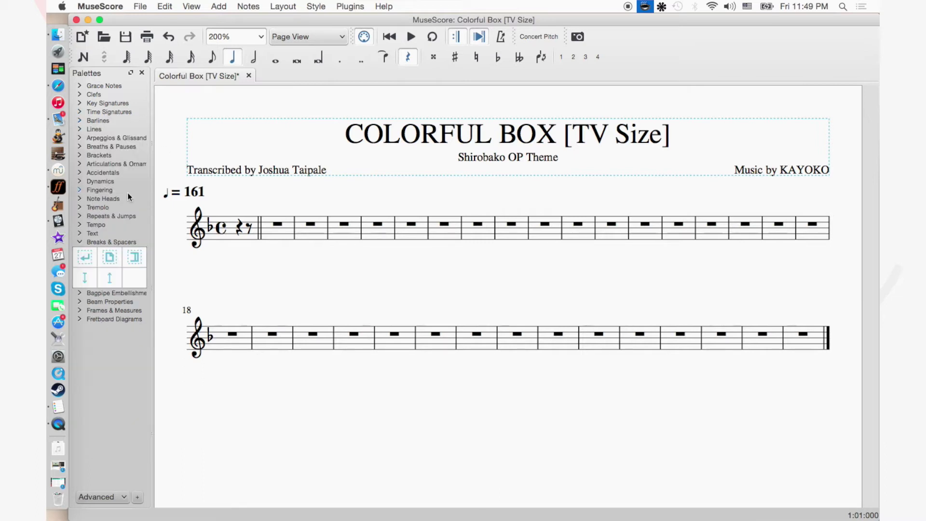
# Add line breaks after measures 4, 8, 12 and 16 for four-measure systems.
pyautogui.moveTo(88, 255); pyautogui.dragTo(369, 226)
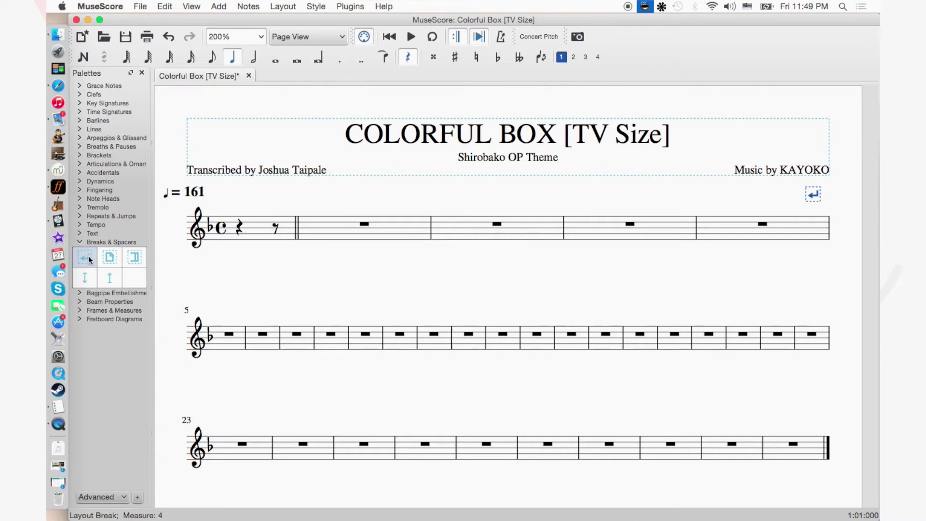
pyautogui.moveTo(88, 255); pyautogui.dragTo(333, 331)
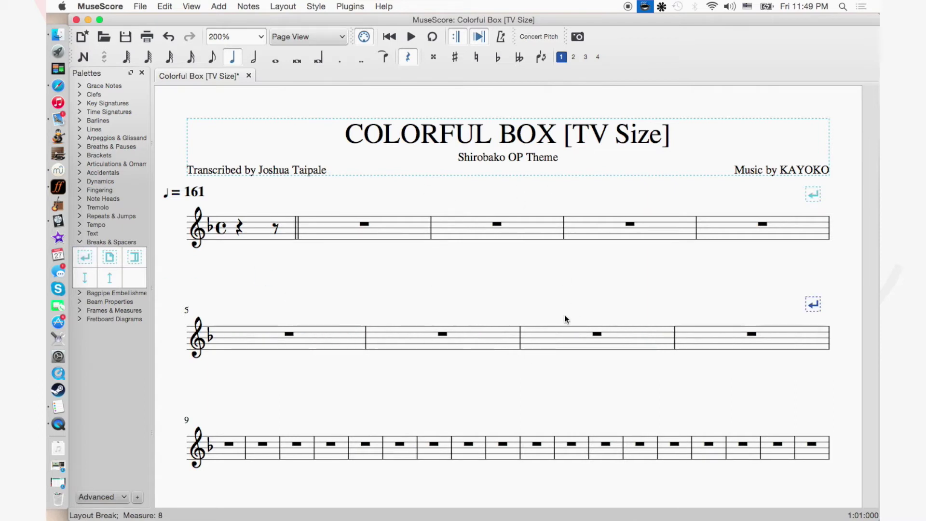
pyautogui.scroll(-3, 475, 360)
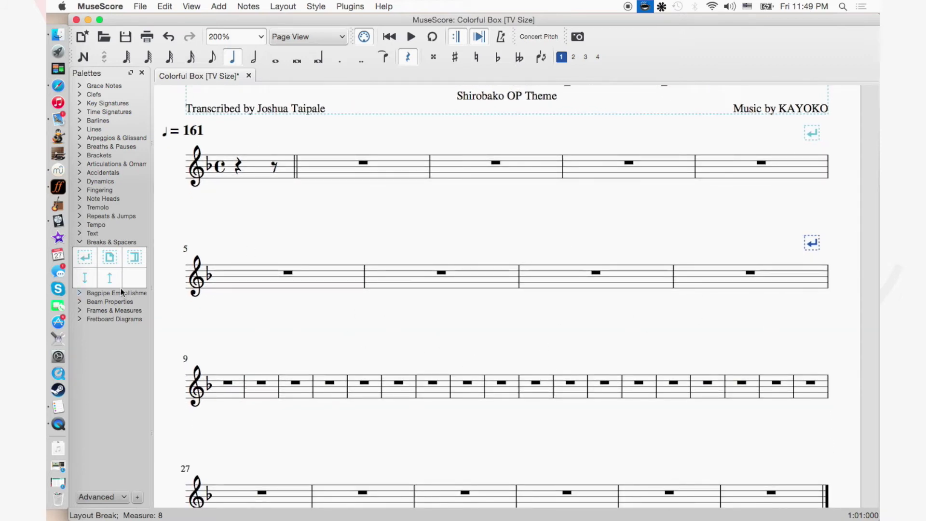
pyautogui.moveTo(85, 257); pyautogui.dragTo(338, 381)
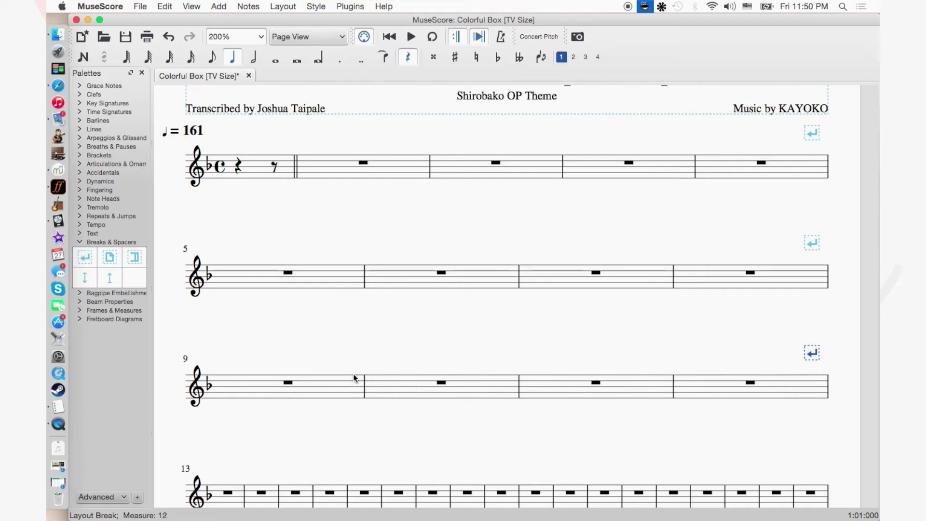
pyautogui.scroll(-4, 384, 374)
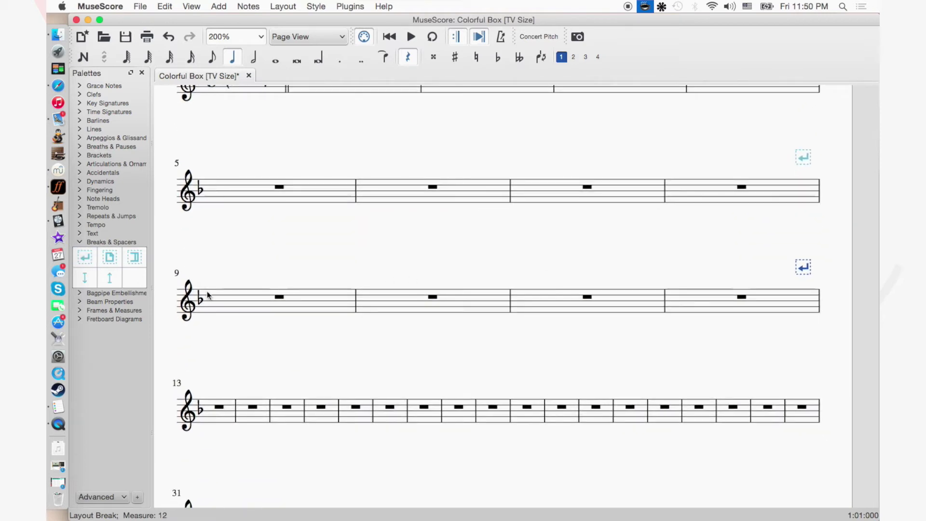
pyautogui.moveTo(85, 257); pyautogui.dragTo(328, 396)
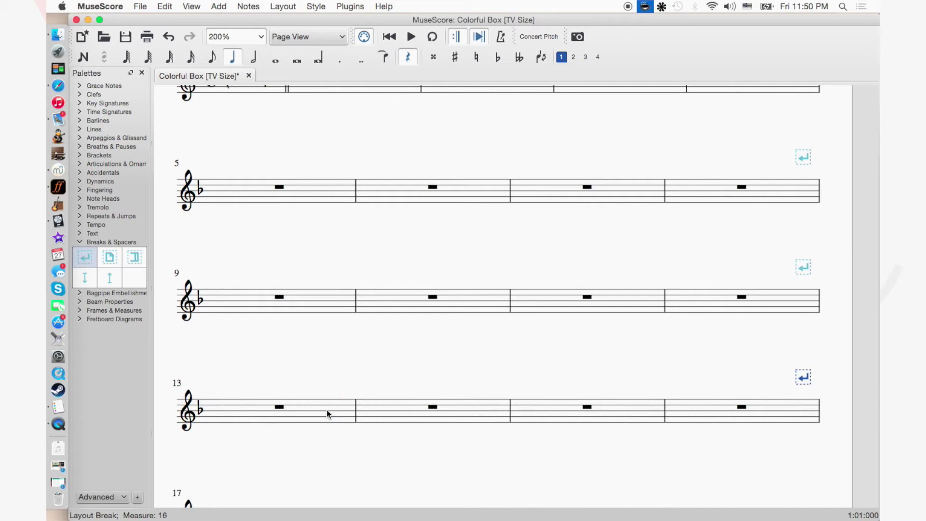
pyautogui.scroll(1, 435, 372)
pyautogui.scroll(5, 436, 372)
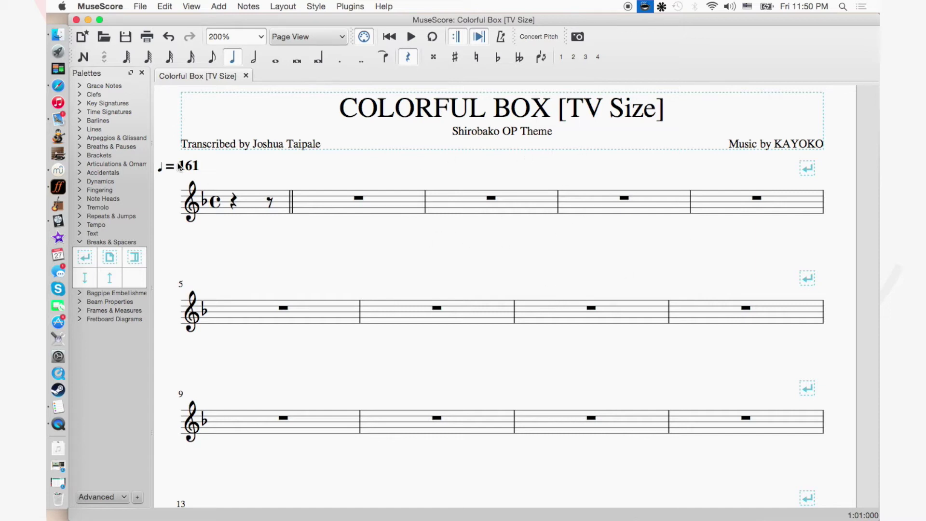
# Nudge the tempo marking slightly right and down, then save.
pyautogui.moveTo(190, 167); pyautogui.dragTo(194, 170)
pyautogui.press('Escape')
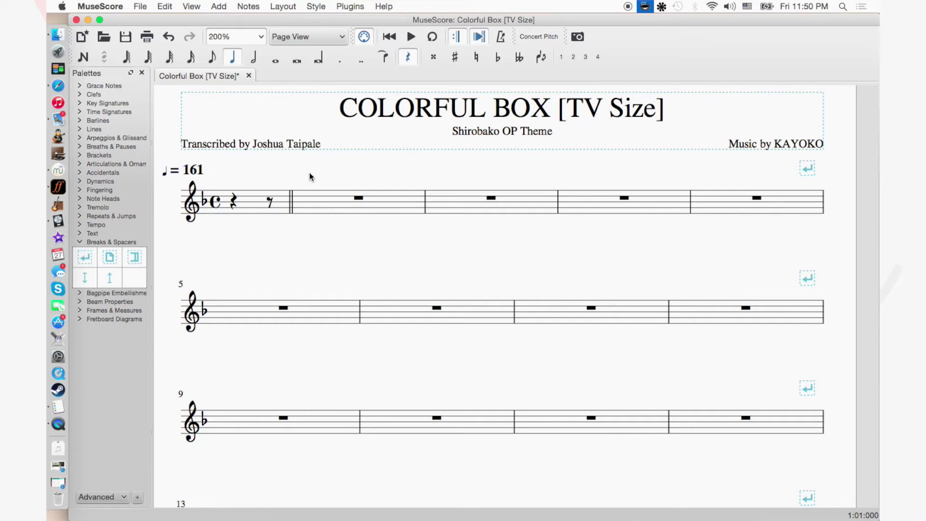
pyautogui.press('super+s')
# Add a line break after measure 20 and return to the top of the score.
pyautogui.scroll(-10, 562, 372)
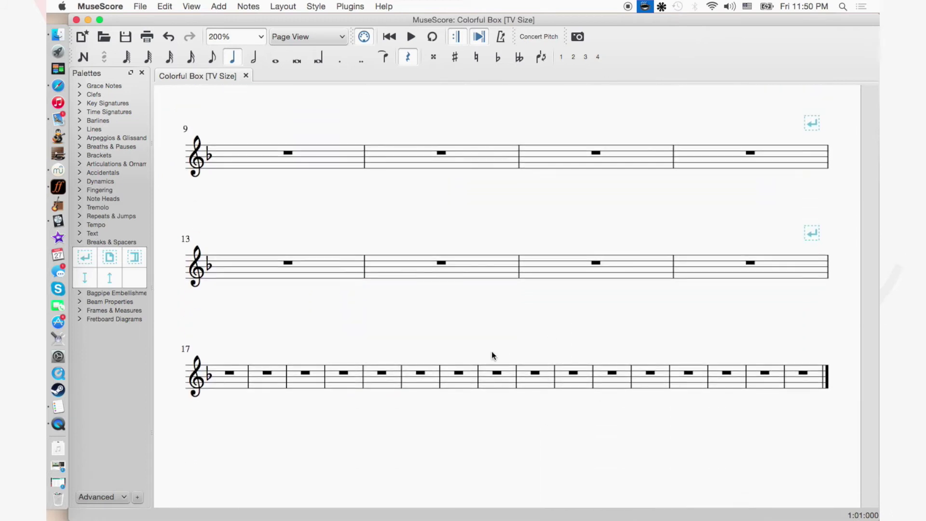
pyautogui.moveTo(105, 261); pyautogui.dragTo(340, 368)
pyautogui.scroll(-3, 340, 369)
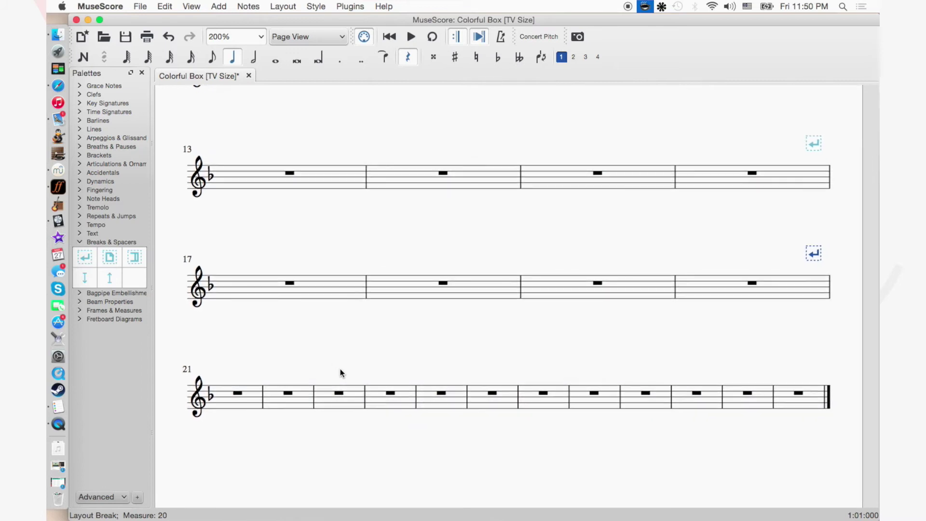
pyautogui.scroll(12, 659, 262)
pyautogui.press('Escape')
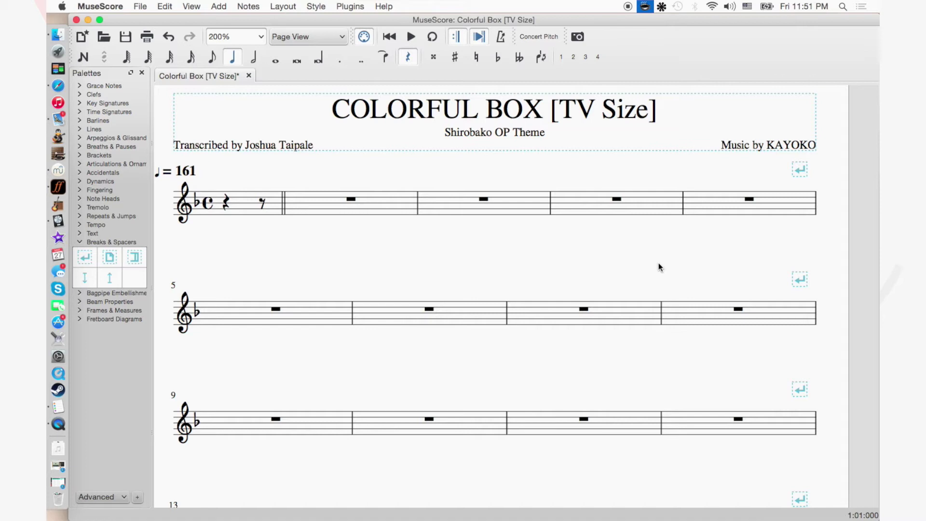
# Save the chord chart with four measures per line, then bring Riffstation to the front.
pyautogui.hscroll(-1, 659, 265)
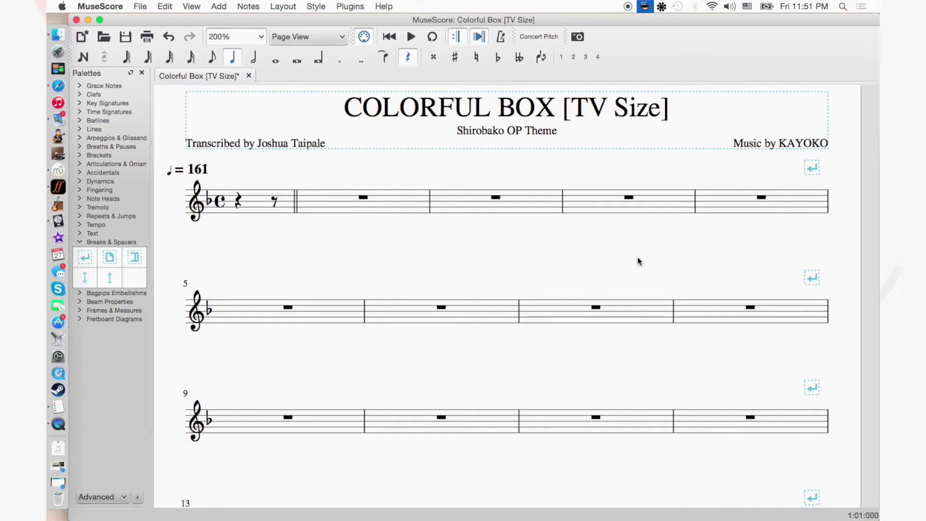
pyautogui.scroll(2, 636, 258)
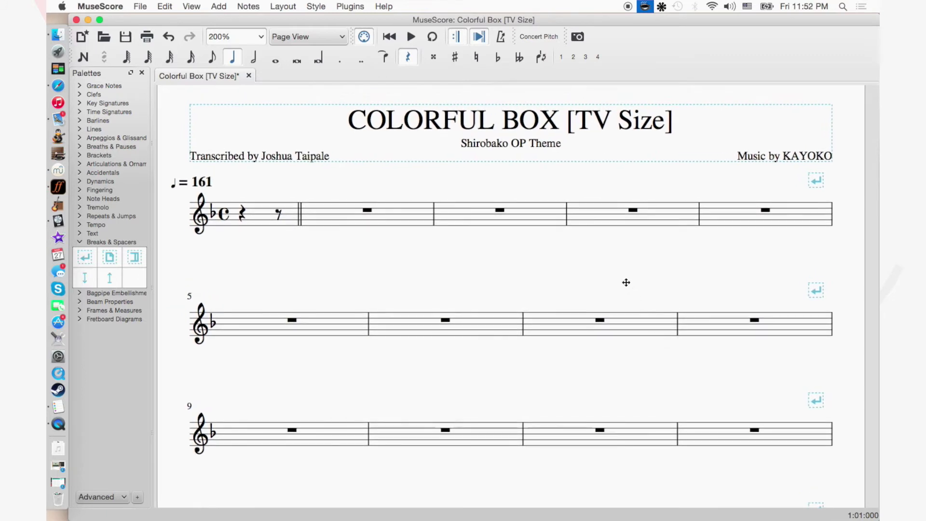
pyautogui.press('super+s')
pyautogui.click(58, 189)
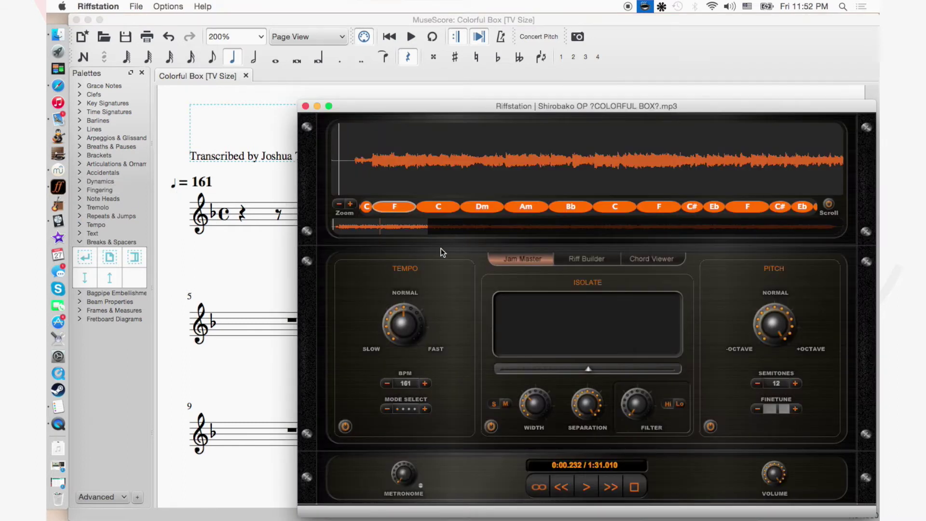
# Play the song's opening twice in Riffstation to confirm it starts on F.
pyautogui.press('space')
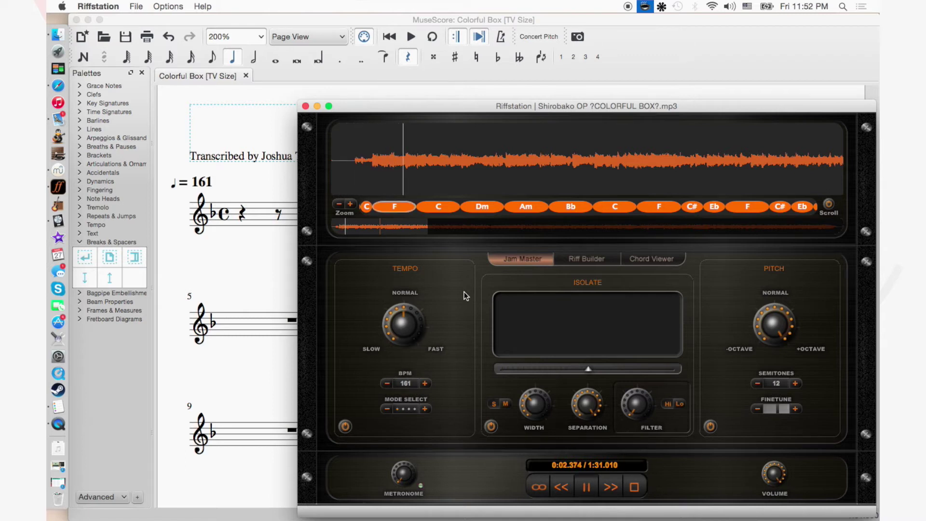
pyautogui.press('space')
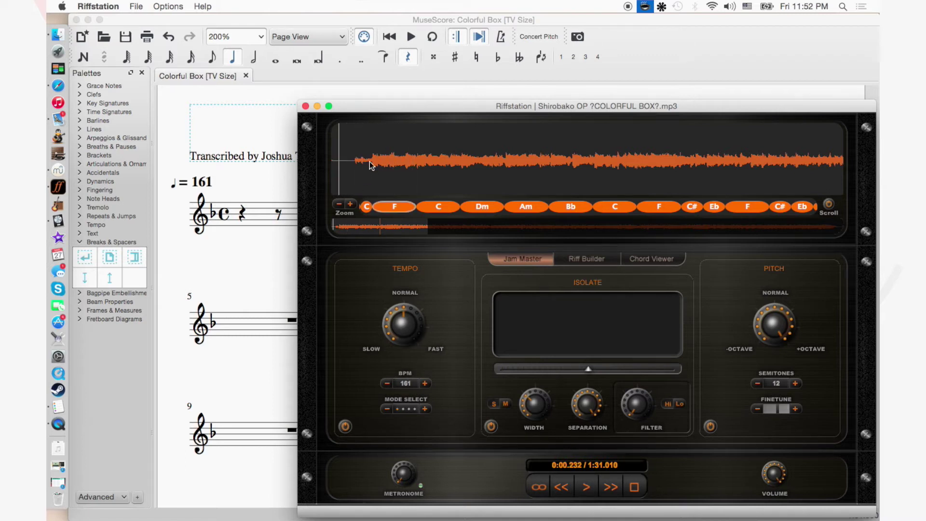
pyautogui.press('space')
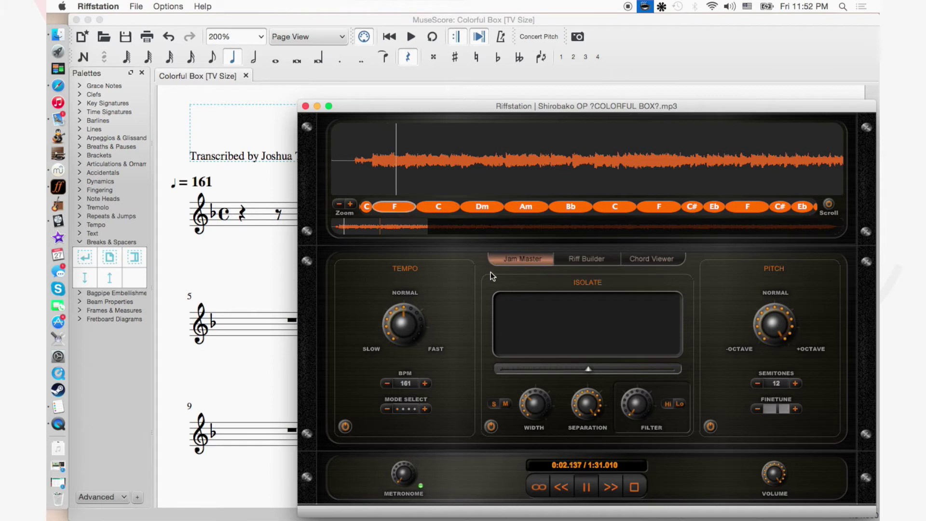
pyautogui.press('space')
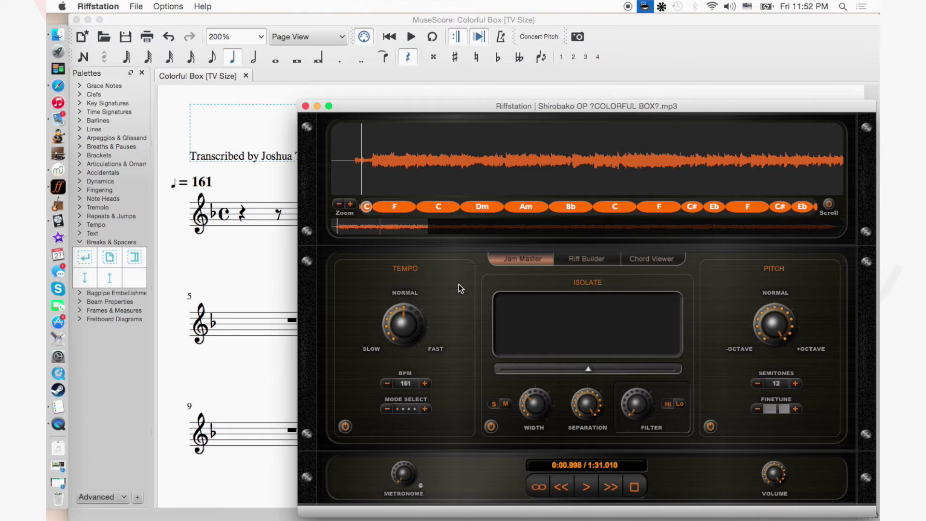
# Add an F chord symbol above the score's first full measure.
pyautogui.click(676, 33)
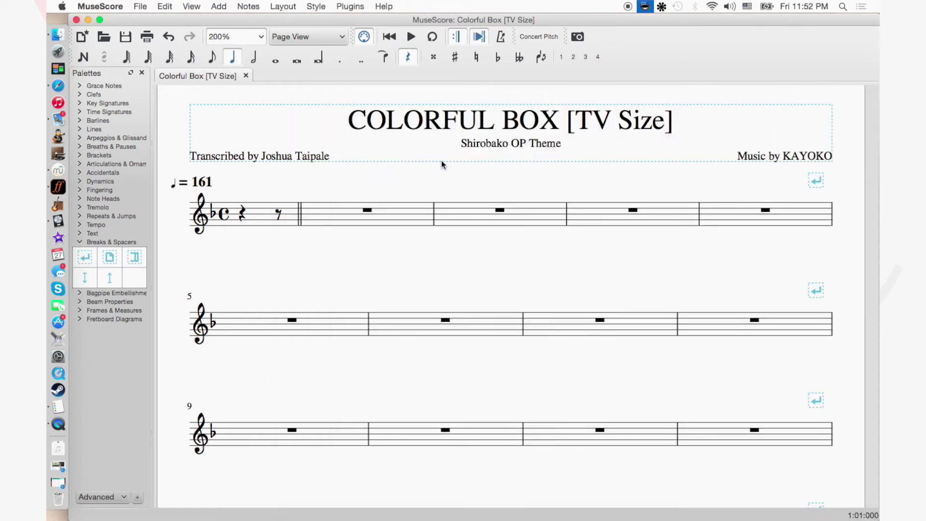
pyautogui.click(366, 211)
pyautogui.press('super+k')
pyautogui.write('F')
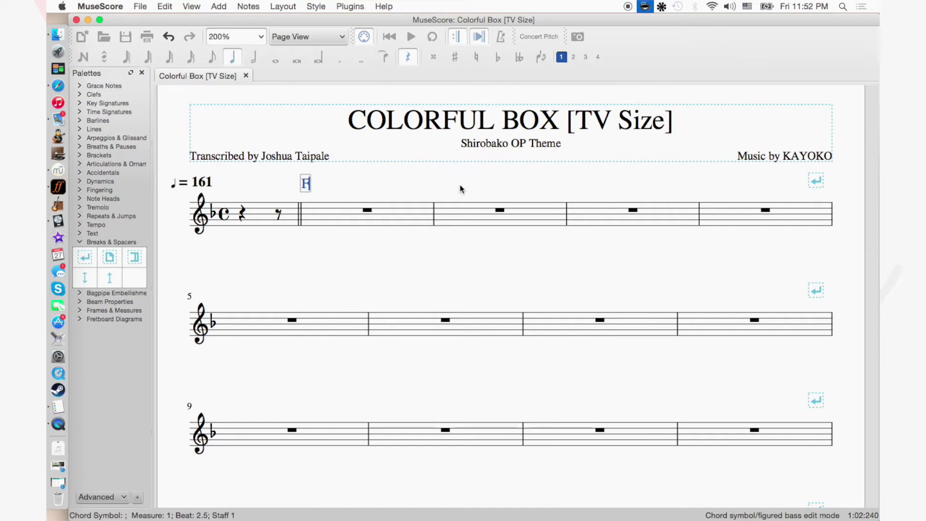
pyautogui.press('Escape')
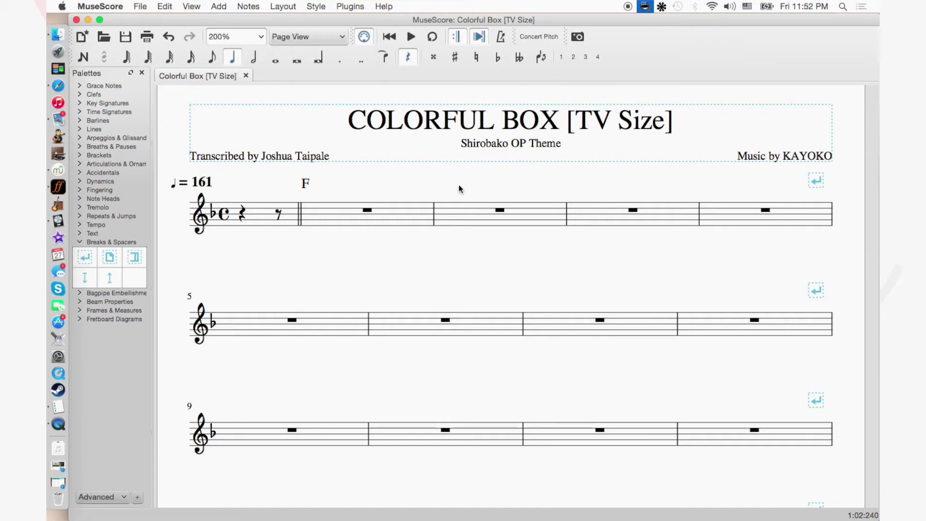
pyautogui.click(58, 186)
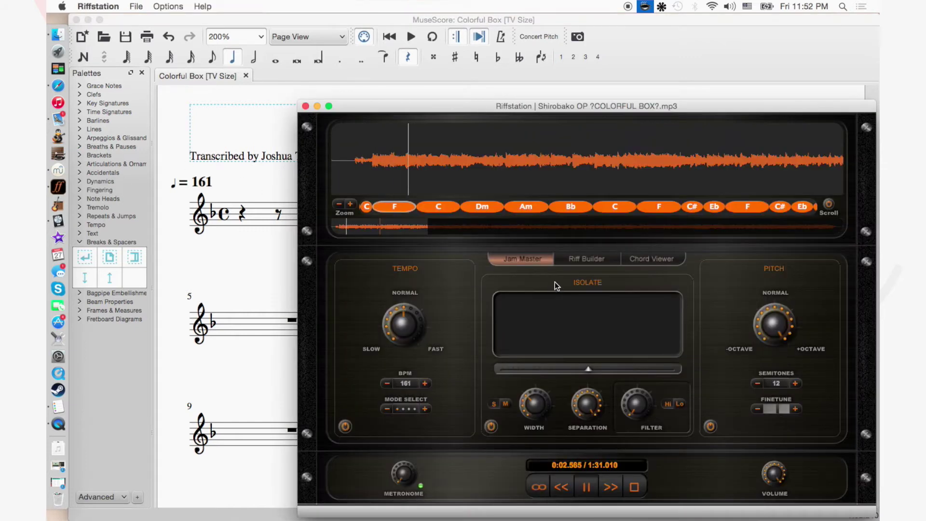
pyautogui.press('space')
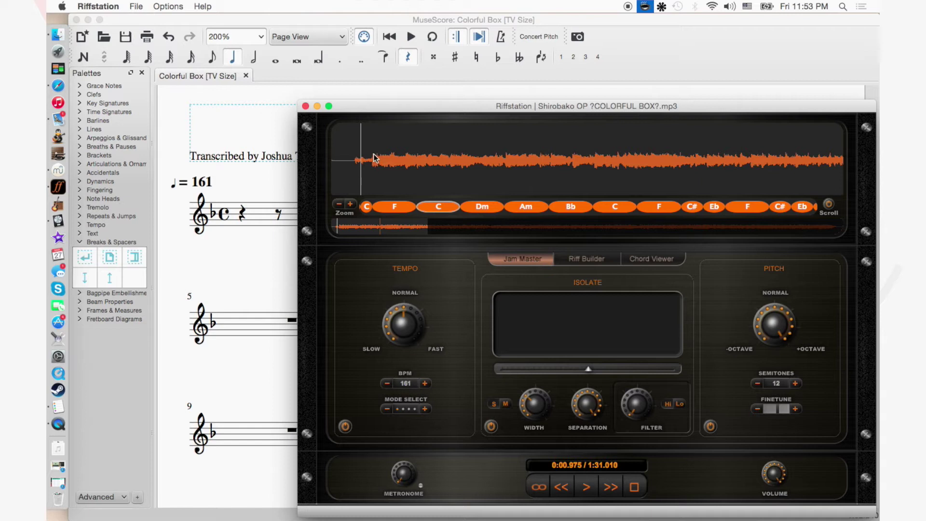
pyautogui.press('space')
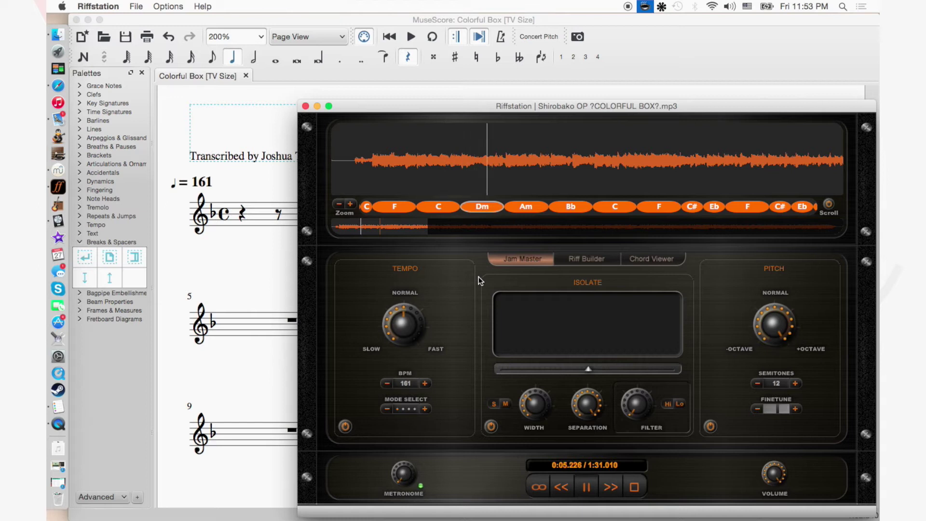
pyautogui.press('space')
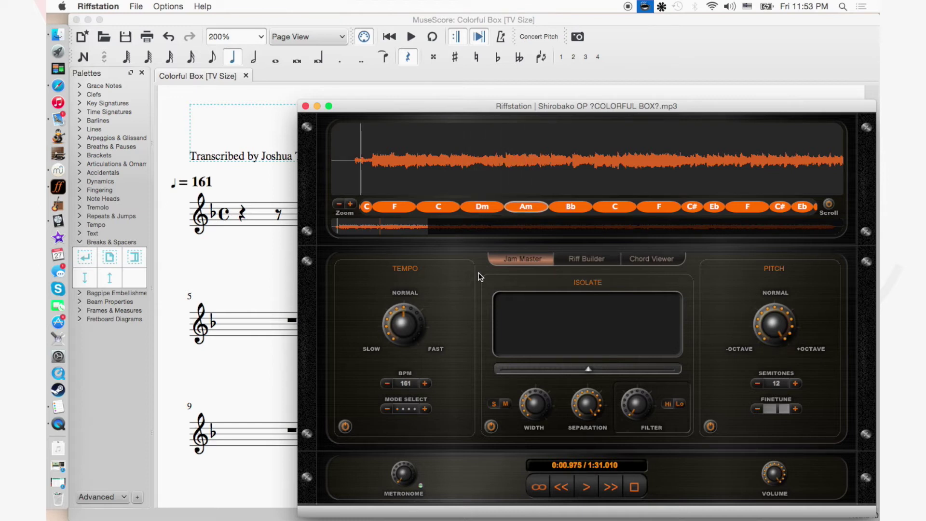
pyautogui.click(460, 160)
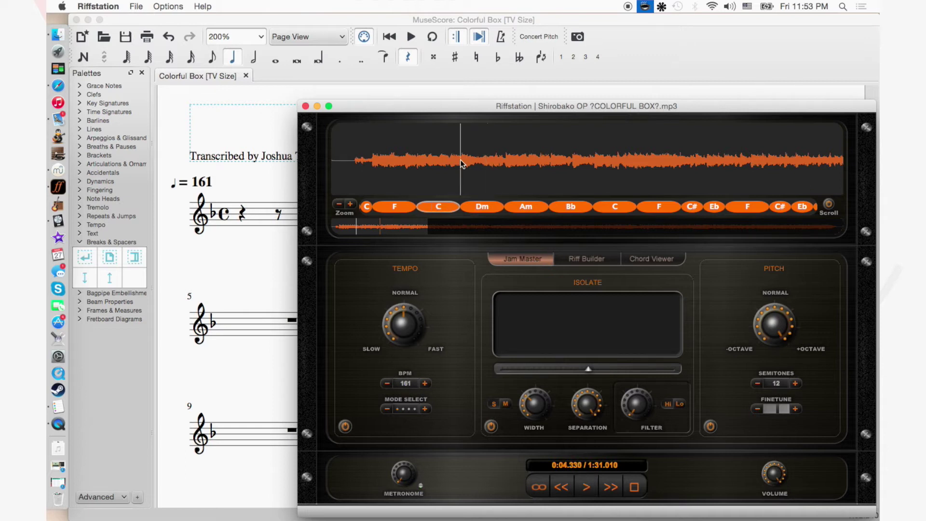
pyautogui.click(503, 161)
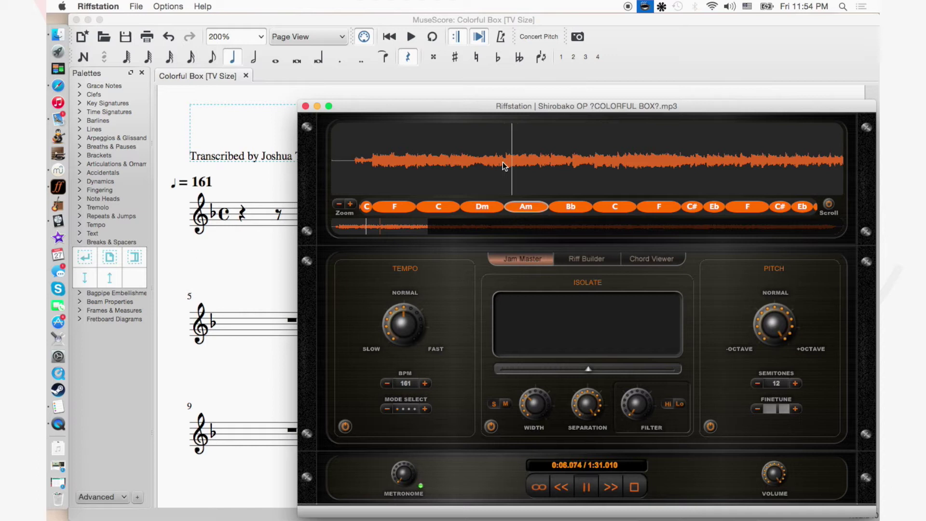
pyautogui.click(646, 65)
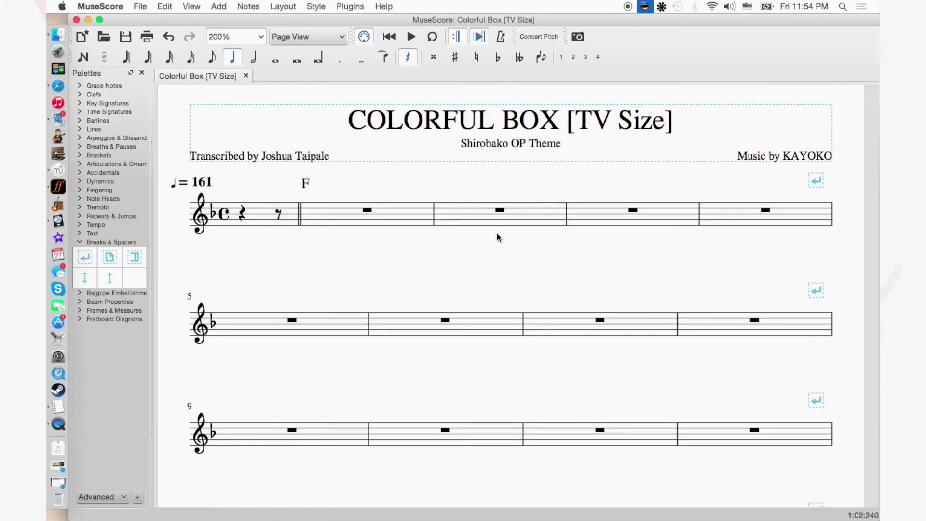
# Add C, Dm and Am chord symbols over measures 2, 3 and 4.
pyautogui.click(500, 210)
pyautogui.press('super+k')
pyautogui.write('C')
pyautogui.press('Escape')
pyautogui.click(633, 211)
pyautogui.press('super+k')
pyautogui.write('Dm')
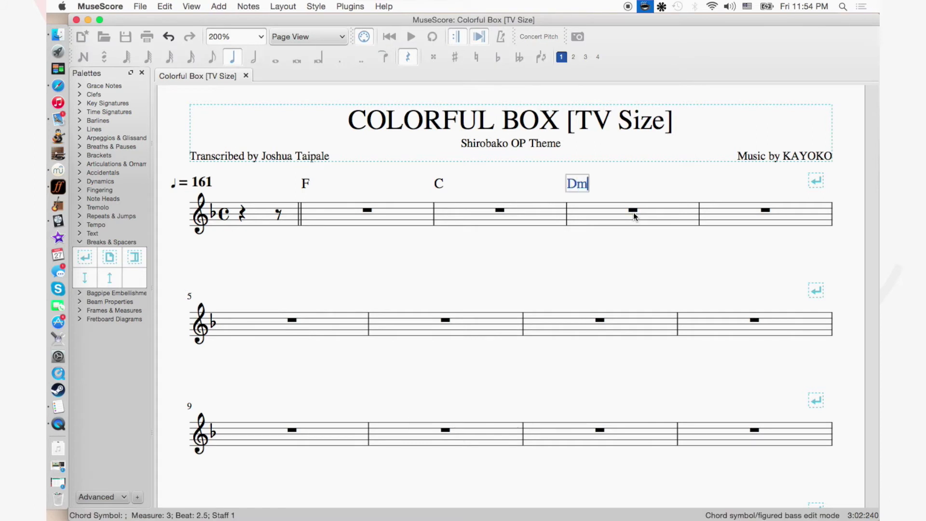
pyautogui.press('Escape')
pyautogui.click(766, 211)
pyautogui.press('super+k')
pyautogui.write('Am')
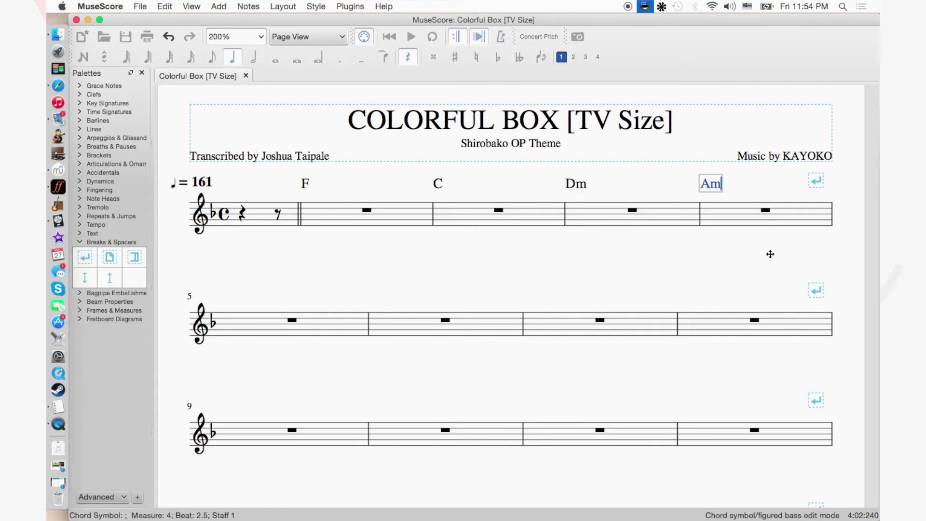
pyautogui.press('Escape')
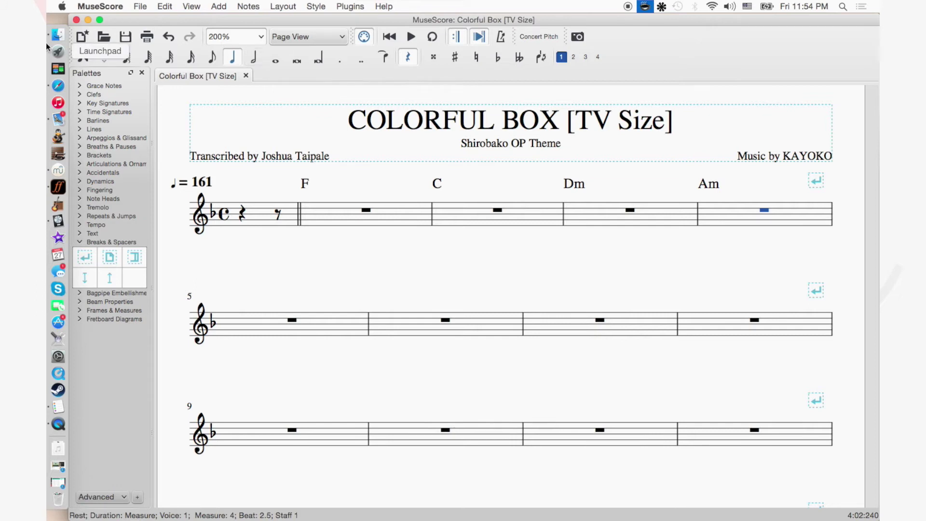
# Split measure 4's rest into half and quarter rests and add a Gm chord on beat three.
pyautogui.click(254, 57)
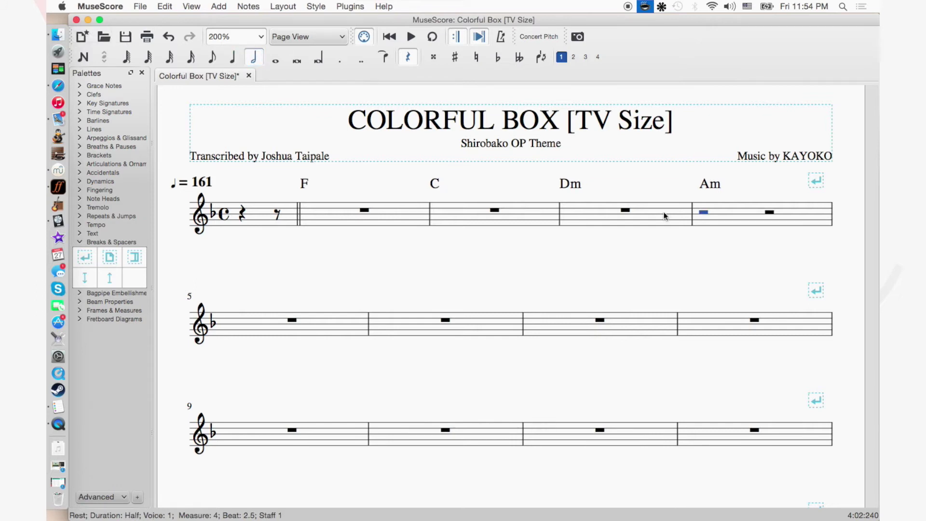
pyautogui.click(770, 213)
pyautogui.click(233, 57)
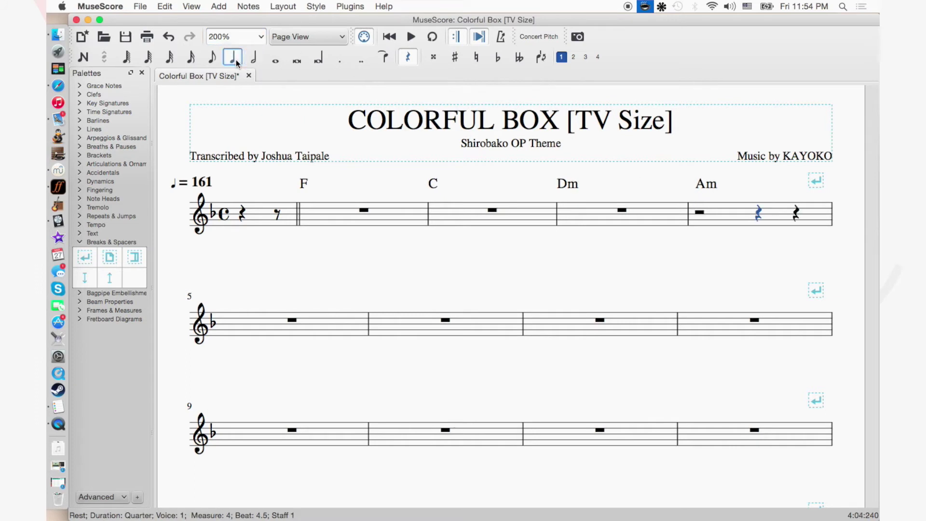
pyautogui.press('super+k')
pyautogui.write('Gm')
pyautogui.press('Escape')
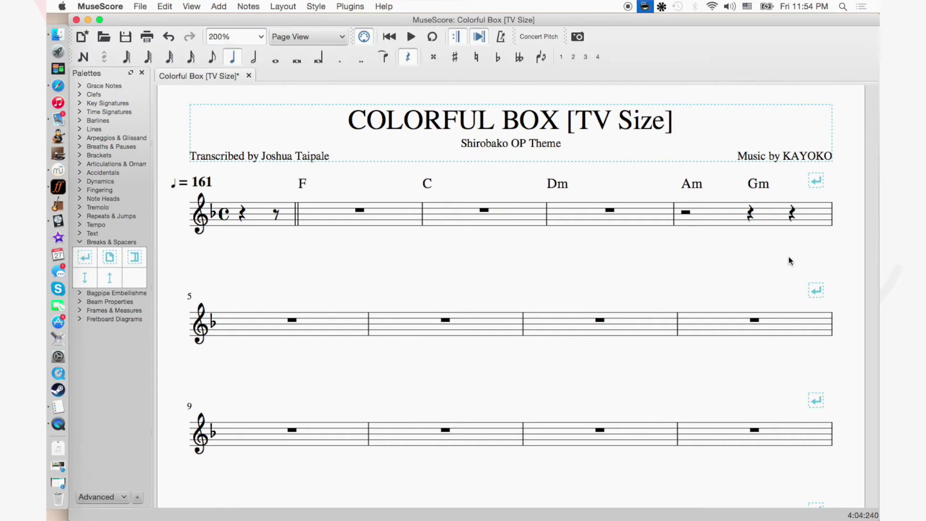
# Add an Am chord symbol on measure 4's final beat.
pyautogui.click(793, 212)
pyautogui.press('super+k')
pyautogui.write('Am')
pyautogui.click(763, 245)
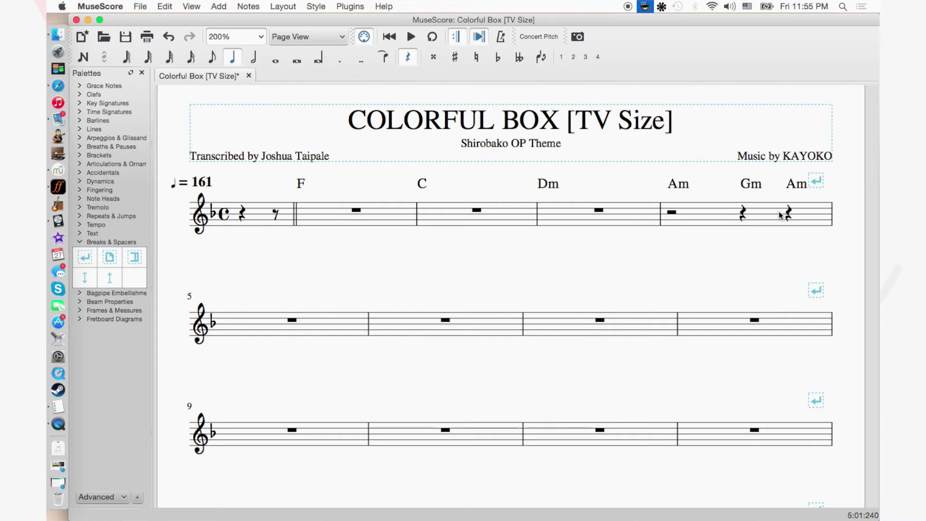
pyautogui.click(759, 232)
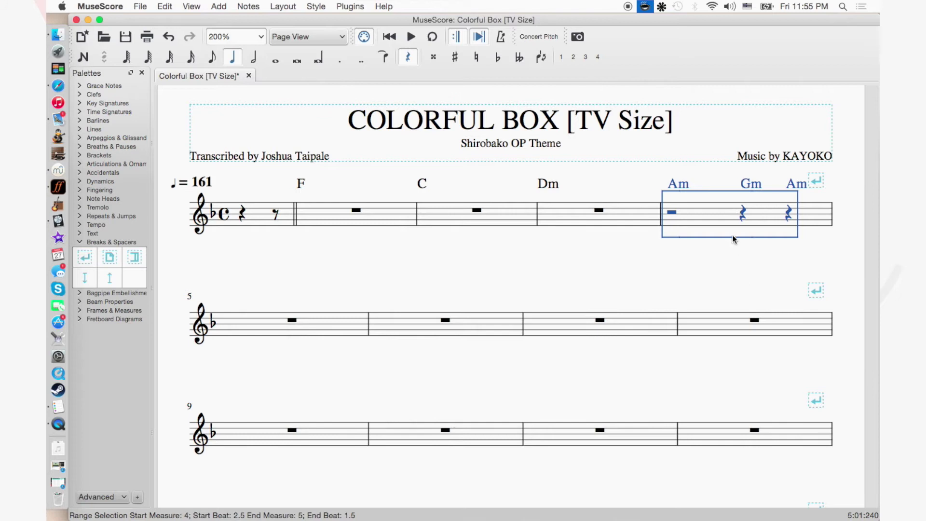
# Merge measure 4's rests into one whole rest while keeping its Am, Gm, Am chords.
pyautogui.press('Delete')
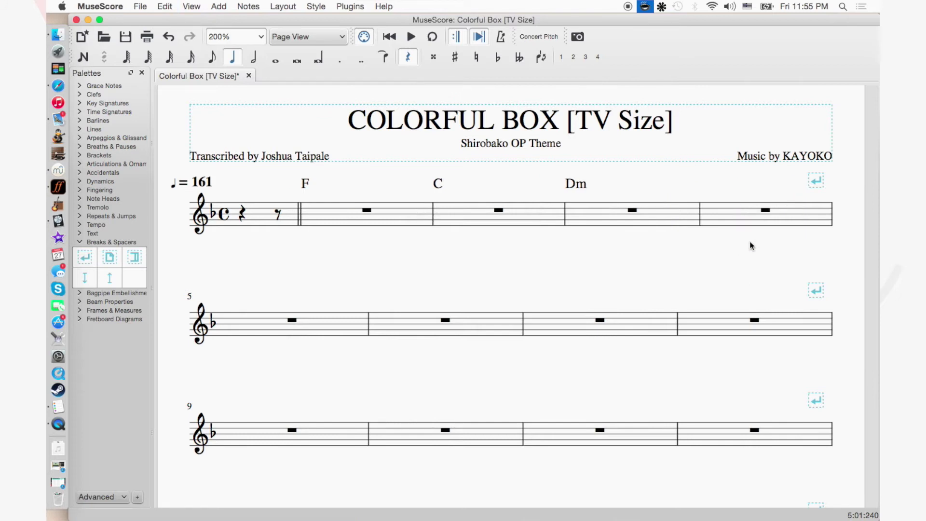
pyautogui.press('super+z')
pyautogui.press('Escape')
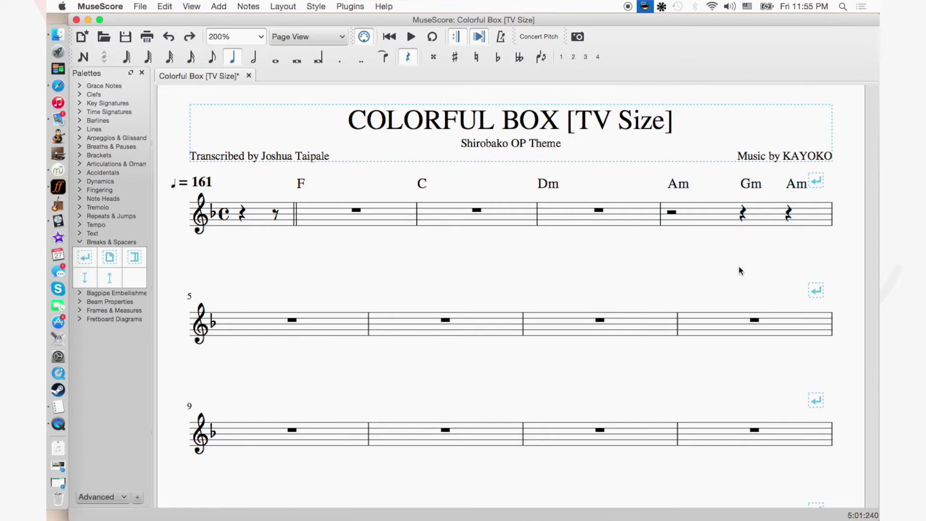
pyautogui.click(717, 327)
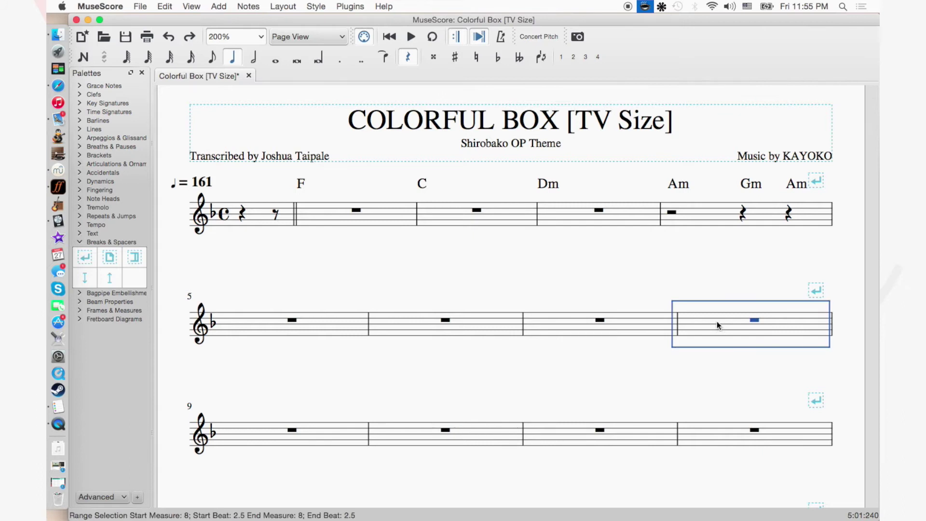
pyautogui.press('super+shift+z')
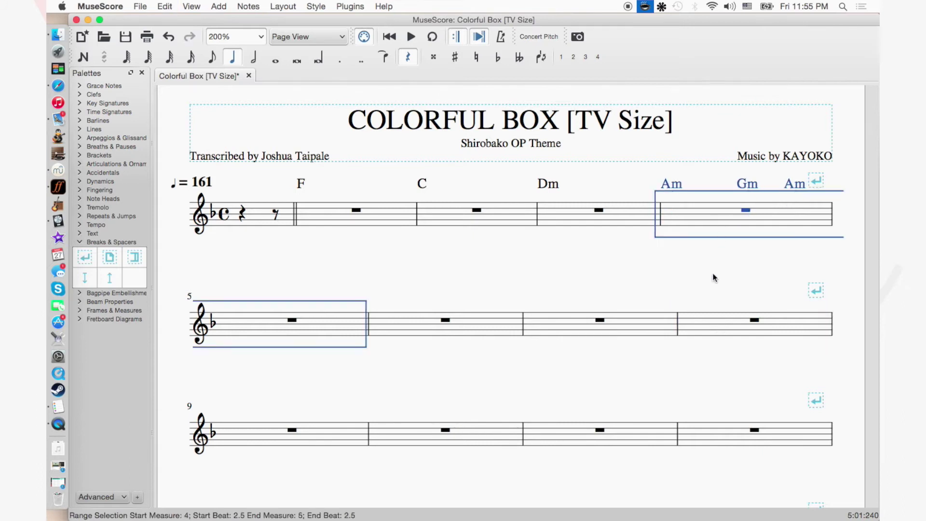
pyautogui.press('Escape')
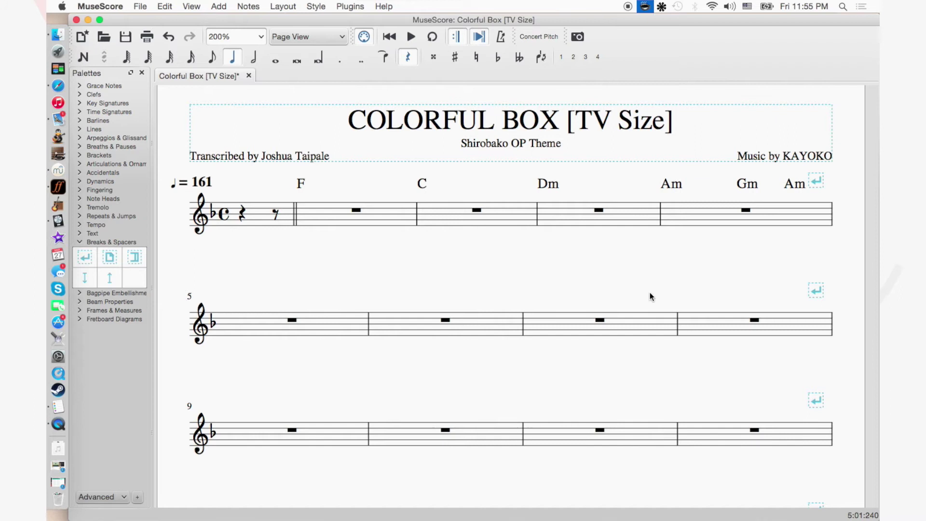
# Save the score and scroll down to the following measures.
pyautogui.press('super+s')
pyautogui.scroll(-2, 542, 290)
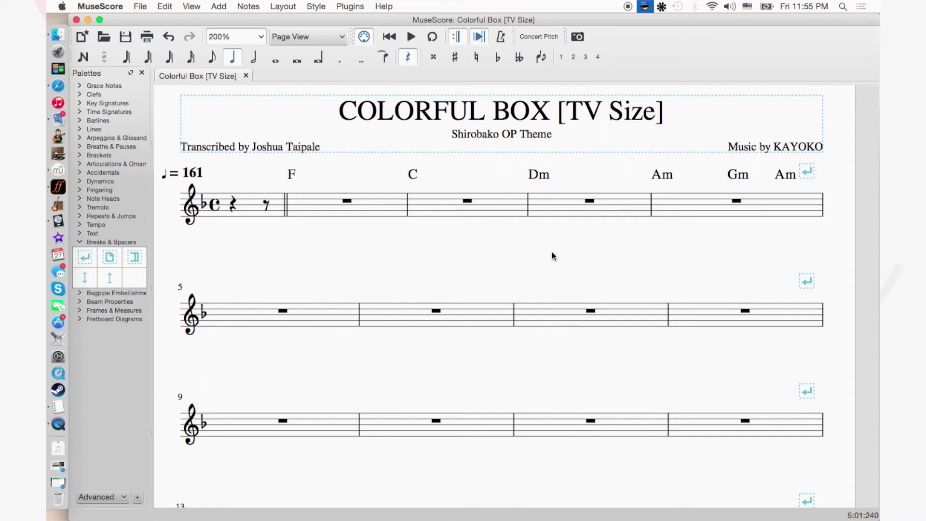
pyautogui.scroll(-1, 552, 252)
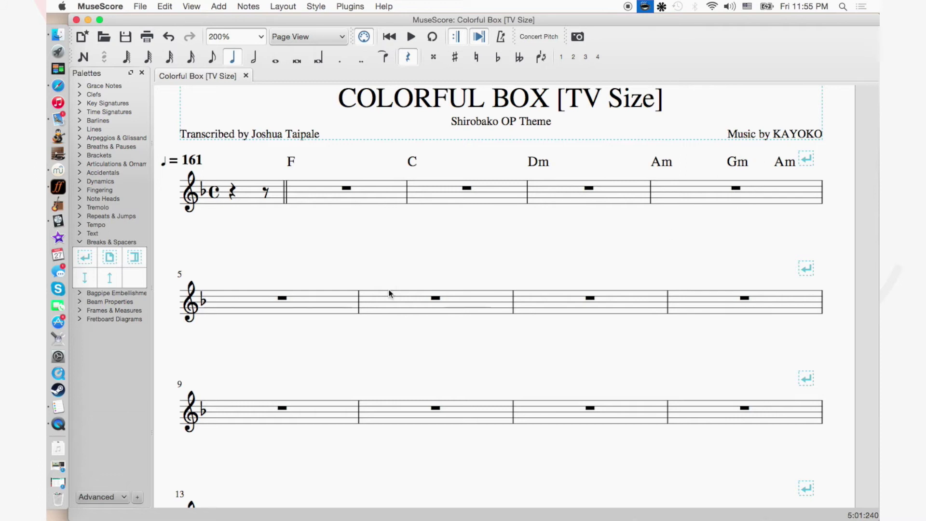
pyautogui.press('super+s')
pyautogui.click(284, 298)
# Play the song in Riffstation and stop at the Am chord.
pyautogui.click(58, 186)
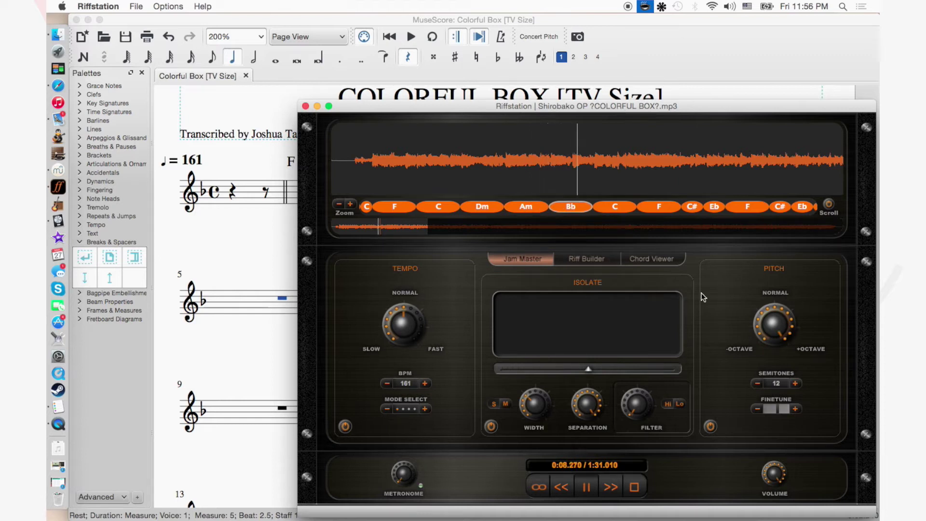
pyautogui.press('space')
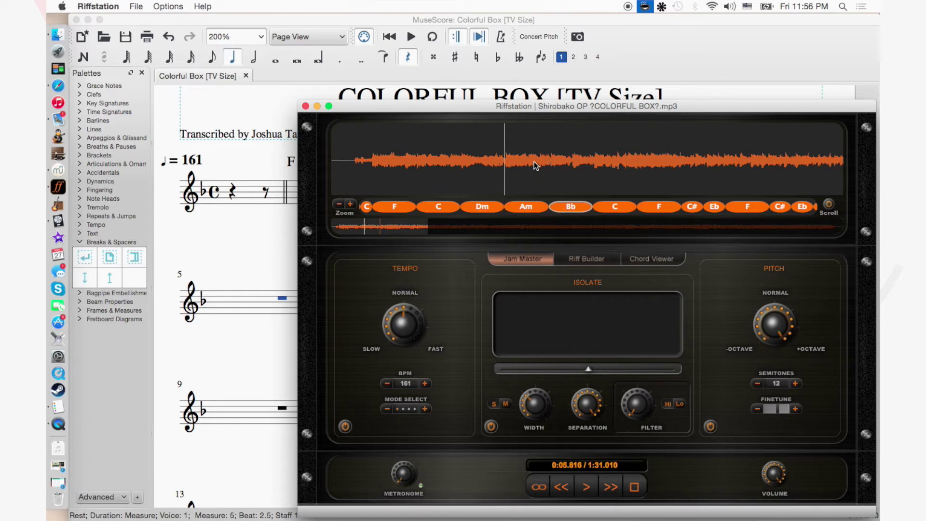
pyautogui.press('space')
pyautogui.press('space')
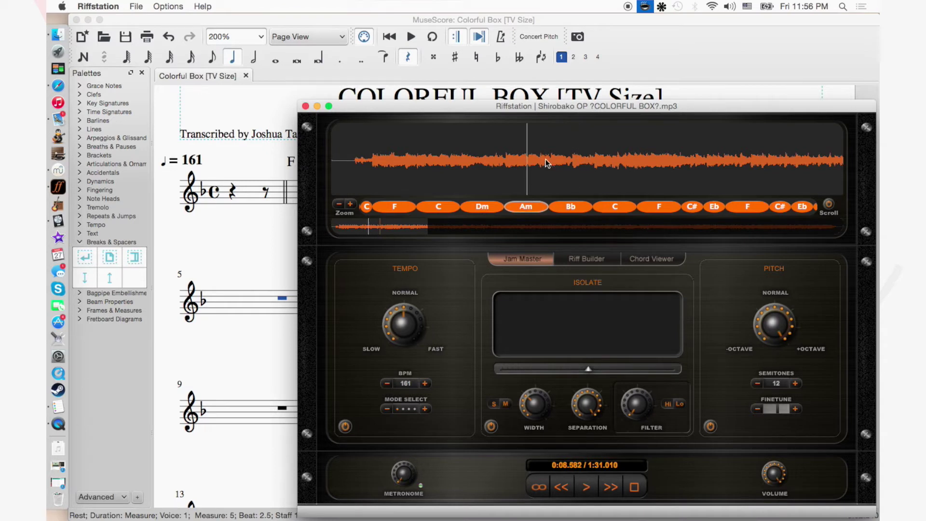
pyautogui.press('space')
pyautogui.press('space')
pyautogui.press('space')
pyautogui.press('space')
pyautogui.press('space')
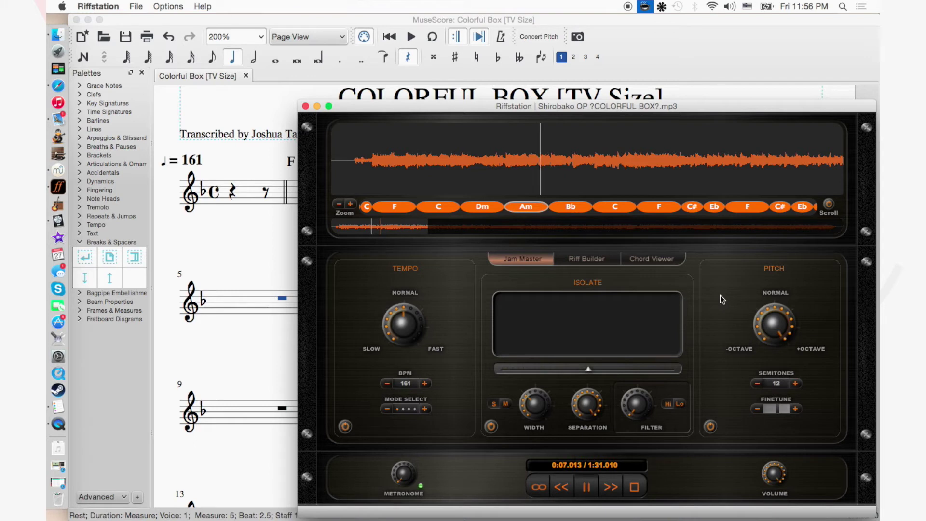
# Replay the Bb–C passage near 0:10 from a cue point in the waveform.
pyautogui.click(551, 156)
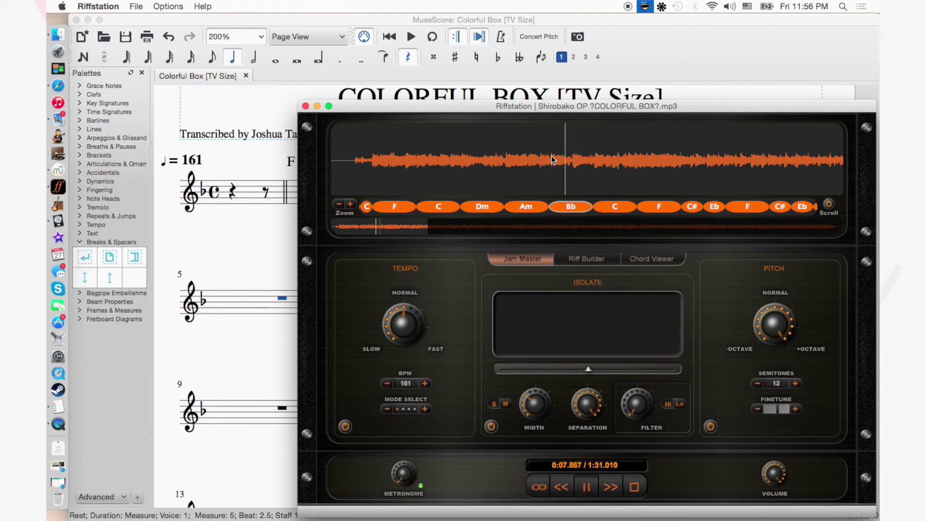
pyautogui.press('space')
pyautogui.press('space')
pyautogui.press('space')
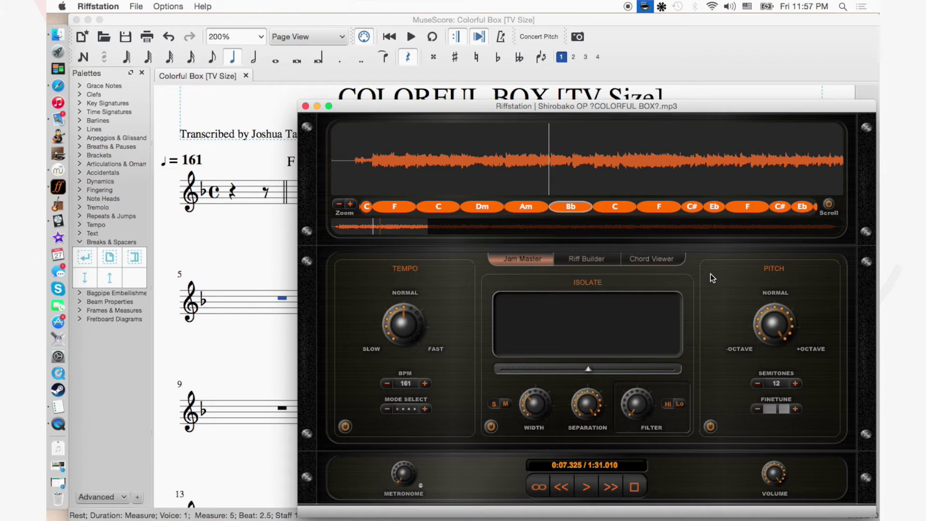
pyautogui.press('space')
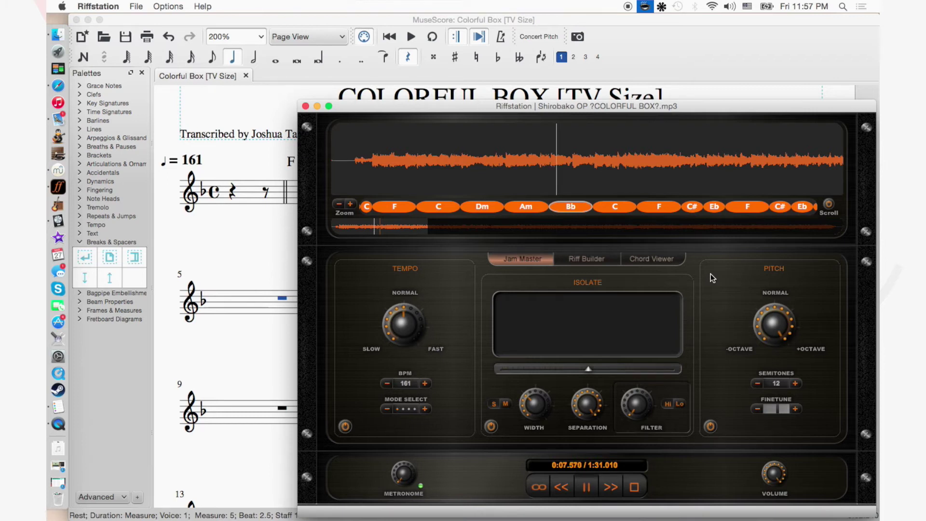
pyautogui.click(597, 159)
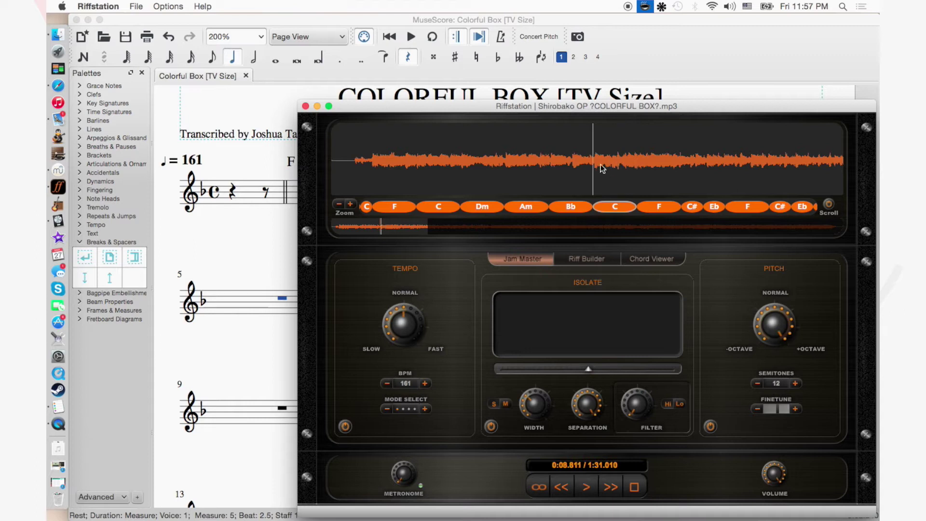
pyautogui.press('space')
pyautogui.press('space')
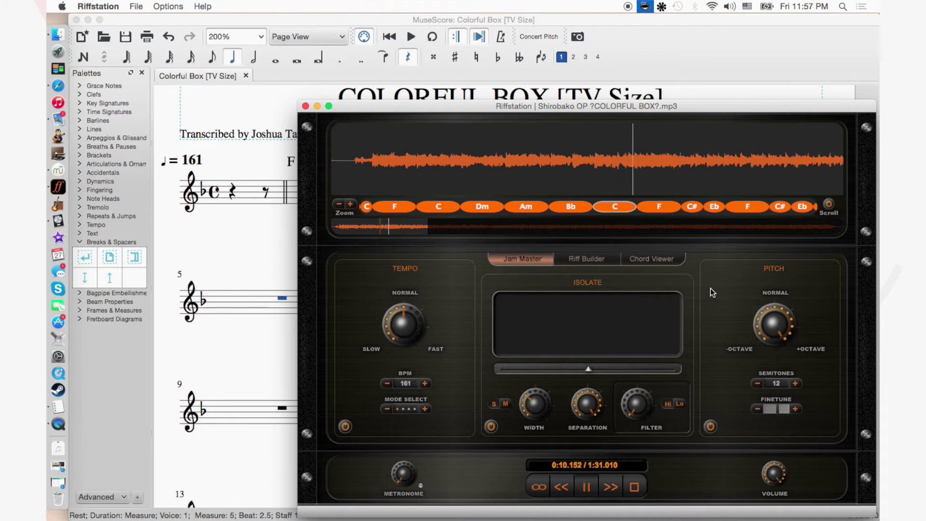
pyautogui.press('space')
pyautogui.press('super+Tab')
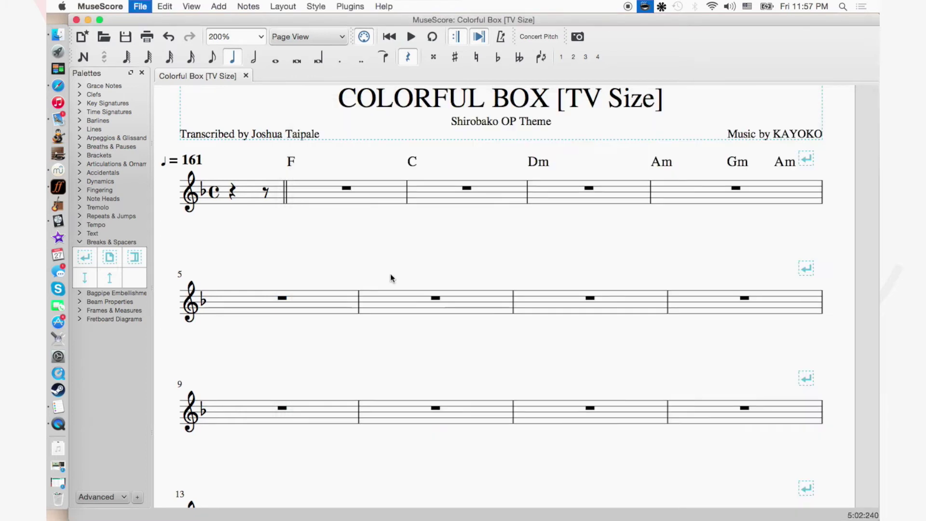
# Add Bbm and C chord symbols over measures 5 and 6.
pyautogui.click(285, 295)
pyautogui.press('super+k')
pyautogui.write('Bbm')
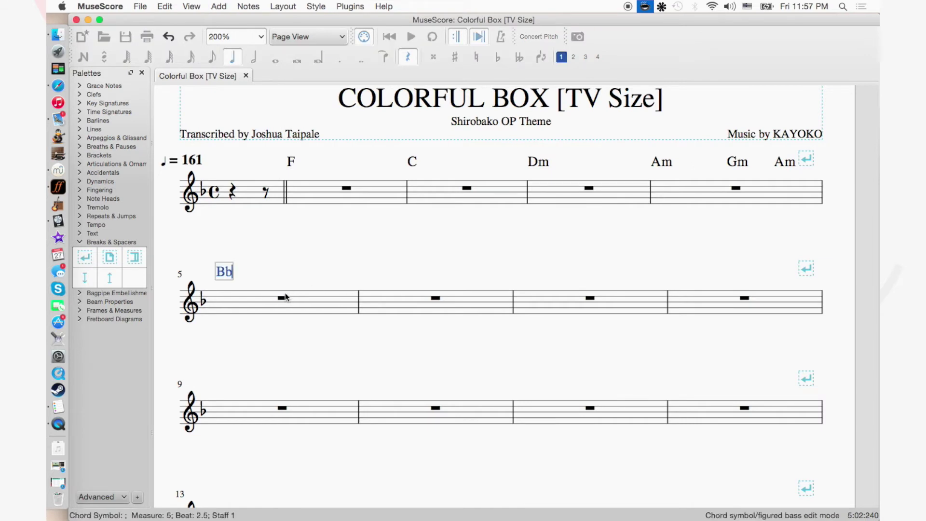
pyautogui.click(354, 274)
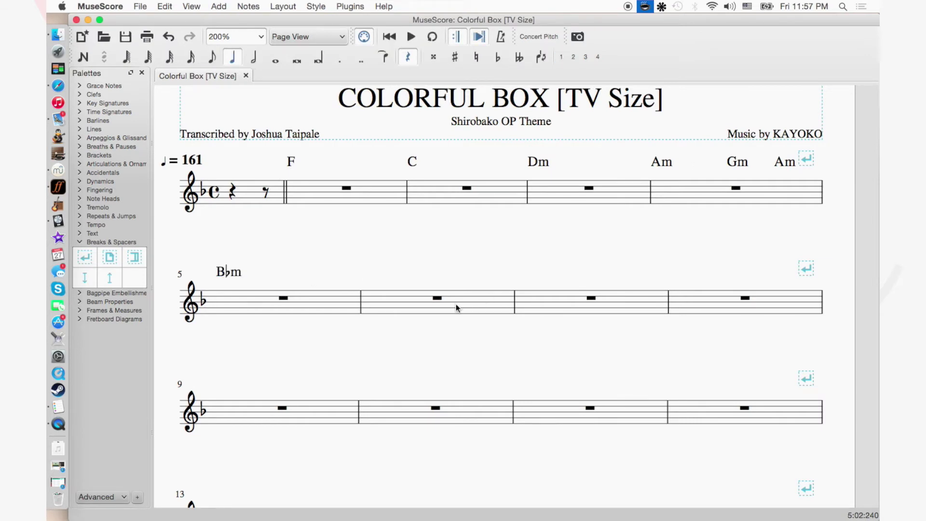
pyautogui.click(441, 299)
pyautogui.press('super+k')
pyautogui.write('C')
pyautogui.click(488, 275)
# Delete the four existing line breaks and add a system break after measure 6.
pyautogui.click(806, 268)
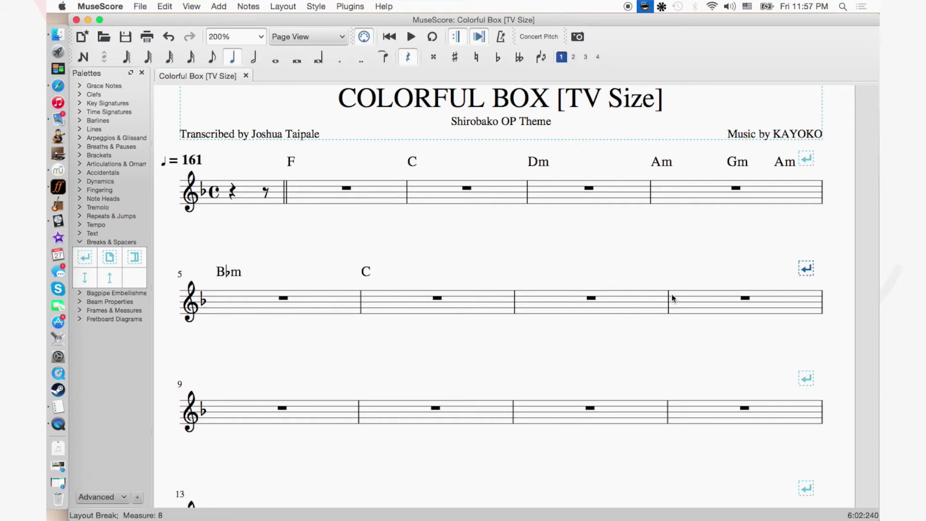
pyautogui.press('Delete')
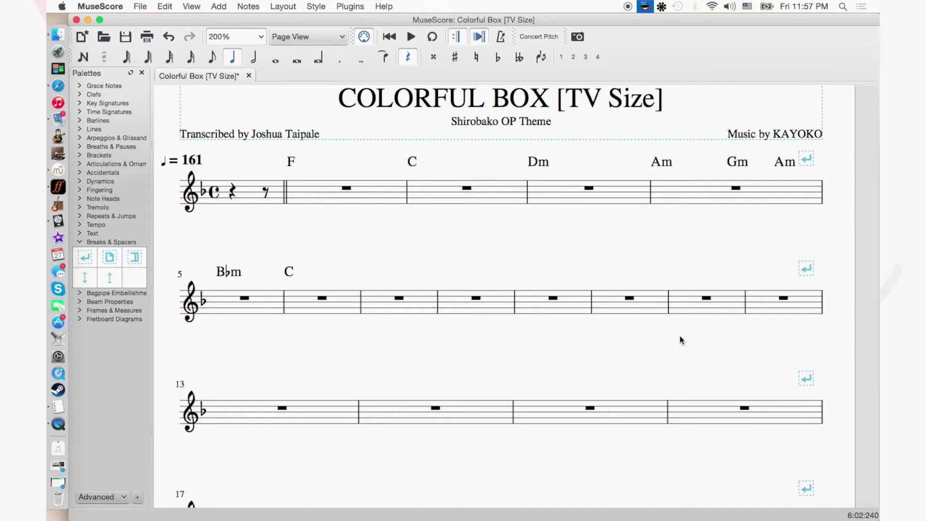
pyautogui.click(806, 268)
pyautogui.press('Delete')
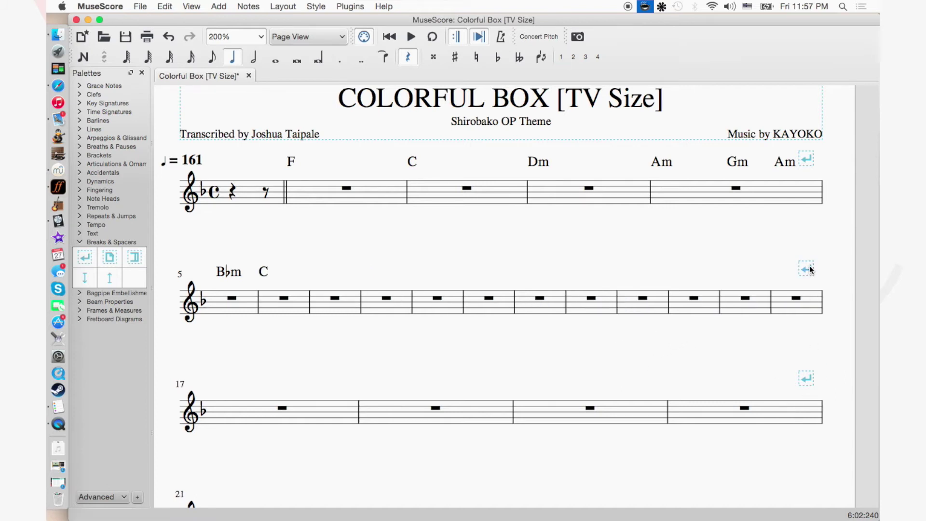
pyautogui.click(809, 269)
pyautogui.press('Delete')
pyautogui.click(809, 269)
pyautogui.press('Delete')
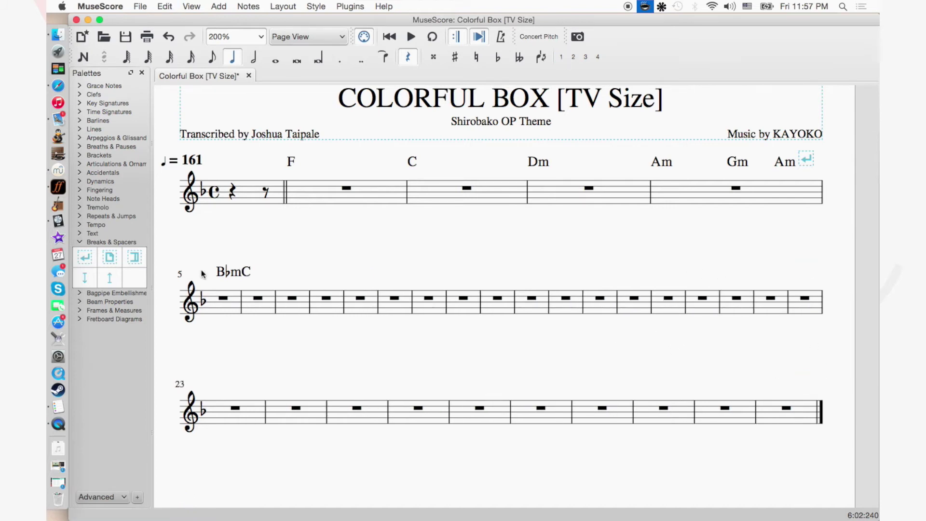
pyautogui.moveTo(93, 259); pyautogui.dragTo(272, 299)
# Save the score and place a double barline at the end of measure 6.
pyautogui.click(445, 252)
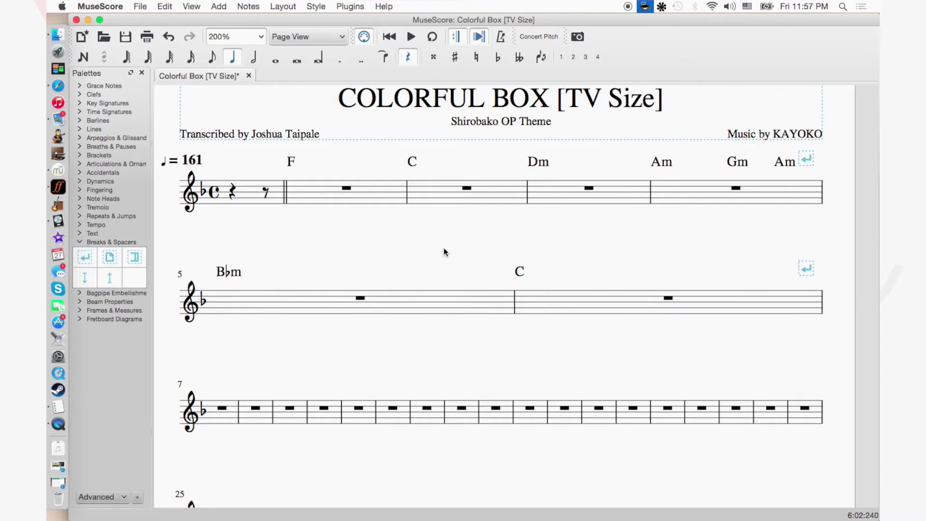
pyautogui.press('super+s')
pyautogui.click(96, 120)
pyautogui.moveTo(109, 157); pyautogui.dragTo(809, 298)
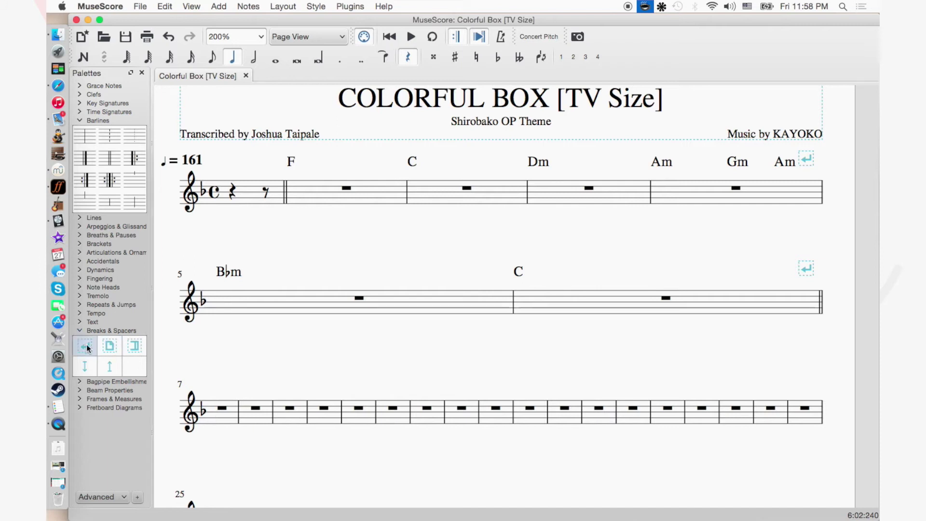
# End the line starting at measure 7 after measure 10, save, and scroll down.
pyautogui.moveTo(85, 345); pyautogui.dragTo(338, 410)
pyautogui.scroll(-5, 285, 399)
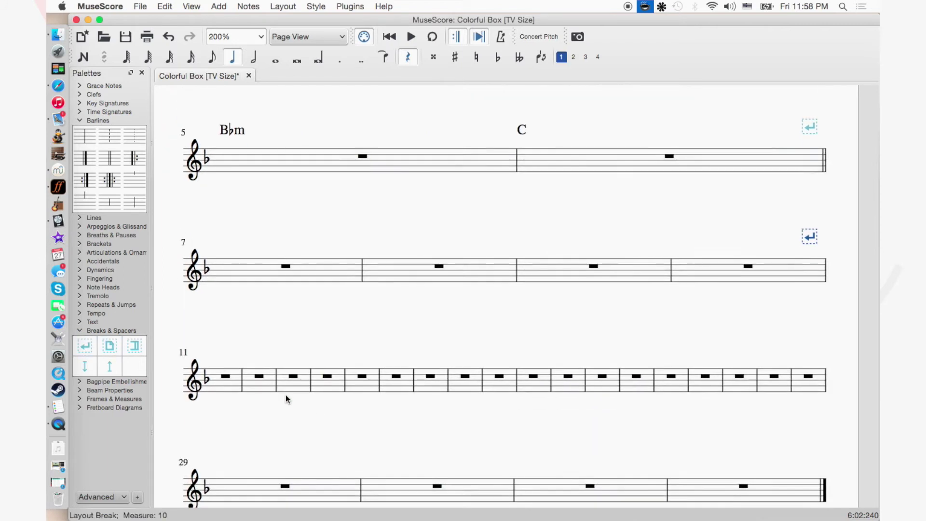
pyautogui.moveTo(109, 359); pyautogui.dragTo(198, 353)
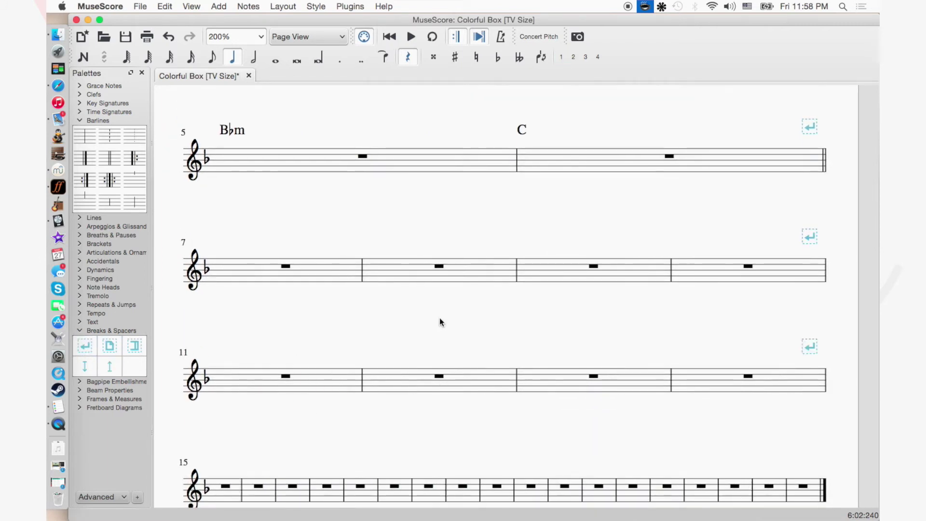
pyautogui.scroll(5, 439, 317)
pyautogui.press('super+s')
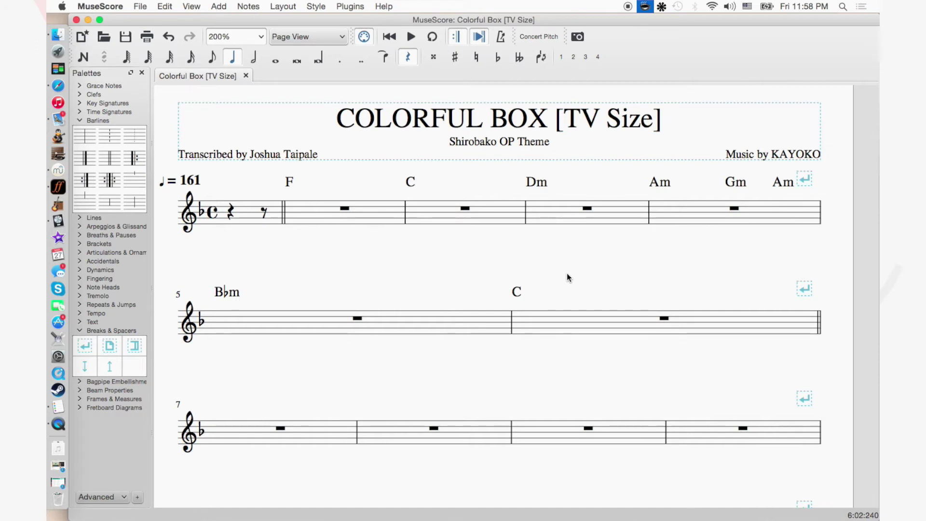
pyautogui.scroll(-3, 563, 273)
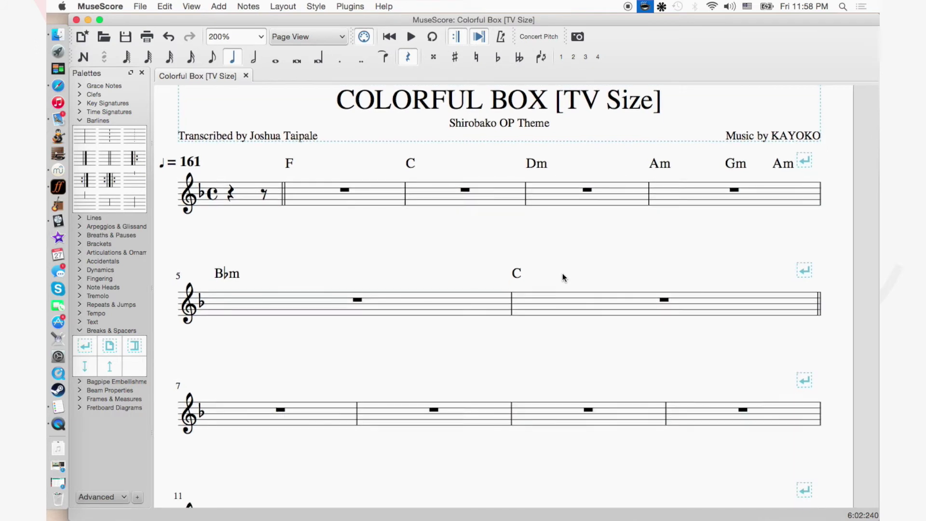
pyautogui.scroll(-2, 563, 276)
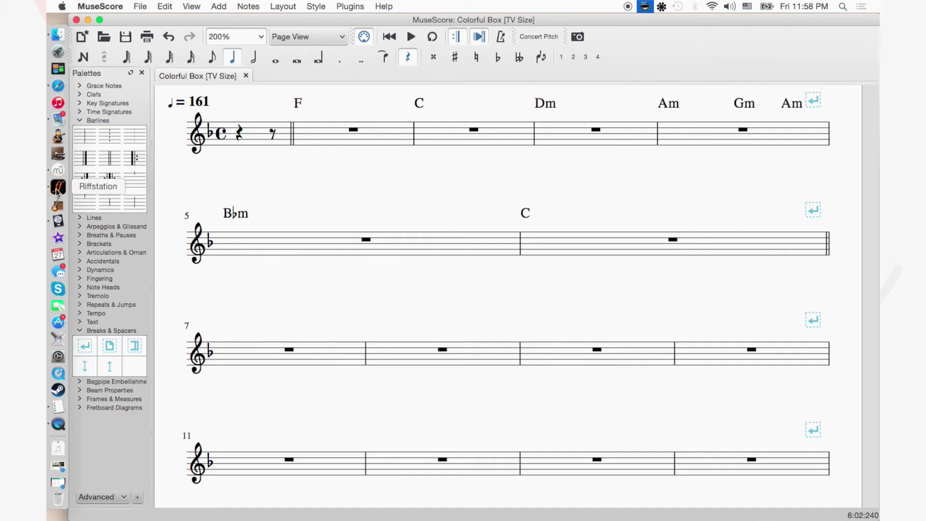
pyautogui.scroll(-3, 173, 314)
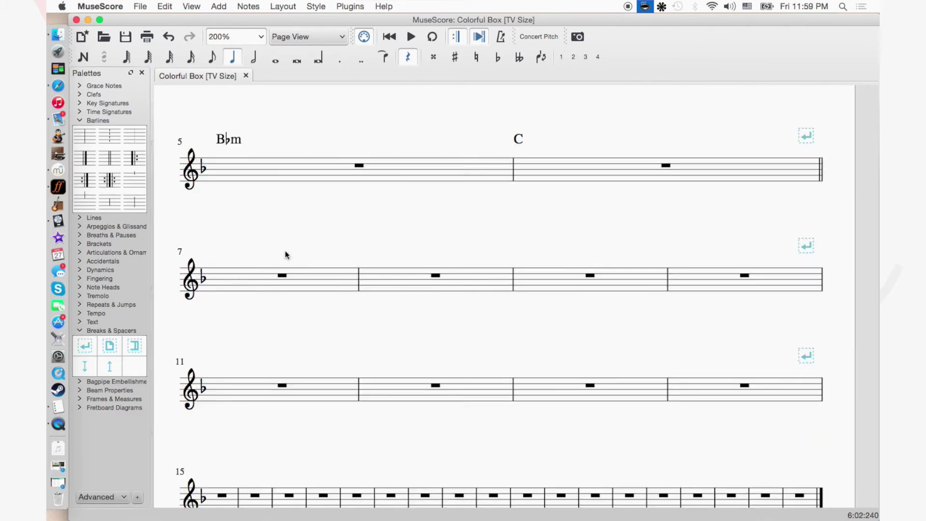
# Audition the passage after the C chord and set Riffstation's playhead to 0:10.298 on F.
pyautogui.click(58, 187)
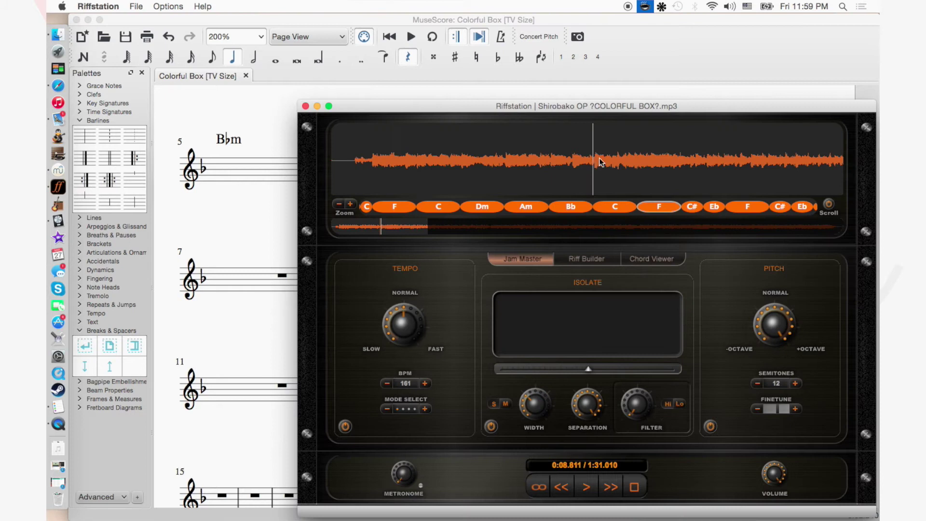
pyautogui.press('space')
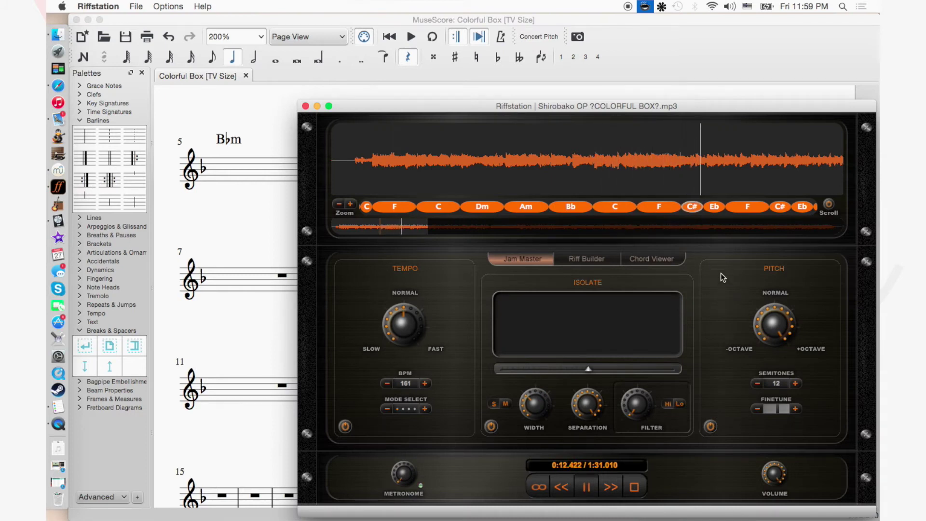
pyautogui.press('space')
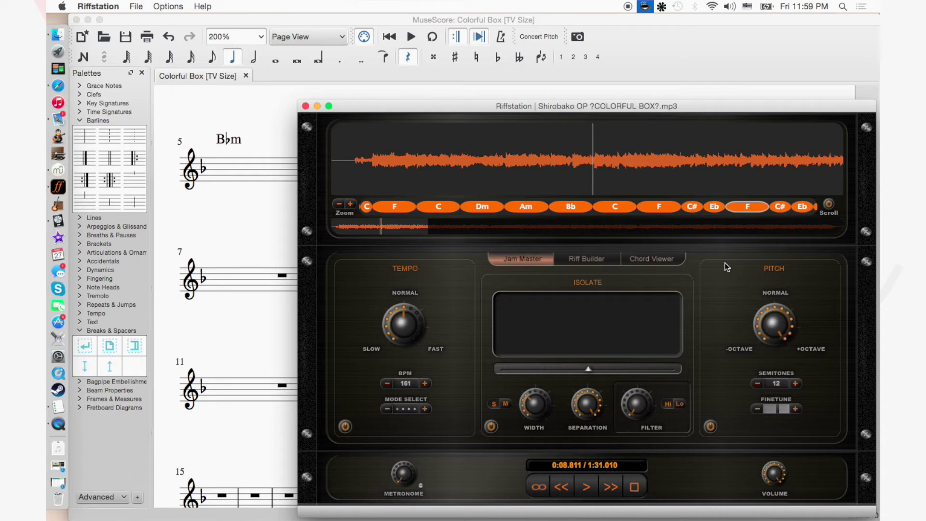
pyautogui.click(632, 160)
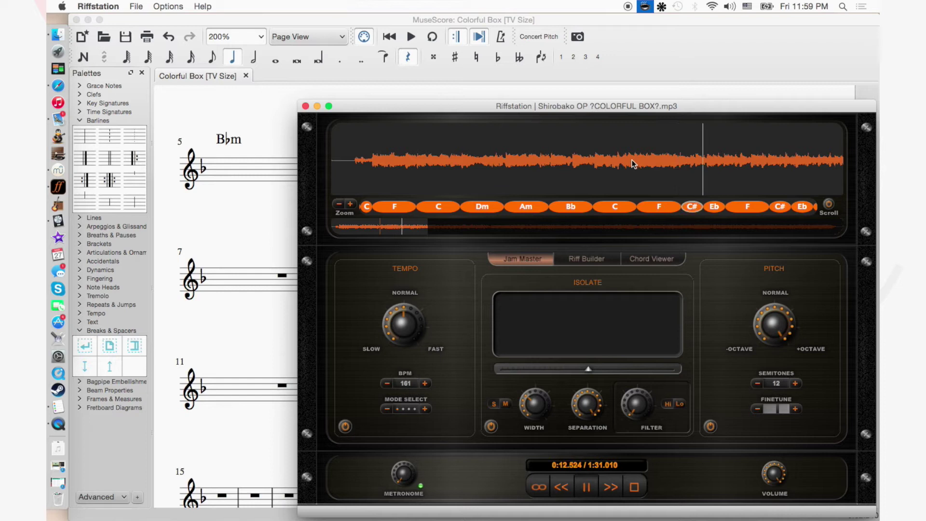
pyautogui.press('space')
pyautogui.press('space')
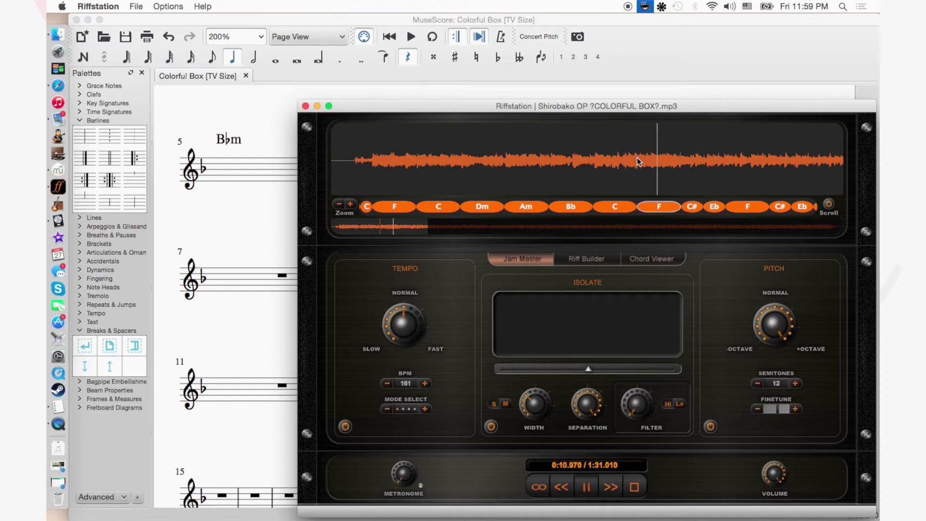
pyautogui.click(637, 161)
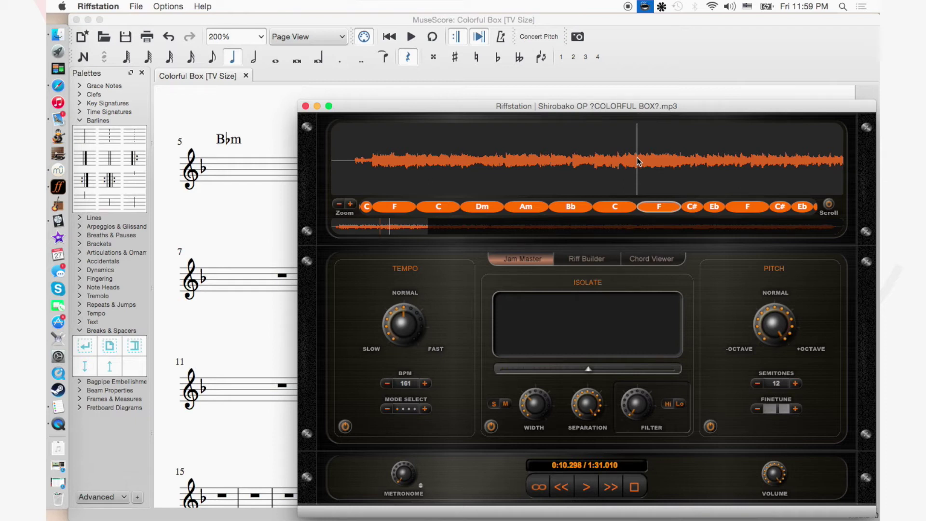
pyautogui.click(665, 67)
# Add an F chord symbol above bar 7's whole rest.
pyautogui.click(283, 274)
pyautogui.press('super+k')
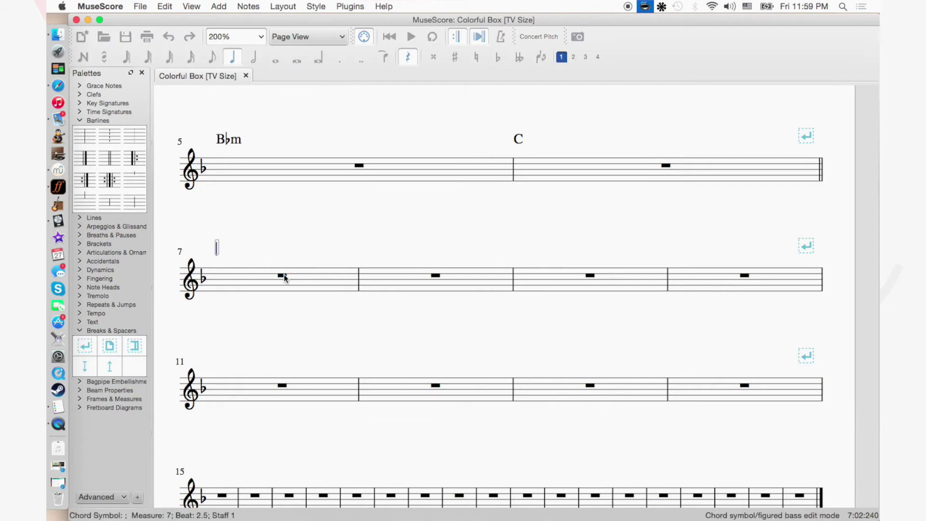
pyautogui.write('F')
pyautogui.press('Escape')
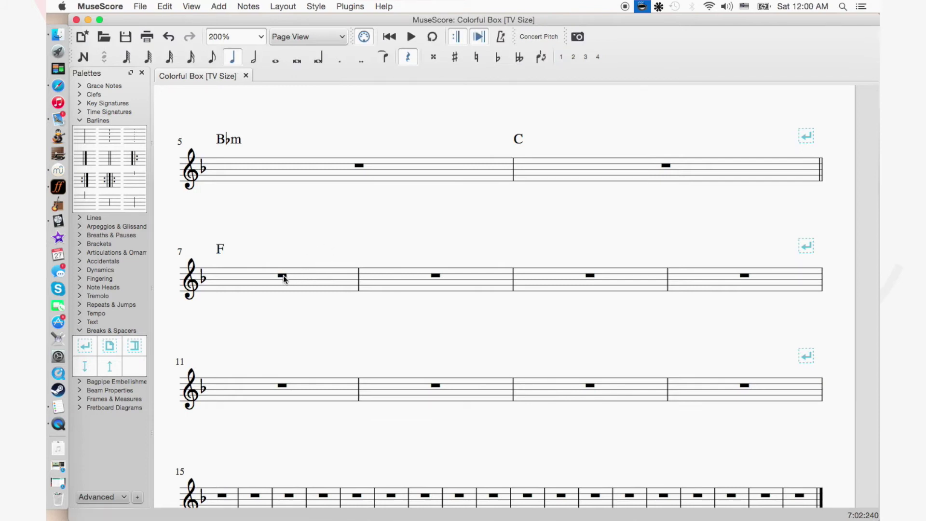
# Listen to the song in Riffstation from the marked F chord.
pyautogui.click(58, 187)
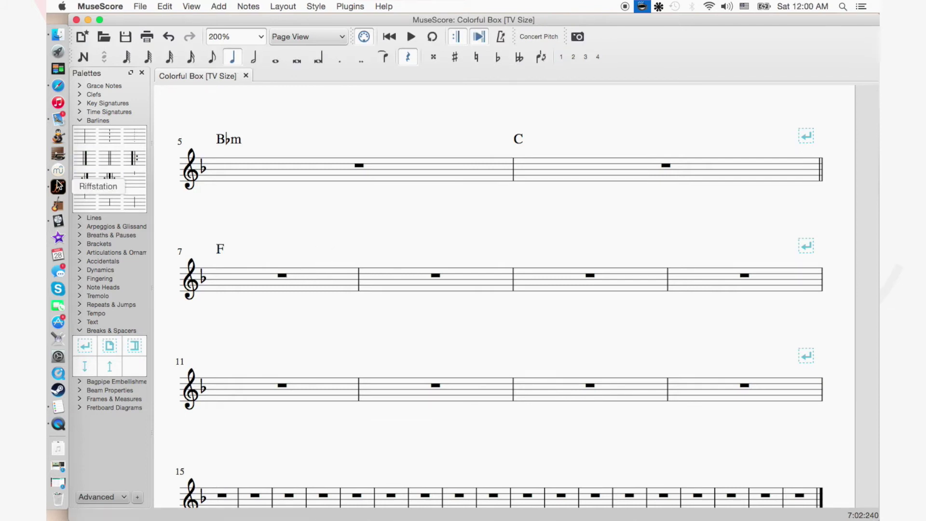
pyautogui.press('space')
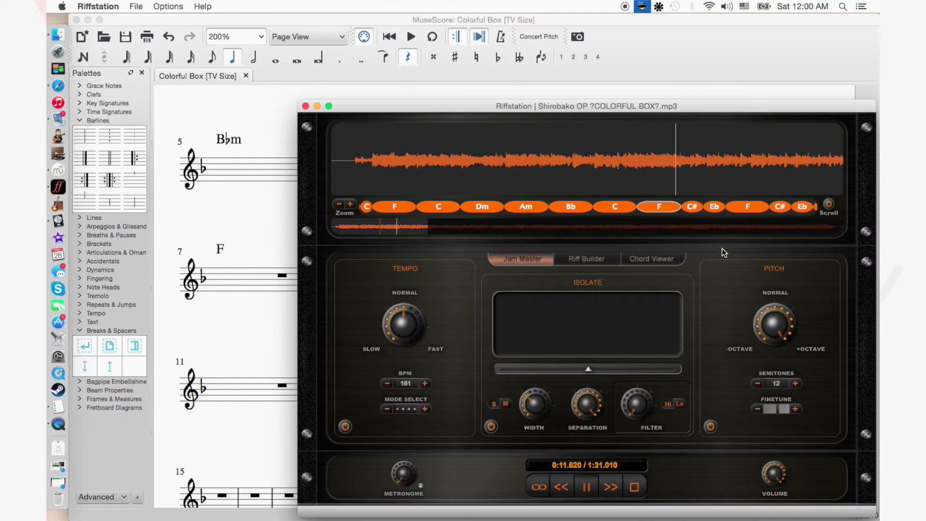
pyautogui.press('space')
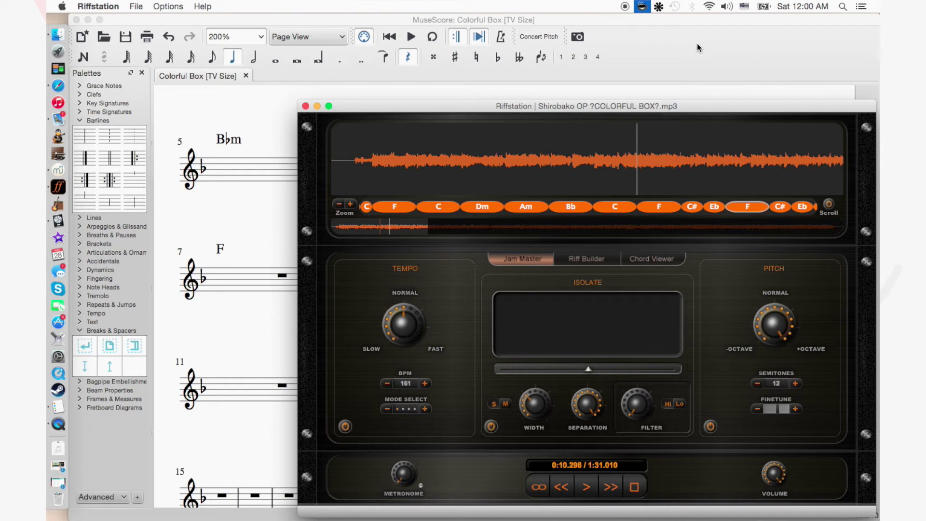
pyautogui.click(697, 47)
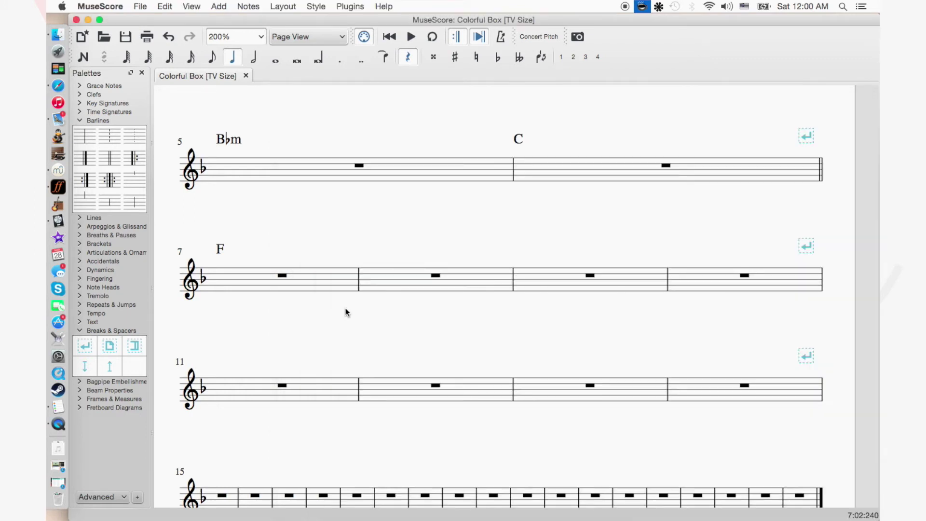
# Split bar 7's rest down to eighths and add a Db chord on its final eighth.
pyautogui.click(283, 276)
pyautogui.click(254, 57)
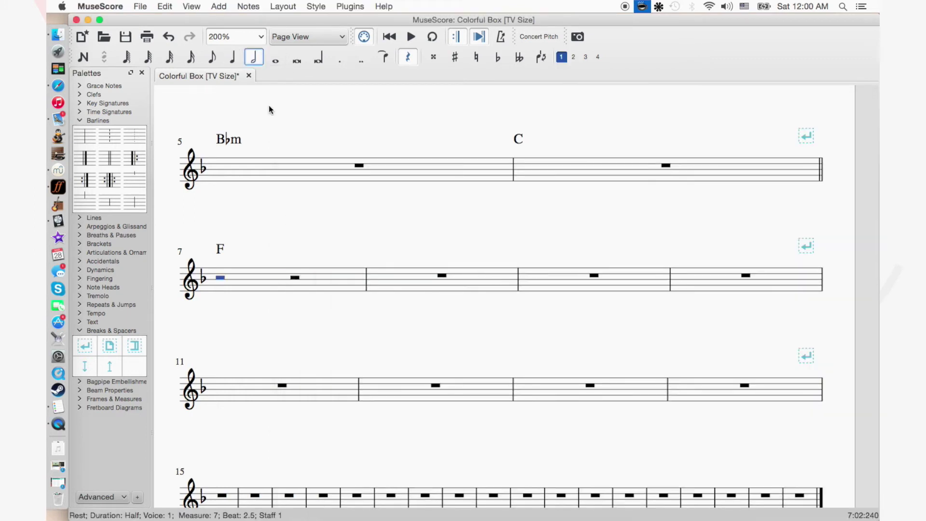
pyautogui.click(295, 278)
pyautogui.click(233, 58)
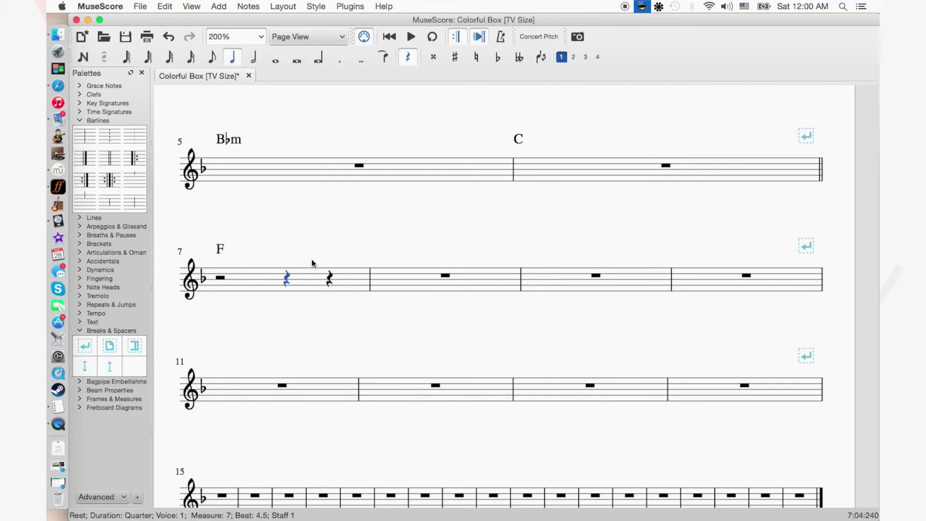
pyautogui.press('Right')
pyautogui.press('4')
pyautogui.press('Right')
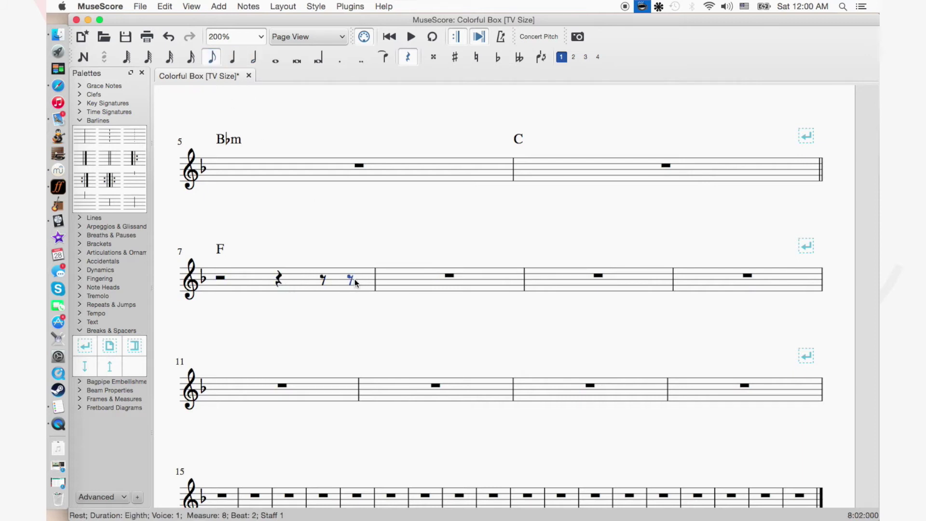
pyautogui.press('super+k')
pyautogui.write('Db')
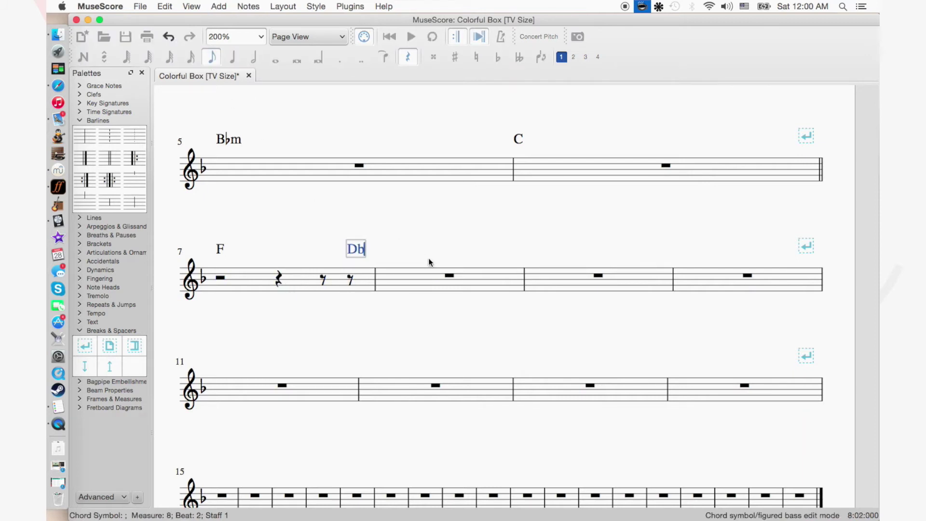
pyautogui.press('Escape')
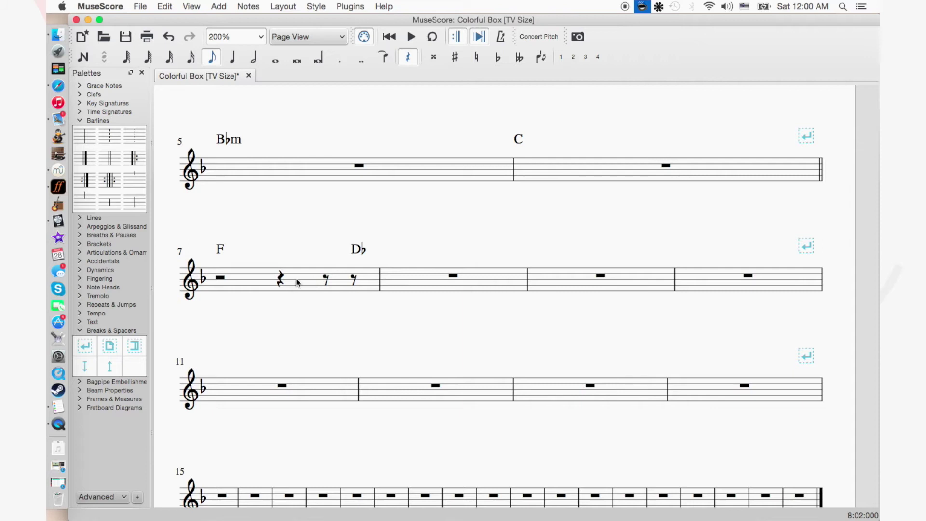
# Rejoin bar 7's rests into a single whole rest.
pyautogui.click(220, 278)
pyautogui.click(276, 61)
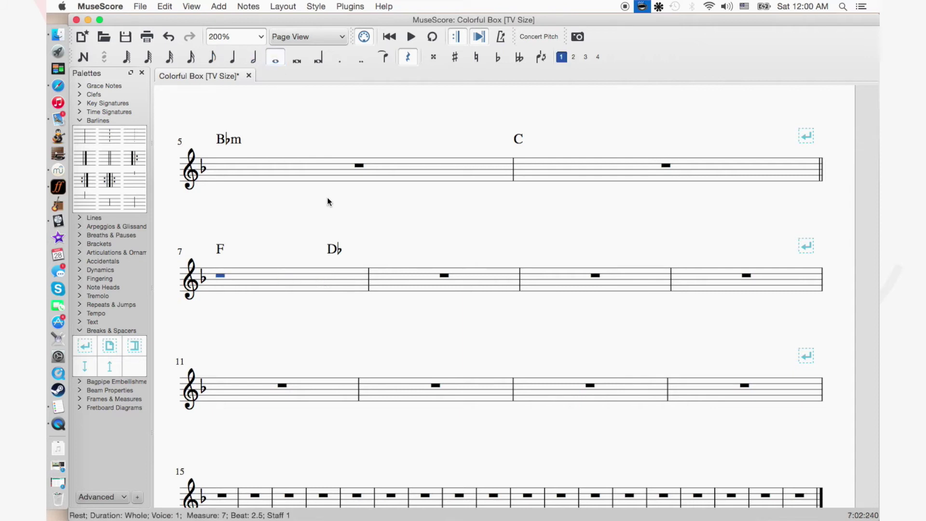
pyautogui.click(324, 390)
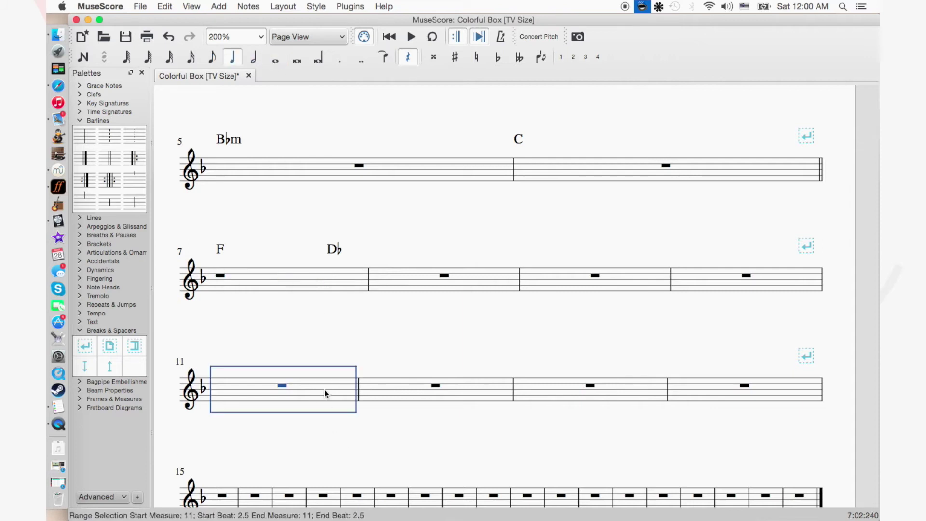
pyautogui.click(311, 268)
pyautogui.press('Escape')
# Split bar 8 into half rests and put an Eb chord on its second half.
pyautogui.click(445, 276)
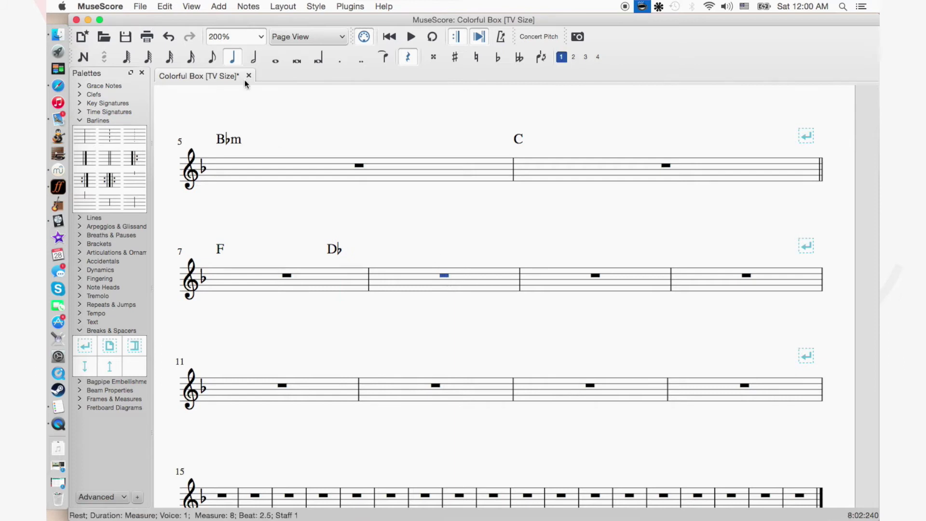
pyautogui.click(253, 57)
pyautogui.click(451, 278)
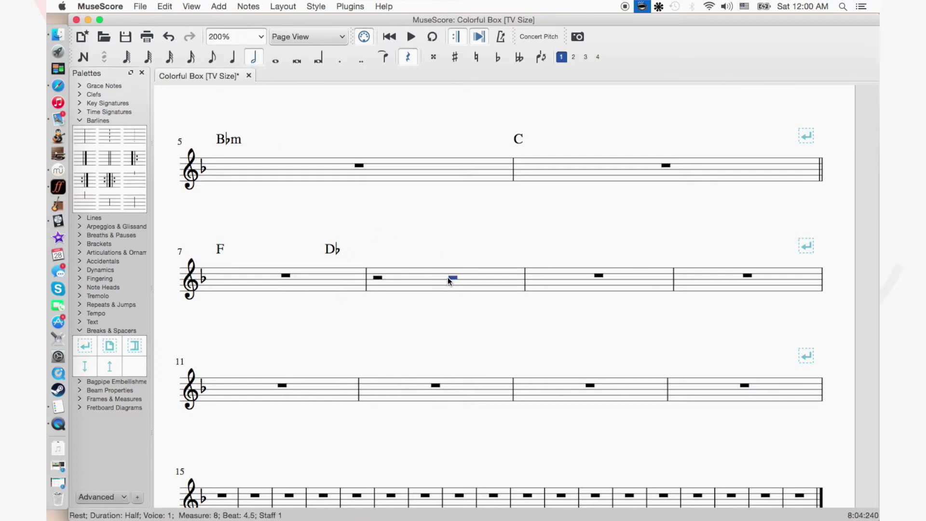
pyautogui.hotkey('ctrl', 'k')
pyautogui.write('Eb')
pyautogui.press('Escape')
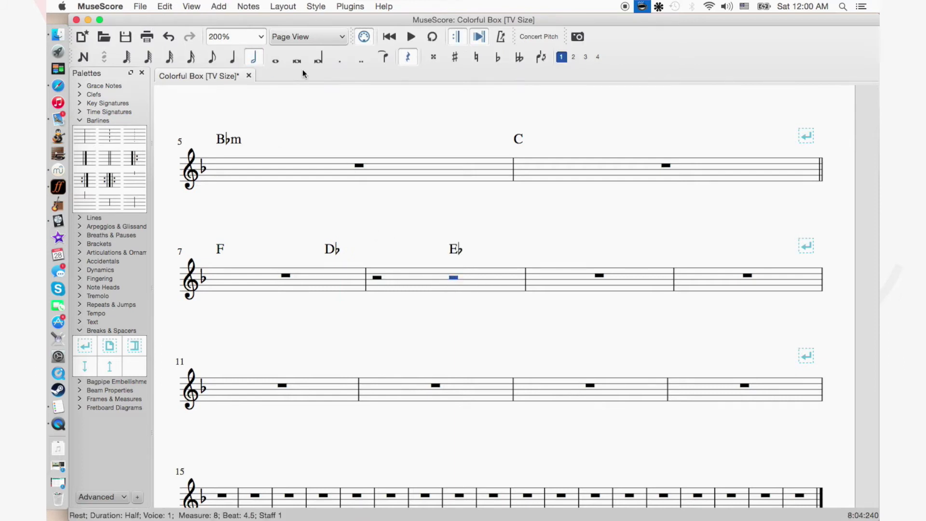
# Add an F chord on bar 8's final eighth and merge its rests into one whole rest.
pyautogui.click(233, 57)
pyautogui.press('Right')
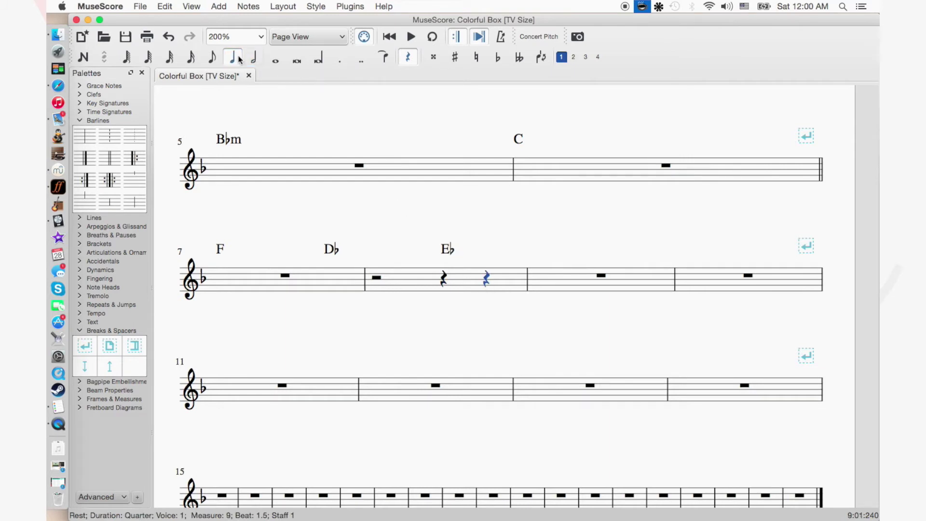
pyautogui.click(212, 57)
pyautogui.press('Right')
pyautogui.hotkey('ctrl', 'k')
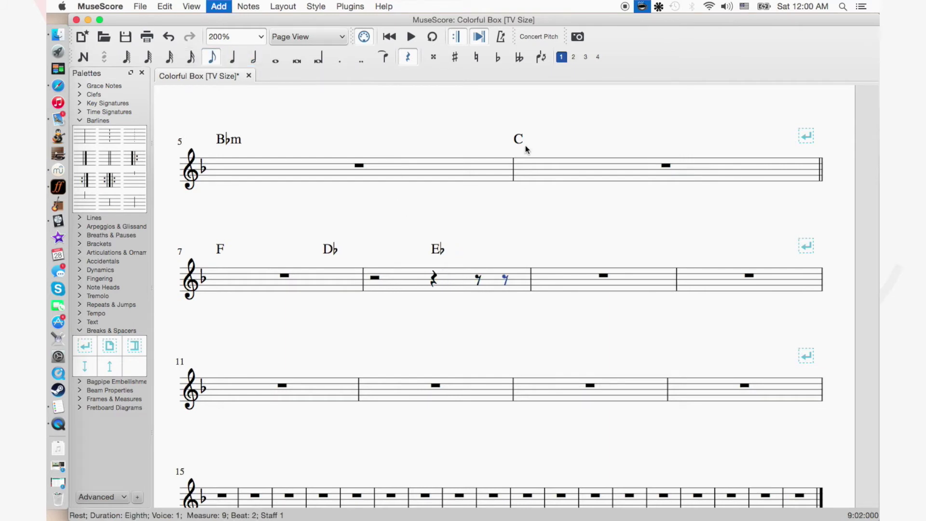
pyautogui.write('F')
pyautogui.press('Escape')
pyautogui.click(557, 271)
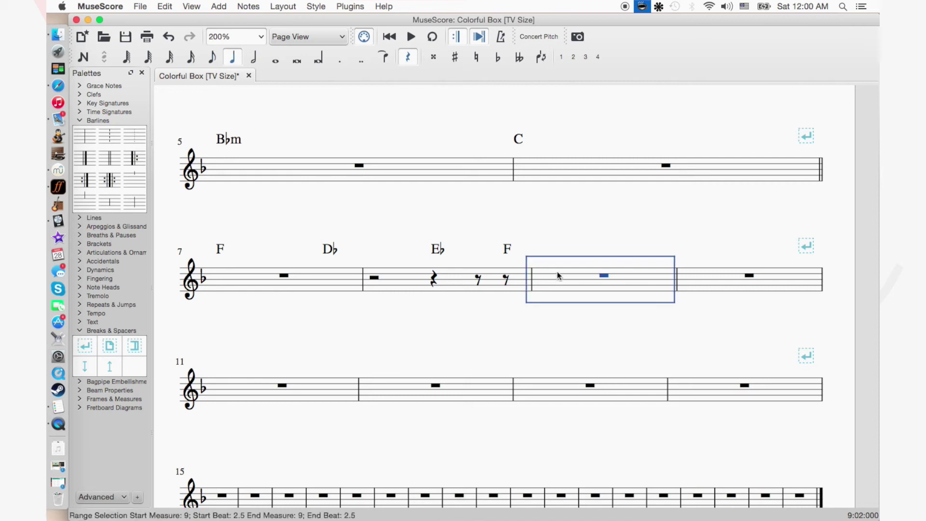
pyautogui.click(479, 278)
pyautogui.press('Delete')
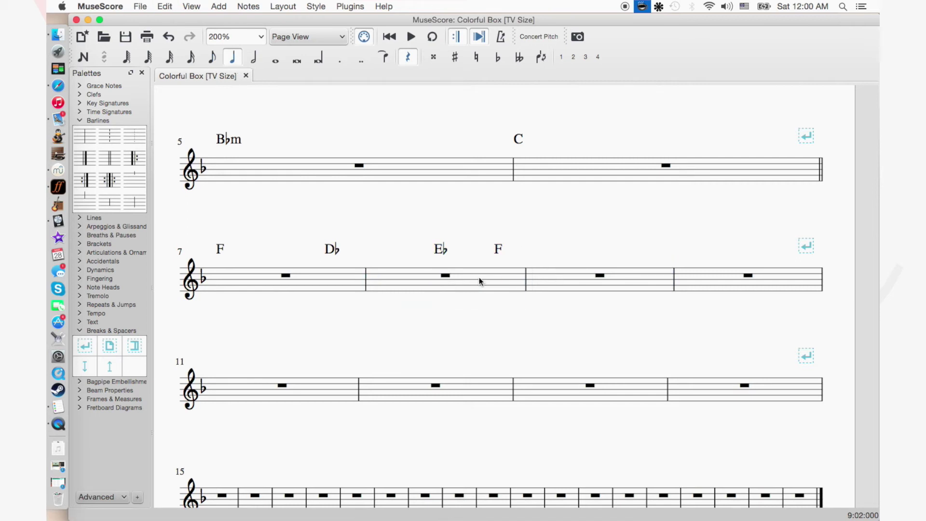
pyautogui.click(58, 187)
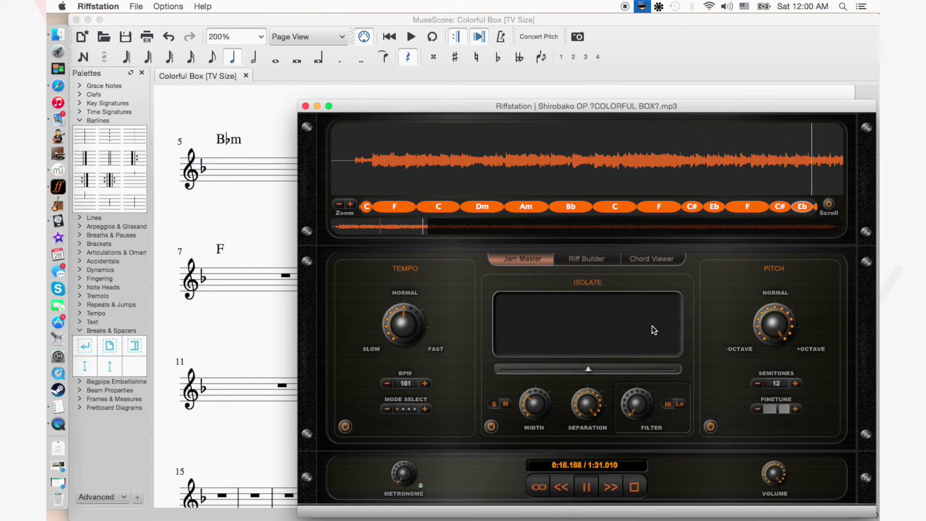
pyautogui.press('space')
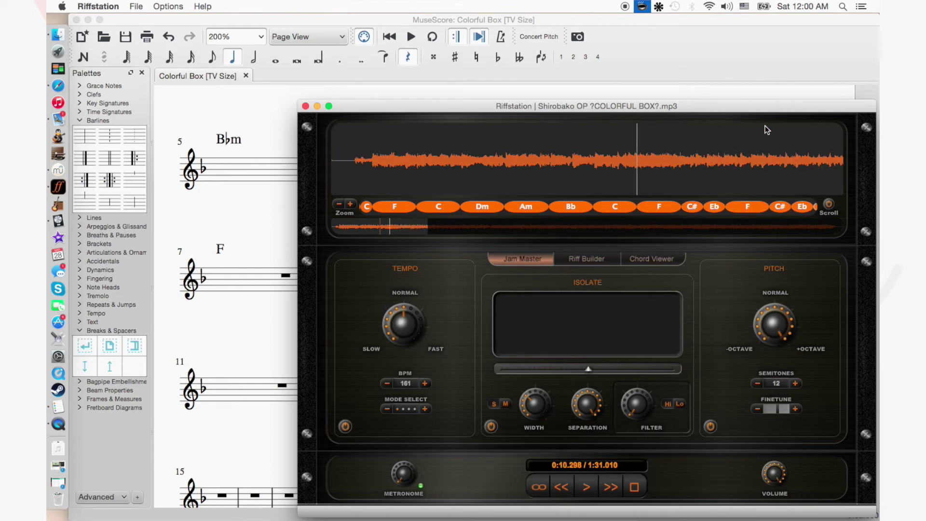
pyautogui.click(619, 89)
pyautogui.moveTo(344, 289); pyautogui.dragTo(555, 265)
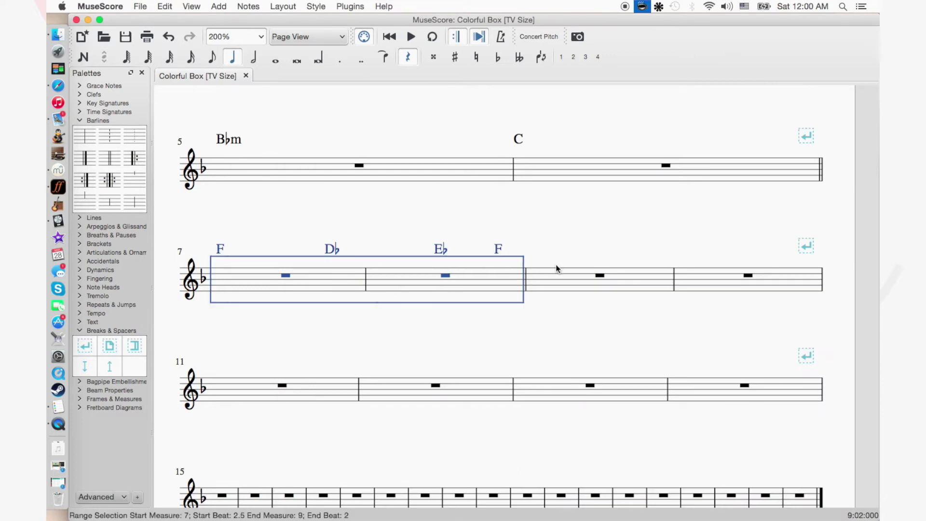
# Copy the F, D♭, E♭ chords of measures 7–8 into measures 9–10, delete the extra F, and save.
pyautogui.press('super+c')
pyautogui.click(558, 279)
pyautogui.press('super+v')
pyautogui.press('Escape')
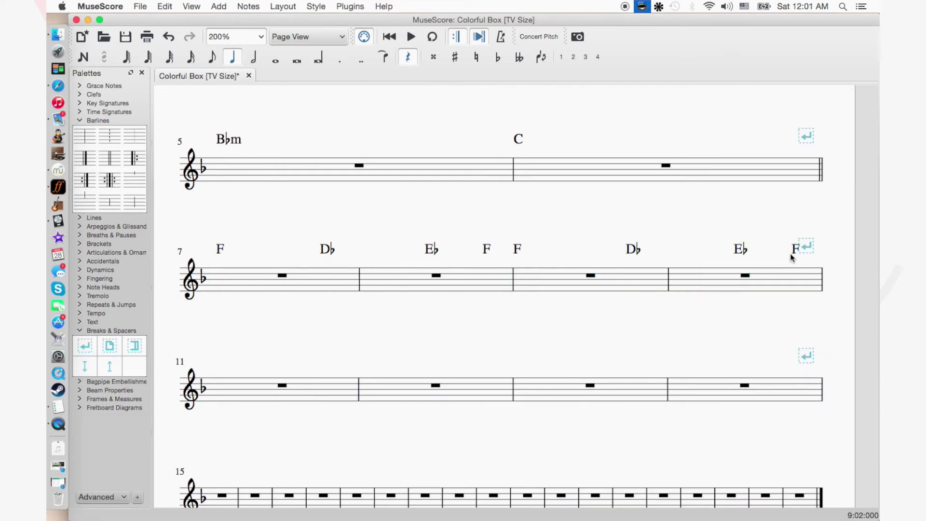
pyautogui.click(787, 246)
pyautogui.press('Delete')
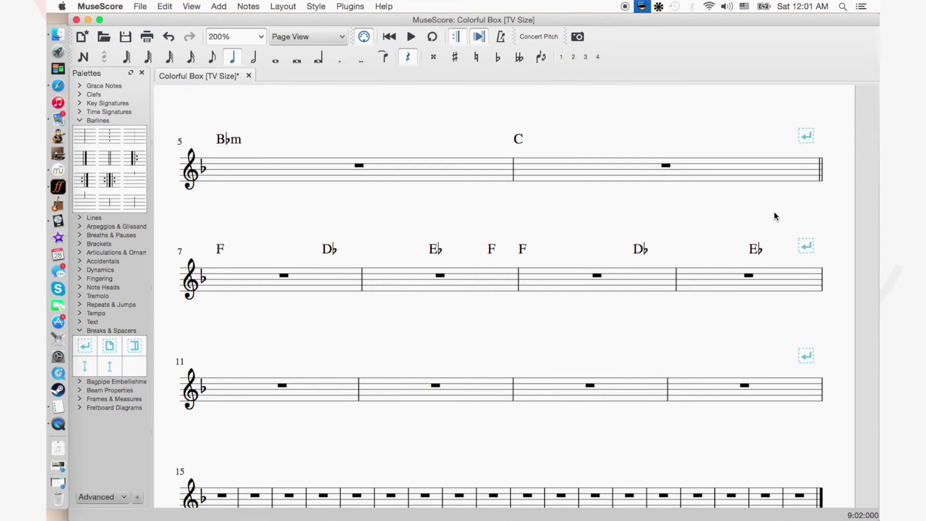
pyautogui.press('super+s')
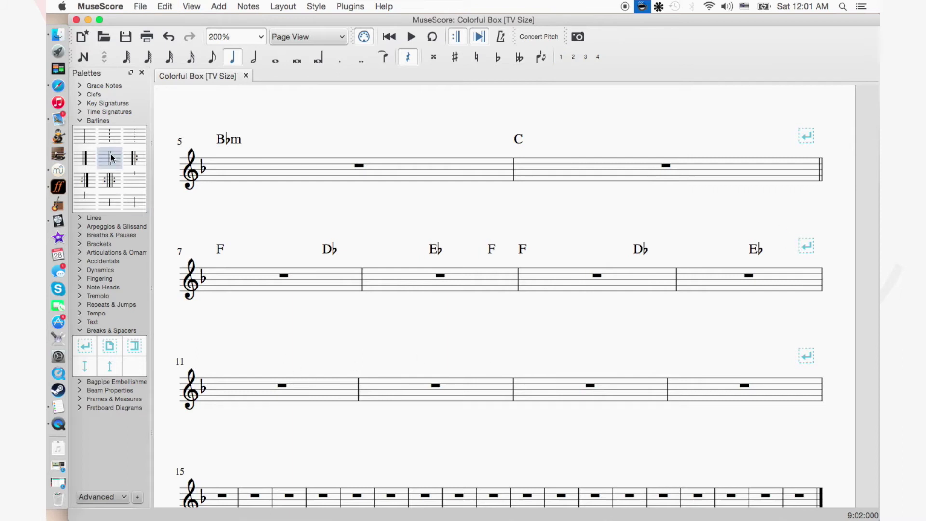
# Put a double barline at the end of measure 10 and a line break after measure 18.
pyautogui.moveTo(110, 158); pyautogui.dragTo(801, 277)
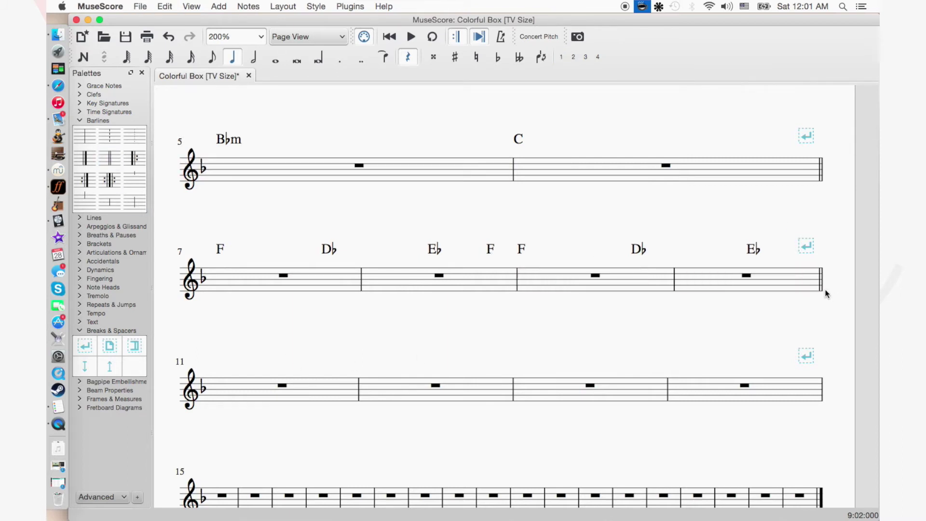
pyautogui.scroll(-4, 702, 327)
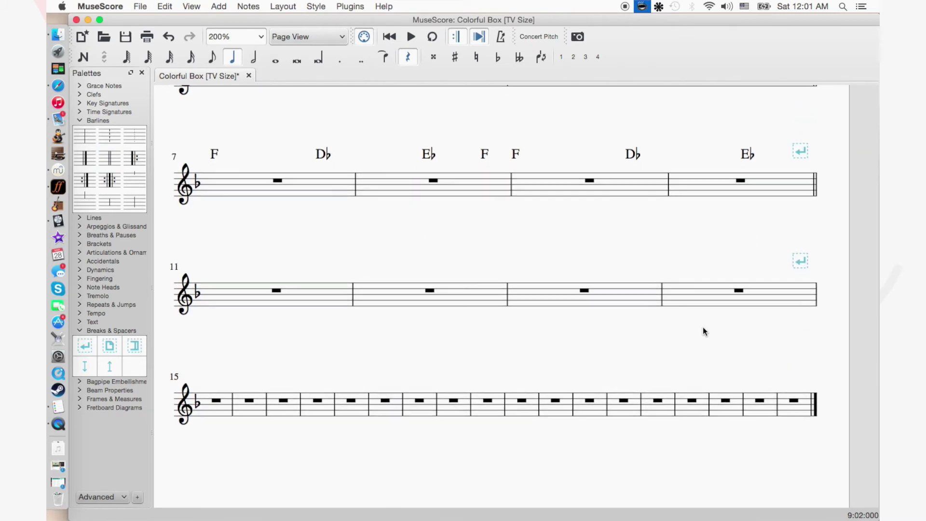
pyautogui.moveTo(85, 346); pyautogui.dragTo(316, 410)
# Enter an F chord symbol above measure 11.
pyautogui.click(276, 292)
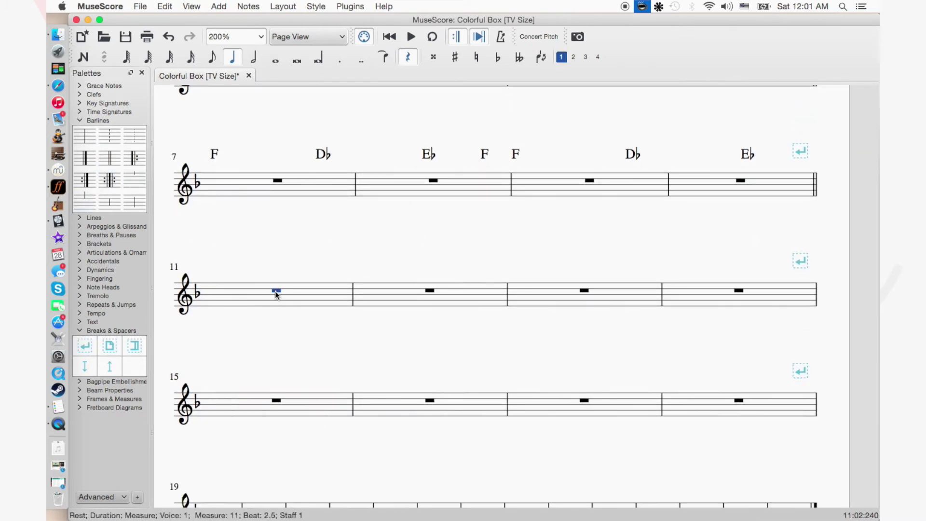
pyautogui.press('super+k')
pyautogui.write('F')
pyautogui.press('Escape')
pyautogui.scroll(-3, 319, 251)
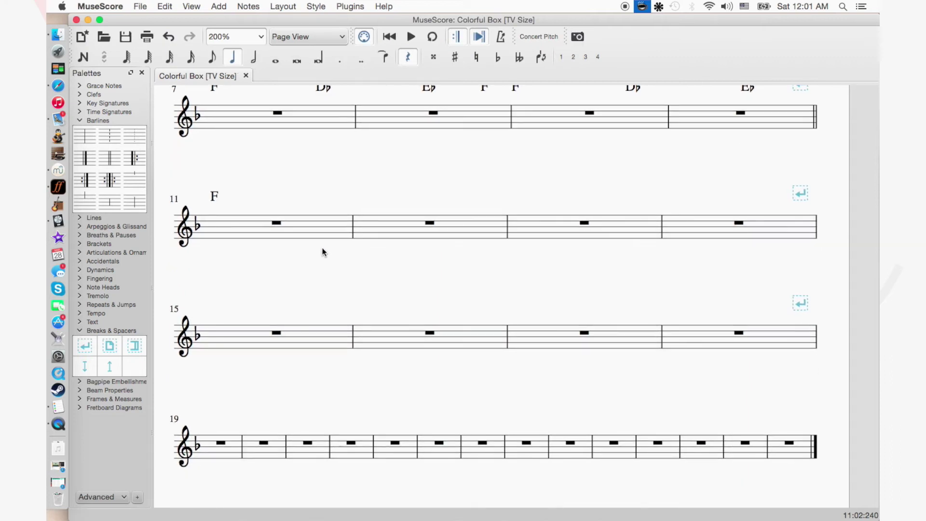
pyautogui.click(57, 186)
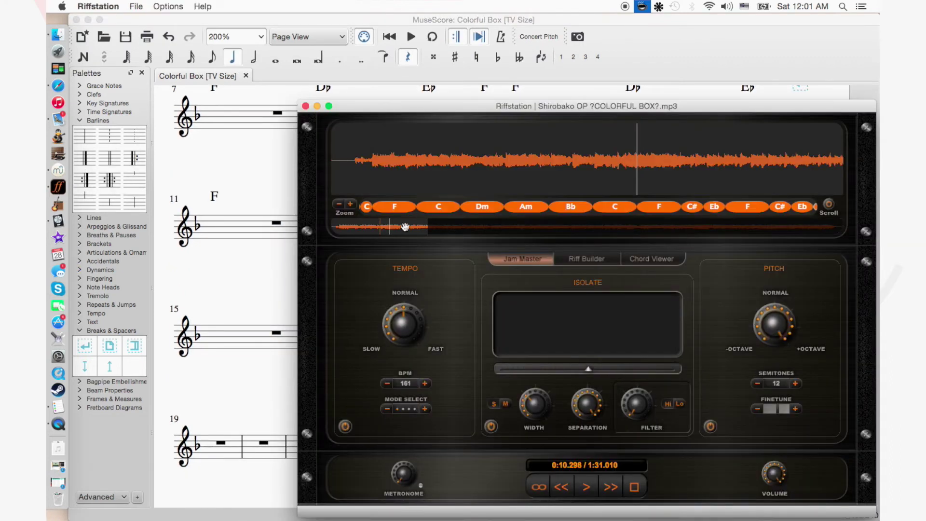
# Scrub to the 0:15–0:17 section and replay it from the E♭ chord into F.
pyautogui.moveTo(405, 226); pyautogui.dragTo(432, 224)
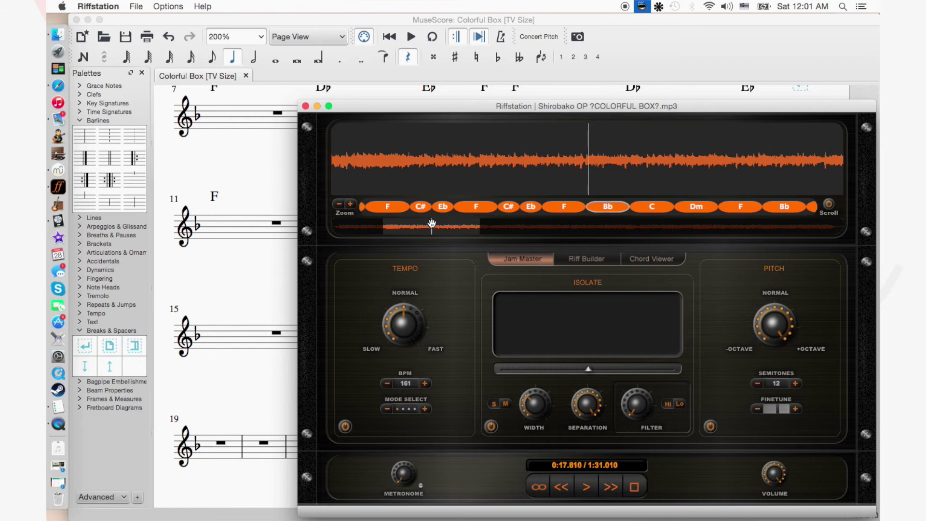
pyautogui.click(344, 151)
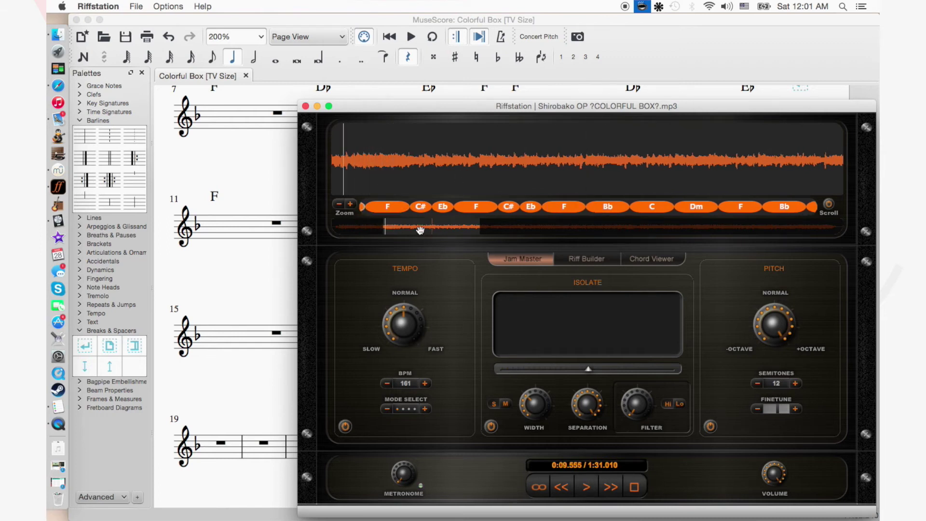
pyautogui.moveTo(432, 228); pyautogui.dragTo(461, 226)
pyautogui.click(378, 155)
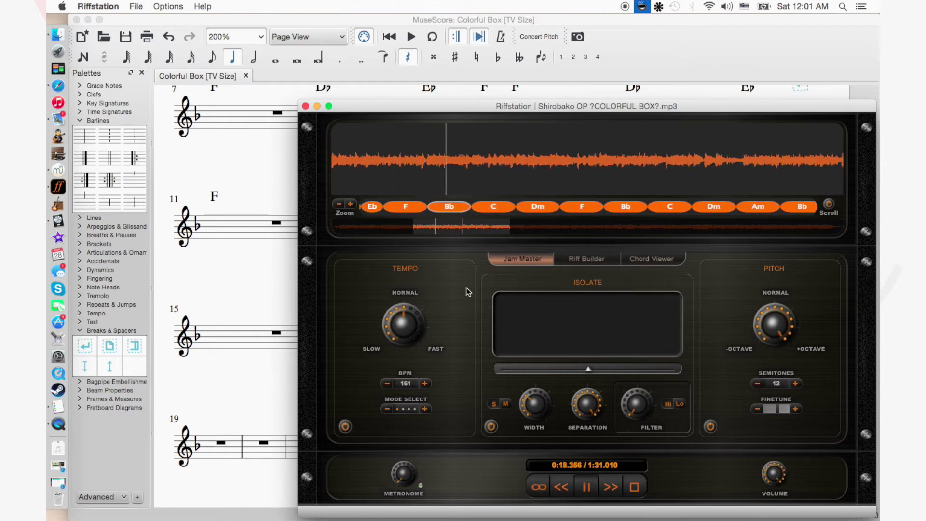
pyautogui.press('Left')
pyautogui.press('Left')
pyautogui.press('Left')
pyautogui.press('space')
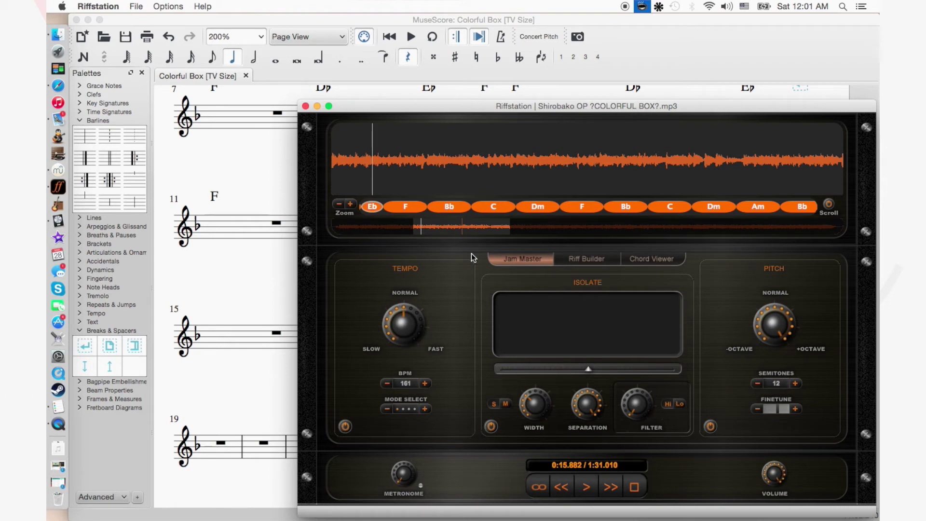
pyautogui.press('space')
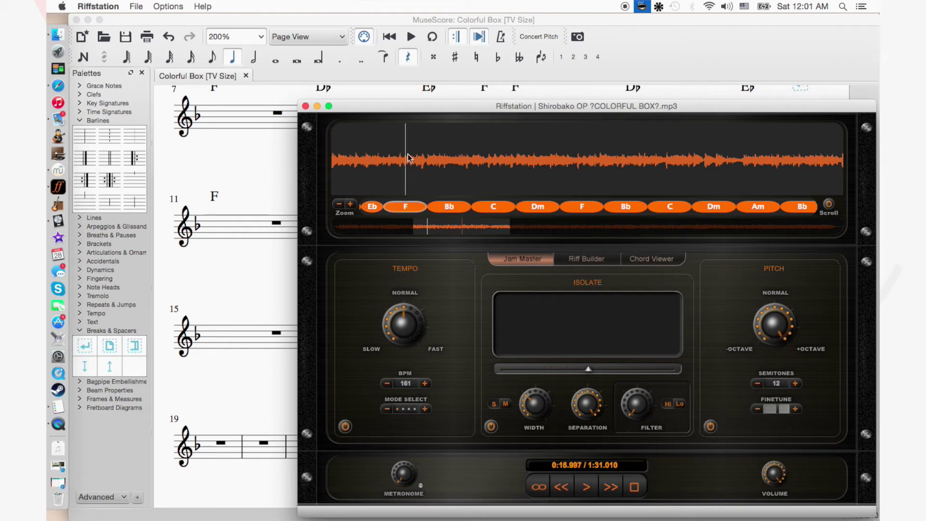
pyautogui.press('Left')
pyautogui.press('space')
# Loop the F-to-B♭ change several times, then pause at about 0:20.7.
pyautogui.press('space')
pyautogui.press('Left')
pyautogui.press('space')
pyautogui.press('space')
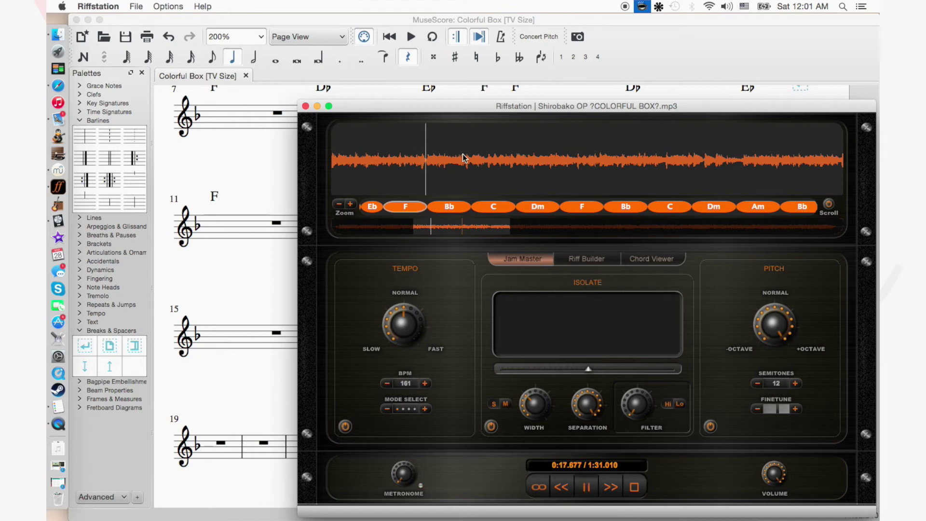
pyautogui.press('space')
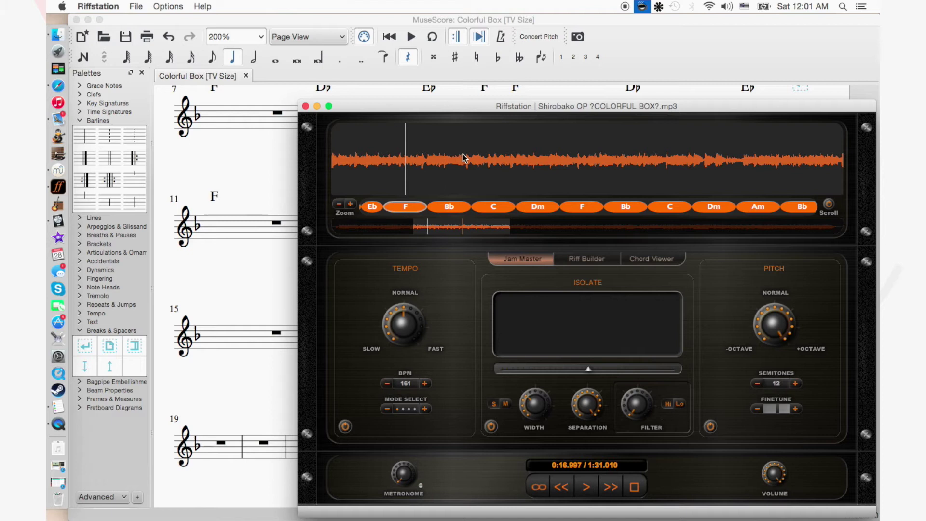
pyautogui.press('space')
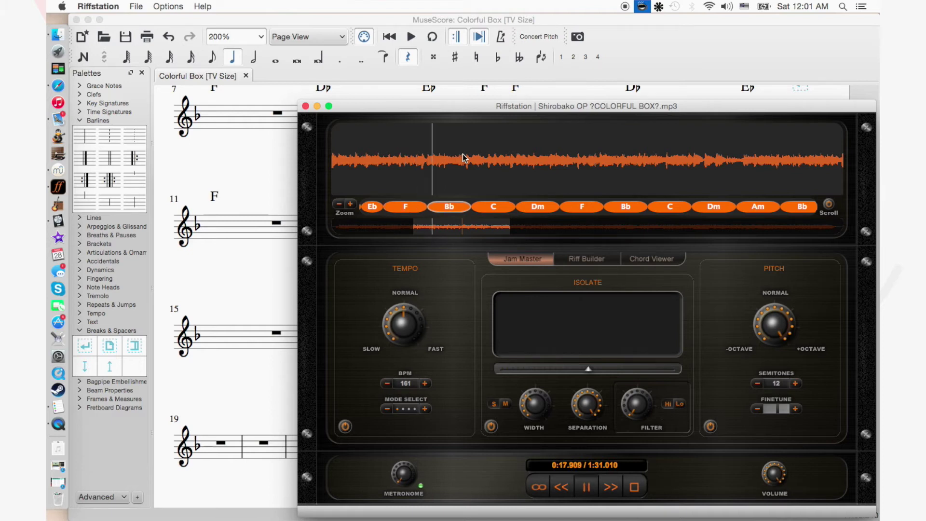
pyautogui.press('space')
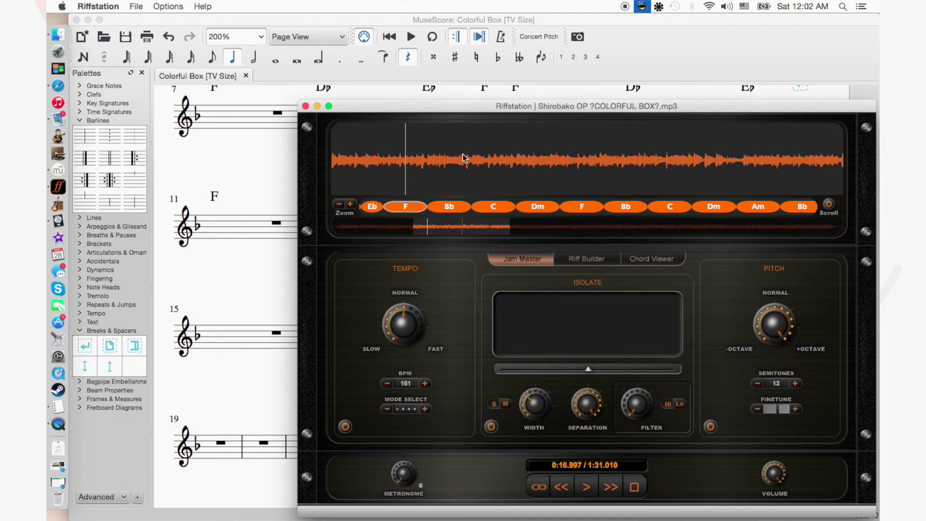
pyautogui.press('space')
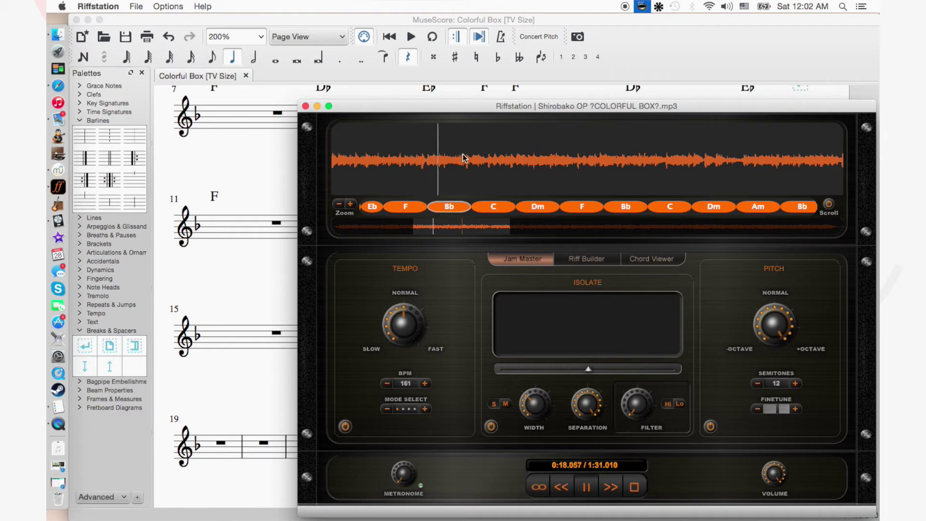
pyautogui.press('space')
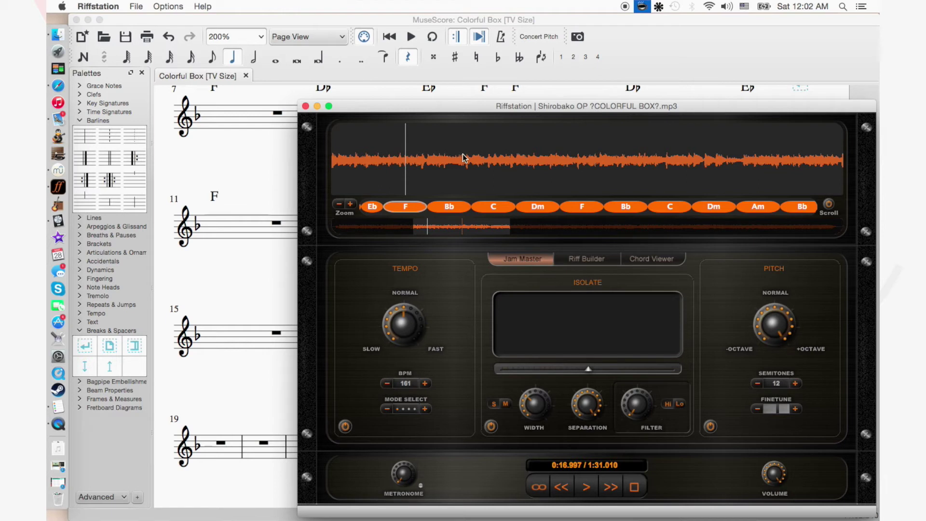
pyautogui.press('space')
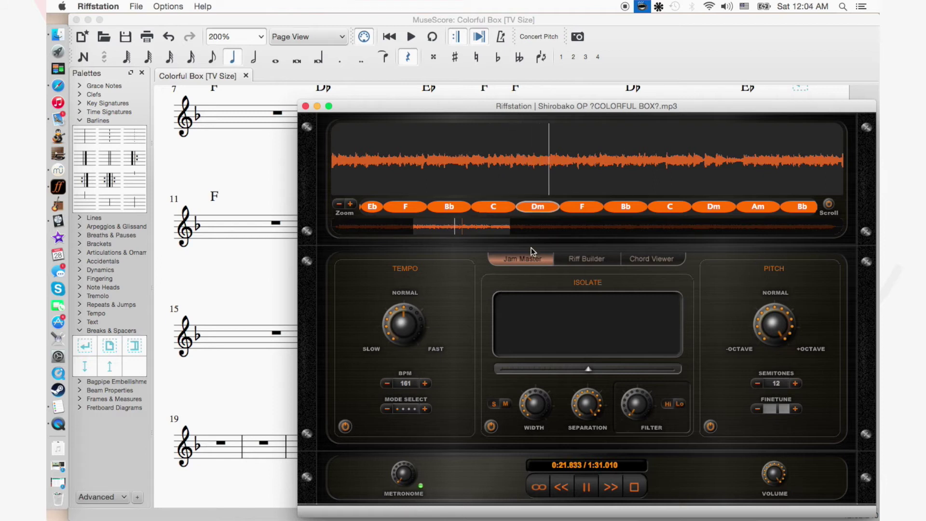
pyautogui.click(516, 153)
pyautogui.click(515, 153)
# Enter C and Dm chord symbols above measures 13 and 14.
pyautogui.press('space')
pyautogui.press('super+Tab')
pyautogui.click(583, 225)
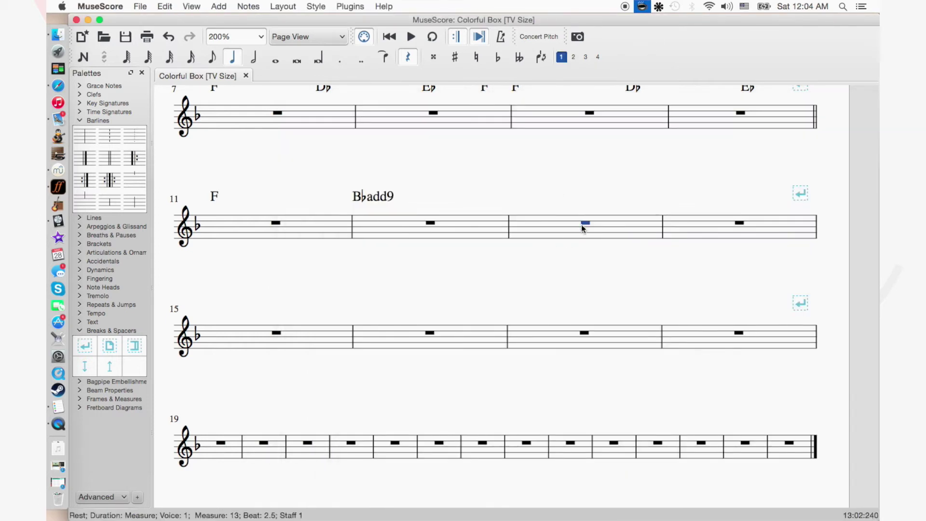
pyautogui.press('super+k')
pyautogui.write('C')
pyautogui.press('space')
pyautogui.write('Dm')
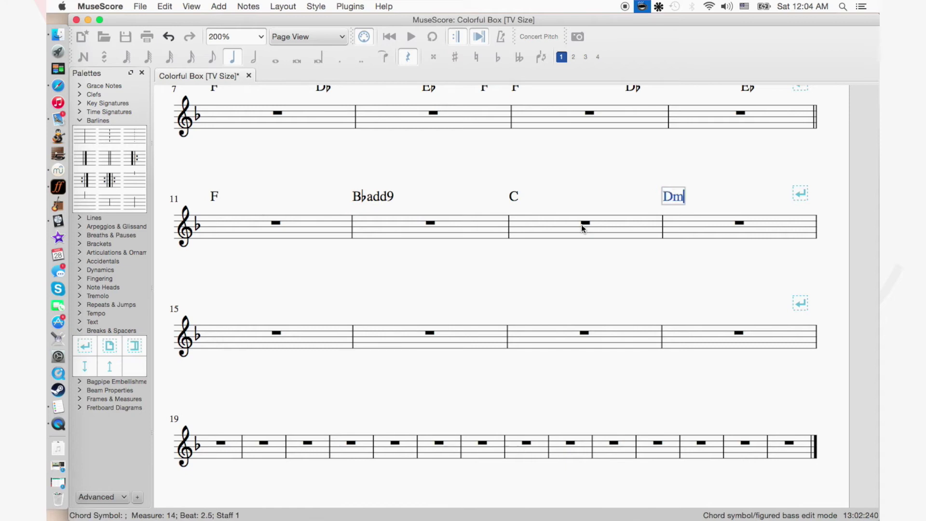
pyautogui.press('Escape')
# Paste the F, B♭add9, C, Dm chords of measures 11–14 into measures 15–18 and reselect them.
pyautogui.click(56, 186)
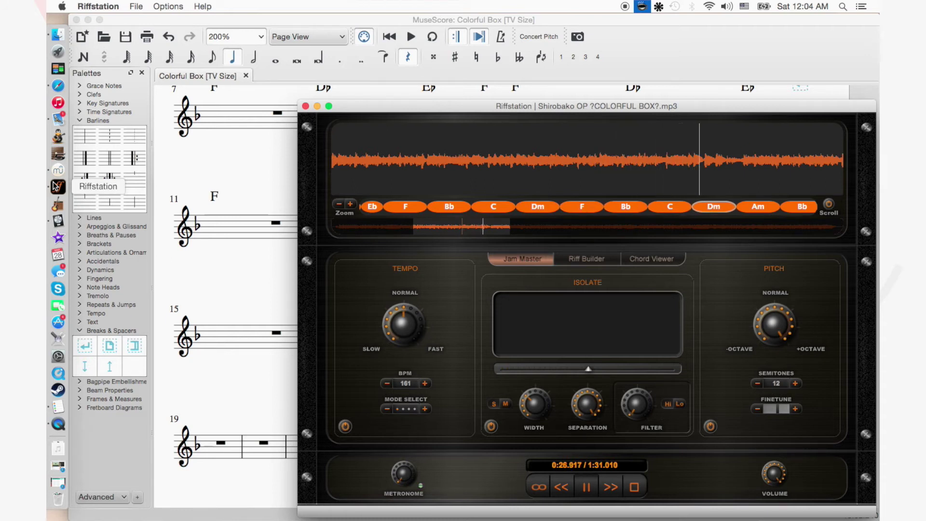
pyautogui.click(692, 102)
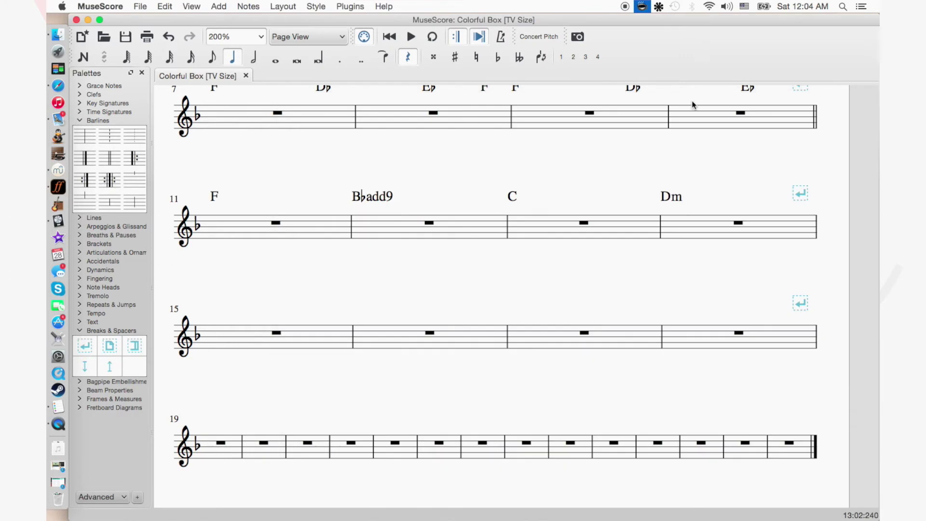
pyautogui.click(333, 233)
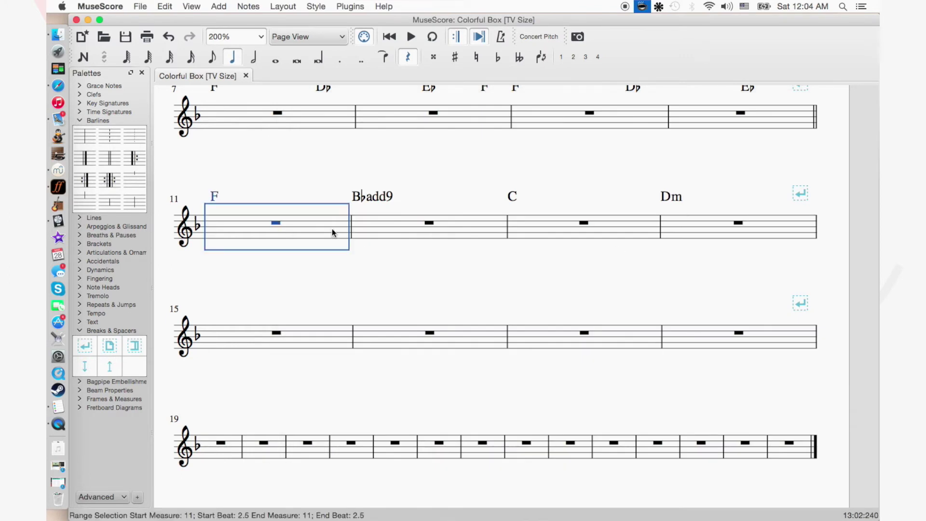
pyautogui.keyDown('shift'); pyautogui.click(678, 227); pyautogui.keyUp('shift')
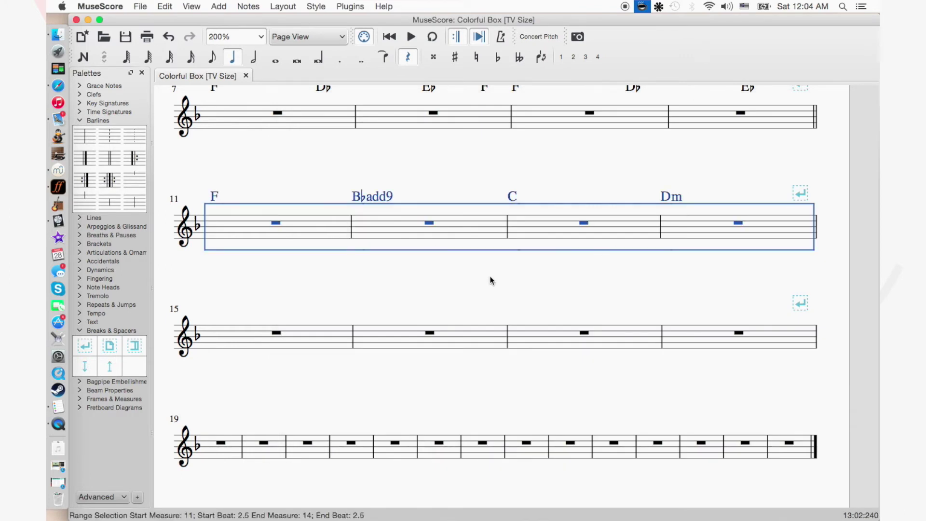
pyautogui.click(338, 331)
pyautogui.hotkey('ctrl', 'v')
pyautogui.press('Escape')
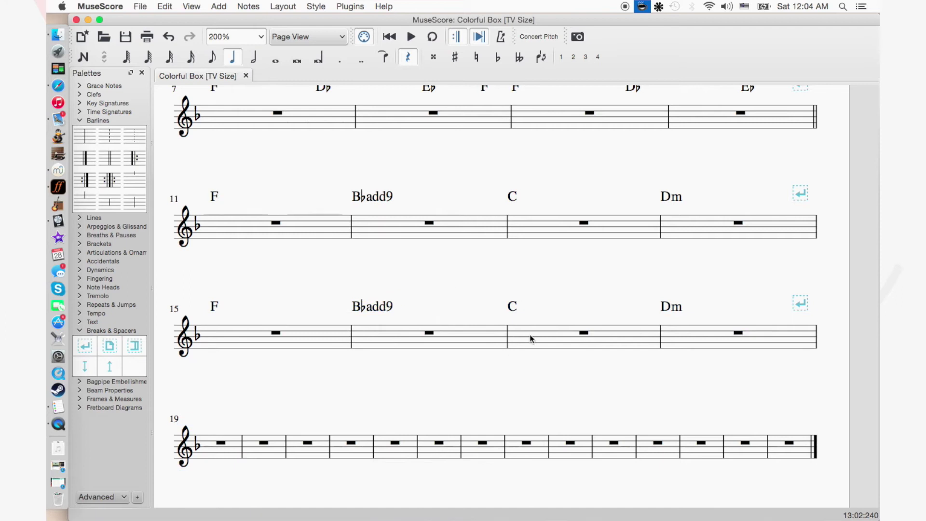
pyautogui.click(302, 331)
pyautogui.keyDown('shift'); pyautogui.click(664, 333); pyautogui.keyUp('shift')
pyautogui.hotkey('ctrl', 'c')
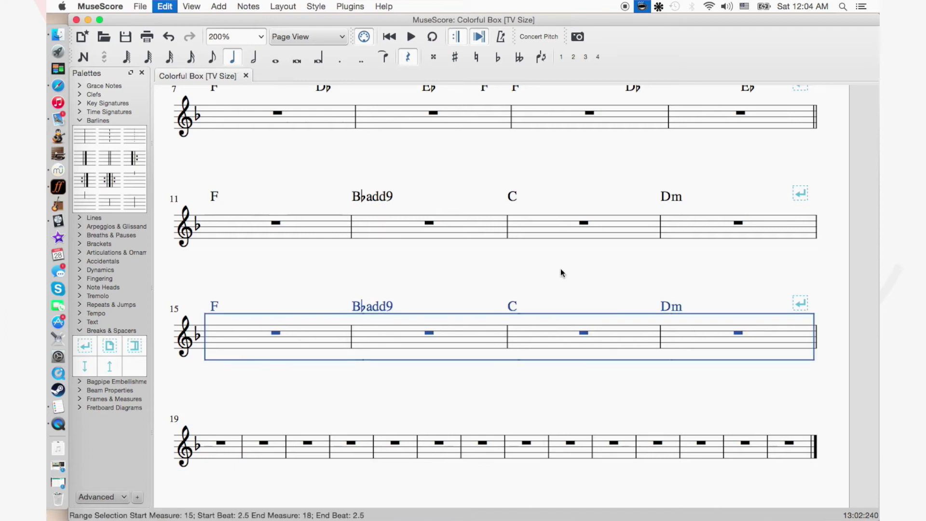
# Place a start repeat barline at measure 11 and an end repeat at measure 14.
pyautogui.moveTo(134, 158); pyautogui.dragTo(222, 215)
pyautogui.moveTo(84, 180); pyautogui.dragTo(381, 180)
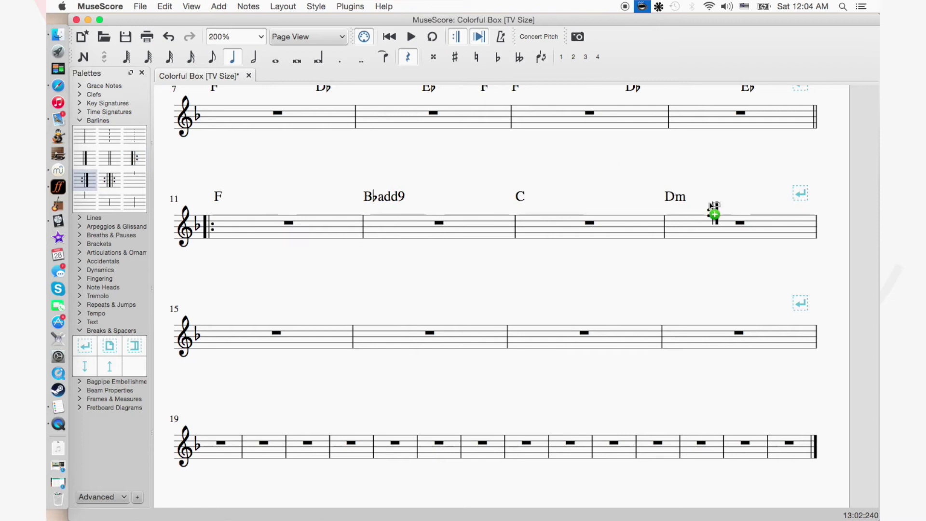
pyautogui.moveTo(712, 207); pyautogui.dragTo(712, 206)
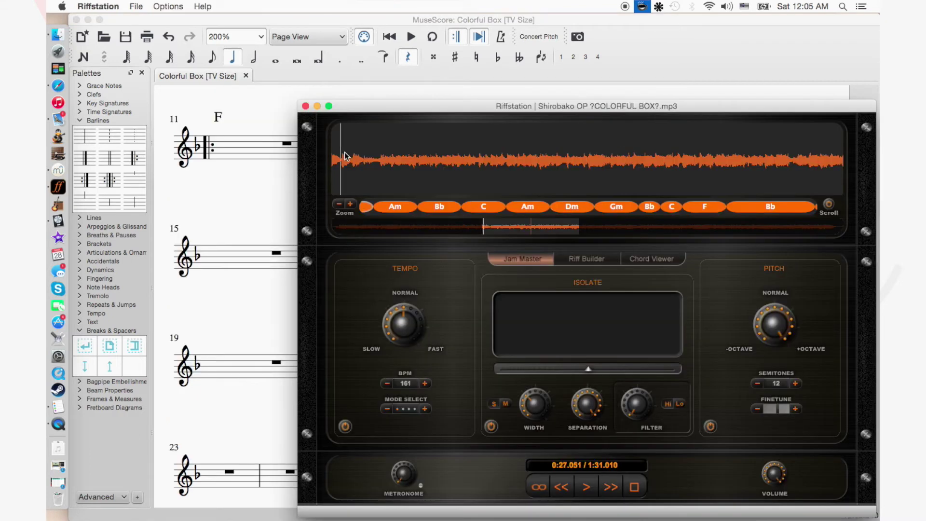
# Replay the 0:27–0:33 passage several times from Am through to the C chord.
pyautogui.press('space')
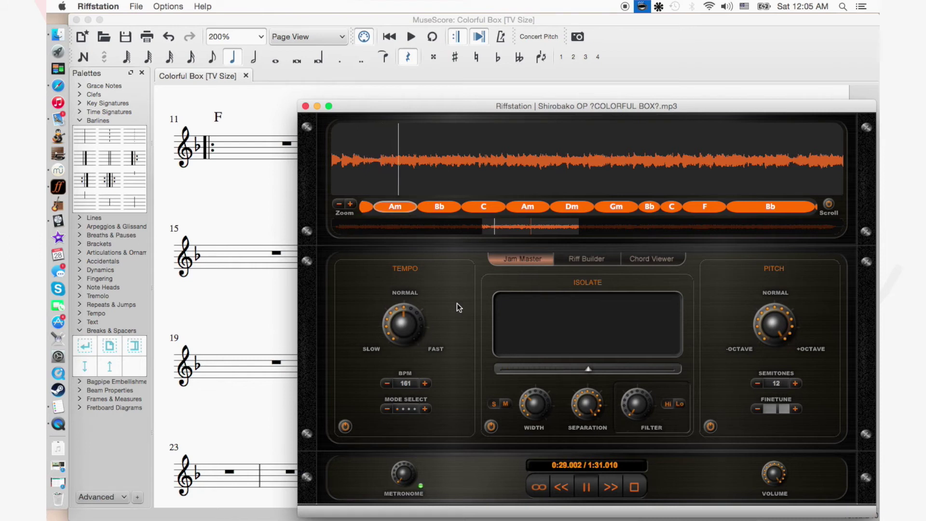
pyautogui.press('space')
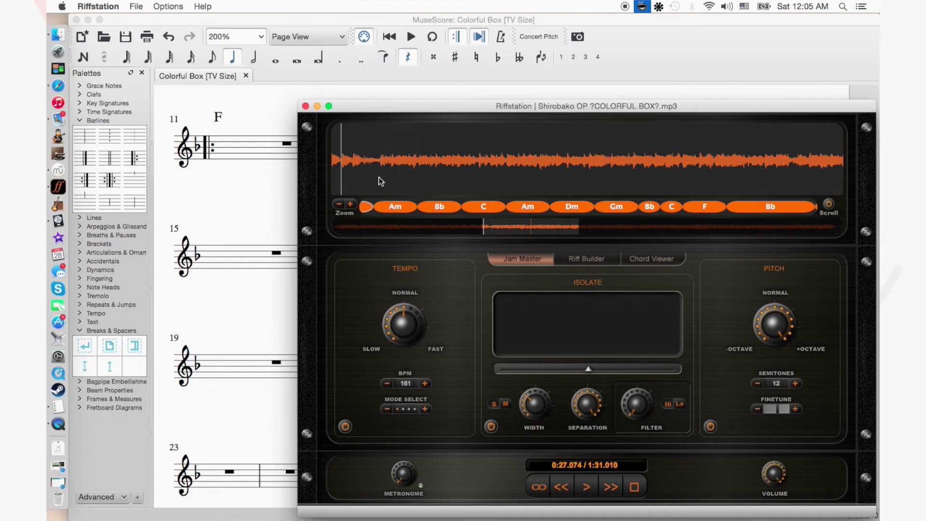
pyautogui.press('space')
pyautogui.press('space')
pyautogui.press('space')
pyautogui.press('space')
pyautogui.press('space')
pyautogui.press('space')
pyautogui.press('space')
pyautogui.press('space')
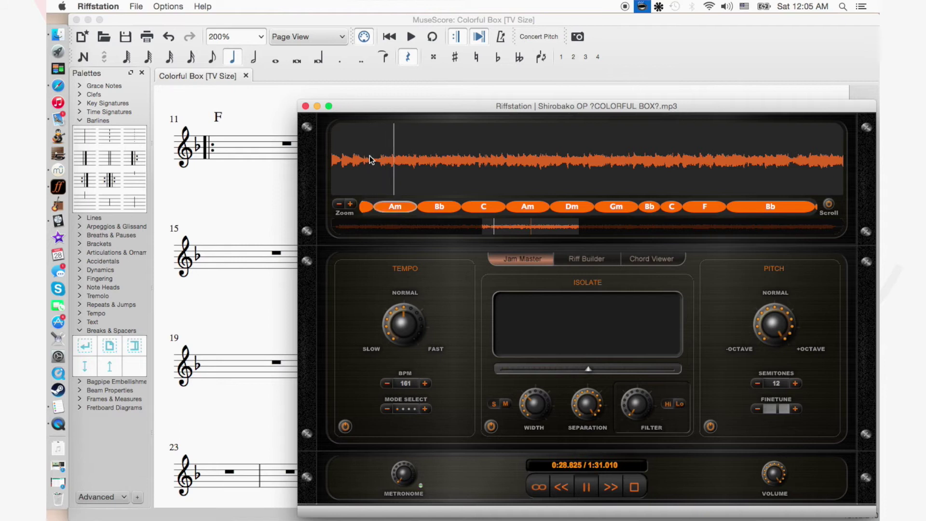
pyautogui.press('space')
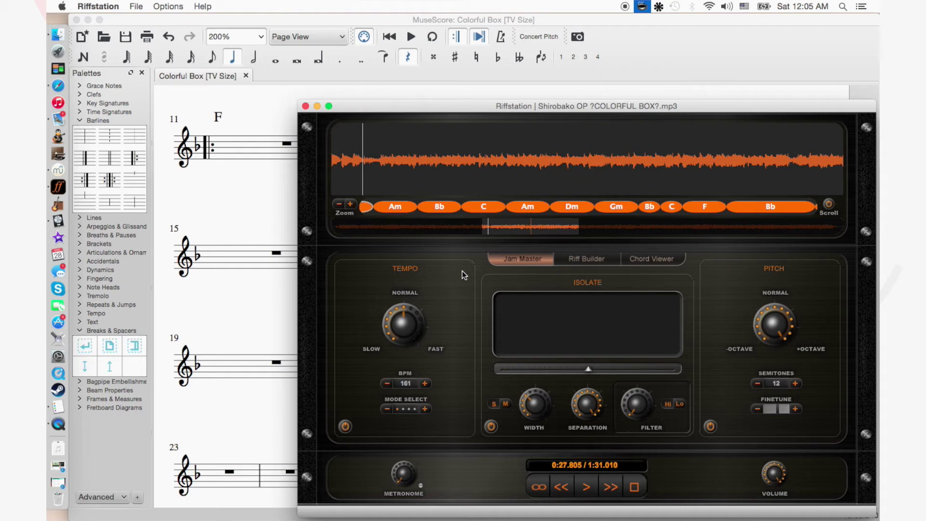
pyautogui.press('space')
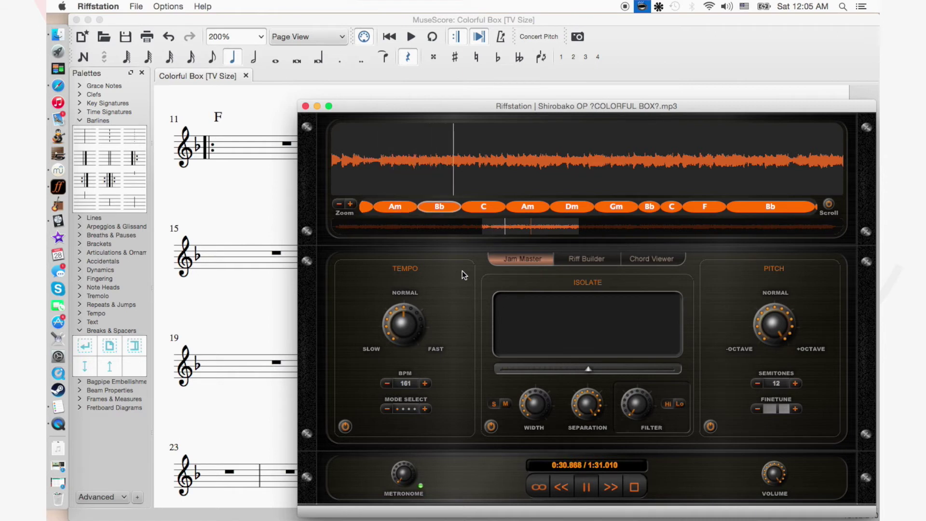
pyautogui.press('space')
pyautogui.press('space')
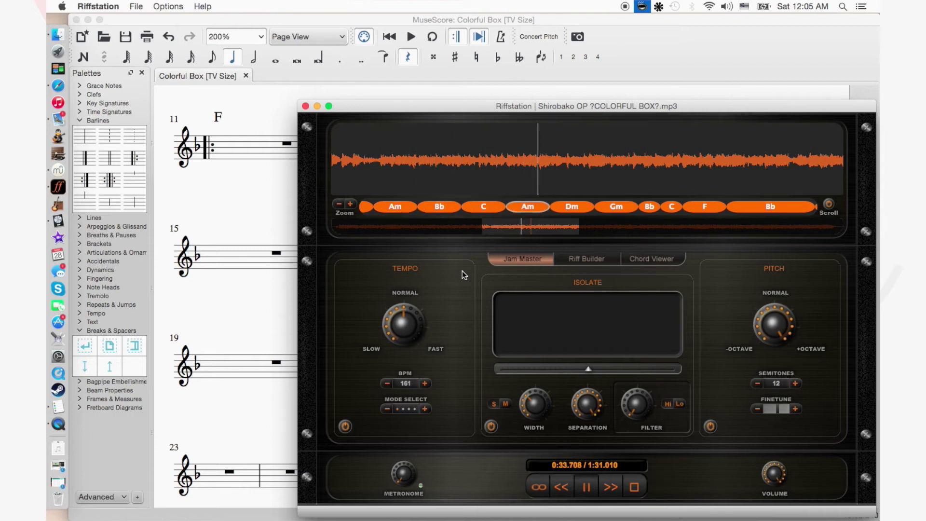
pyautogui.press('space')
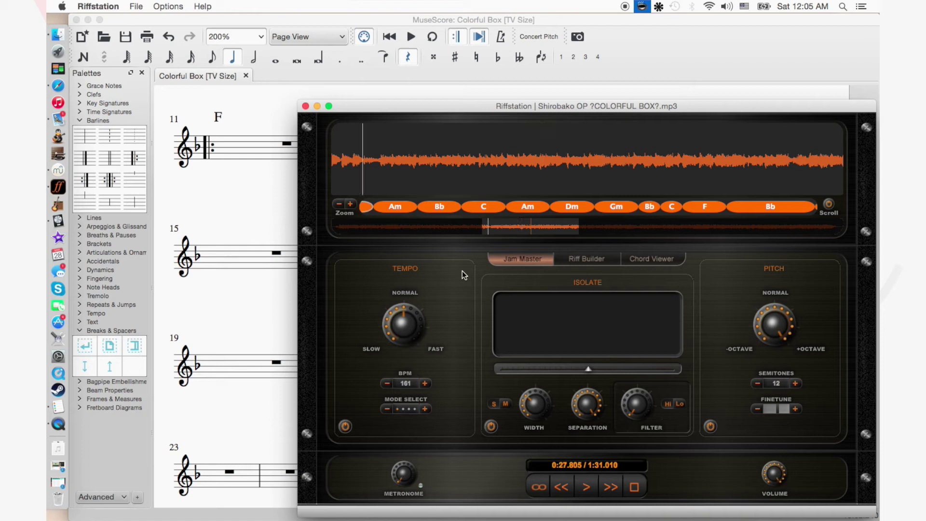
# Replay the C-to-Am change near 0:33, then park the playhead back at 0:28.
pyautogui.click(508, 157)
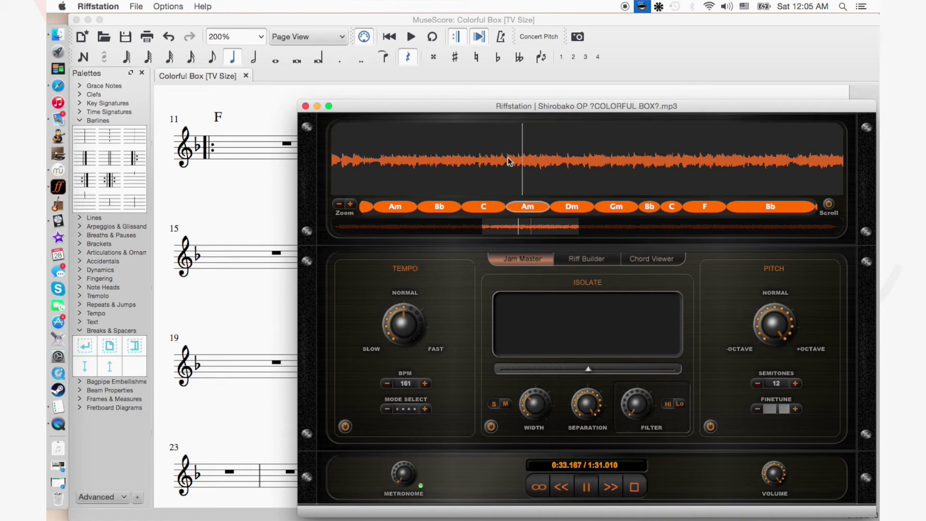
pyautogui.press('space')
pyautogui.press('space')
pyautogui.click(497, 157)
pyautogui.press('space')
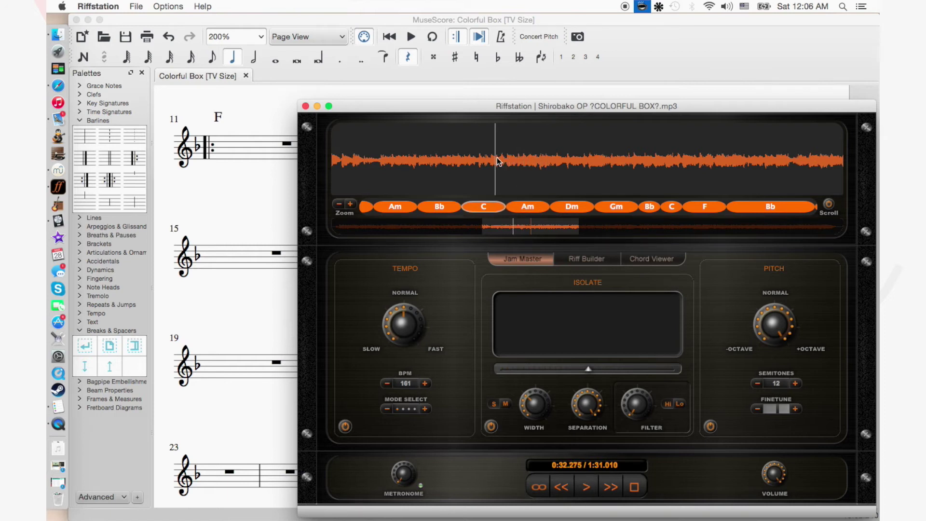
pyautogui.press('space')
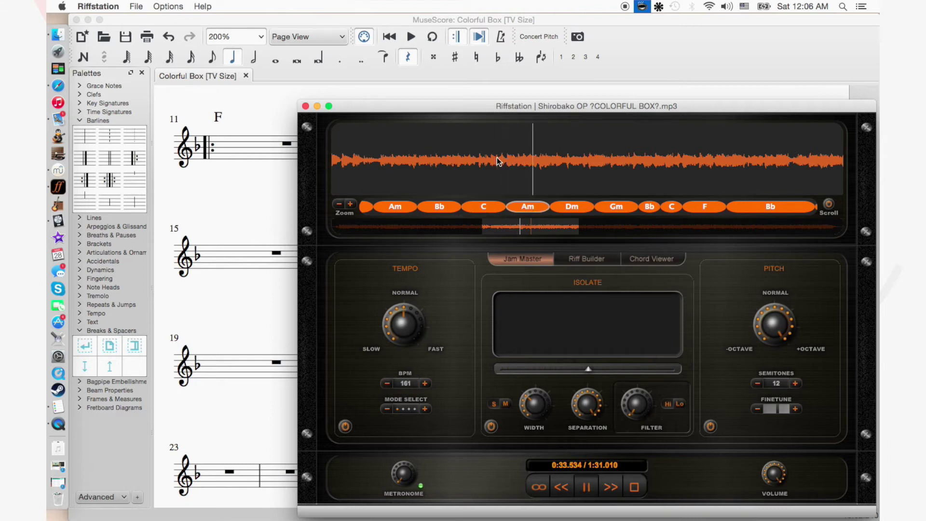
pyautogui.press('space')
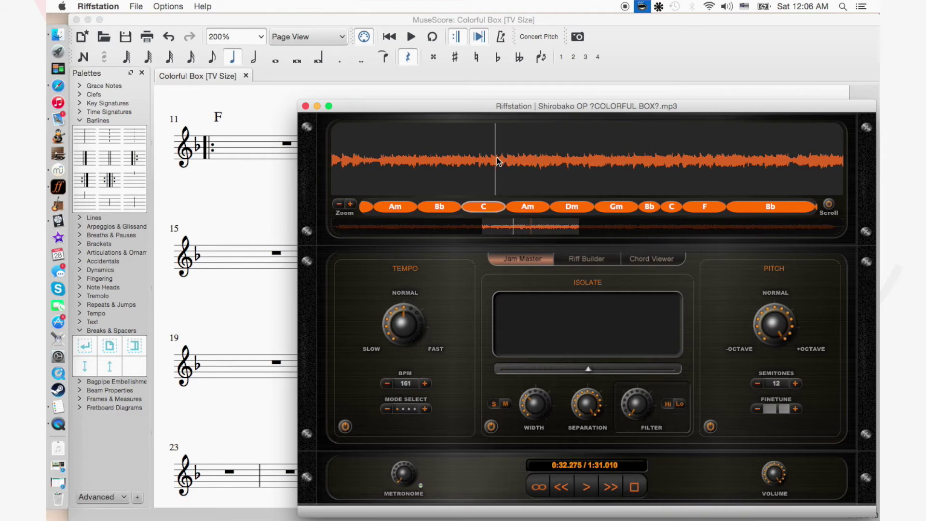
pyautogui.click(375, 159)
pyautogui.click(673, 47)
# Enter F/A and B♭add9 chord symbols above measures 15 and 16.
pyautogui.click(275, 254)
pyautogui.press('super+k')
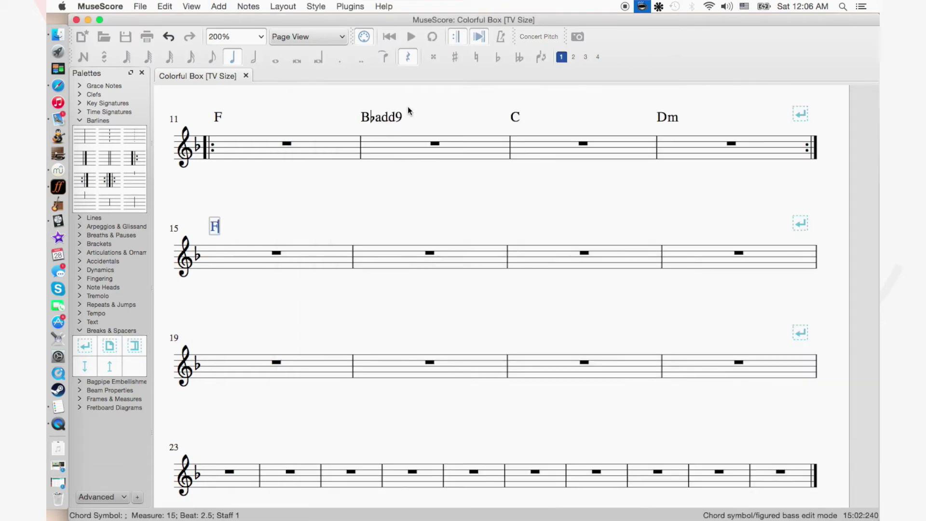
pyautogui.write('F/A')
pyautogui.press('space')
pyautogui.write('Bbadd9')
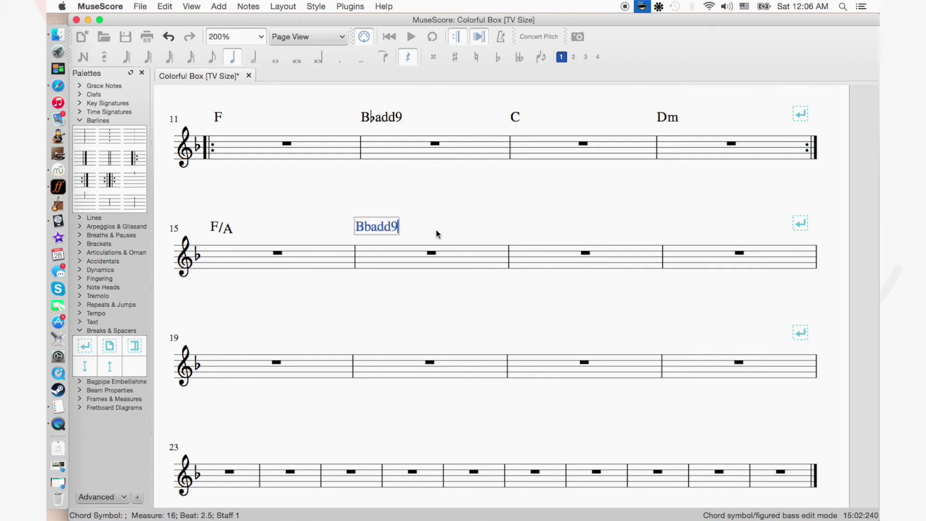
pyautogui.press('space')
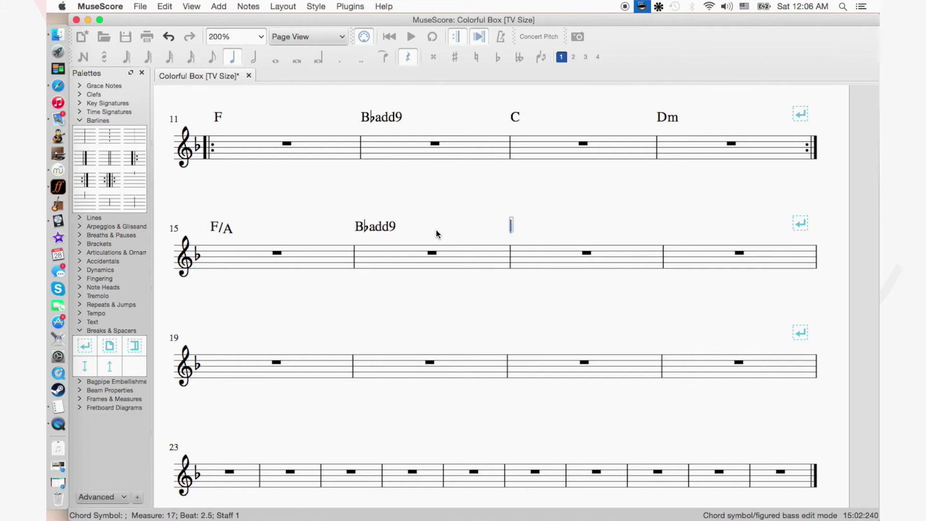
# Check the song from around 0:28 and enter a C chord above measure 17.
pyautogui.click(58, 187)
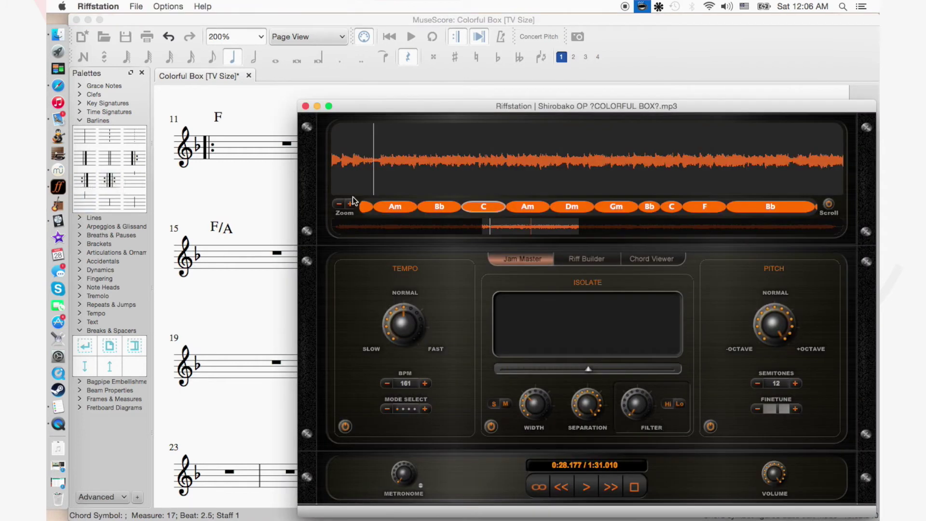
pyautogui.click(445, 155)
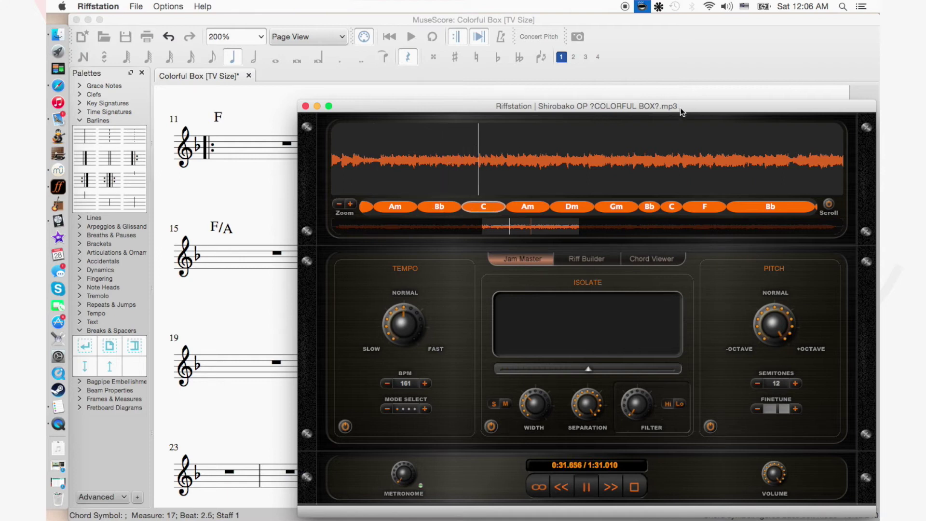
pyautogui.click(696, 56)
pyautogui.write('C')
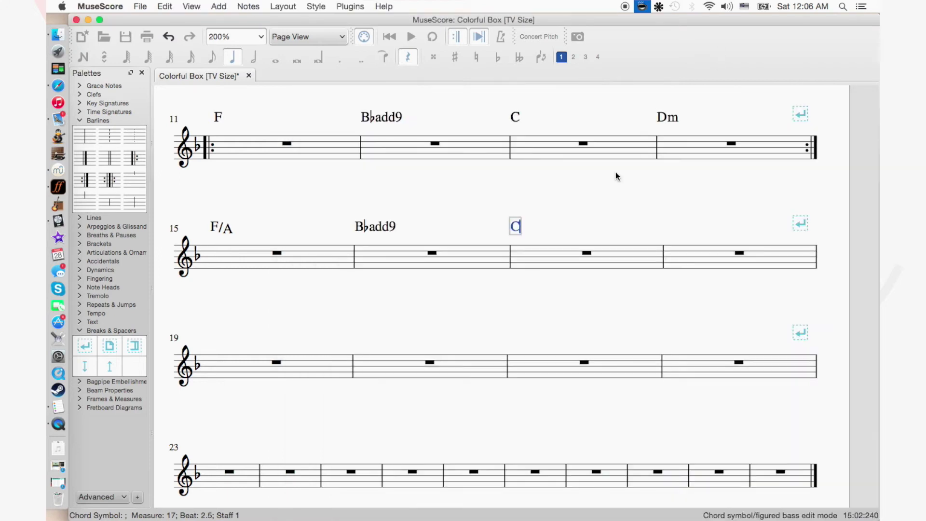
pyautogui.press('space')
# Enter an A7 chord symbol above measure 18 and save the score.
pyautogui.click(58, 187)
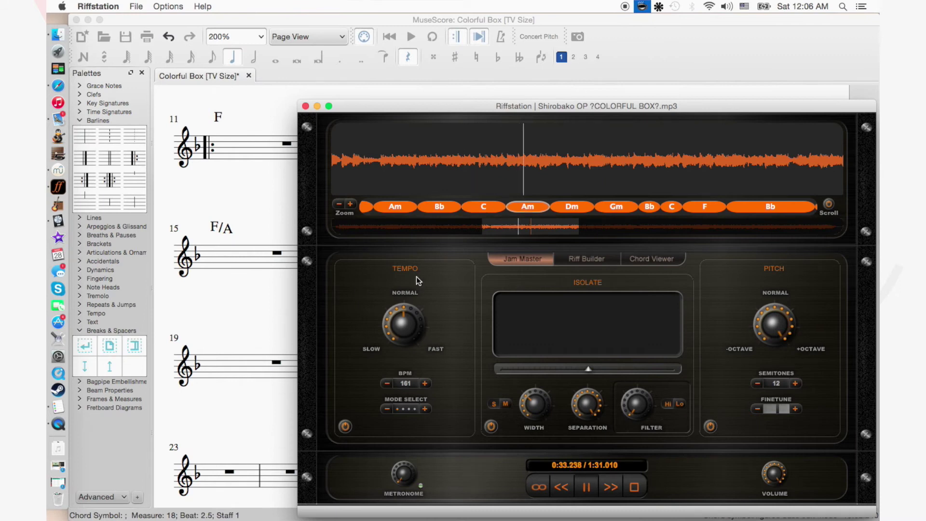
pyautogui.click(539, 149)
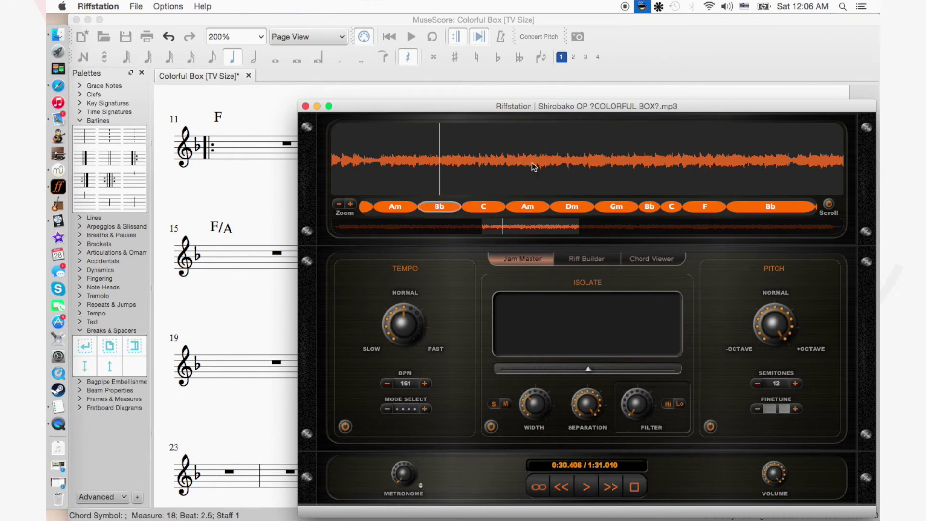
pyautogui.click(726, 72)
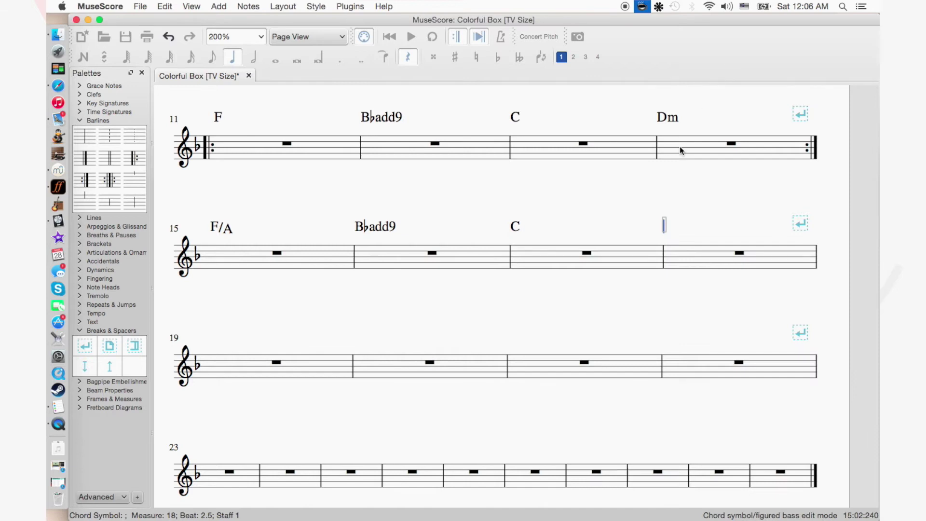
pyautogui.press('Escape')
pyautogui.click(739, 253)
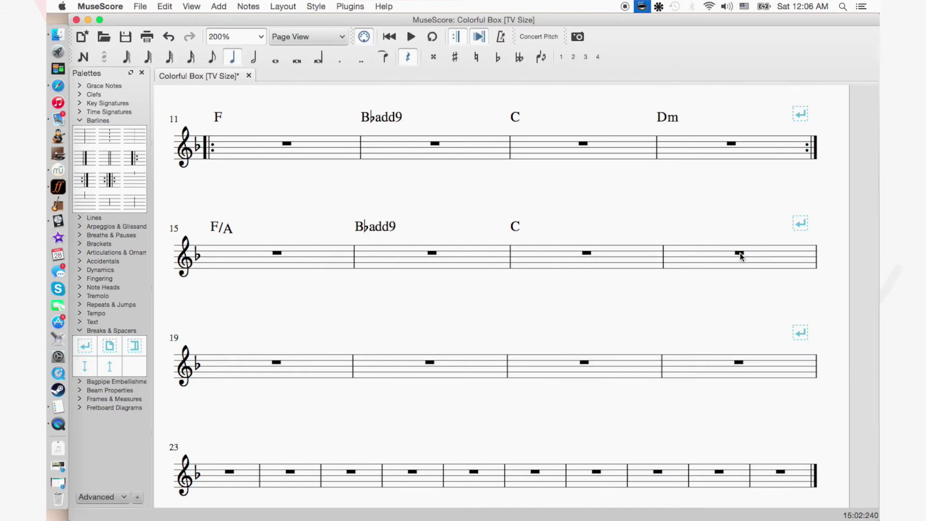
pyautogui.hotkey('ctrl', 'k')
pyautogui.write('A7')
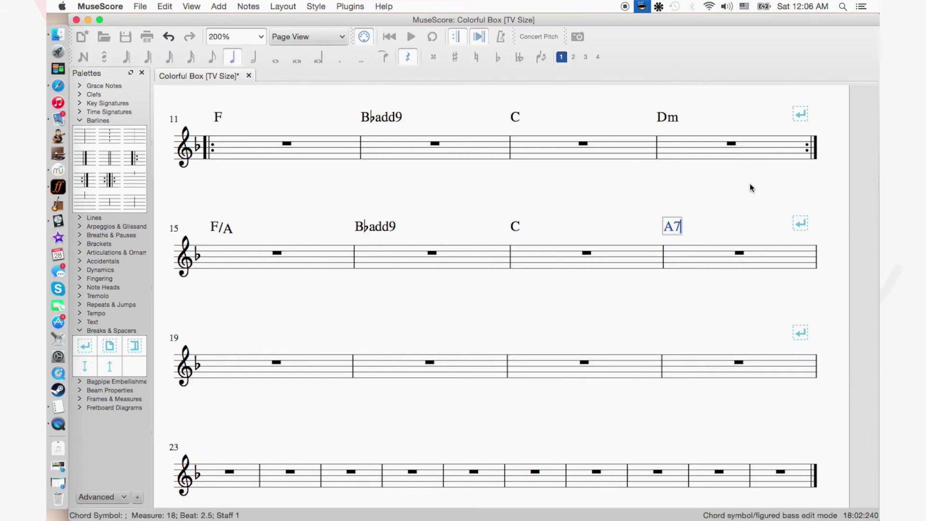
pyautogui.click(743, 219)
pyautogui.press('super+s')
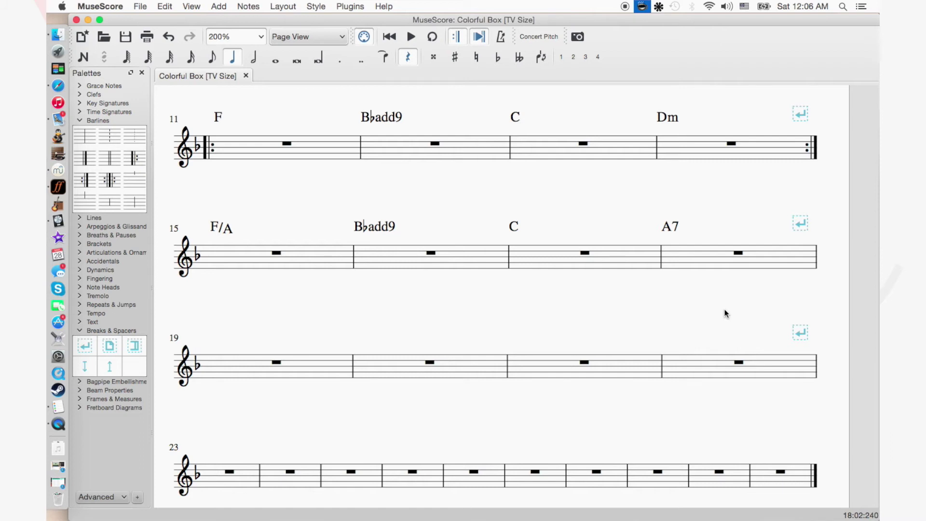
pyautogui.click(276, 363)
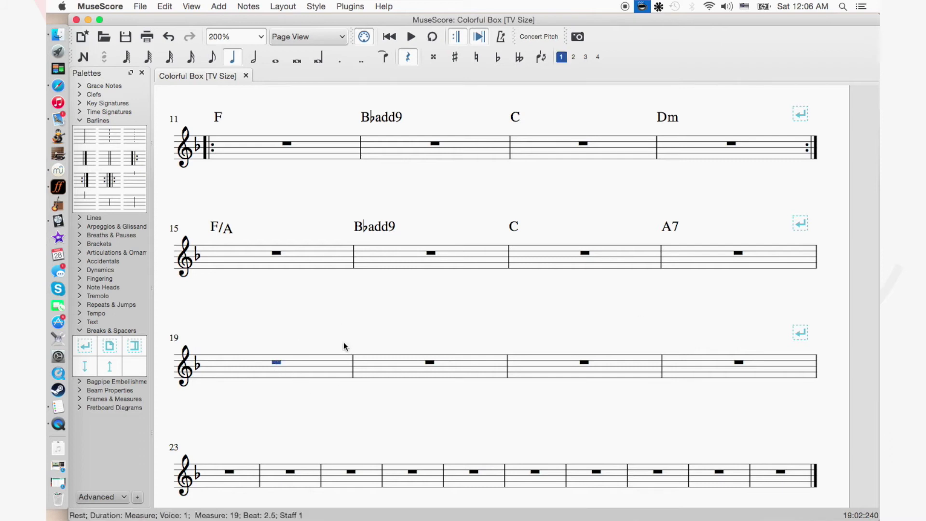
pyautogui.click(47, 193)
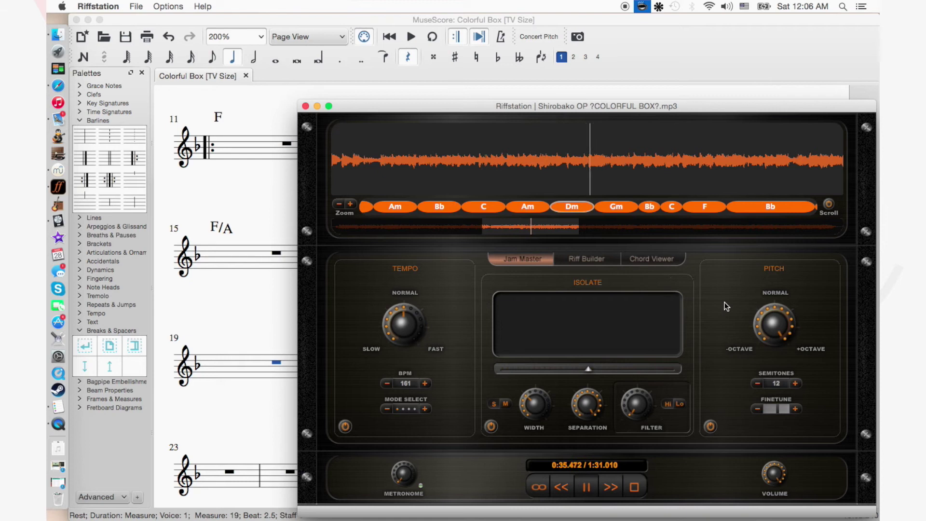
# Replay the Dm-to-Gm change around 0:33–0:37 a few times, stopping back on Dm.
pyautogui.press('space')
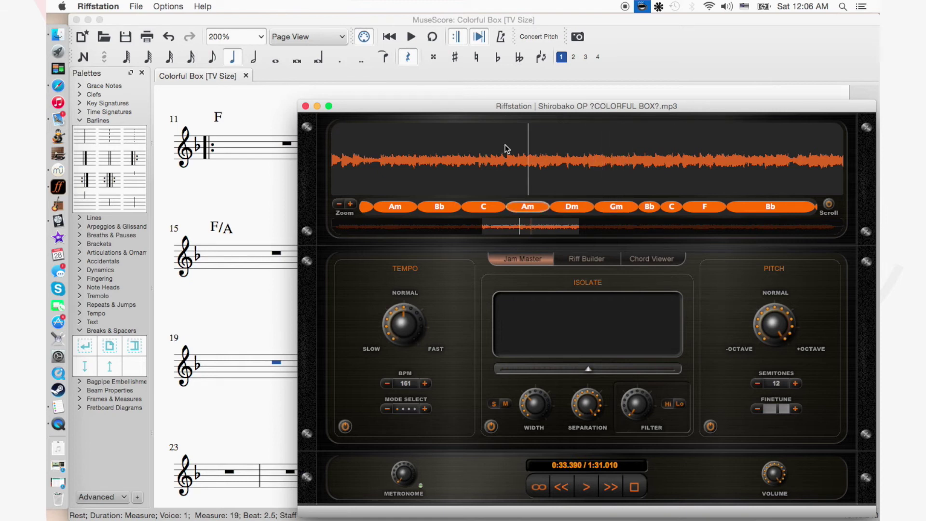
pyautogui.click(551, 157)
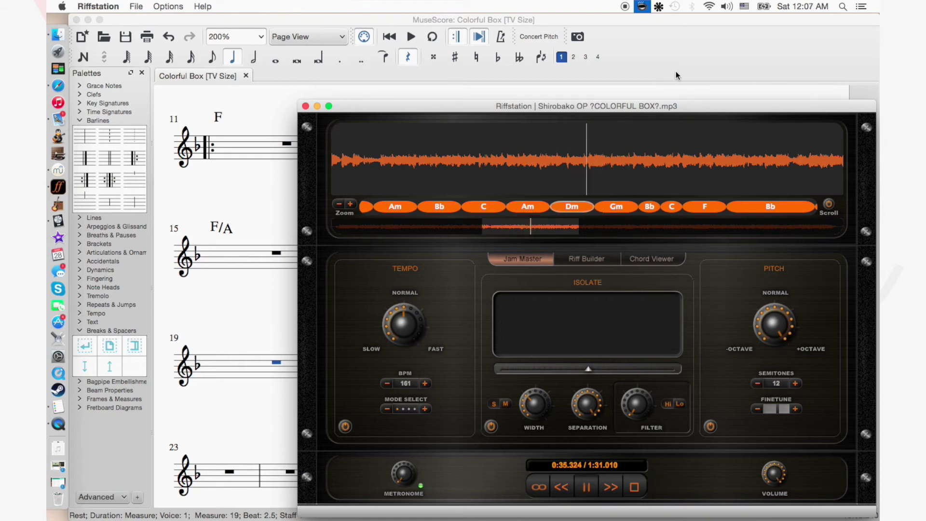
pyautogui.press('space')
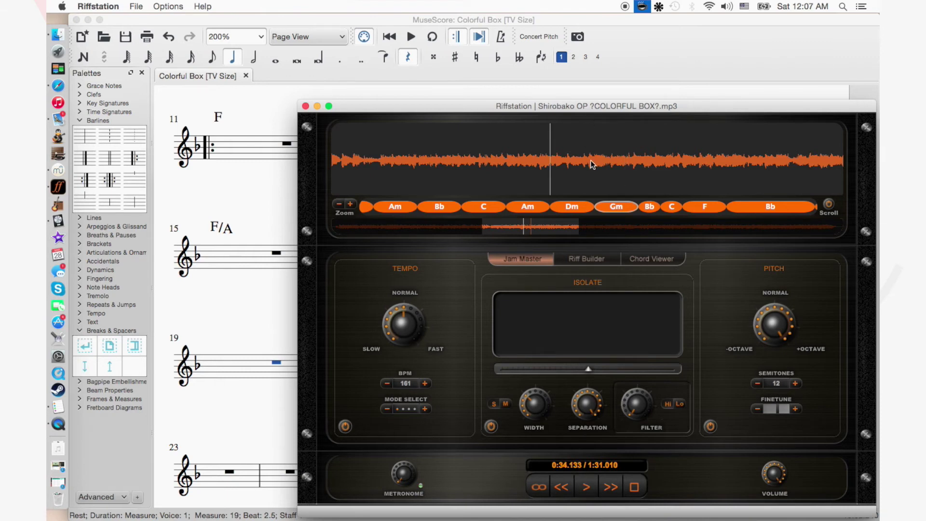
pyautogui.press('space')
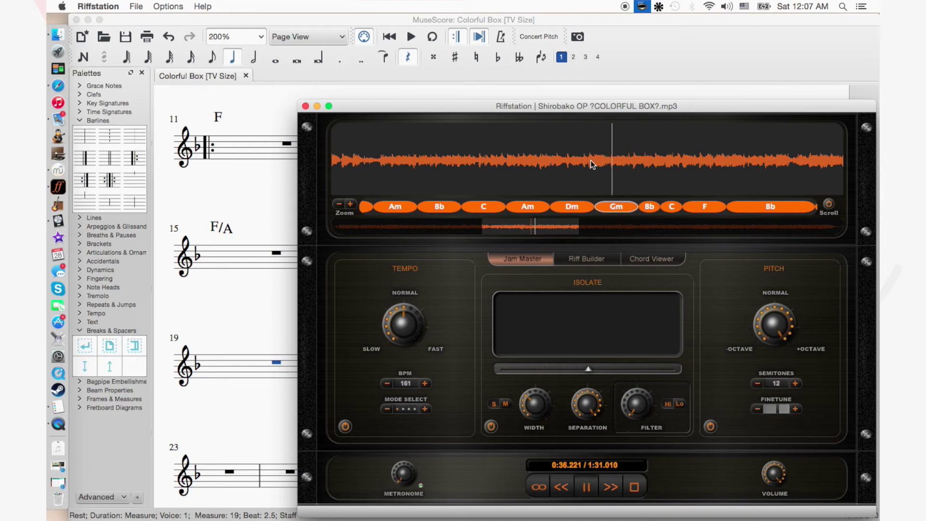
pyautogui.press('space')
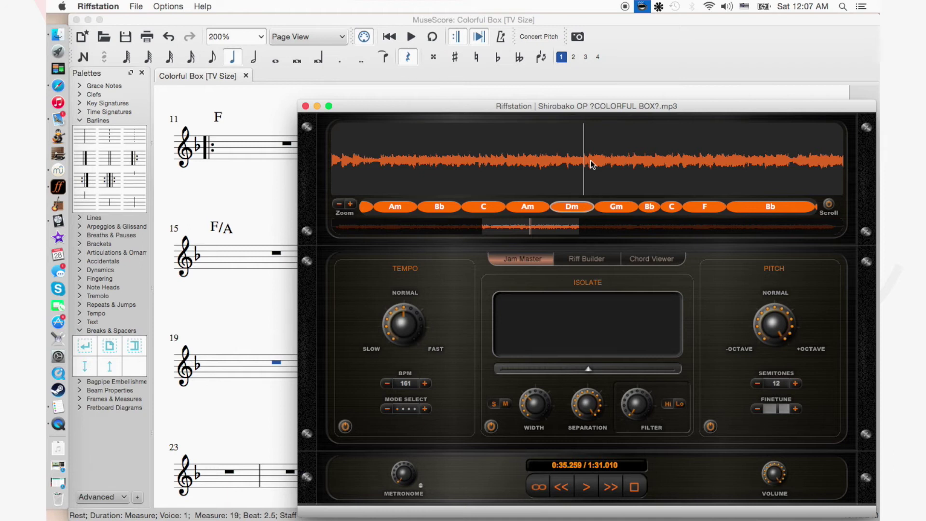
pyautogui.press('space')
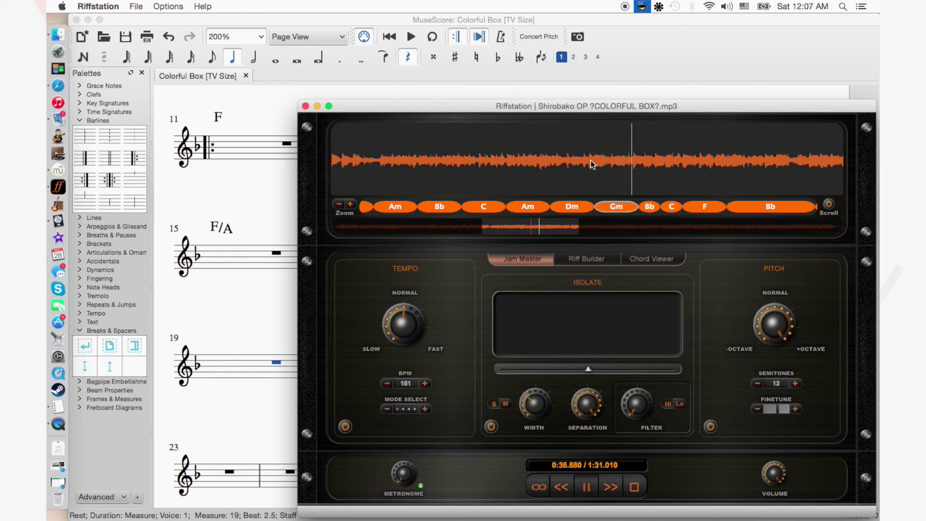
pyautogui.press('space')
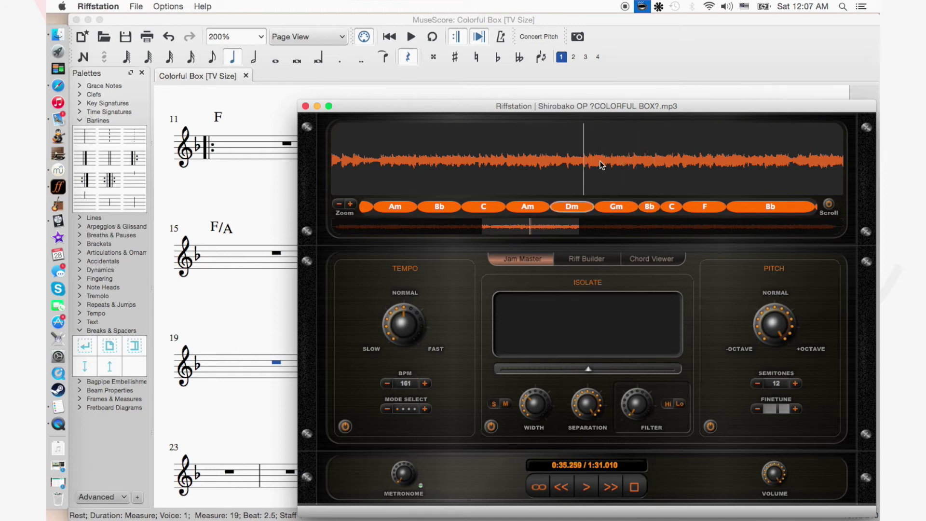
pyautogui.click(639, 163)
# Enter Dm above measure 19 and G7 above measure 20.
pyautogui.click(664, 42)
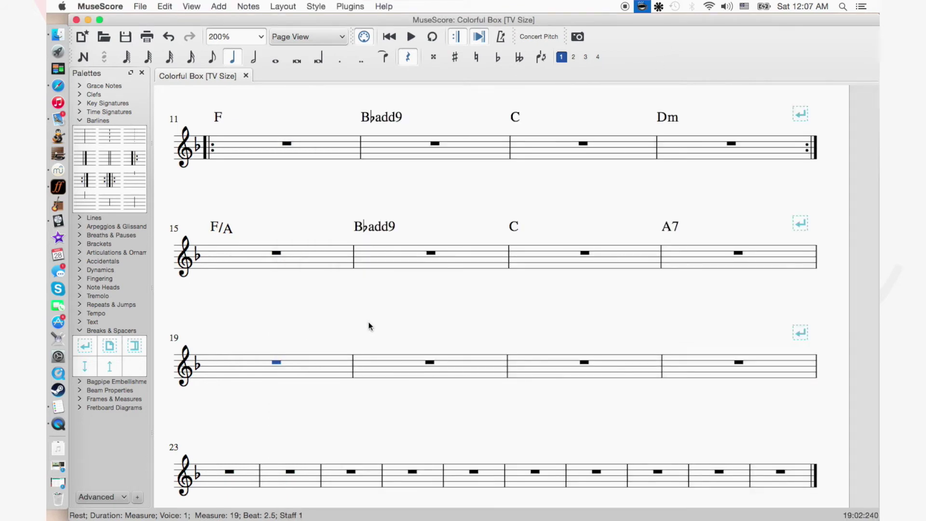
pyautogui.press('super+k')
pyautogui.write('Dm')
pyautogui.press('space')
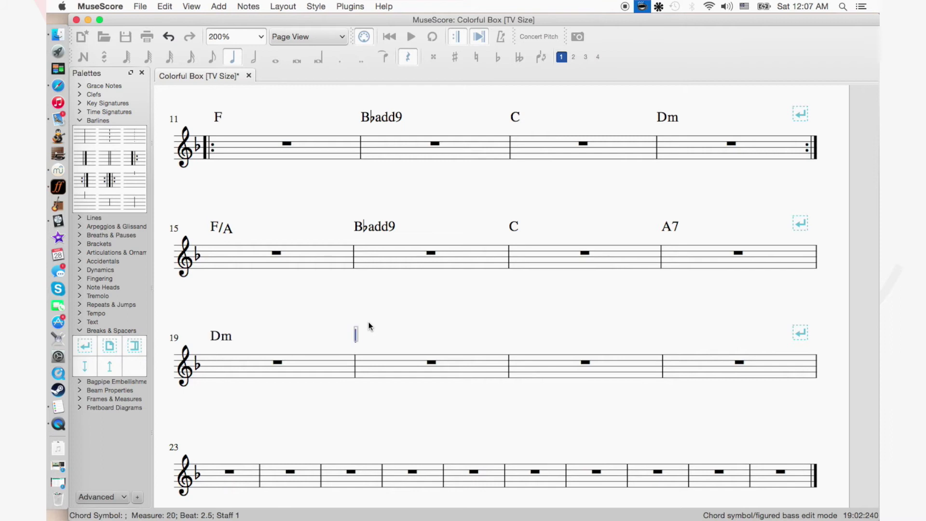
pyautogui.write('G7')
pyautogui.press('space')
pyautogui.press('Escape')
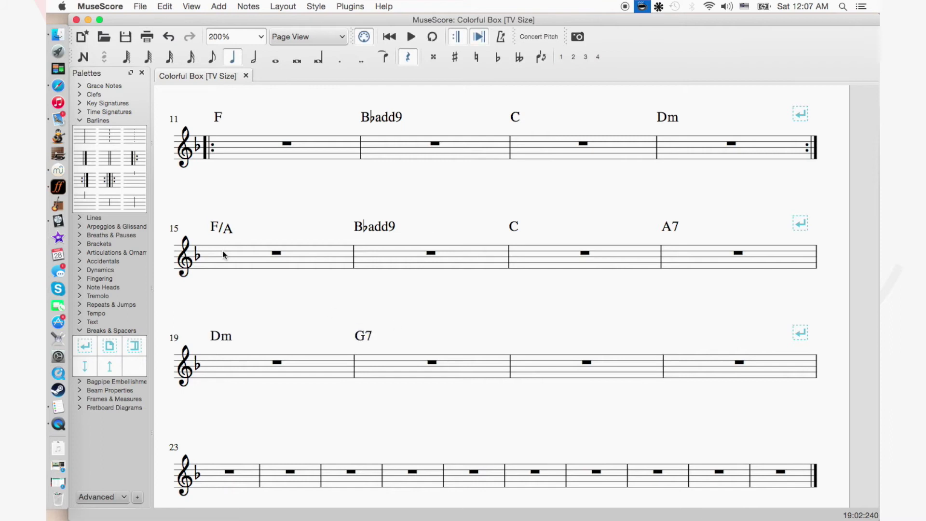
pyautogui.click(51, 186)
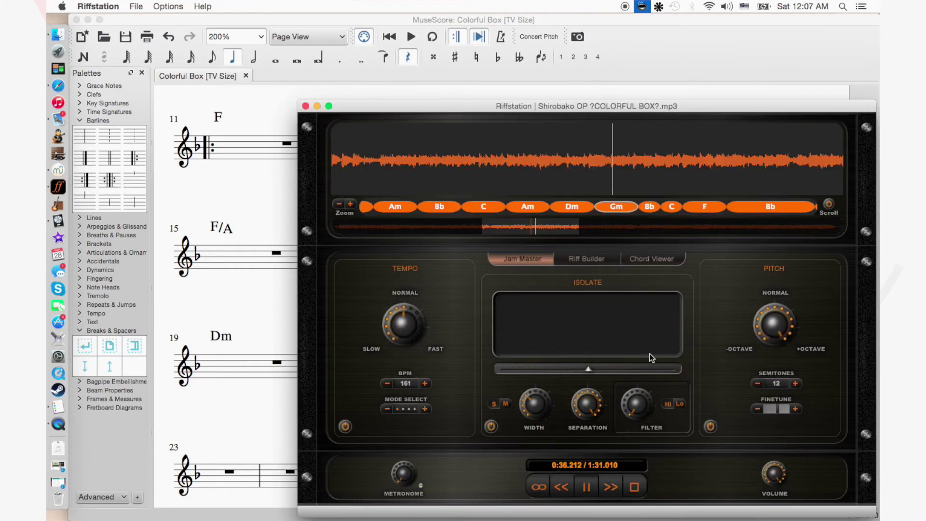
# Replay the Dm–Gm passage with pitch shifting switched on, then switch it back off.
pyautogui.press('space')
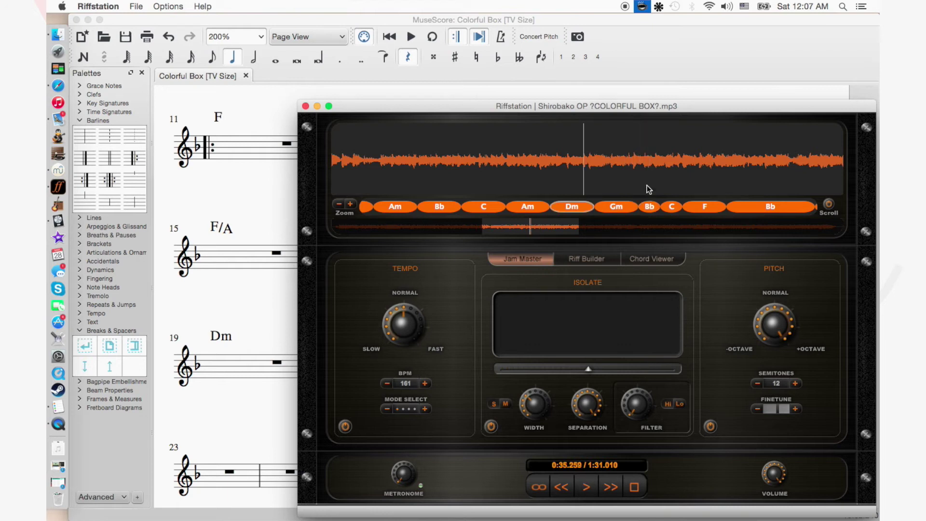
pyautogui.press('space')
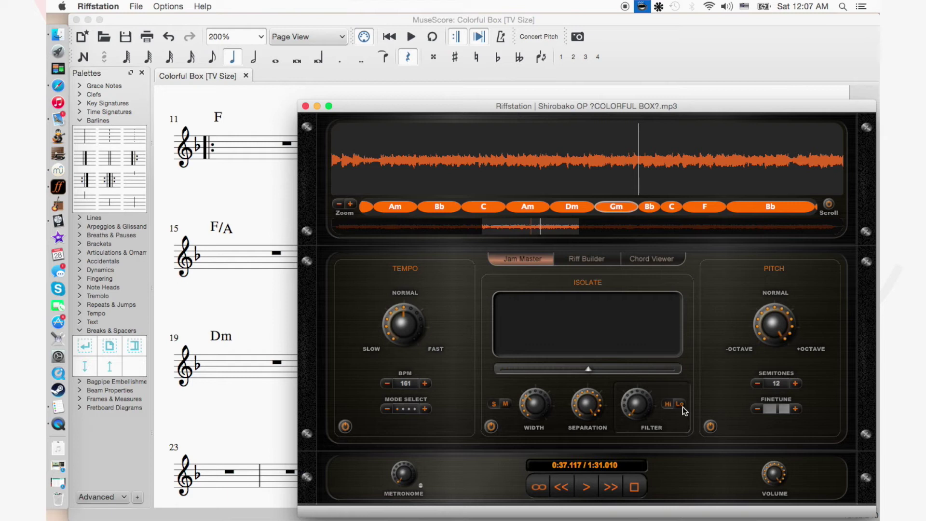
pyautogui.click(710, 427)
pyautogui.press('space')
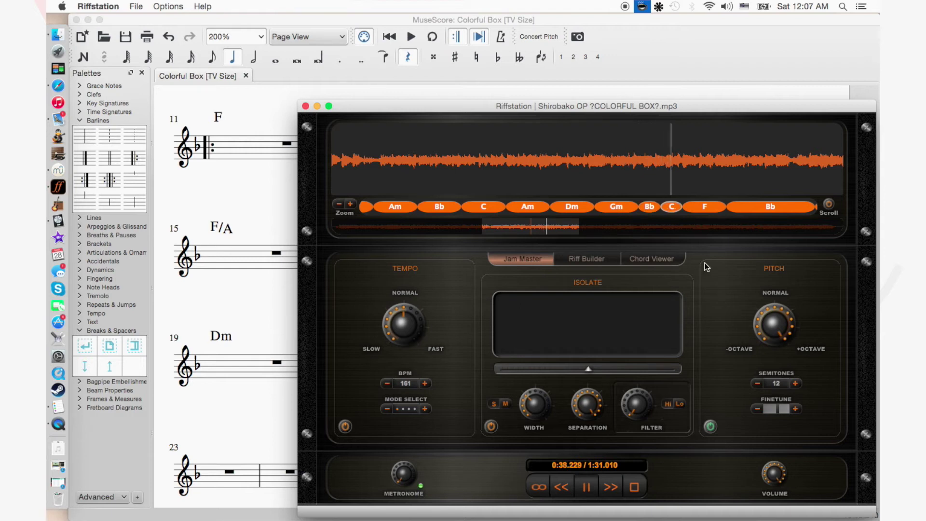
pyautogui.click(609, 155)
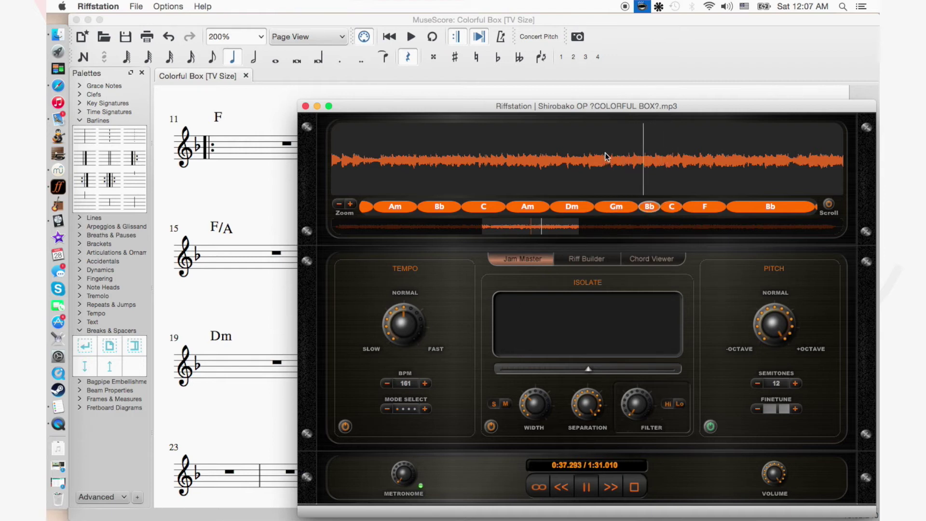
pyautogui.press('space')
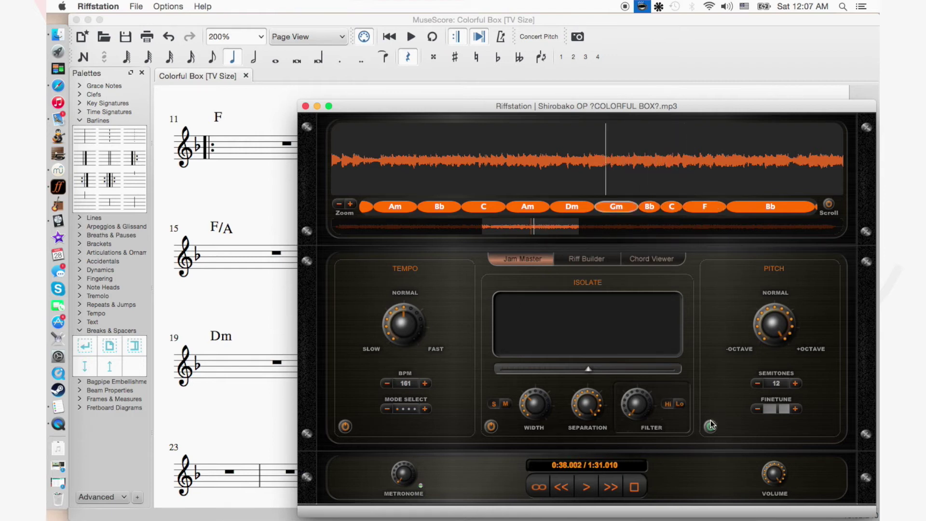
pyautogui.click(711, 426)
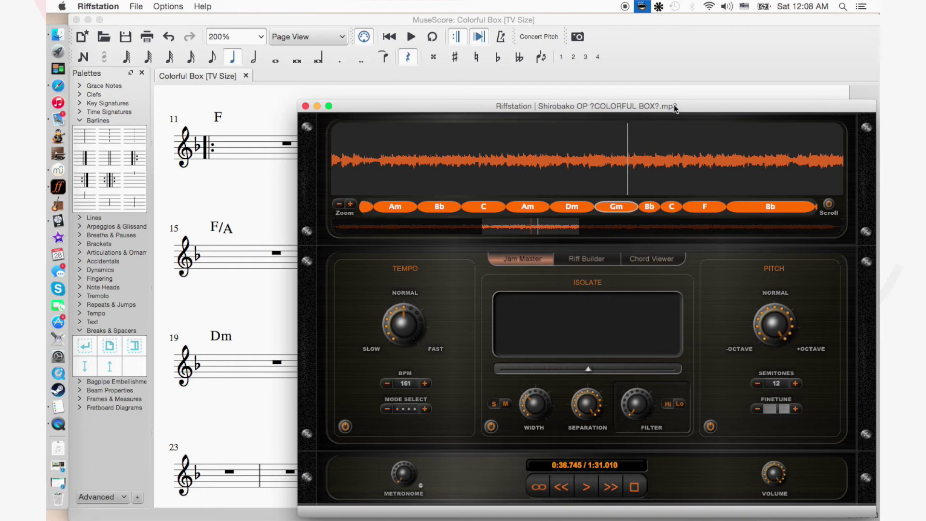
pyautogui.click(679, 53)
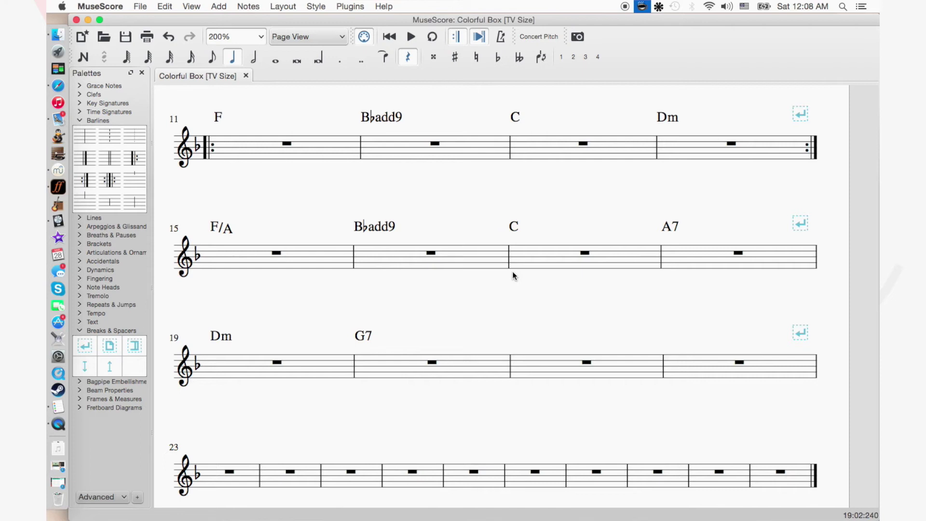
# Add Gm7 above measure 21 and split its whole rest into two half rests.
pyautogui.click(586, 363)
pyautogui.press('super+k')
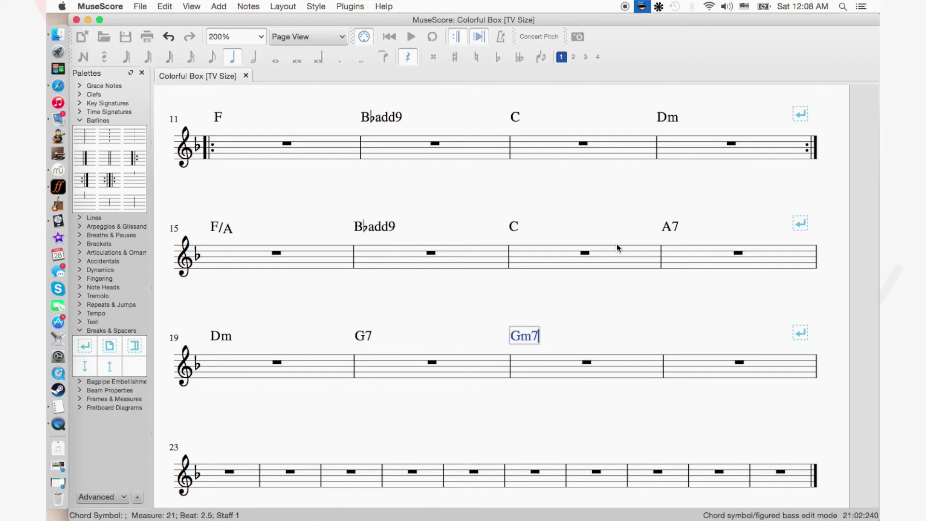
pyautogui.press('Escape')
pyautogui.click(587, 362)
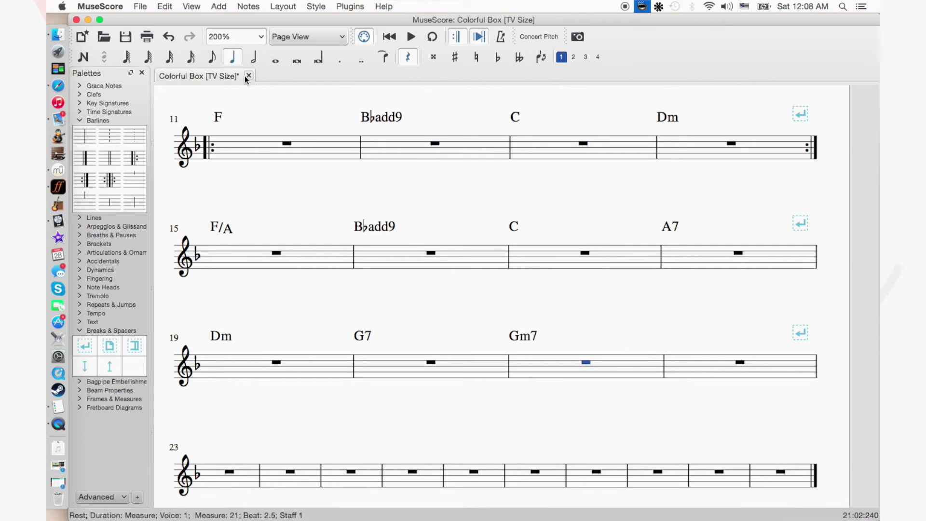
pyautogui.click(254, 57)
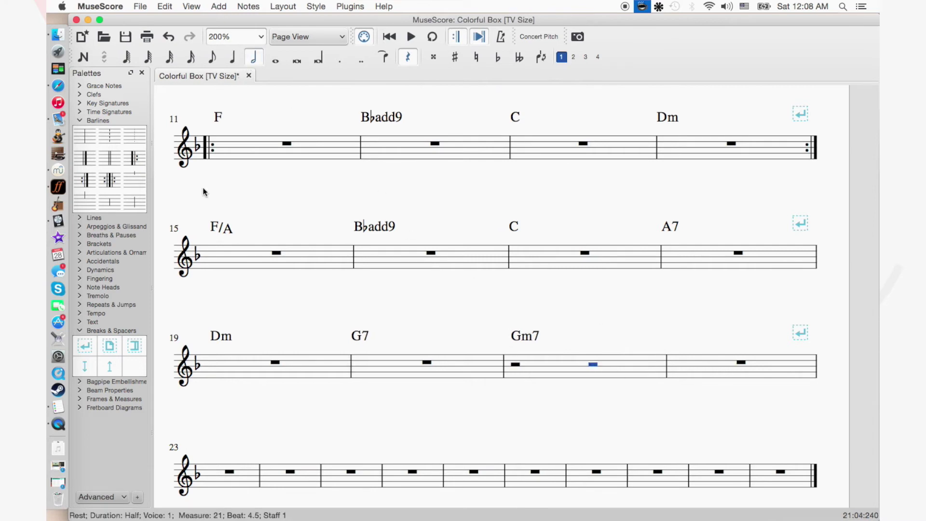
# Pause the song, add a C chord on measure 21's second half, and save.
pyautogui.click(58, 186)
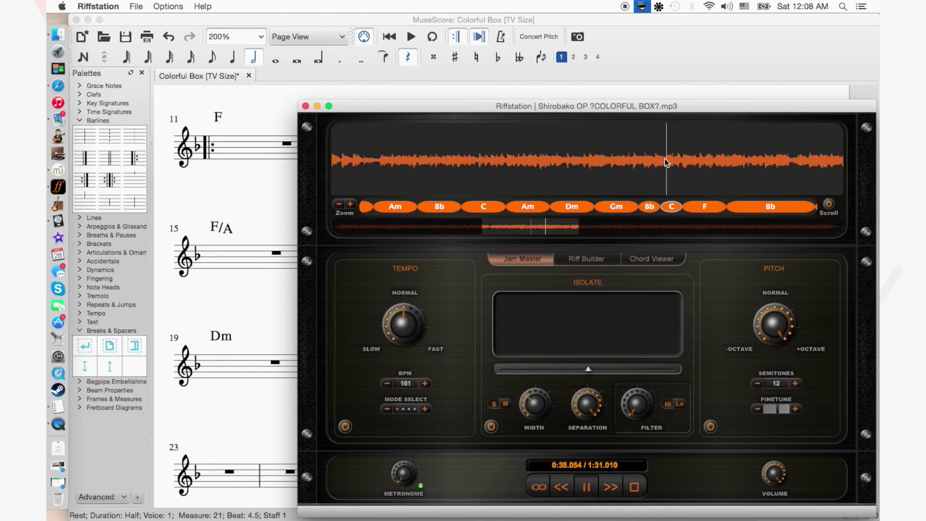
pyautogui.press('space')
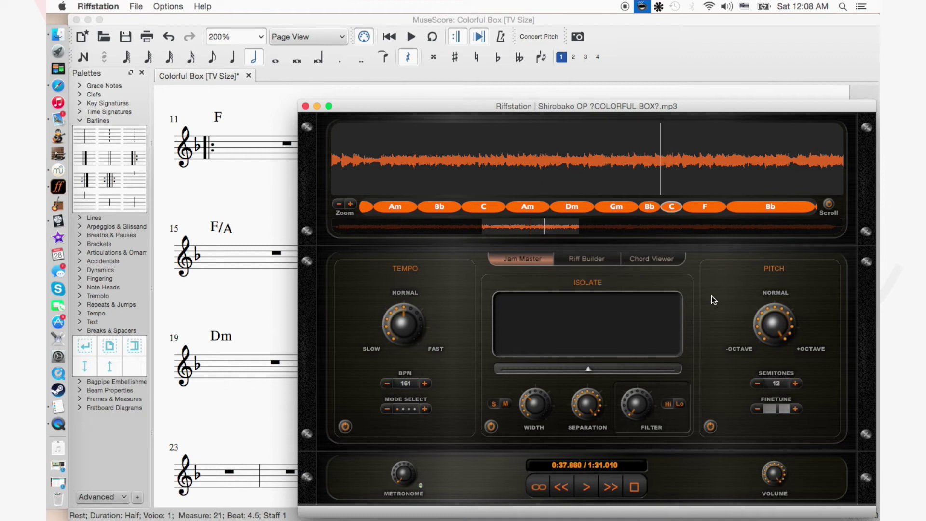
pyautogui.click(729, 78)
pyautogui.press('super+k')
pyautogui.write('C')
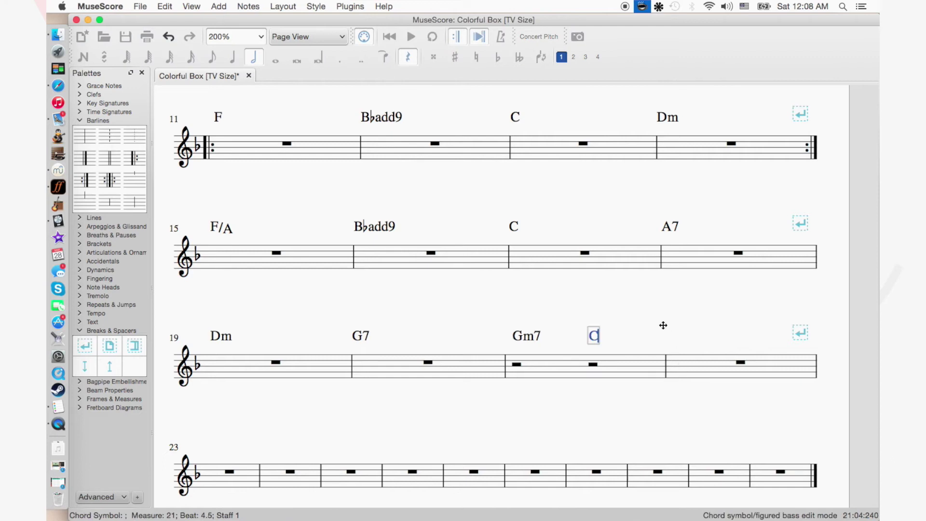
pyautogui.press('Escape')
pyautogui.click(706, 373)
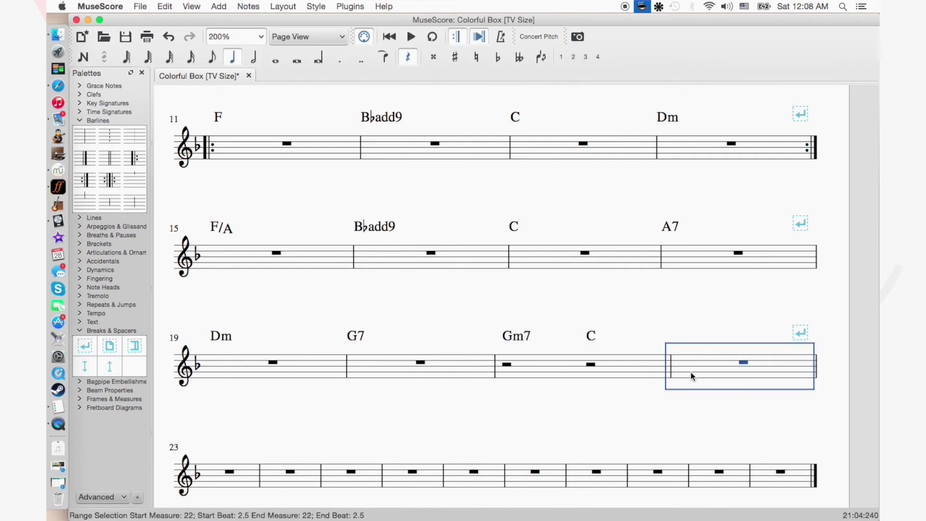
pyautogui.click(629, 372)
pyautogui.press('Escape')
pyautogui.press('super+s')
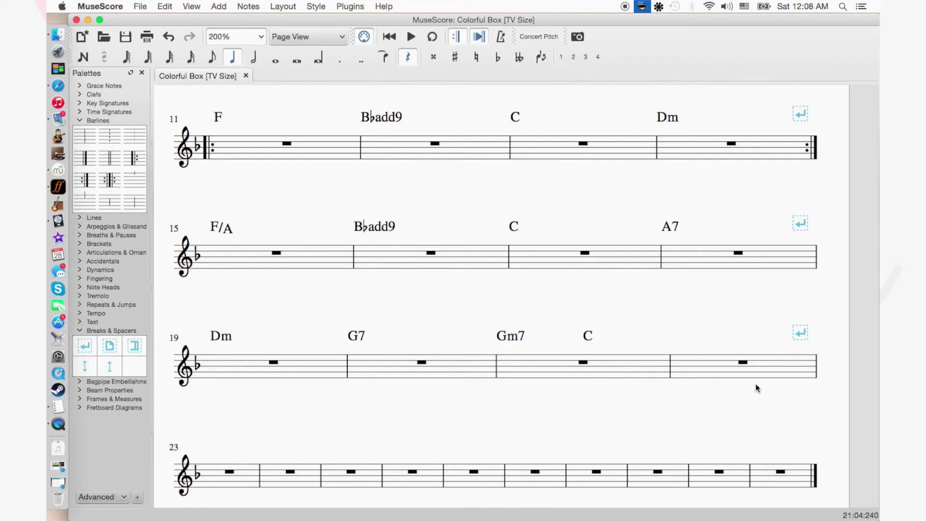
# Pause the song again and add an F chord above measure 22.
pyautogui.click(743, 363)
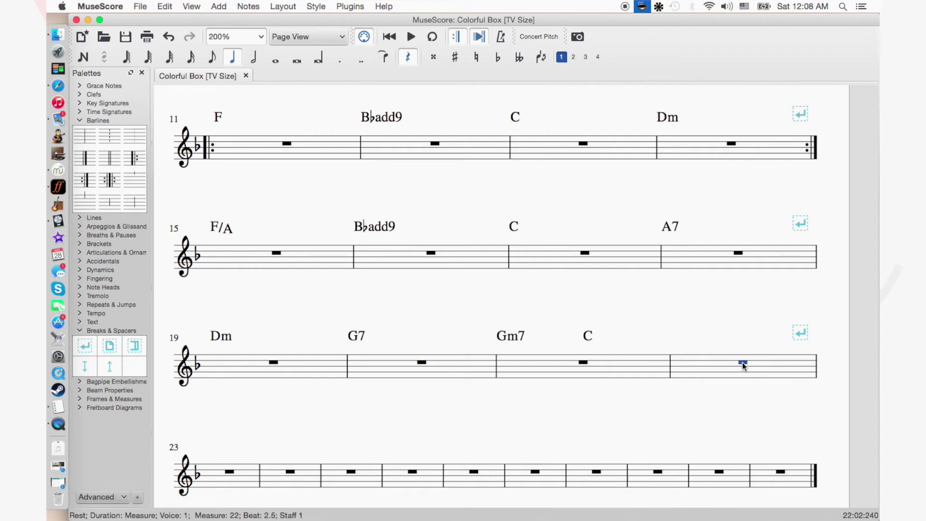
pyautogui.click(58, 187)
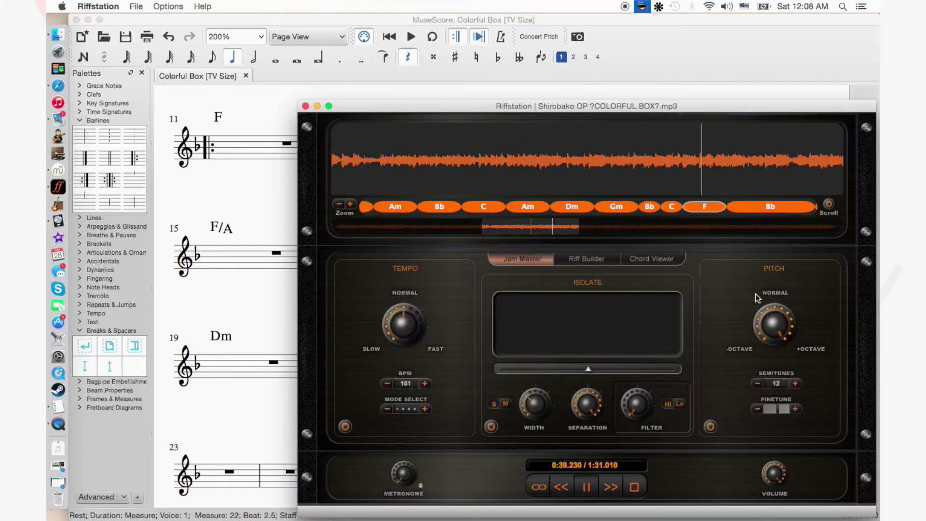
pyautogui.press('space')
pyautogui.click(753, 67)
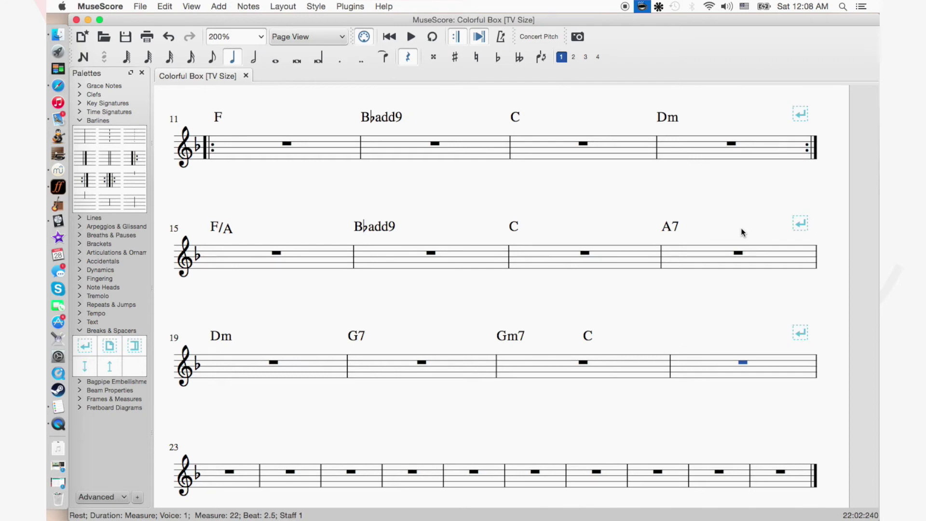
pyautogui.press('super+k')
pyautogui.write('F')
pyautogui.press('Escape')
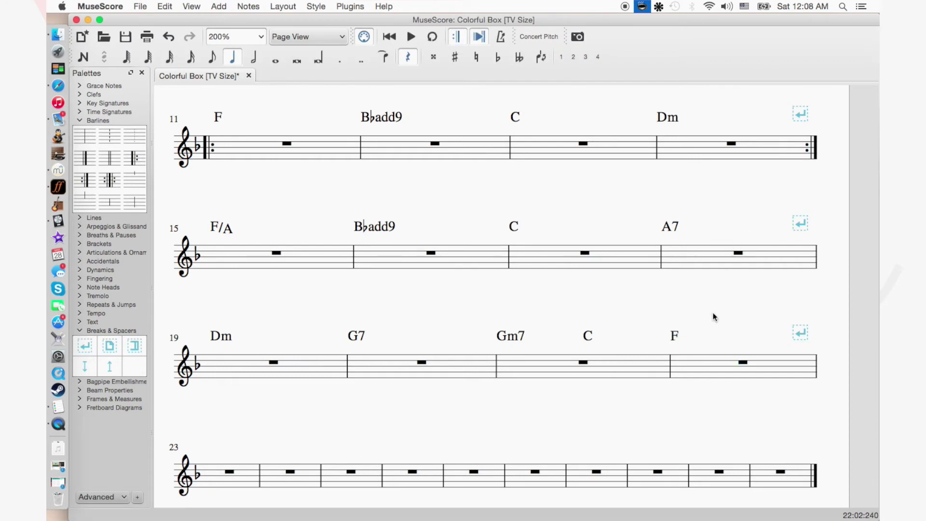
# End measure 22 with a double barline and add line breaks for four-bar lines through measure 30.
pyautogui.moveTo(103, 160); pyautogui.dragTo(781, 362)
pyautogui.scroll(-3, 772, 328)
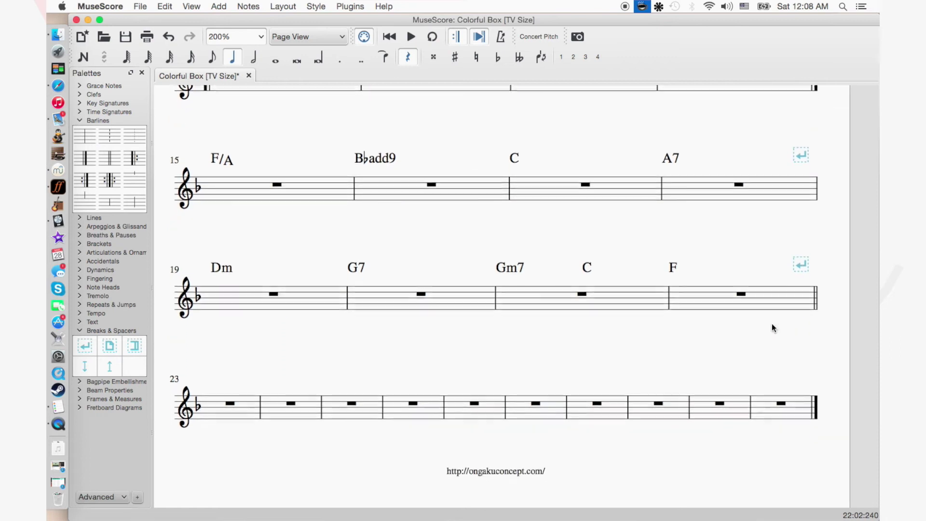
pyautogui.moveTo(85, 346); pyautogui.dragTo(415, 401)
pyautogui.moveTo(85, 346); pyautogui.dragTo(535, 405)
pyautogui.scroll(3, 531, 363)
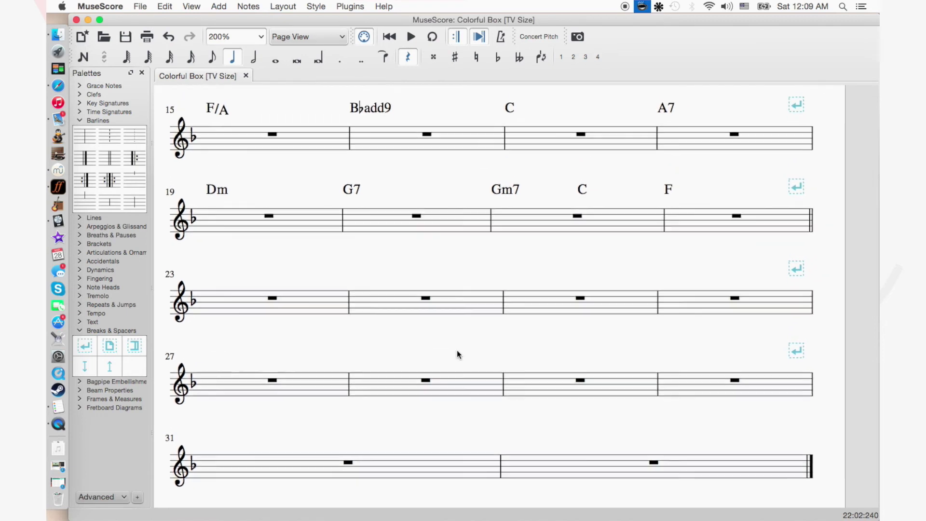
pyautogui.scroll(5, 457, 354)
# Delete the duplicate F chord symbol in measure 9.
pyautogui.scroll(4, 457, 354)
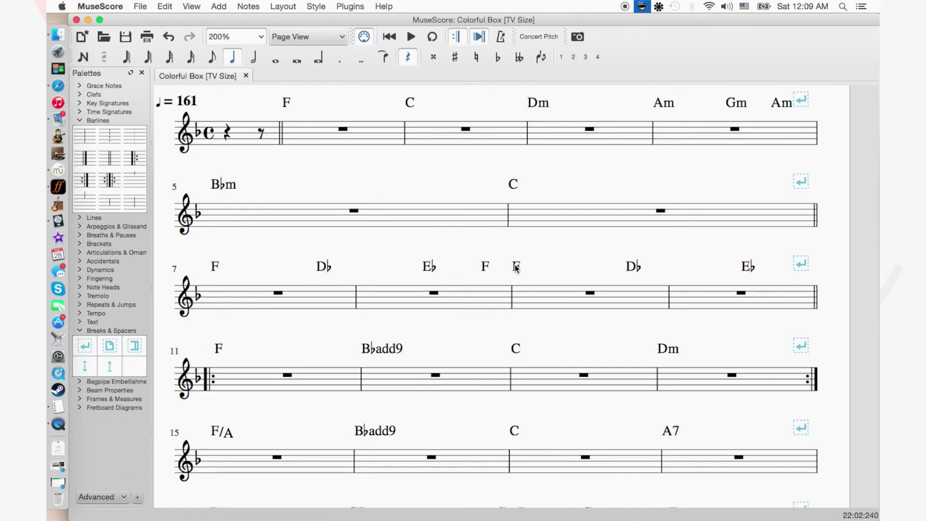
pyautogui.click(515, 265)
pyautogui.click(486, 267)
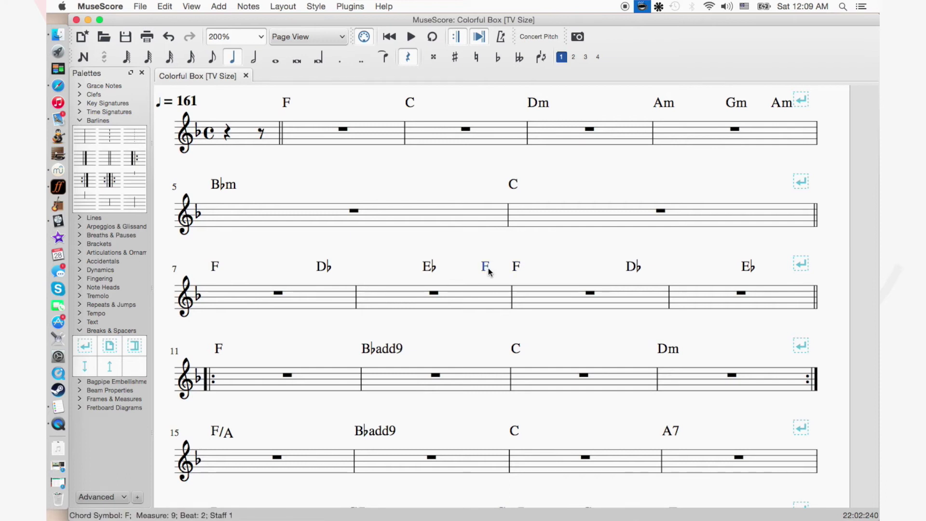
pyautogui.click(514, 261)
pyautogui.press('Delete')
# Bring Riffstation with the COLORFUL BOX track back to the front.
pyautogui.scroll(1, 546, 255)
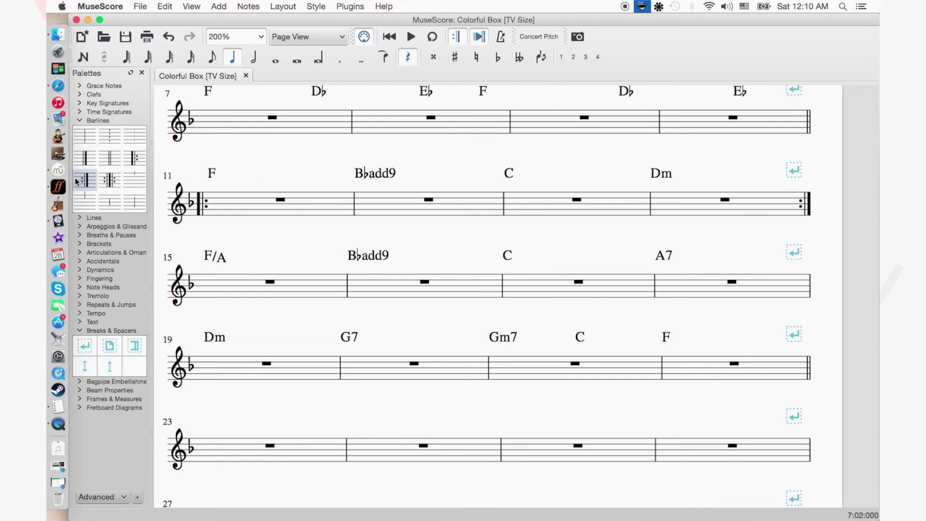
pyautogui.scroll(3, 355, 203)
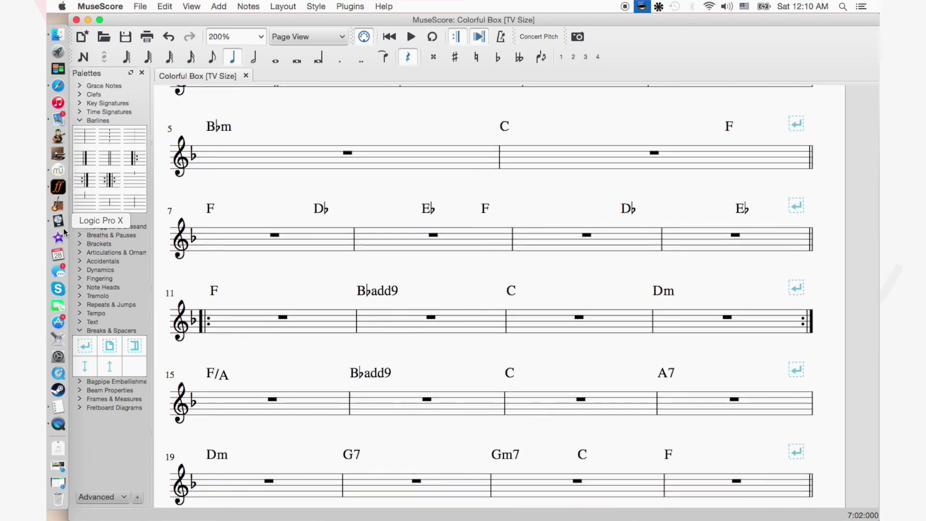
pyautogui.click(58, 187)
pyautogui.scroll(-2, 217, 173)
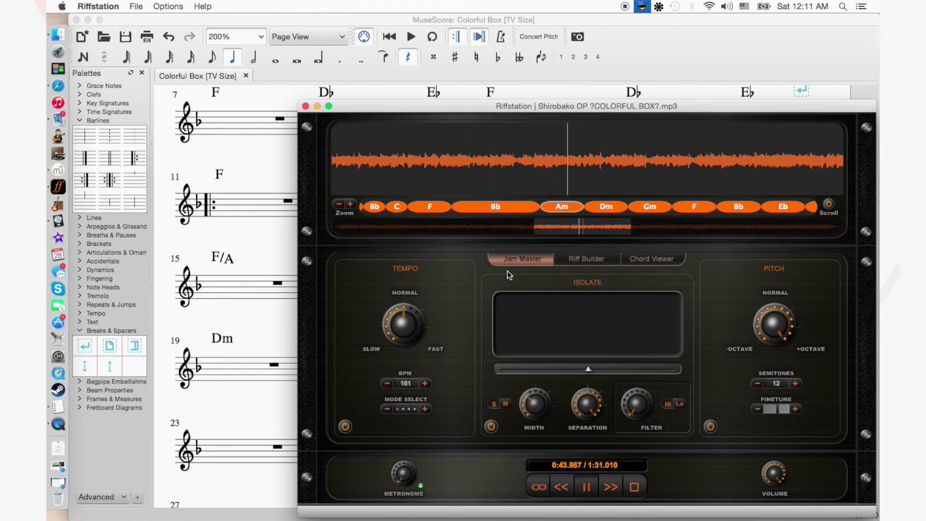
# Repeatedly replay the Bb passage starting at 0:40.089.
pyautogui.press('space')
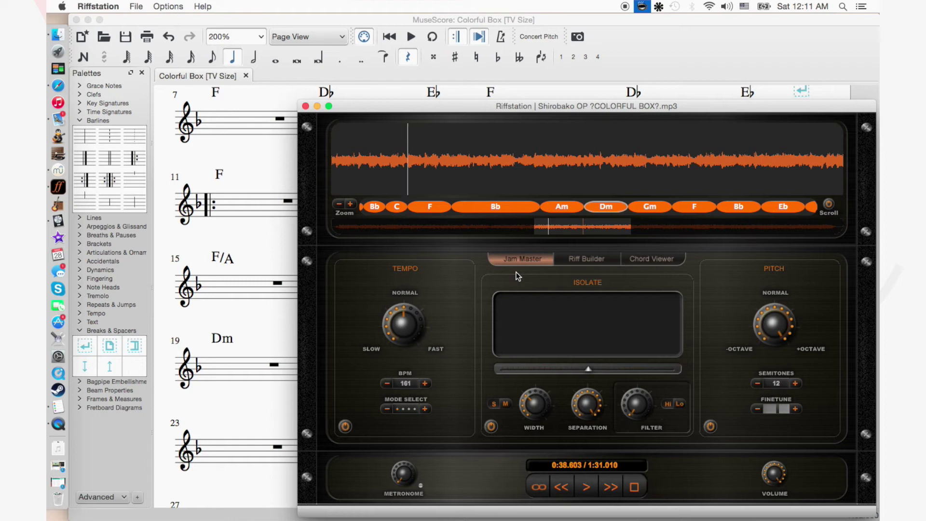
pyautogui.click(452, 155)
pyautogui.press('space')
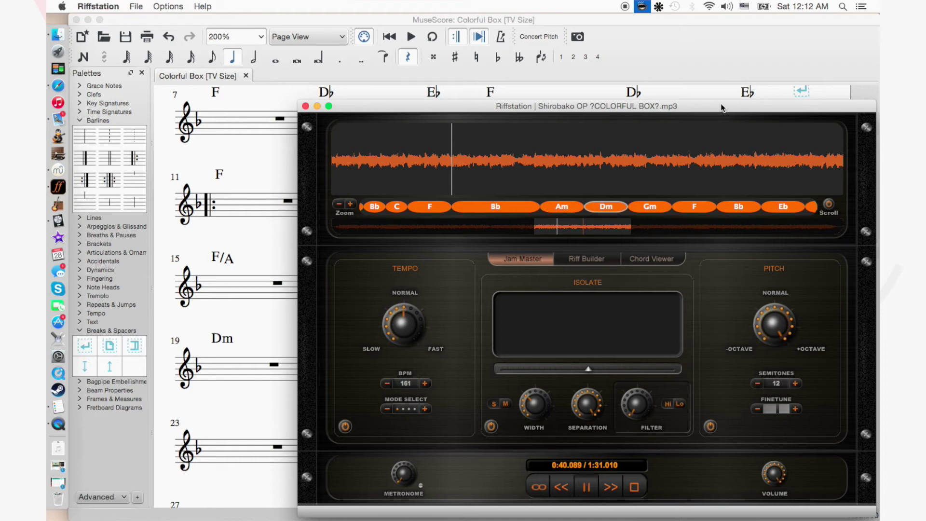
pyautogui.press('space')
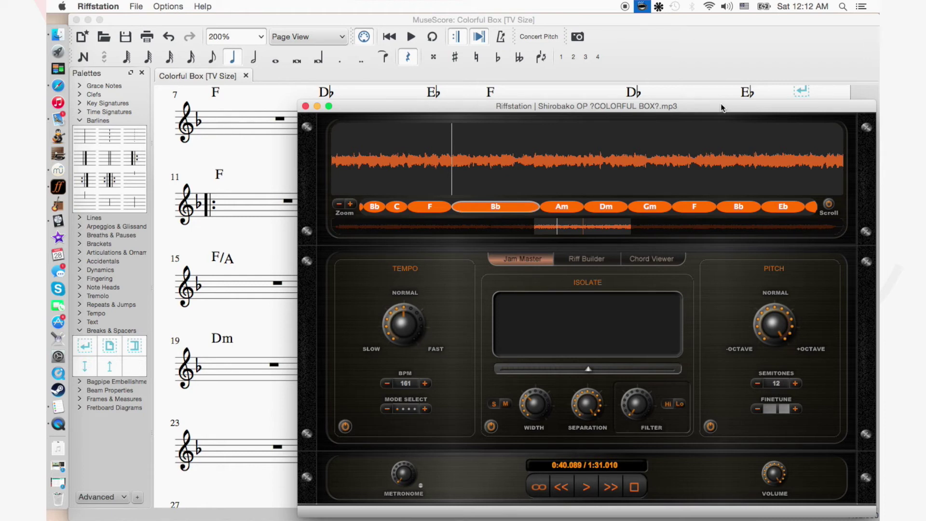
pyautogui.press('space')
pyautogui.press('space')
pyautogui.press('space')
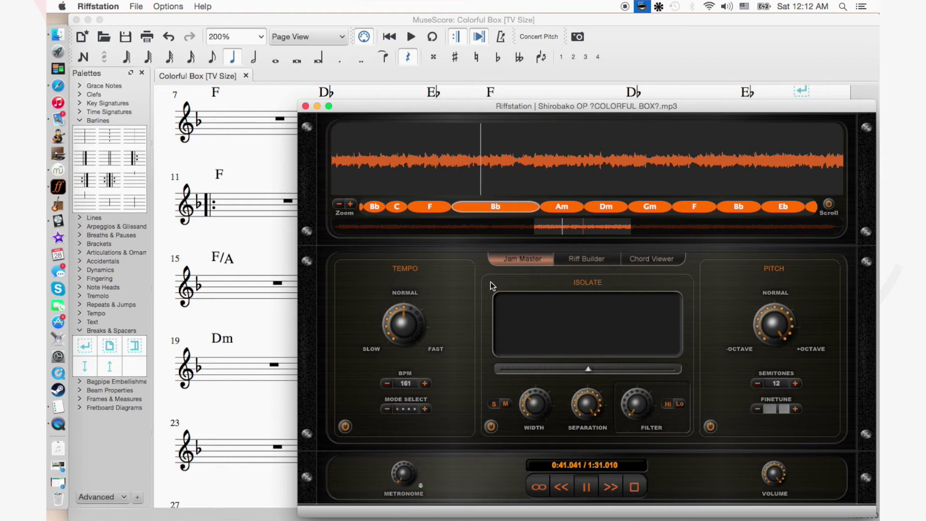
pyautogui.press('space')
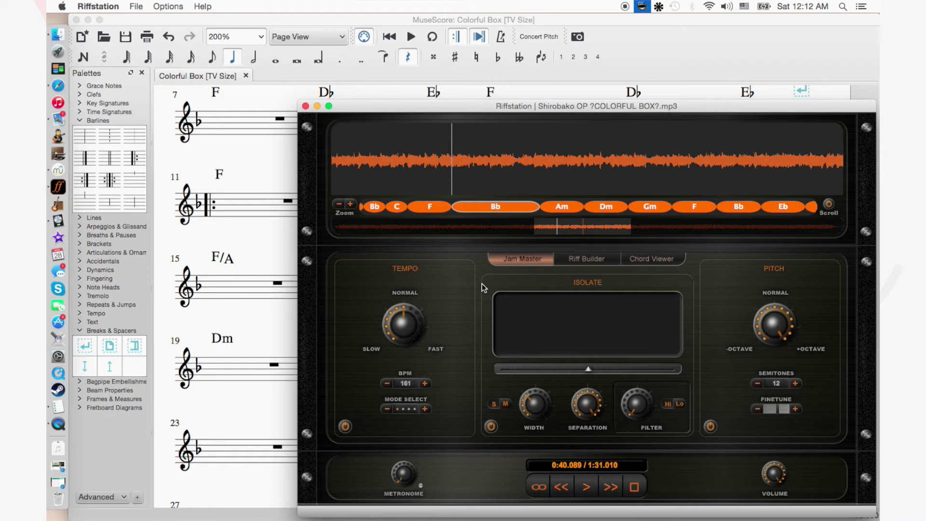
pyautogui.press('space')
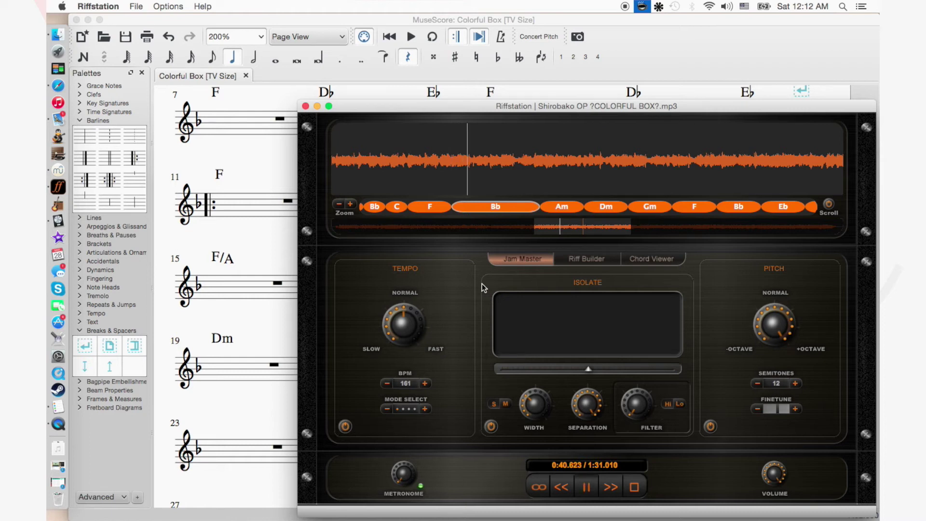
# Replay the passage from 0:41.586, then bring the MuseScore score back up.
pyautogui.click(501, 158)
pyautogui.press('space')
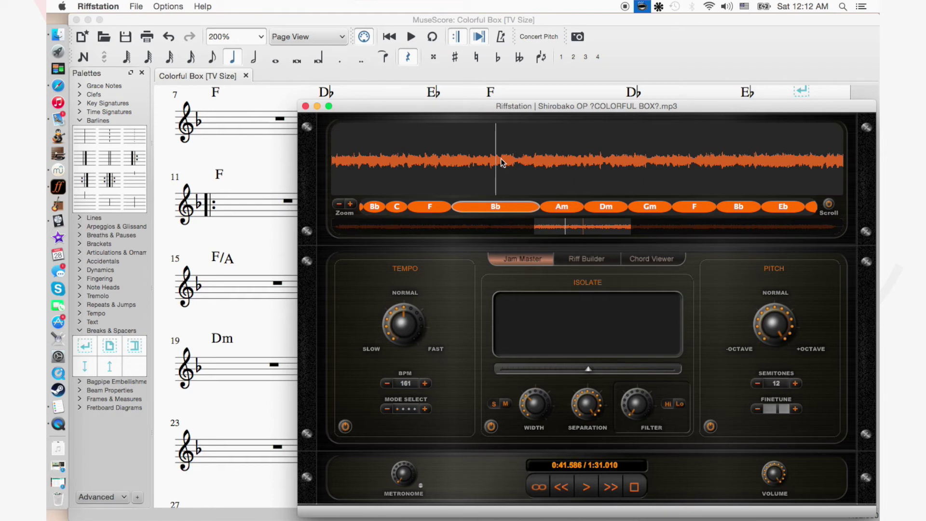
pyautogui.press('space')
pyautogui.press('space')
pyautogui.click(653, 60)
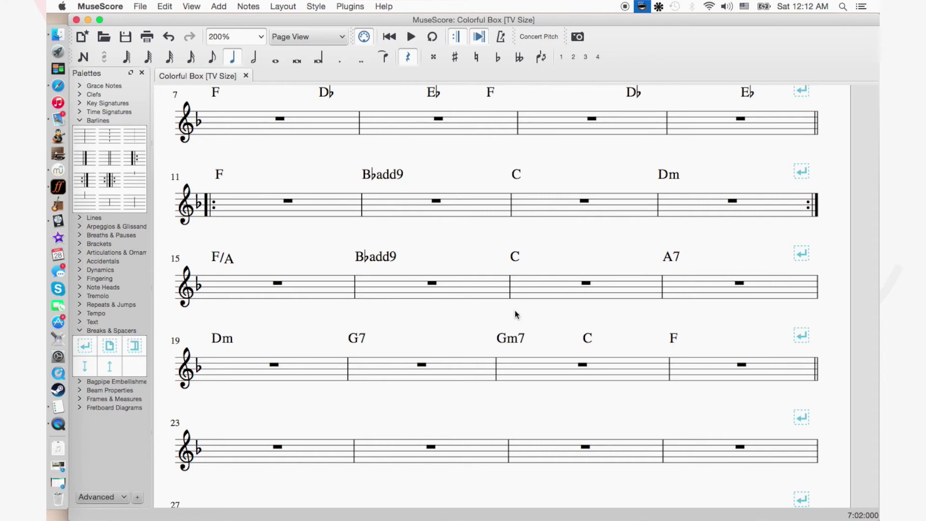
# Restore measure 23 to a full-measure rest after trying other rest durations.
pyautogui.scroll(-5, 514, 314)
pyautogui.click(276, 282)
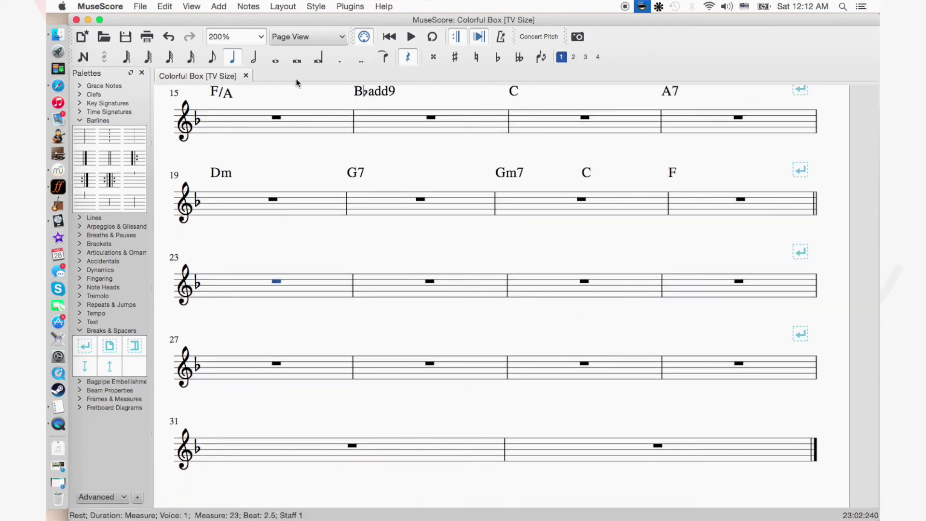
pyautogui.click(255, 58)
pyautogui.click(276, 62)
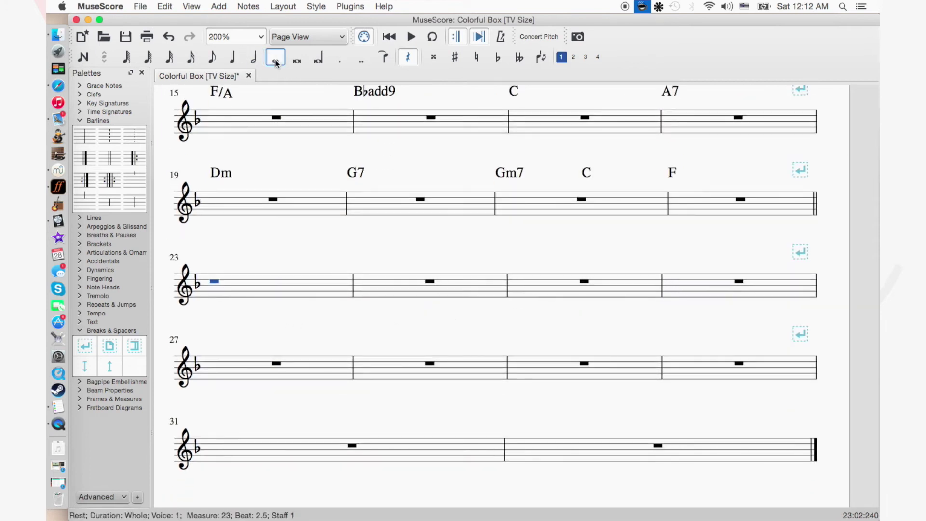
pyautogui.click(380, 292)
pyautogui.press('Escape')
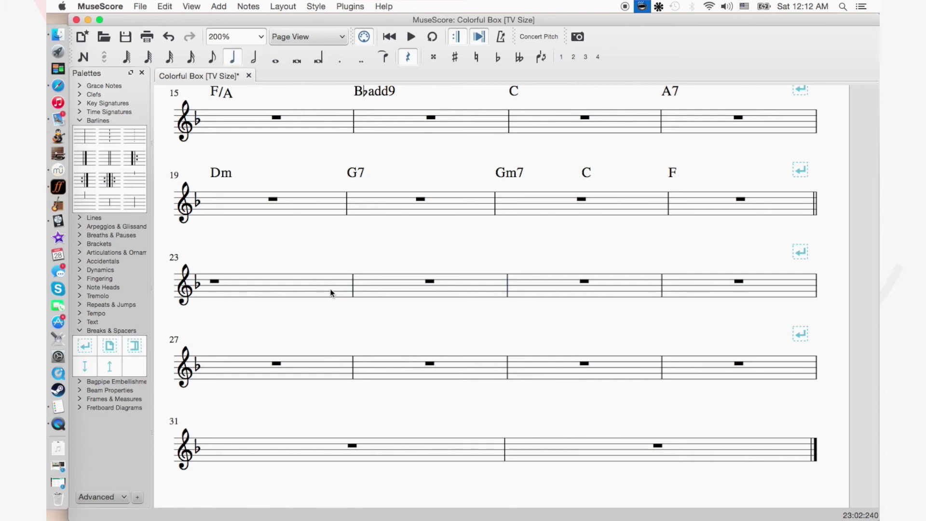
pyautogui.click(362, 288)
pyautogui.press('super+c')
pyautogui.press('Left')
pyautogui.press('super+v')
# Enter B♭maj7 on measure 23 and B♭mMaj7 on measure 24, then save.
pyautogui.click(276, 281)
pyautogui.press('super+k')
pyautogui.write('Bbma')
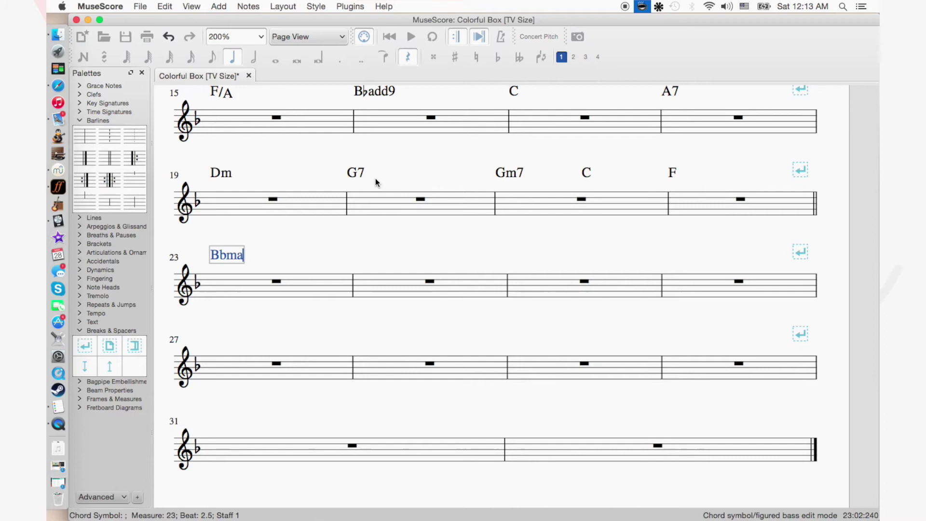
pyautogui.write('j7')
pyautogui.press('space')
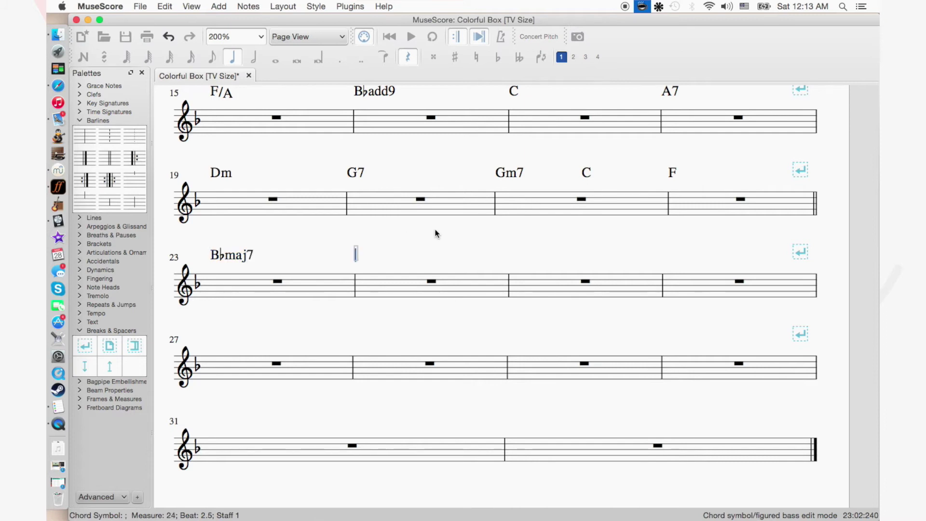
pyautogui.write('Bb')
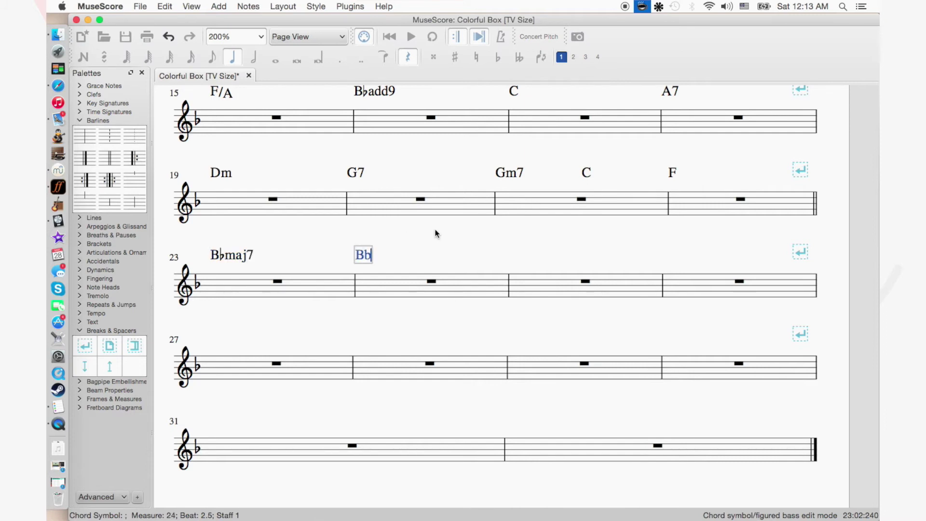
pyautogui.write('mMaj7')
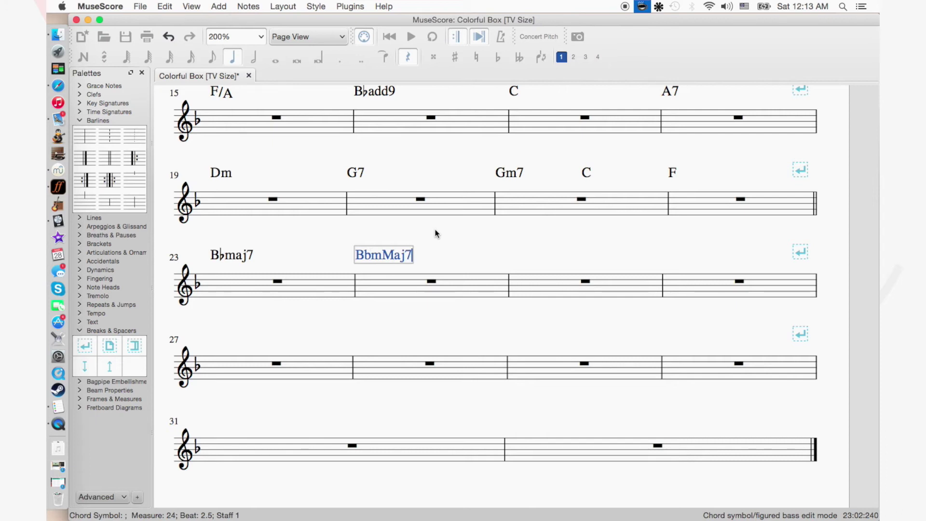
pyautogui.press('Escape')
pyautogui.press('super+s')
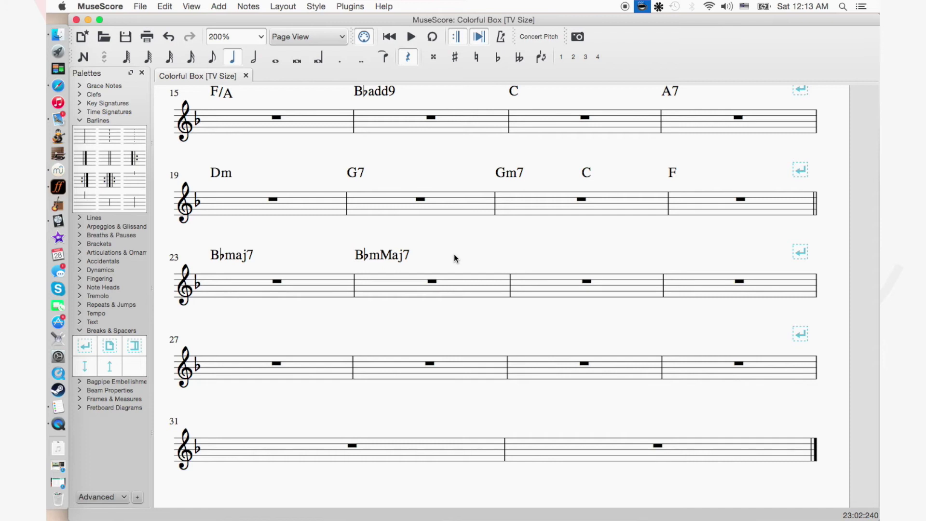
# Scroll through the chart and bring Riffstation's song back to the front.
pyautogui.scroll(-2, 465, 261)
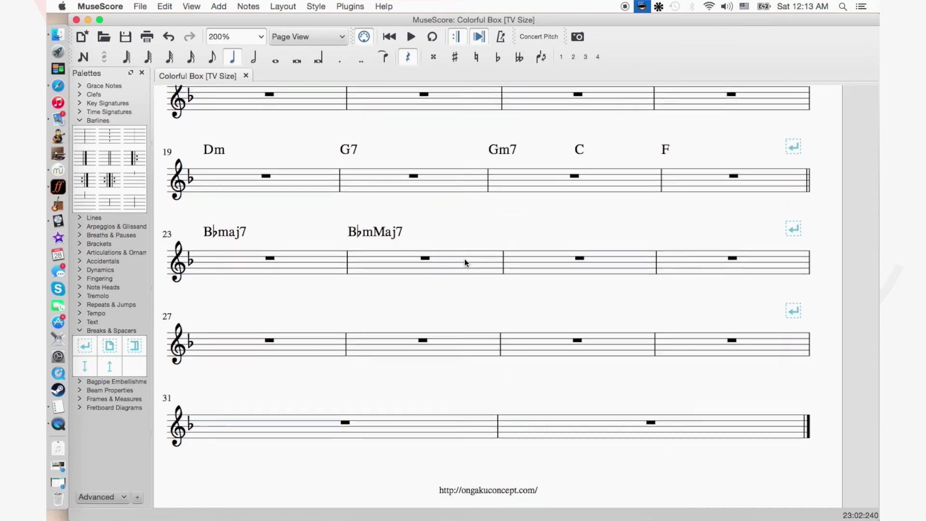
pyautogui.scroll(-2, 464, 259)
pyautogui.scroll(3, 465, 259)
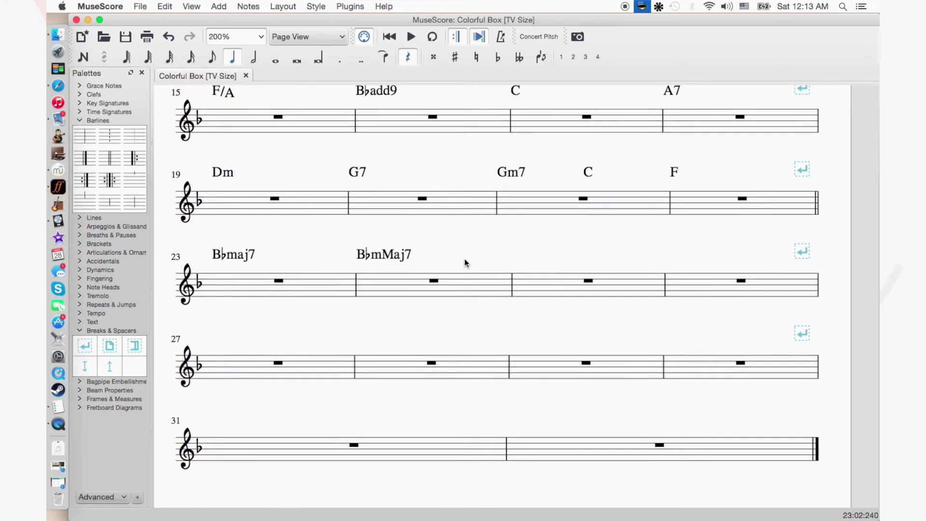
pyautogui.scroll(-2, 464, 259)
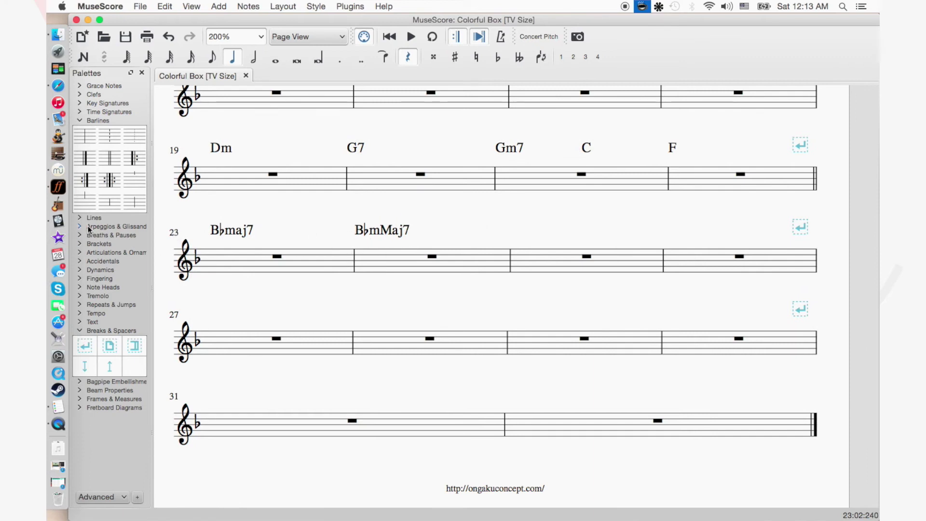
pyautogui.click(58, 186)
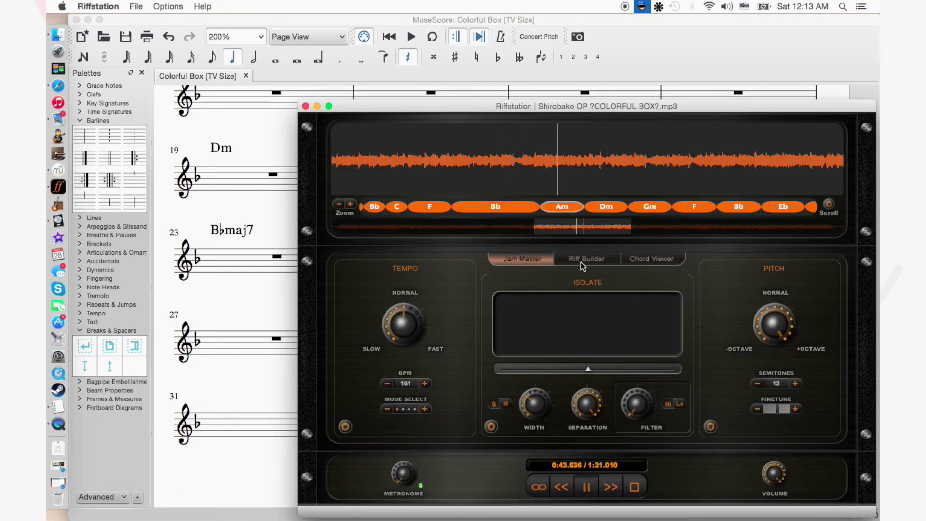
# Replay the Bb-into-Am passage, jump to the Am section, and return to the score.
pyautogui.press('space')
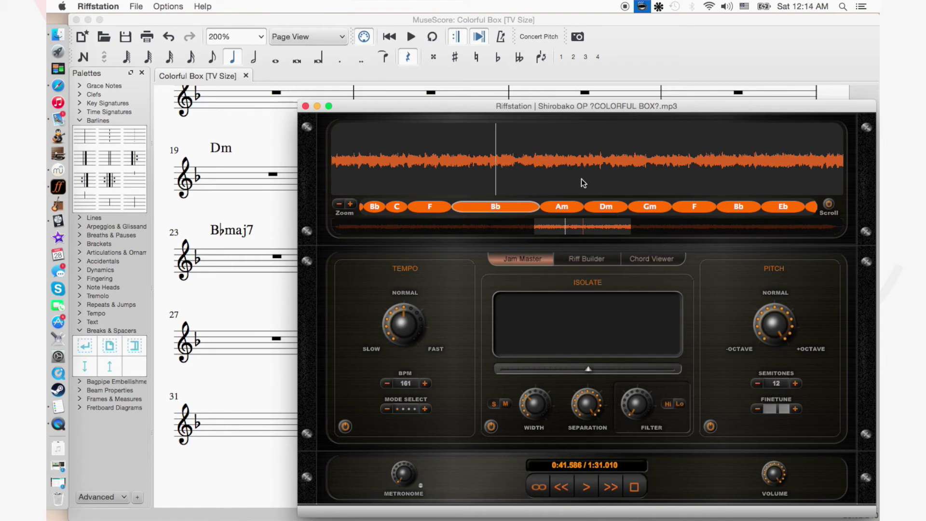
pyautogui.press('space')
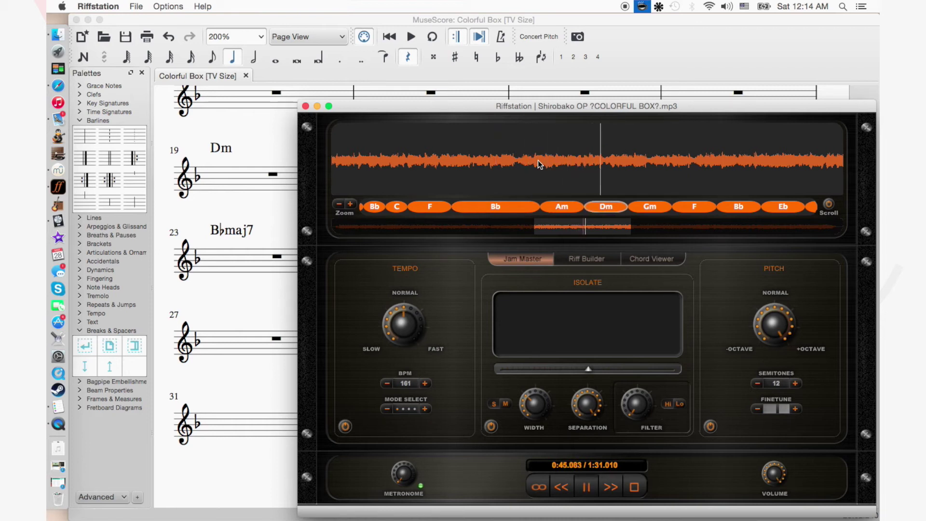
pyautogui.click(552, 156)
pyautogui.click(586, 154)
pyautogui.click(391, 58)
# Add Am7 to measure 25 and split measure 26's rest into two half rests.
pyautogui.press('super+k')
pyautogui.write('Am7')
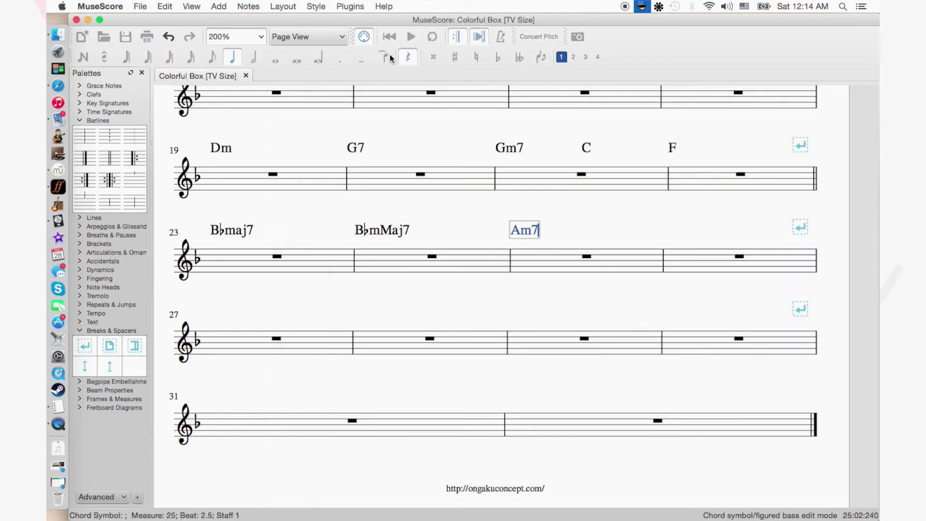
pyautogui.press('space')
pyautogui.press('Escape')
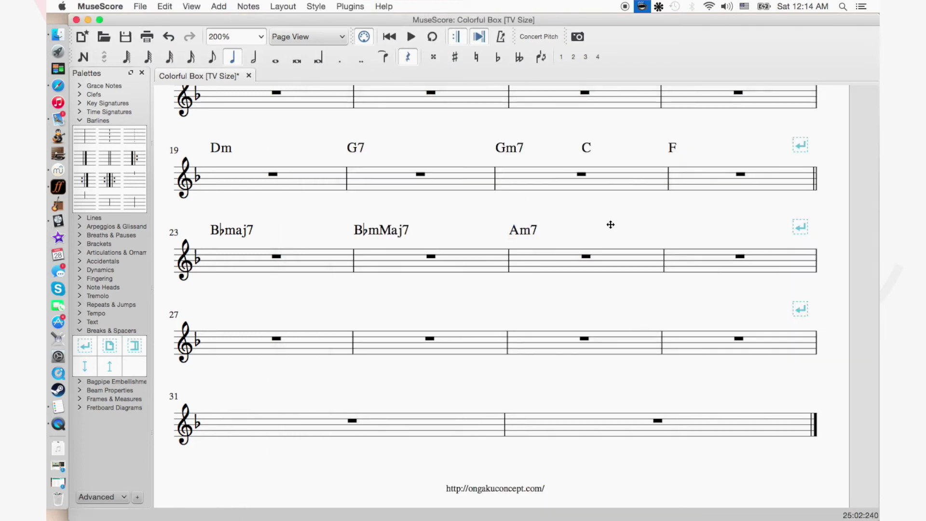
pyautogui.press('6')
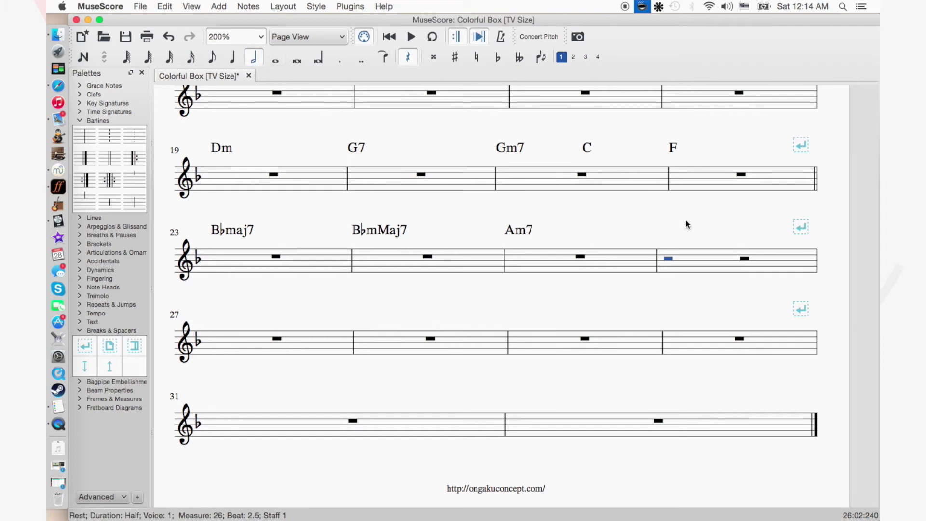
# Put D7sus4 on measure 26's first half and Dm7 on its second half.
pyautogui.press('super+k')
pyautogui.write('D')
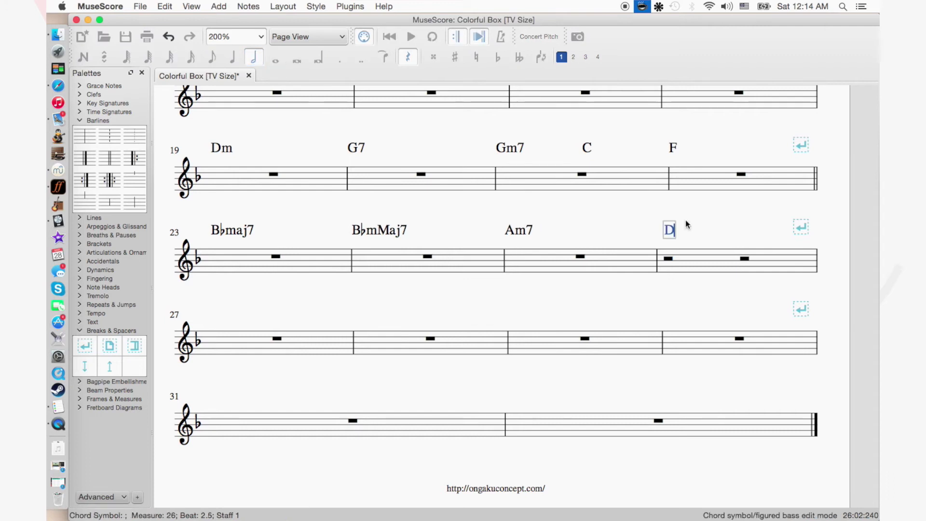
pyautogui.write('7sus4')
pyautogui.click(747, 244)
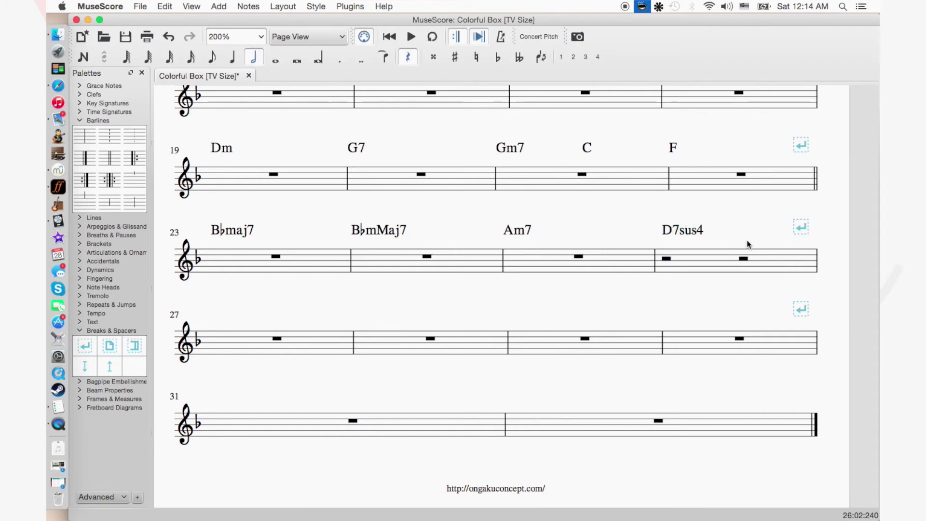
pyautogui.click(743, 259)
pyautogui.press('super+k')
pyautogui.write('Dm7')
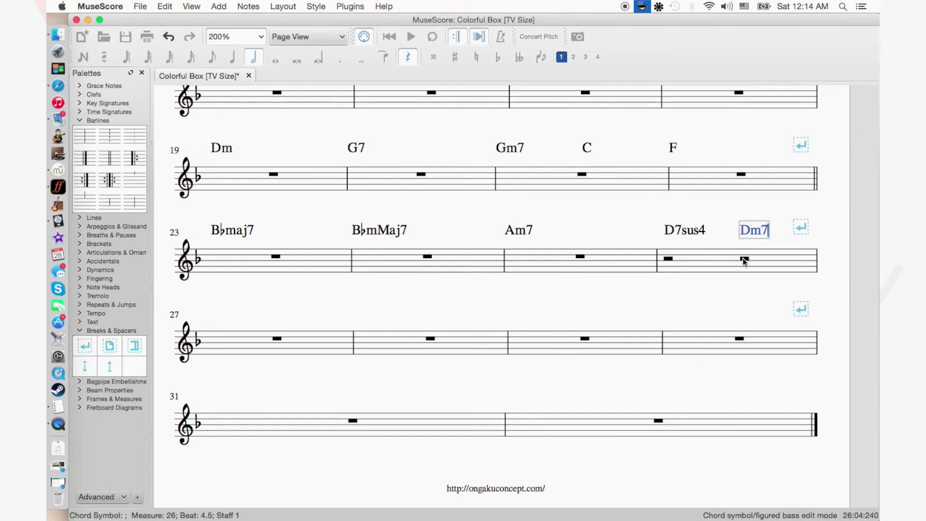
pyautogui.press('Escape')
# Merge measure 26's half rests back into a single whole rest.
pyautogui.click(713, 333)
pyautogui.click(699, 260)
pyautogui.press('Delete')
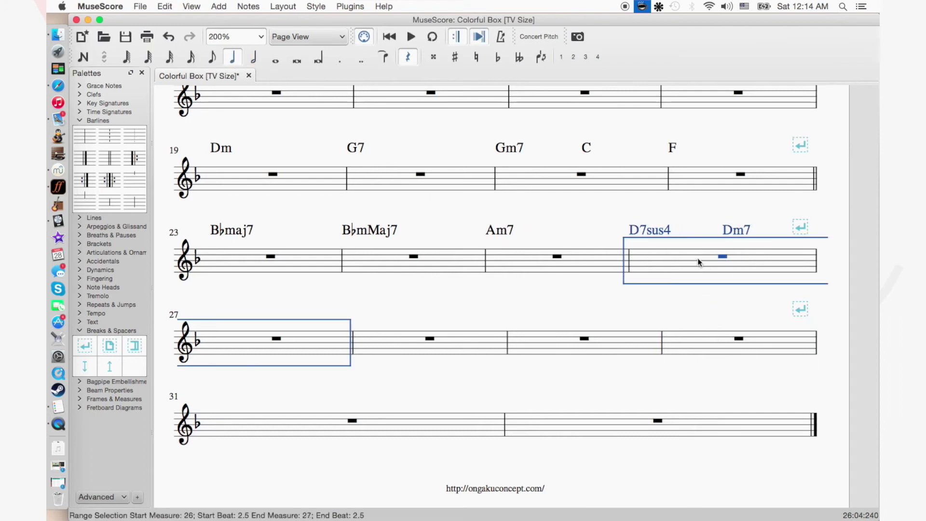
pyautogui.press('Escape')
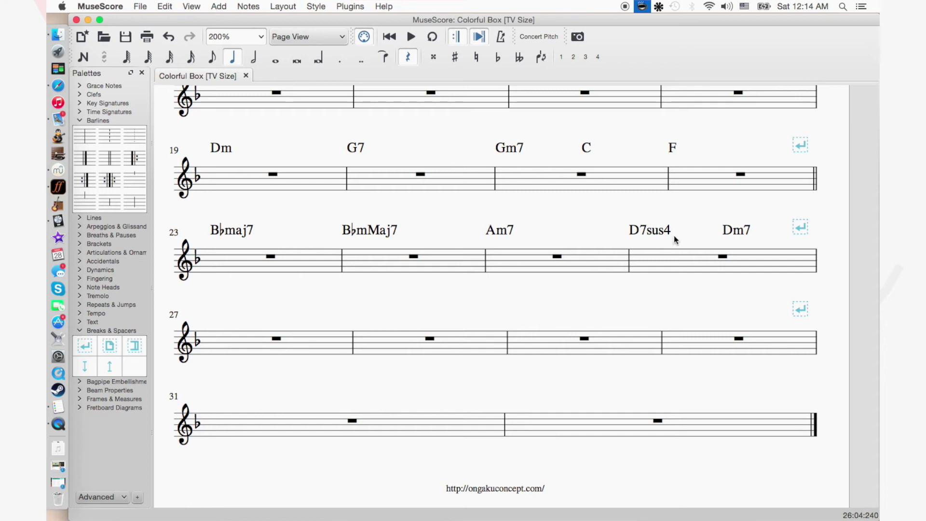
# Edit measure 26's chord symbol from Dm7sus4 back to D7sus4 and switch to Riffstation.
pyautogui.doubleClick(640, 234)
pyautogui.write('m')
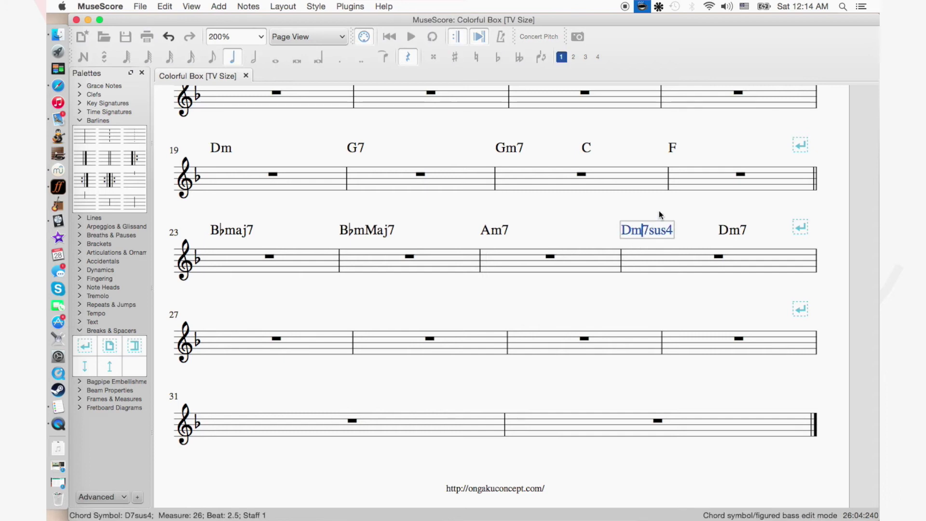
pyautogui.click(661, 208)
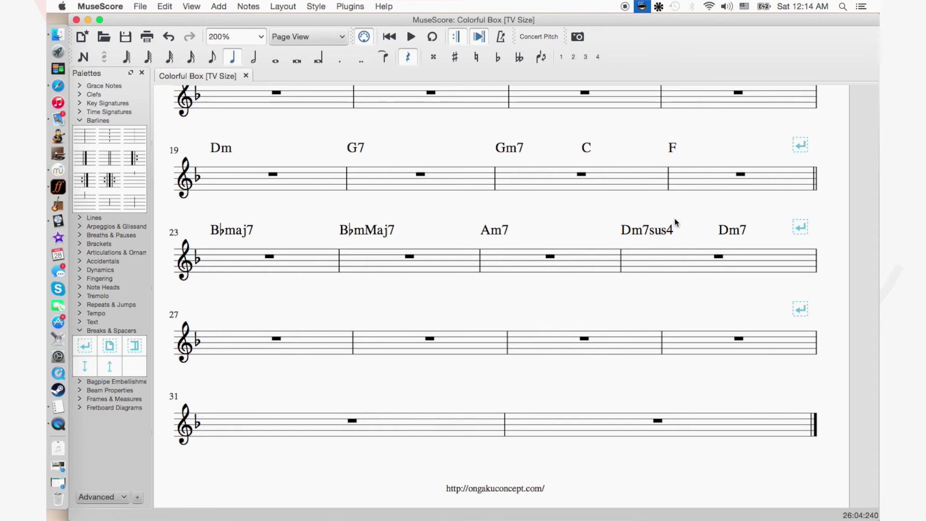
pyautogui.doubleClick(647, 232)
pyautogui.press('BackSpace')
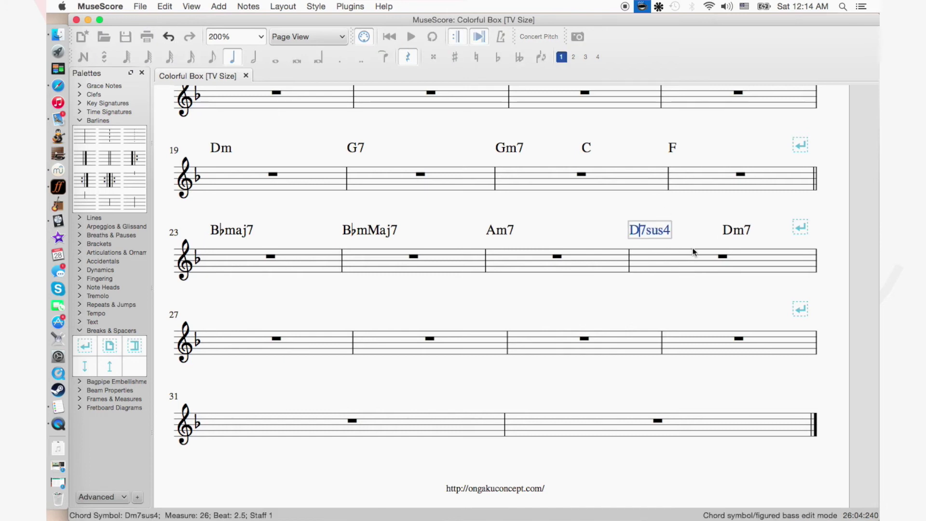
pyautogui.click(697, 226)
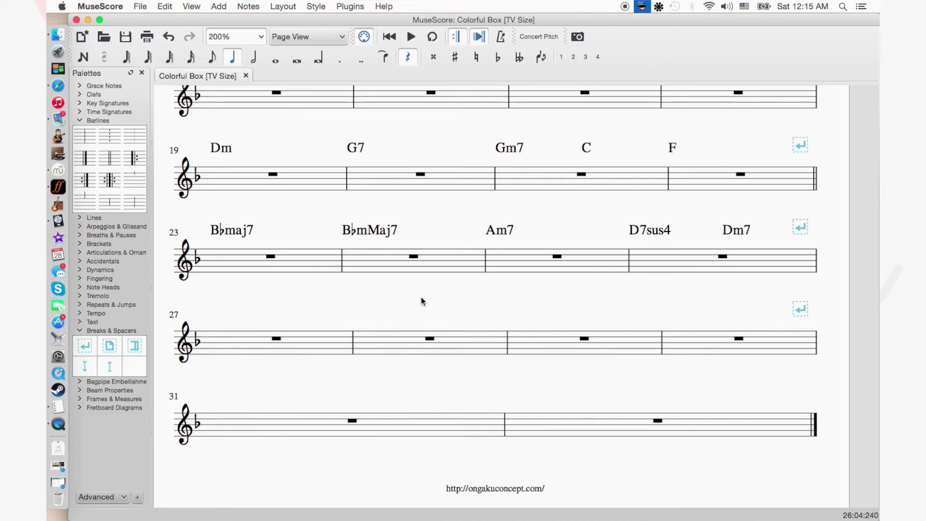
pyautogui.scroll(-1, 421, 297)
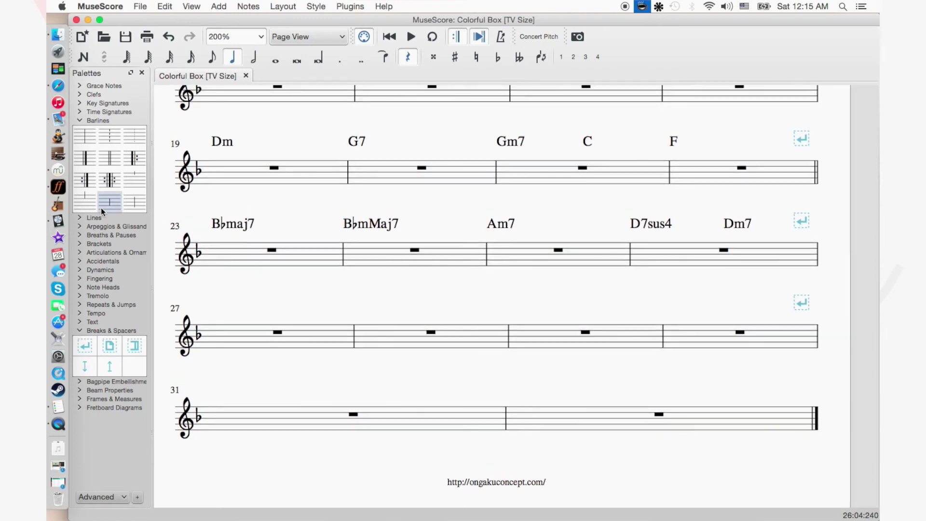
pyautogui.click(58, 188)
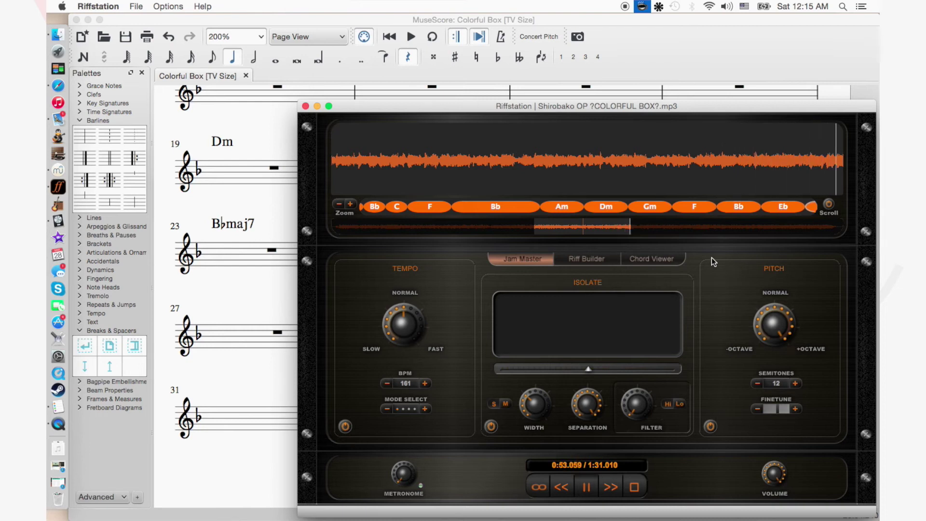
# Replay the song from the Dm chord at 0:35.
pyautogui.press('space')
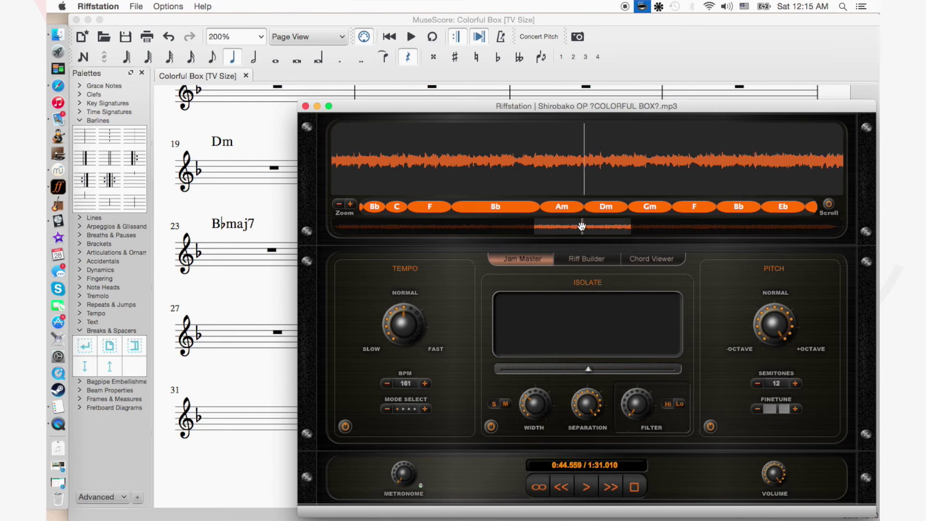
pyautogui.moveTo(578, 226)
pyautogui.mouseDown()
pyautogui.moveTo(558, 227)
pyautogui.moveTo(569, 225)
pyautogui.mouseUp()
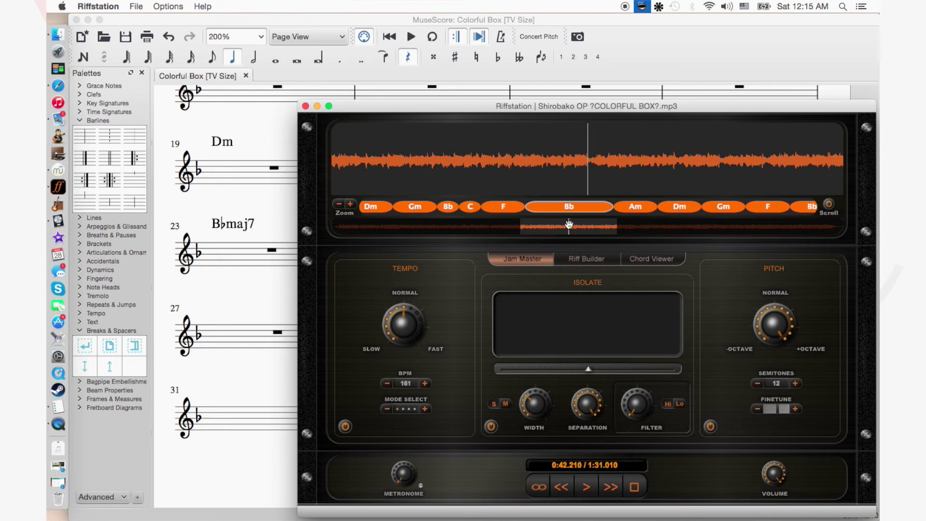
pyautogui.click(383, 153)
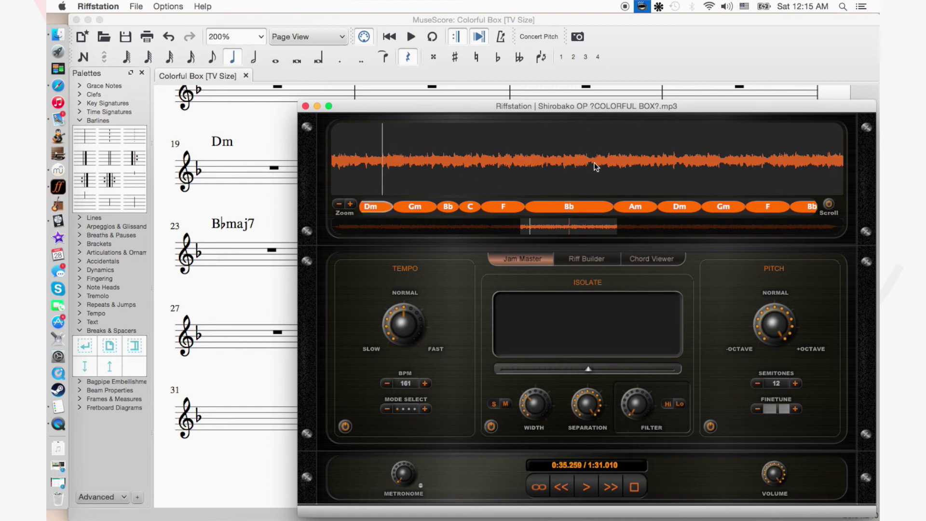
pyautogui.press('space')
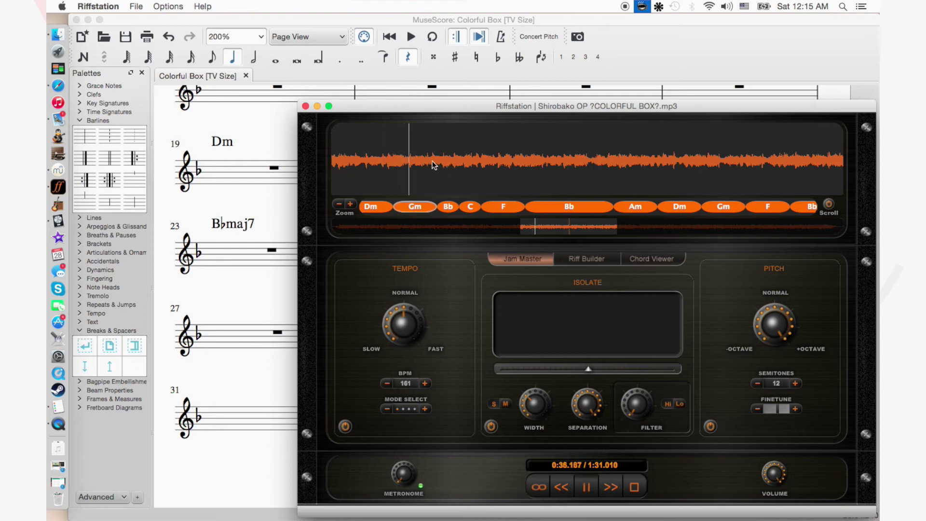
pyautogui.press('space')
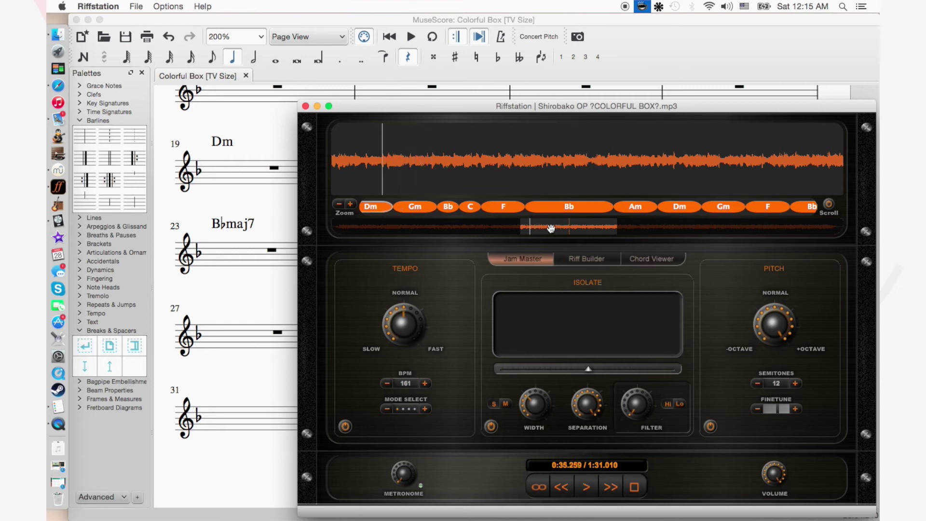
# Move ahead to around 0:49 and replay the Gm passage from 0:46.
pyautogui.moveTo(551, 229)
pyautogui.mouseDown()
pyautogui.moveTo(641, 229)
pyautogui.moveTo(634, 227)
pyautogui.mouseUp()
pyautogui.click(341, 159)
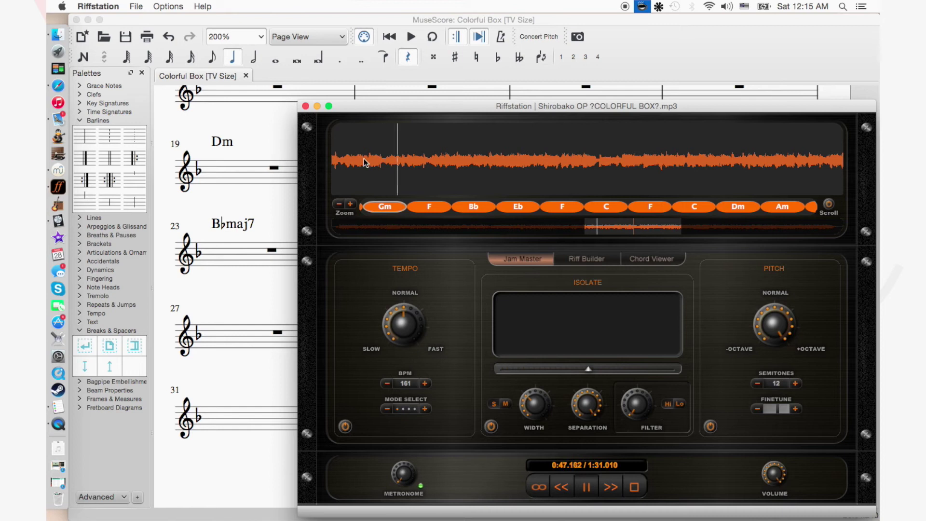
pyautogui.click(363, 158)
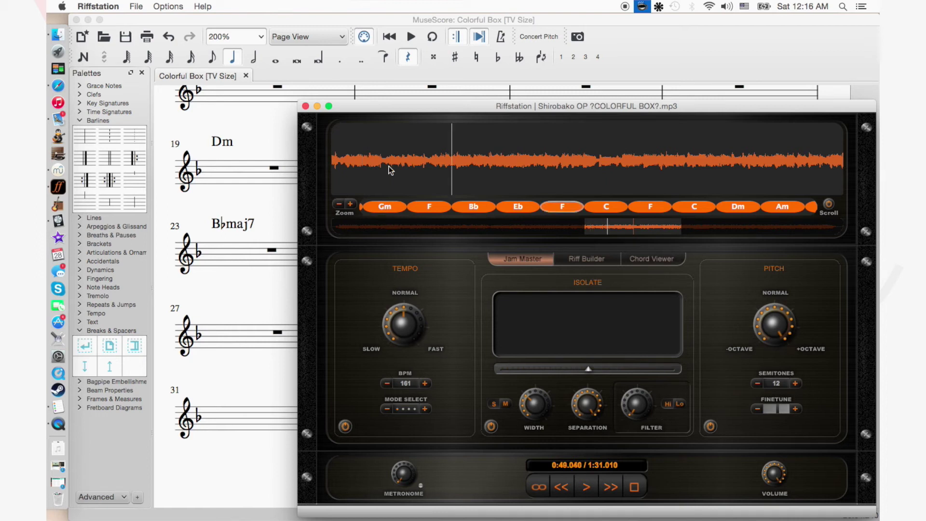
pyautogui.click(363, 154)
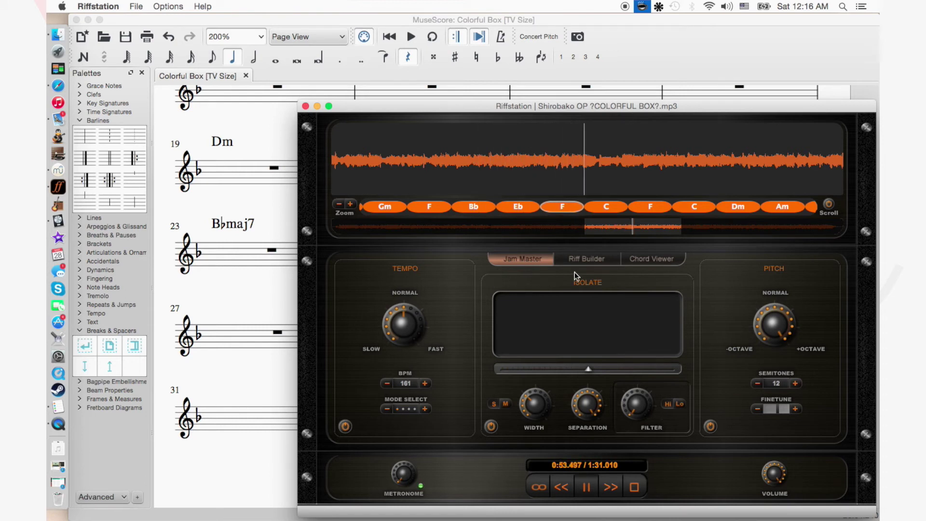
pyautogui.press('space')
# Listen from the F chord near 0:52, then select measure 27's rest in MuseScore.
pyautogui.click(543, 155)
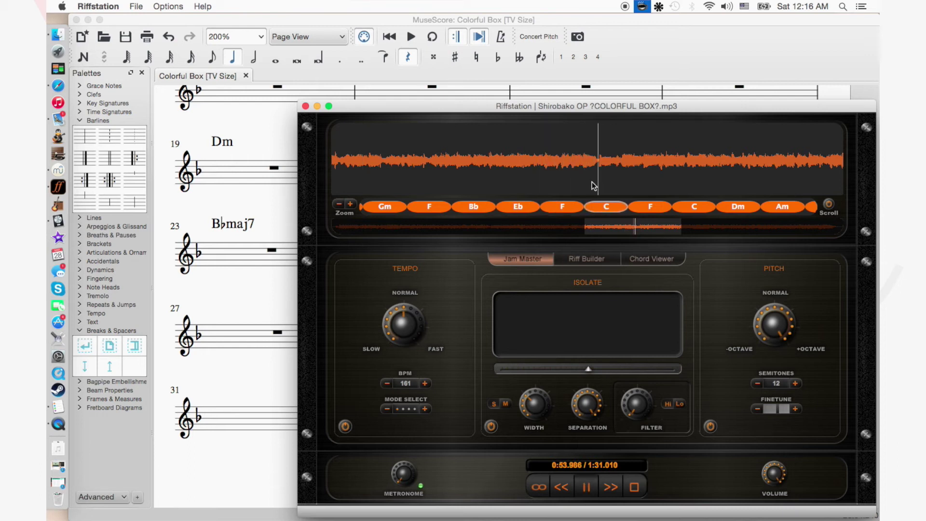
pyautogui.press('space')
pyautogui.press('space')
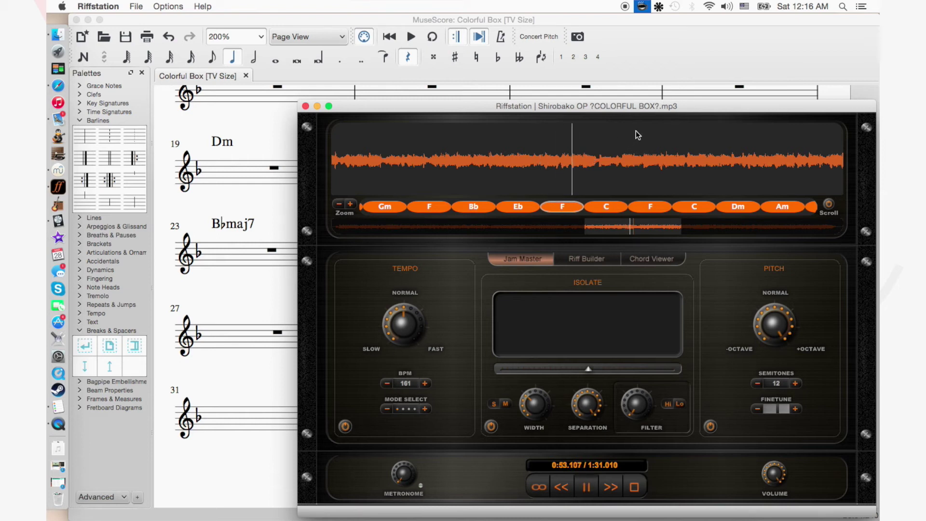
pyautogui.press('space')
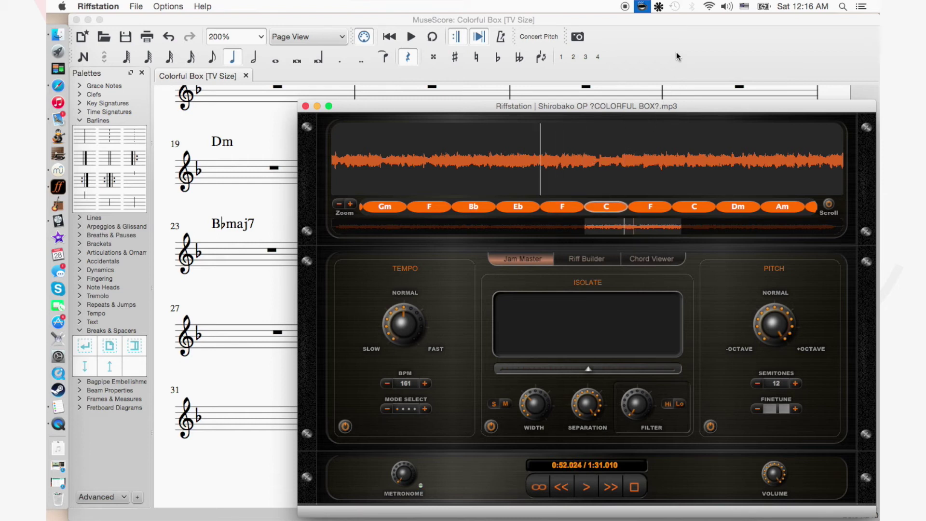
pyautogui.click(677, 51)
pyautogui.click(281, 333)
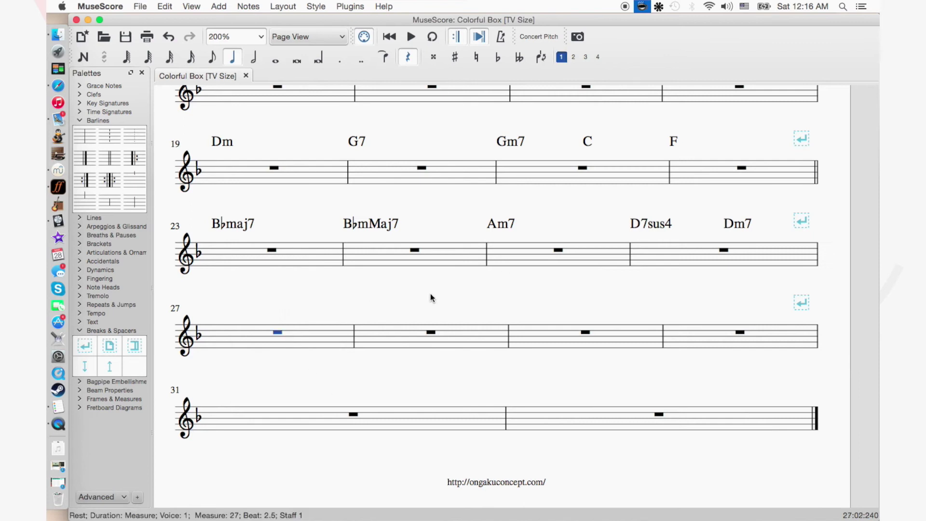
# Enter Gm7, F/A and B♭m over measures 27–29 and save.
pyautogui.press('super+k')
pyautogui.write('Gm7')
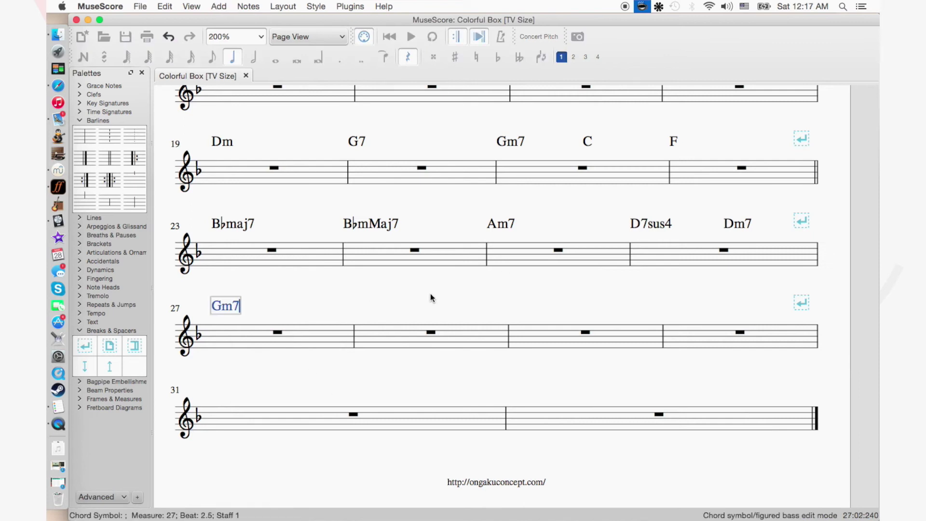
pyautogui.press('space')
pyautogui.write('F/A')
pyautogui.press('space')
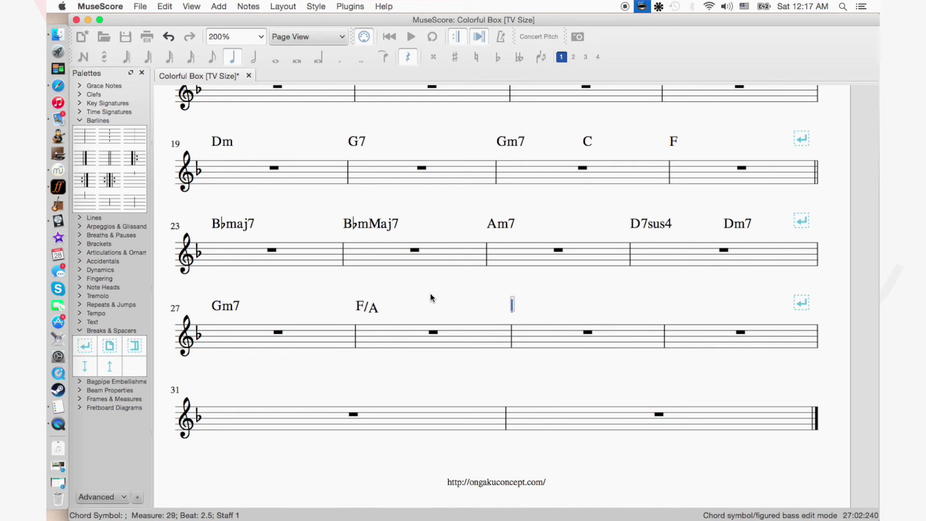
pyautogui.write('Bbm')
pyautogui.press('Escape')
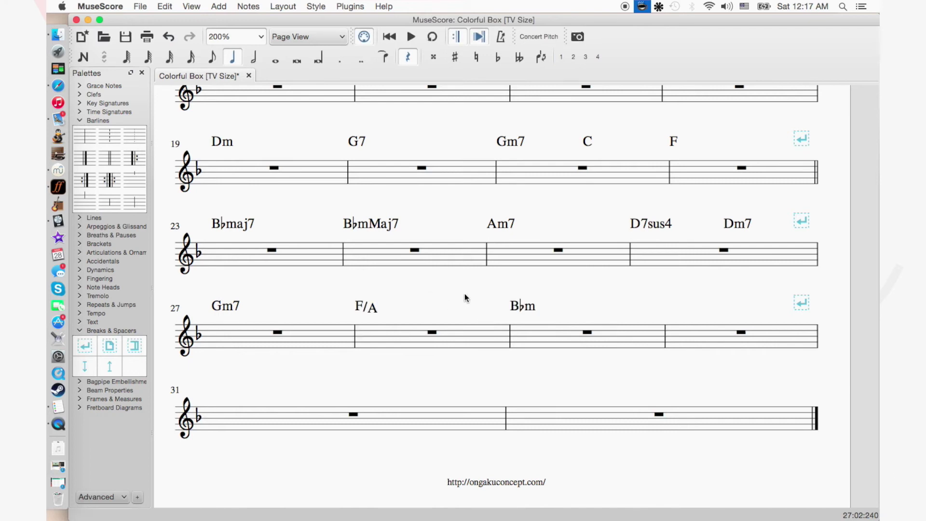
pyautogui.press('super+s')
# Remove the line break after measure 30, add Csus4 and C to measures 31–32, and save.
pyautogui.click(802, 305)
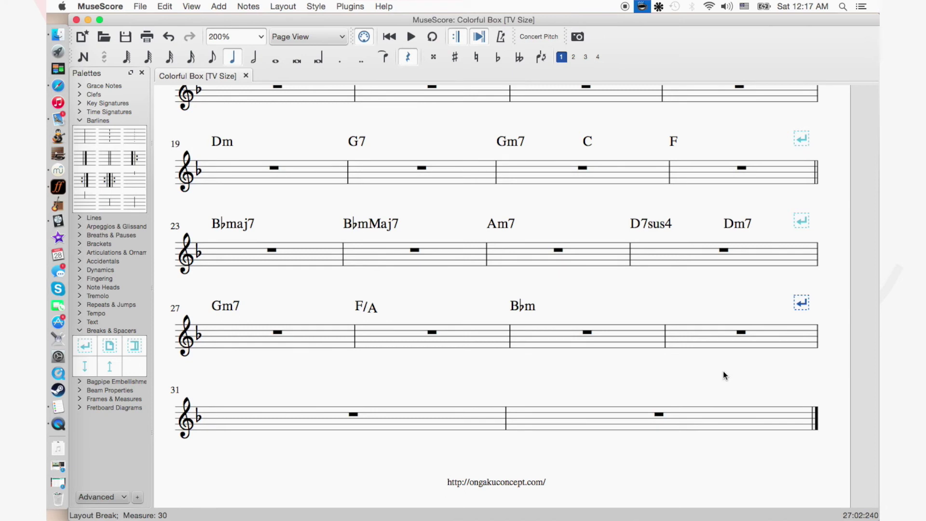
pyautogui.press('Delete')
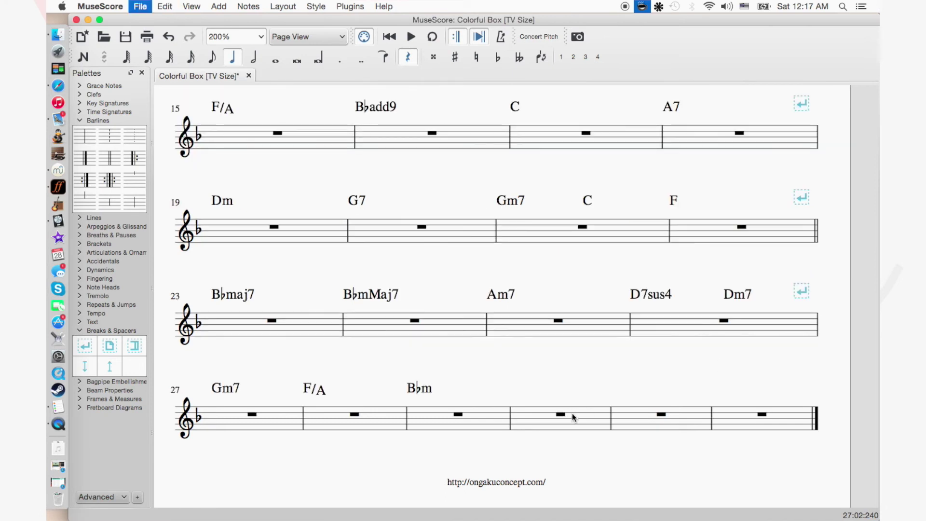
pyautogui.click(665, 420)
pyautogui.click(662, 414)
pyautogui.hotkey('ctrl', 'k')
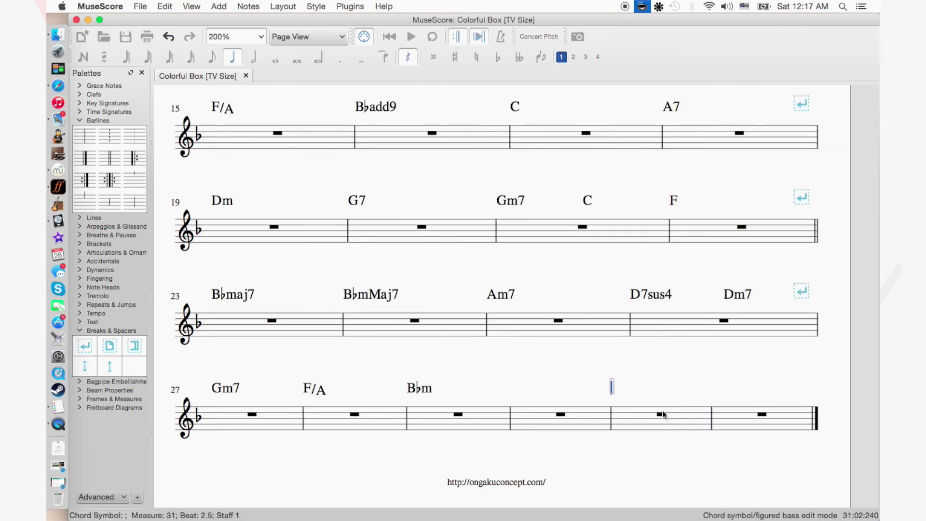
pyautogui.write('Csus4')
pyautogui.press('space')
pyautogui.write('C')
pyautogui.press('Escape')
pyautogui.hotkey('ctrl', 's')
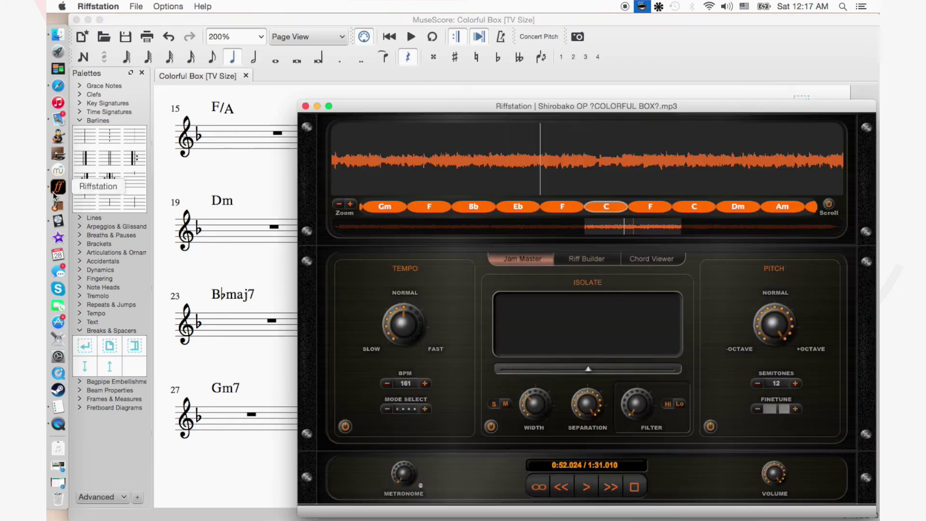
pyautogui.click(58, 187)
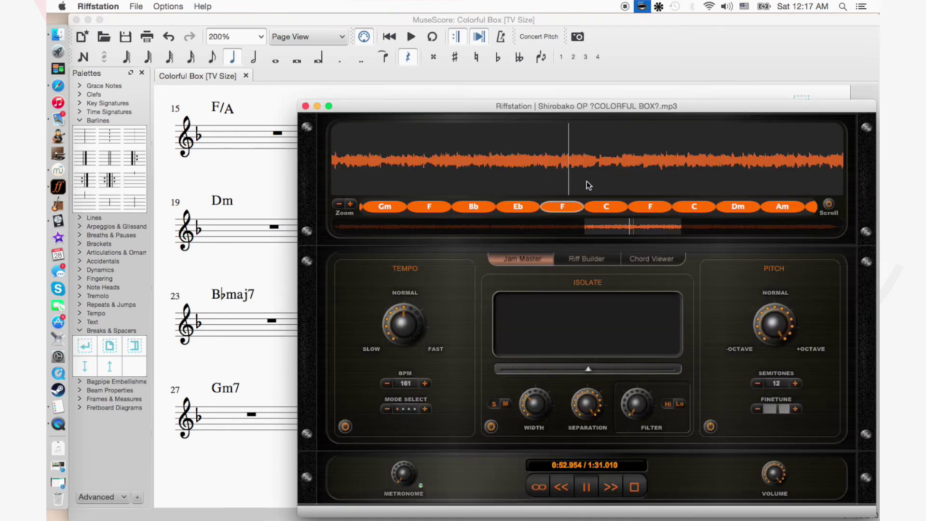
# Replay the song from around 0:49, then bring the MuseScore chart back up.
pyautogui.click(459, 154)
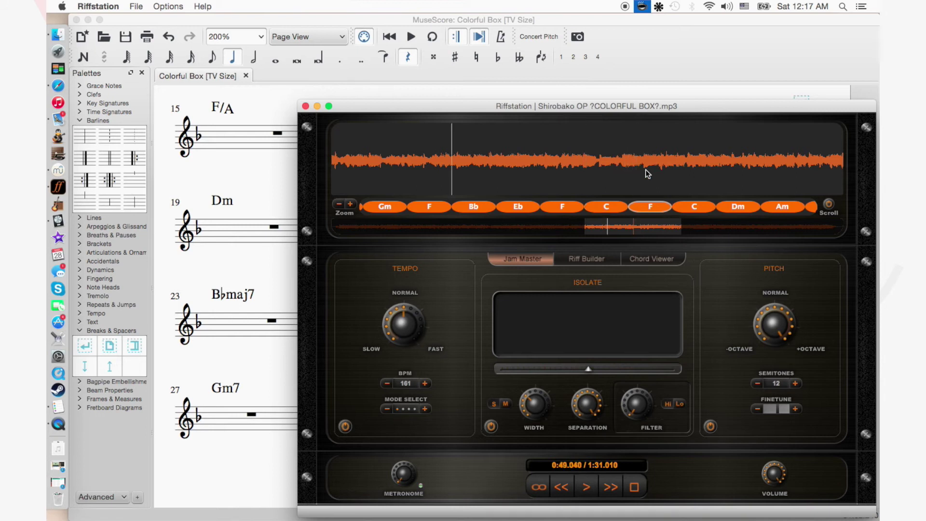
pyautogui.click(629, 161)
pyautogui.moveTo(603, 229); pyautogui.dragTo(641, 228)
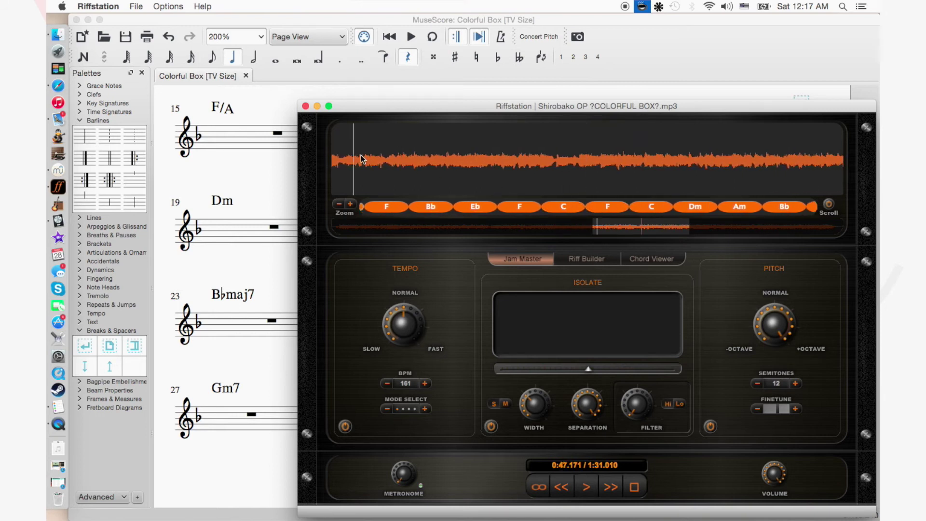
pyautogui.click(694, 53)
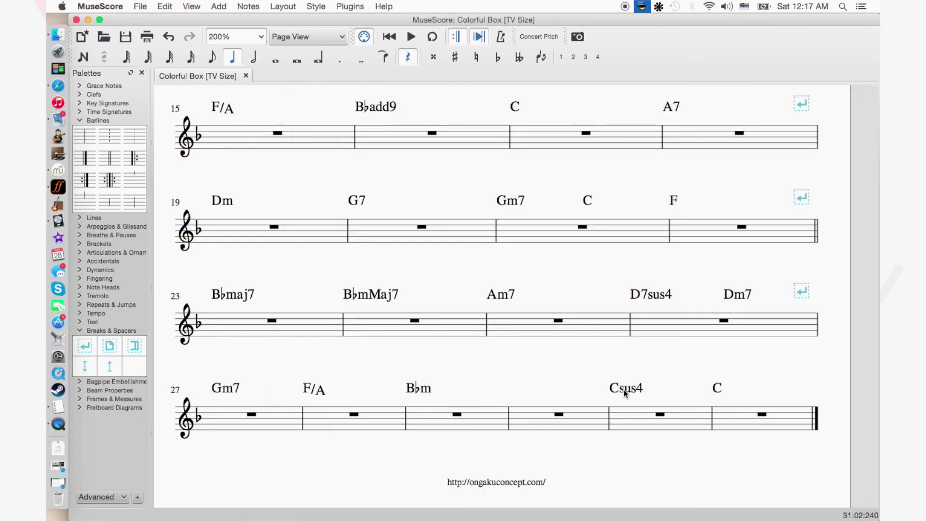
# Try moving Csus4 onto measure 30's last eighth, then undo to restore Csus4 over measure 31.
pyautogui.click(625, 394)
pyautogui.press('super+x')
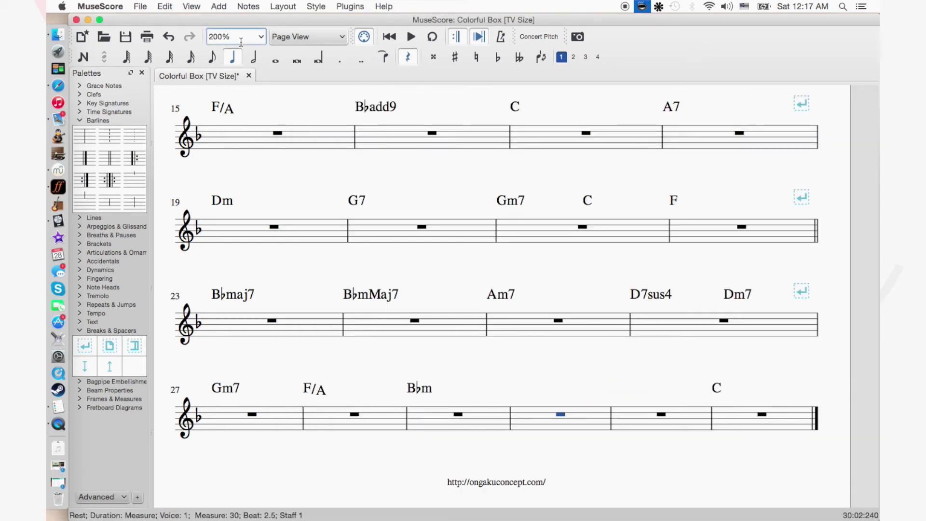
pyautogui.click(253, 57)
pyautogui.click(361, 57)
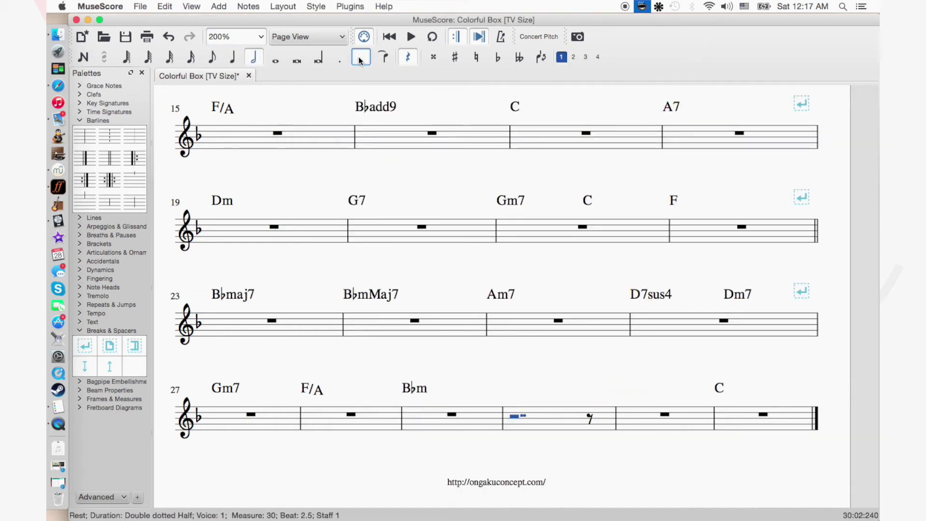
pyautogui.click(593, 419)
pyautogui.press('super+k')
pyautogui.write('Csus')
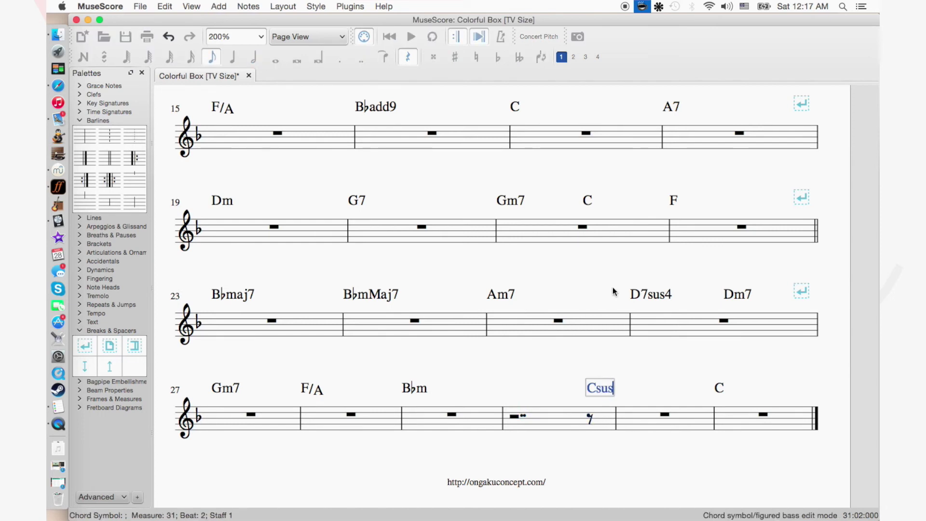
pyautogui.write('4')
pyautogui.click(566, 383)
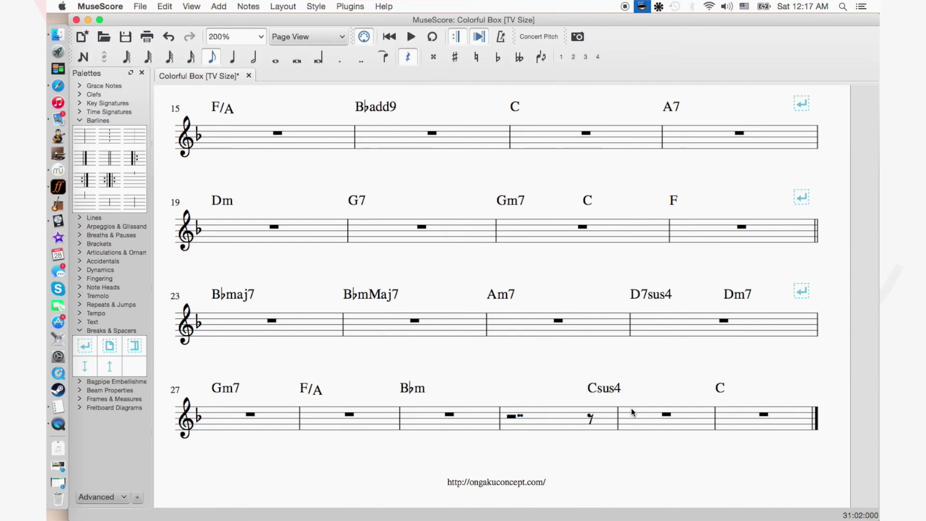
pyautogui.press('super+z')
pyautogui.press('super+z')
pyautogui.press('super+z')
pyautogui.press('super+z')
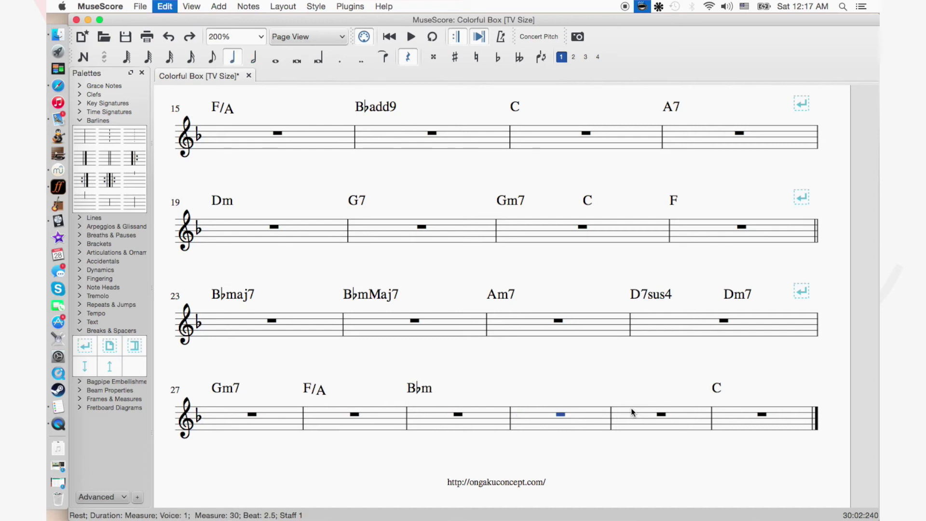
pyautogui.press('super+z')
# Split measure 31's rest into a double-dotted half plus eighth and add C on that eighth.
pyautogui.click(658, 415)
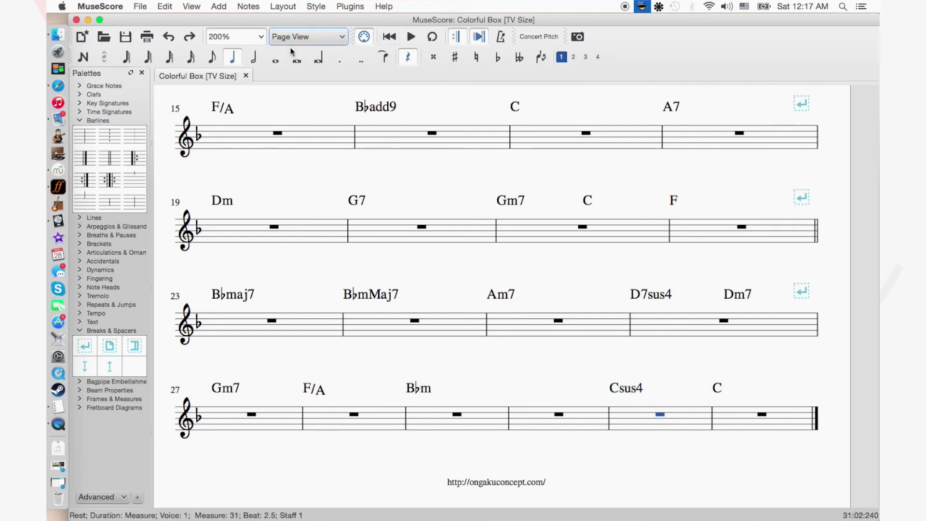
pyautogui.click(253, 57)
pyautogui.click(360, 58)
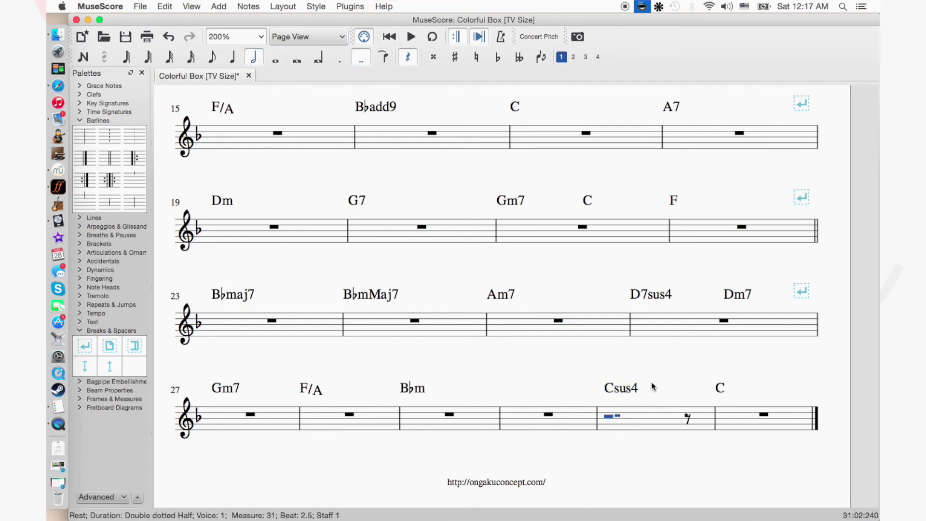
pyautogui.click(687, 420)
pyautogui.press('super+k')
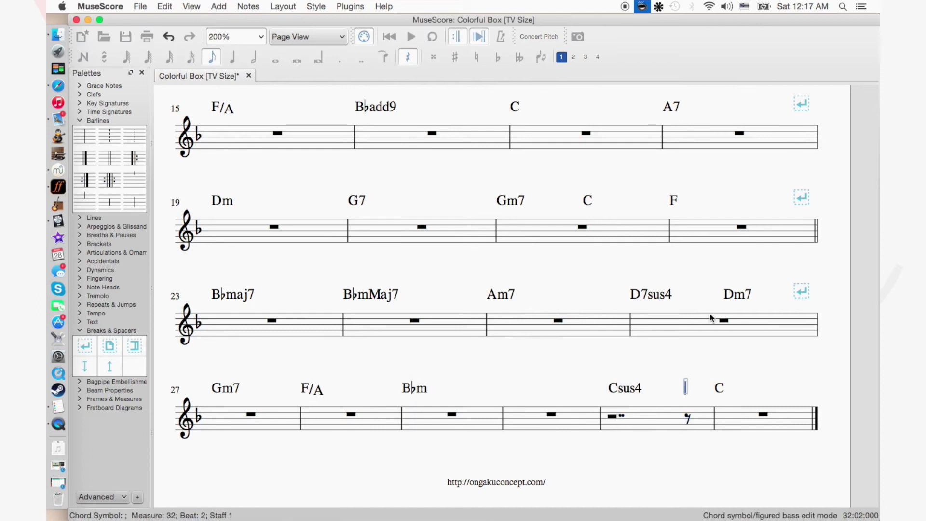
pyautogui.write('C')
pyautogui.click(732, 369)
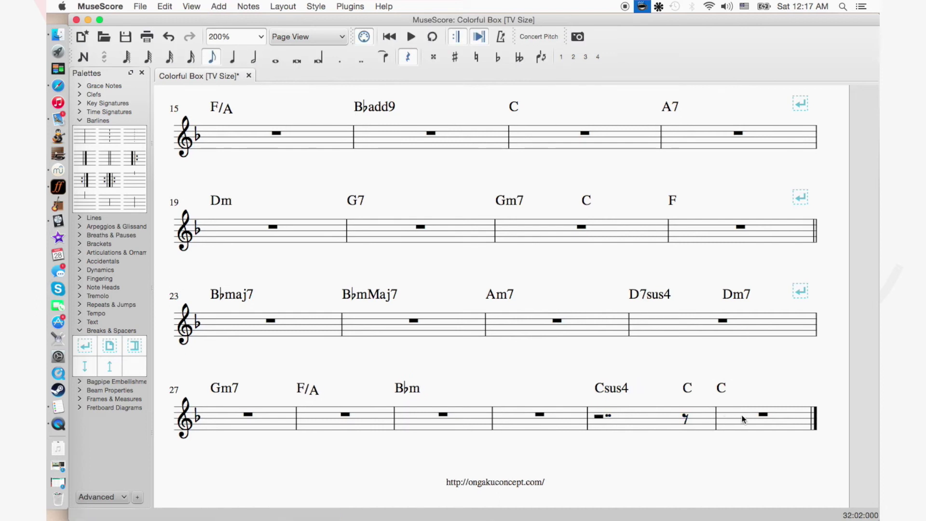
# Delete the duplicate C in measure 32, reset measure 31 to a full rest, save, and switch to Riffstation.
pyautogui.click(742, 417)
pyautogui.click(721, 388)
pyautogui.press('Delete')
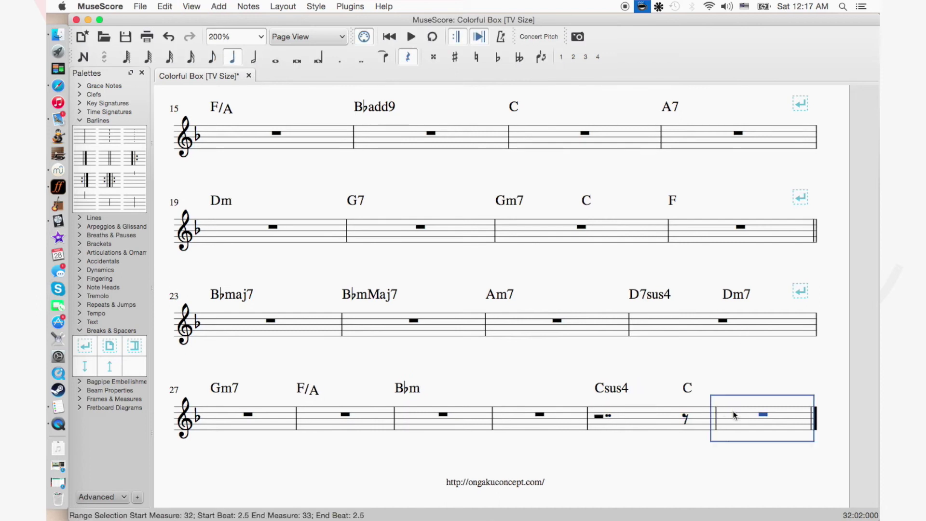
pyautogui.click(671, 423)
pyautogui.press('Delete')
pyautogui.click(736, 378)
pyautogui.press('super+s')
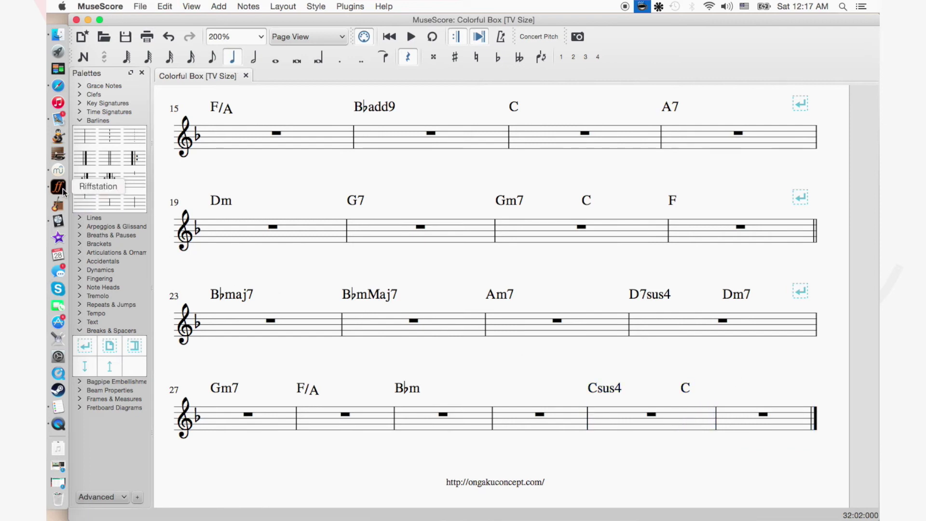
pyautogui.click(63, 192)
# Play the song from about 0:52 through the F, C, Dm, Am, Bb section, stopping at 0:55.
pyautogui.click(532, 159)
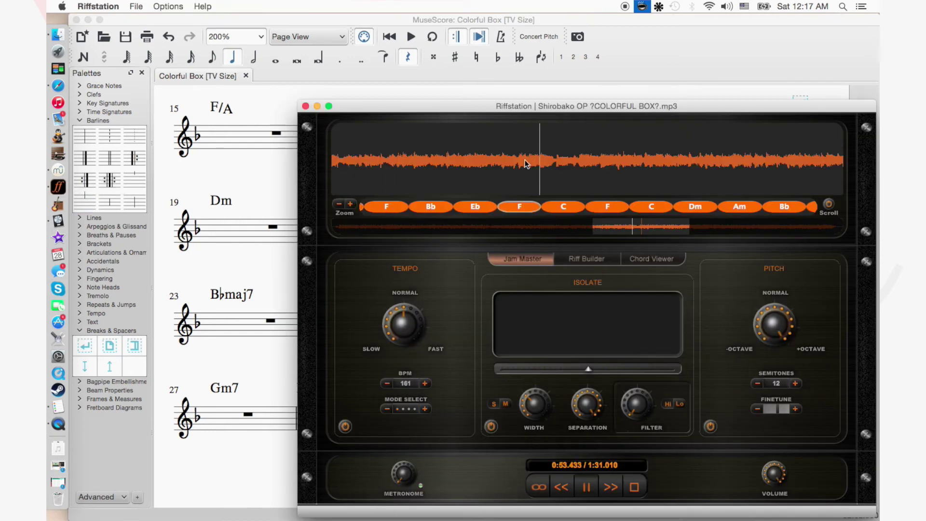
pyautogui.click(497, 155)
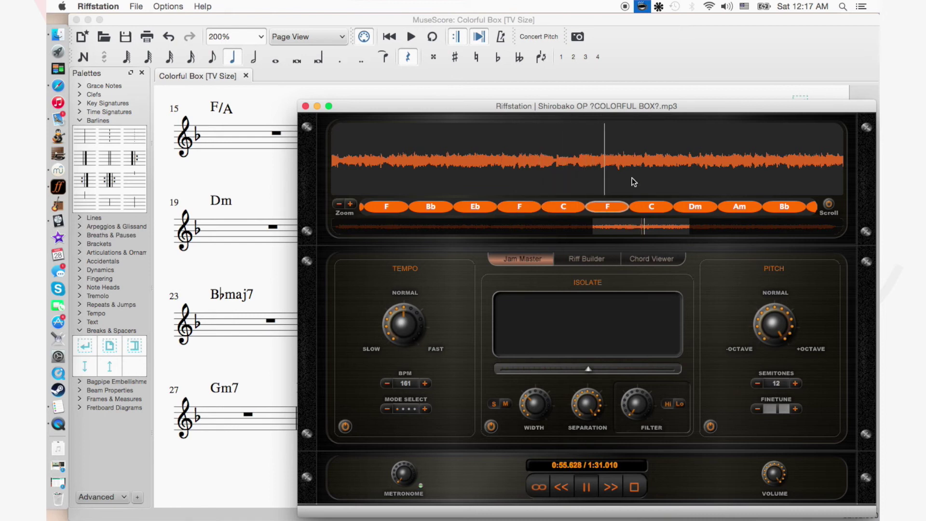
pyautogui.moveTo(643, 227); pyautogui.dragTo(672, 230)
pyautogui.click(352, 159)
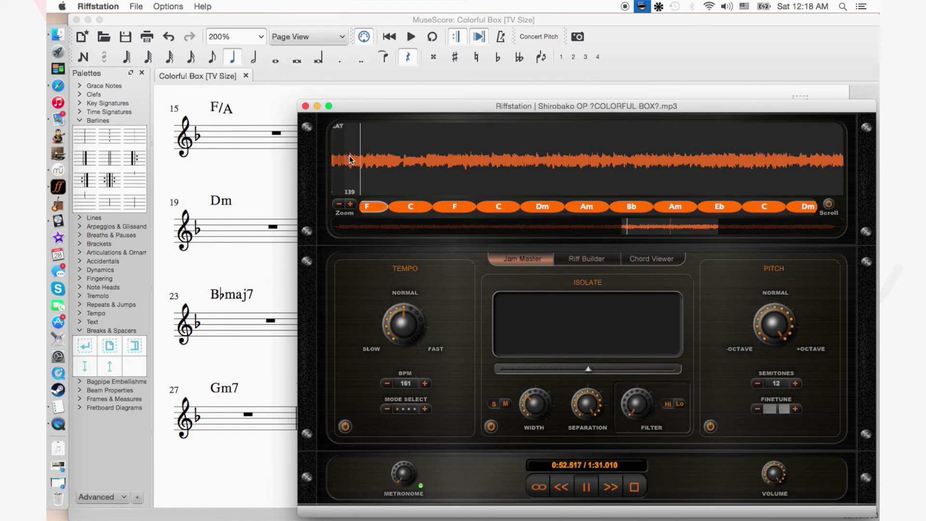
pyautogui.click(433, 149)
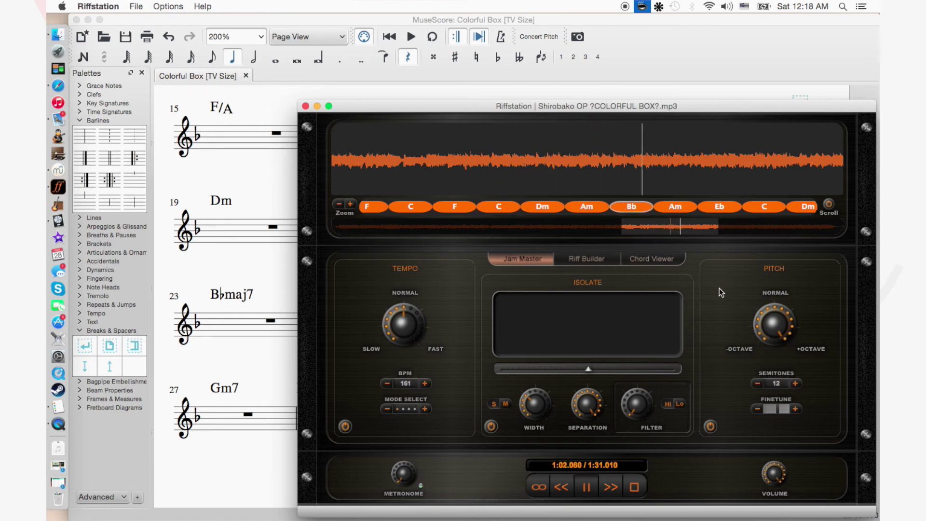
pyautogui.press('space')
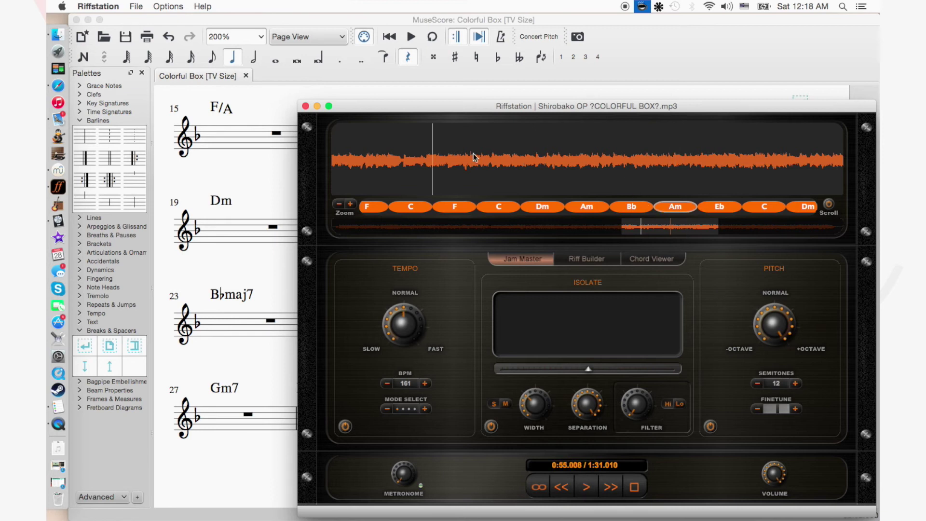
# Back in MuseScore, scroll through the chart and select the final measure 32 to add bars after it.
pyautogui.click(677, 77)
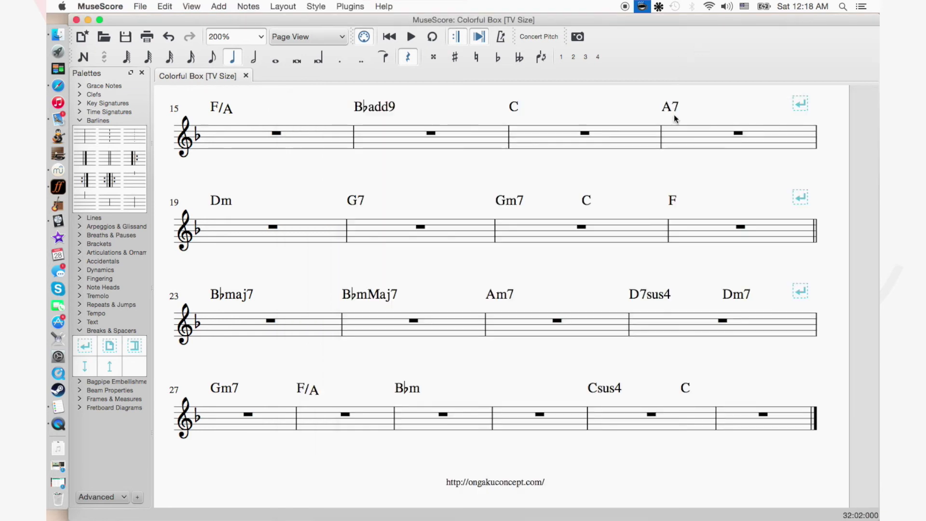
pyautogui.scroll(10, 640, 227)
pyautogui.scroll(1, 640, 226)
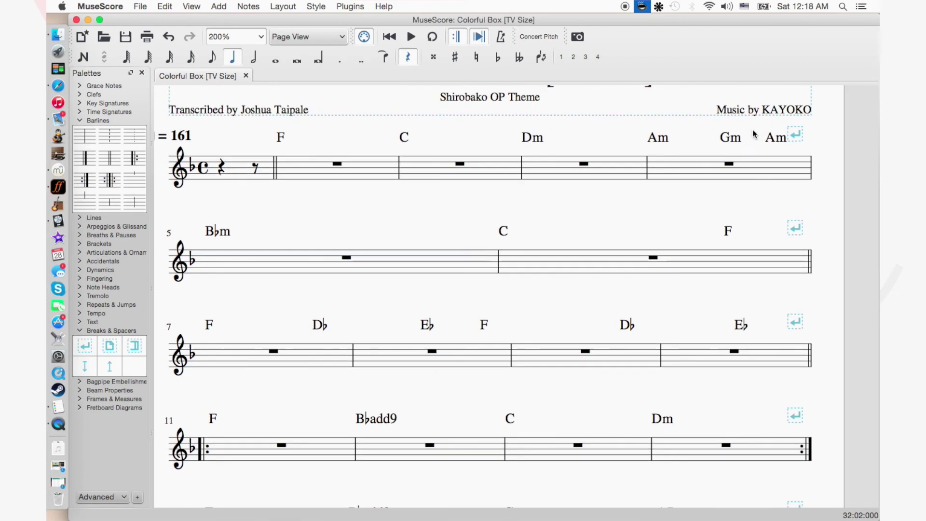
pyautogui.scroll(-8, 655, 246)
pyautogui.scroll(-5, 655, 246)
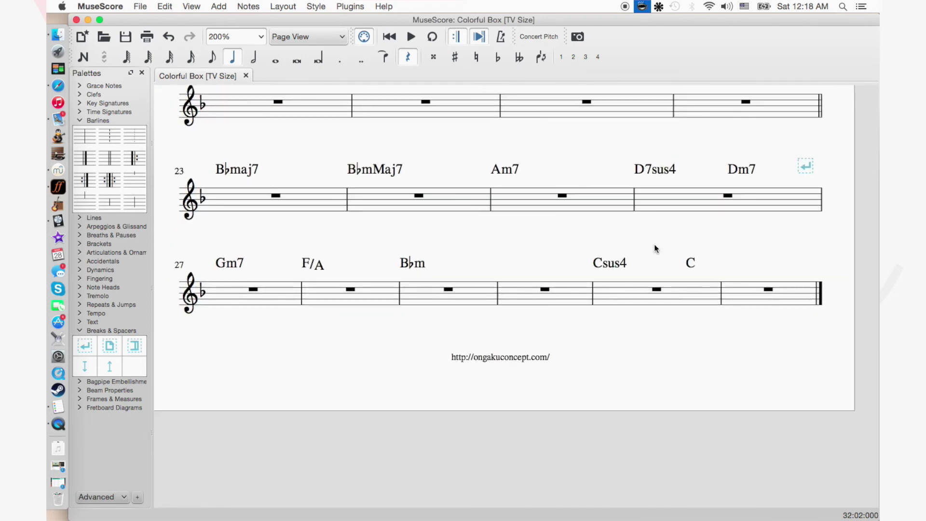
pyautogui.scroll(2, 654, 246)
pyautogui.hscroll(-10, 740, 282)
pyautogui.scroll(5, 740, 282)
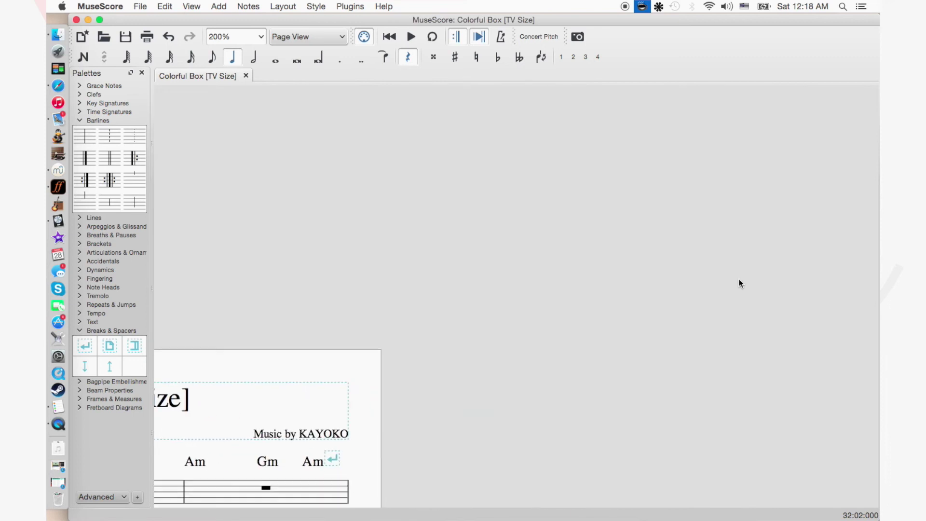
pyautogui.scroll(-5, 739, 278)
pyautogui.hscroll(10, 739, 279)
pyautogui.hscroll(2, 739, 285)
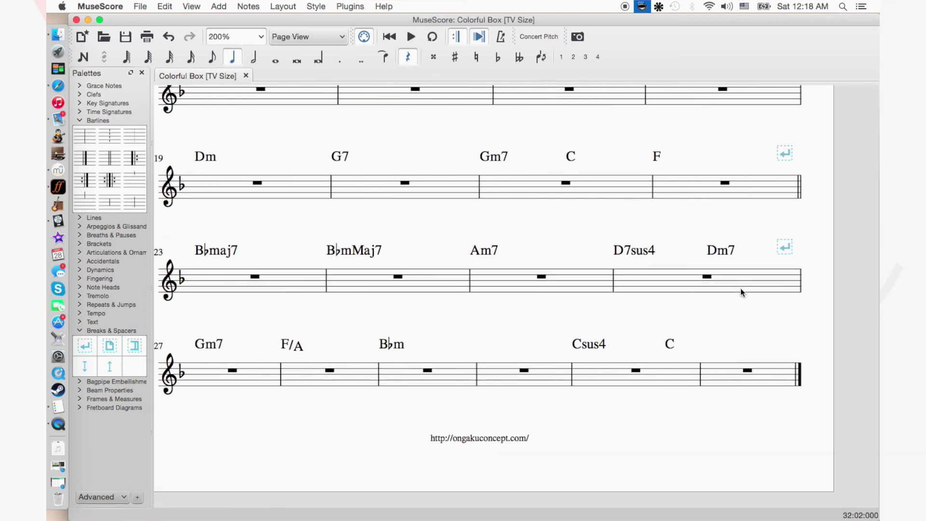
pyautogui.click(715, 372)
pyautogui.click(248, 6)
# Append 16 measures to the end of the score.
pyautogui.moveTo(218, 6)
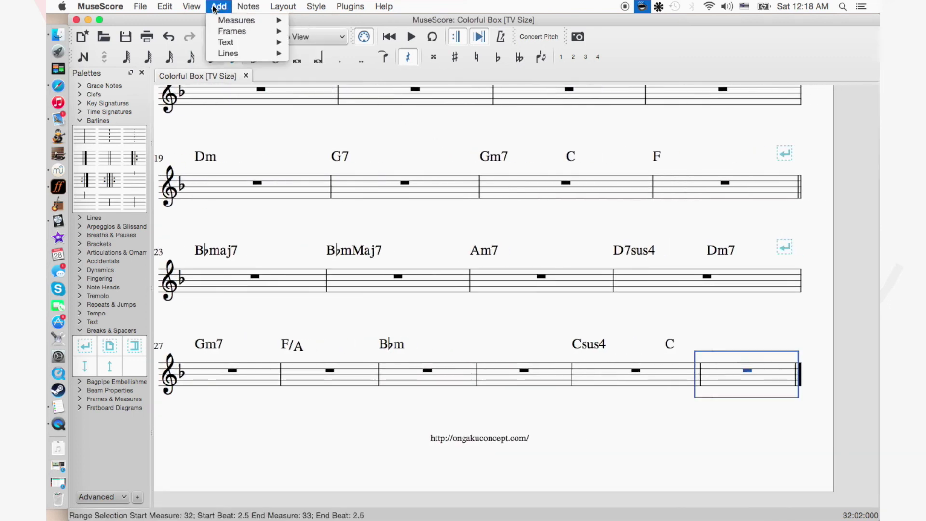
pyautogui.moveTo(236, 21)
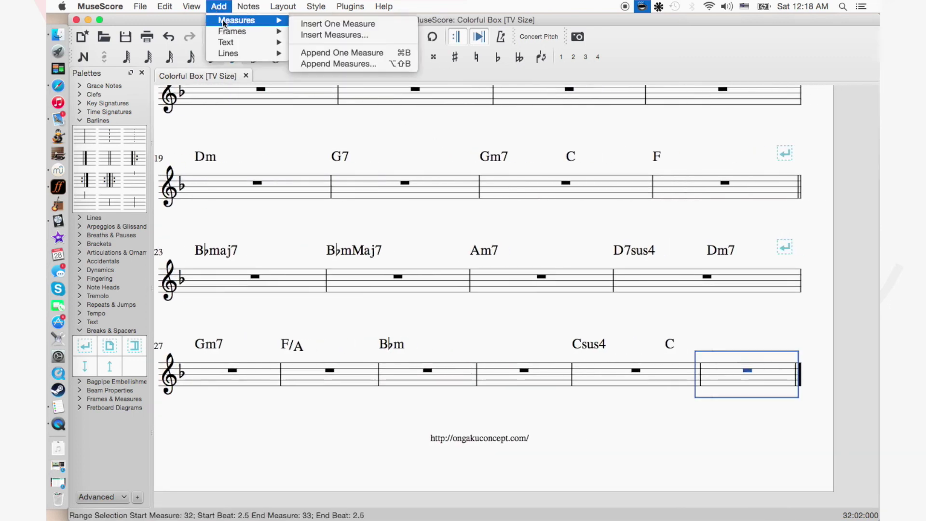
pyautogui.click(330, 64)
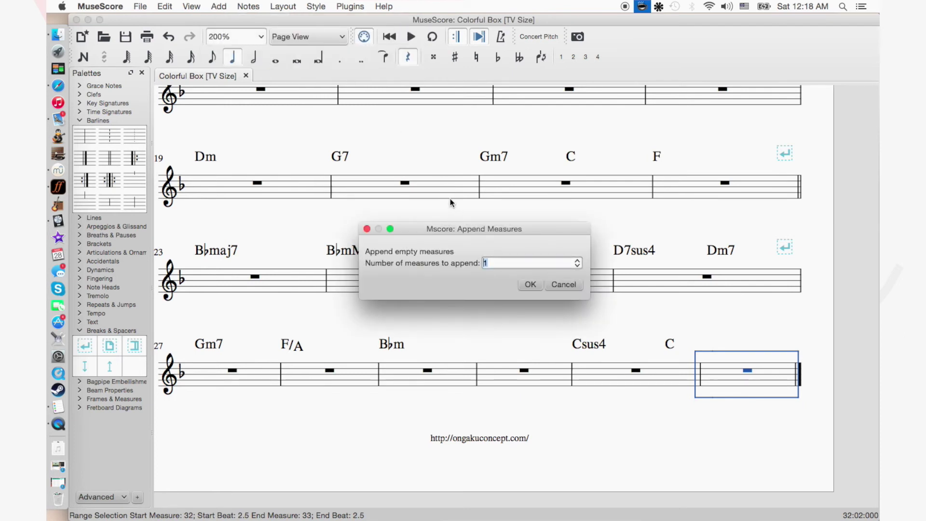
pyautogui.write('16')
pyautogui.press('Return')
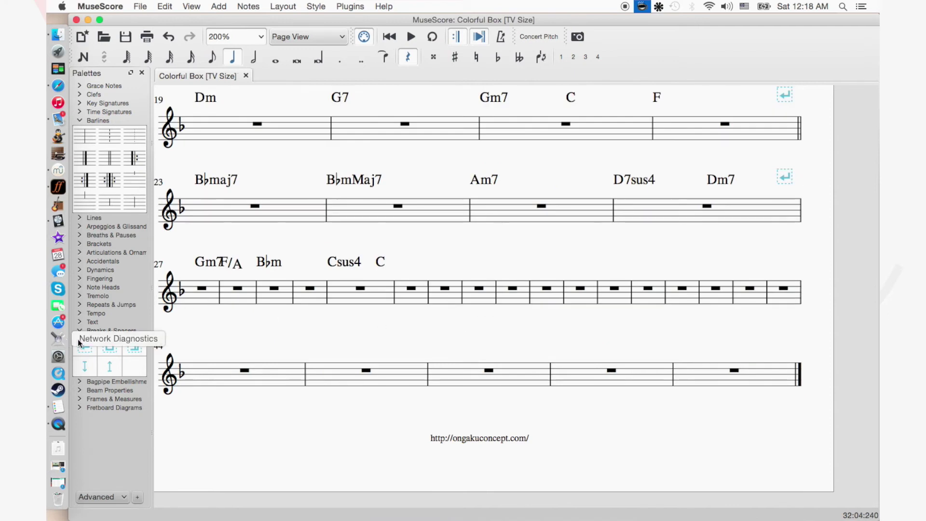
# Put a line break and a double barline on measure 32, then save the chart.
pyautogui.moveTo(85, 345); pyautogui.dragTo(379, 291)
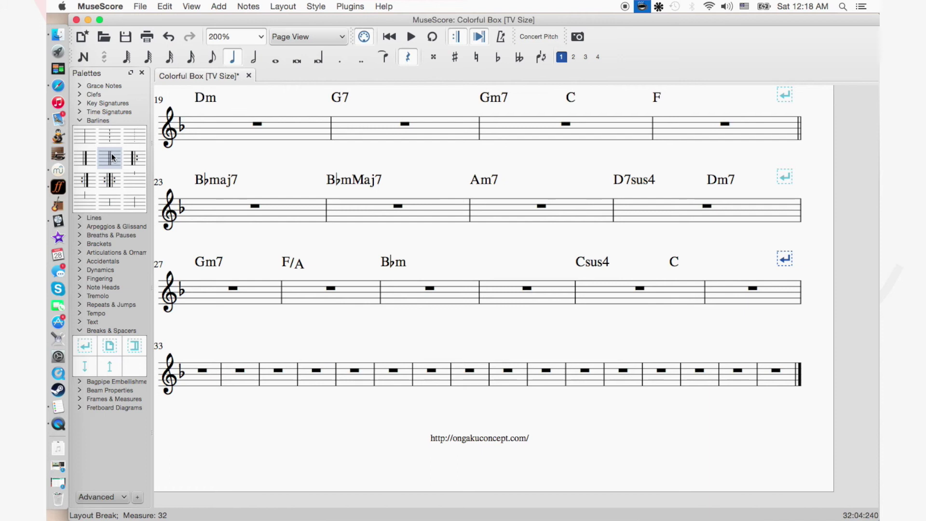
pyautogui.moveTo(111, 157); pyautogui.dragTo(726, 284)
pyautogui.press('Escape')
pyautogui.scroll(-1, 688, 355)
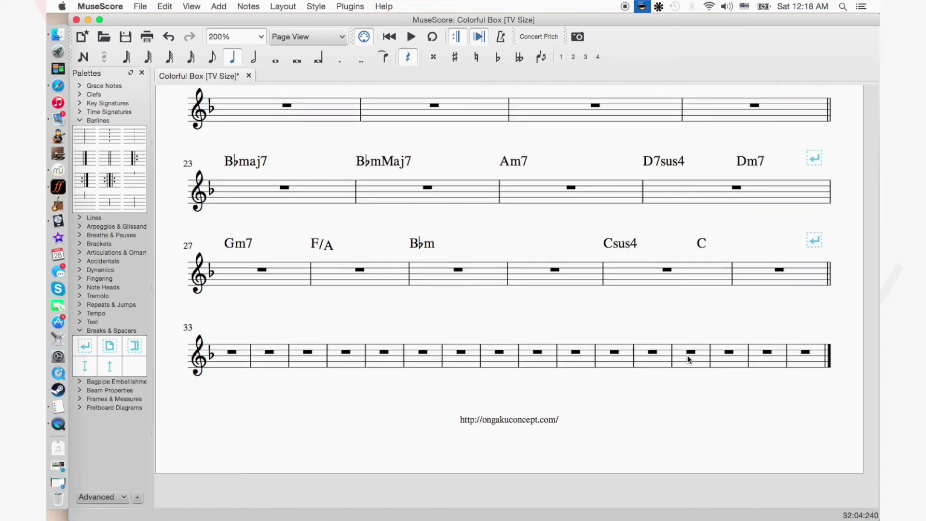
pyautogui.scroll(1, 687, 355)
pyautogui.press('super+s')
pyautogui.moveTo(85, 346); pyautogui.dragTo(340, 376)
# Enter chords F, C, Dm and Am over the first four new measures and save.
pyautogui.click(287, 378)
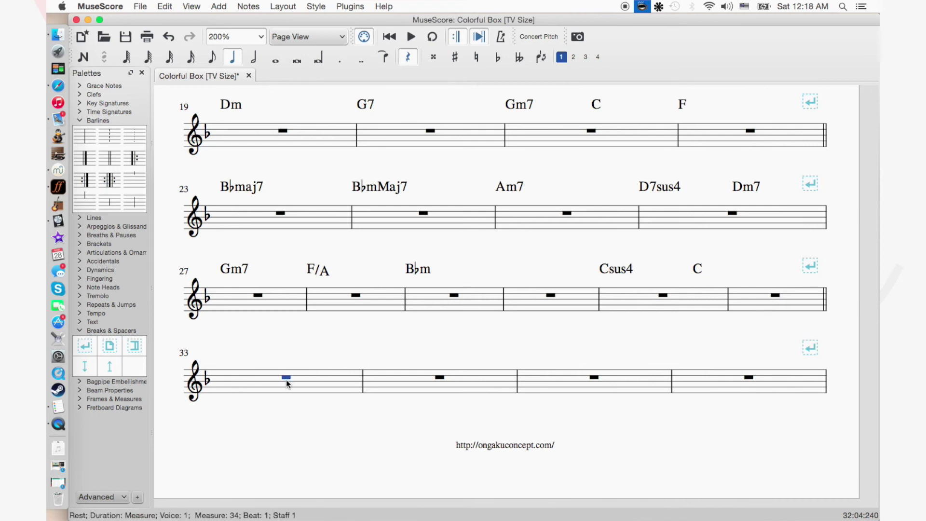
pyautogui.hotkey('ctrl', 'k')
pyautogui.write('F')
pyautogui.press('space')
pyautogui.write('C')
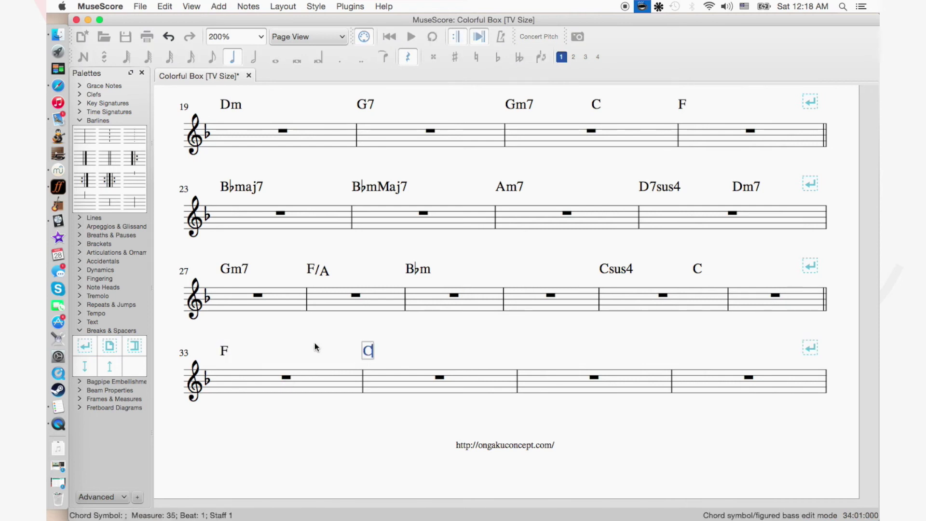
pyautogui.press('space')
pyautogui.write('Dm')
pyautogui.press('space')
pyautogui.write('Am')
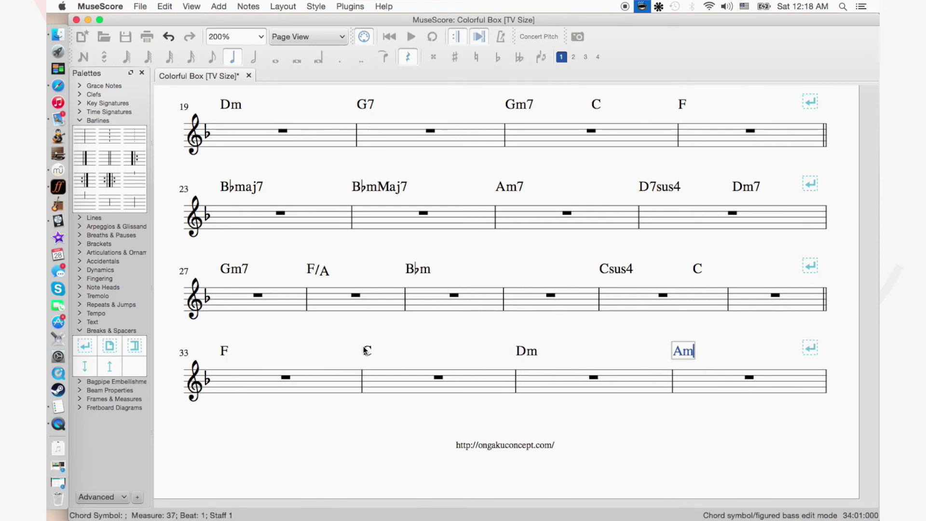
pyautogui.press('space')
pyautogui.press('Escape')
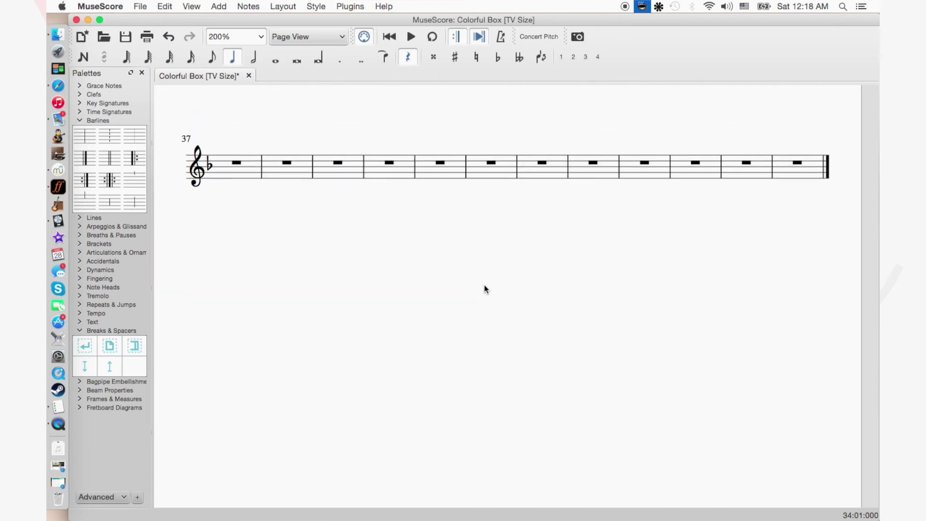
pyautogui.press('super+s')
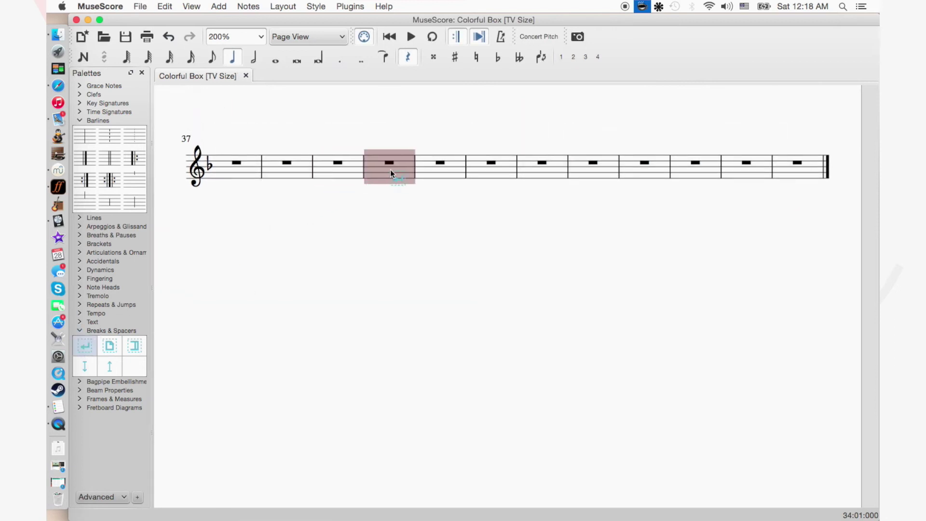
# Add line breaks after measures 40 and 44, then switch back to Riffstation.
pyautogui.moveTo(390, 169); pyautogui.dragTo(390, 169)
pyautogui.moveTo(85, 345); pyautogui.dragTo(440, 276)
pyautogui.click(288, 162)
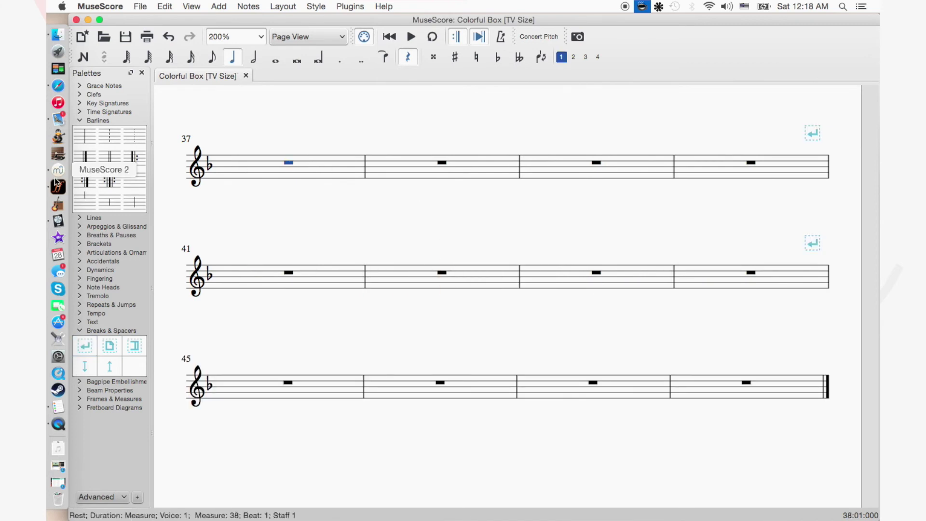
pyautogui.click(58, 186)
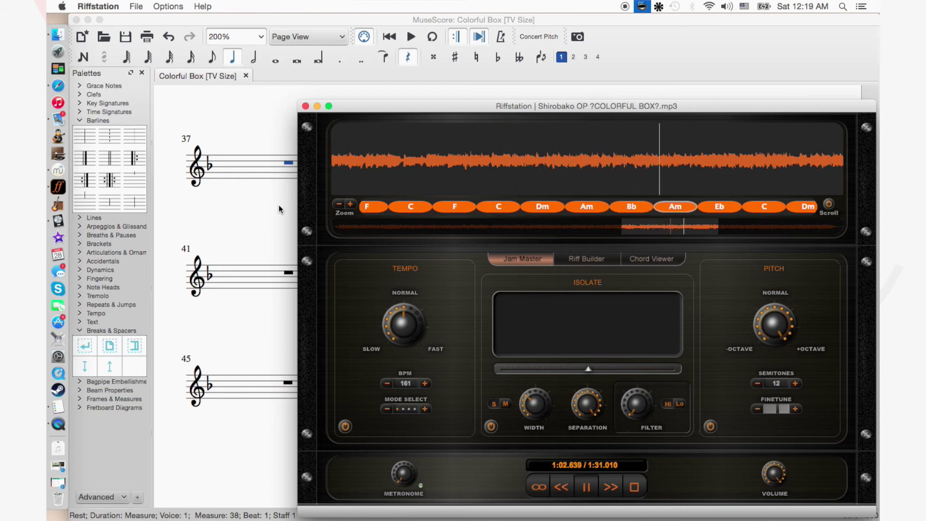
pyautogui.click(646, 158)
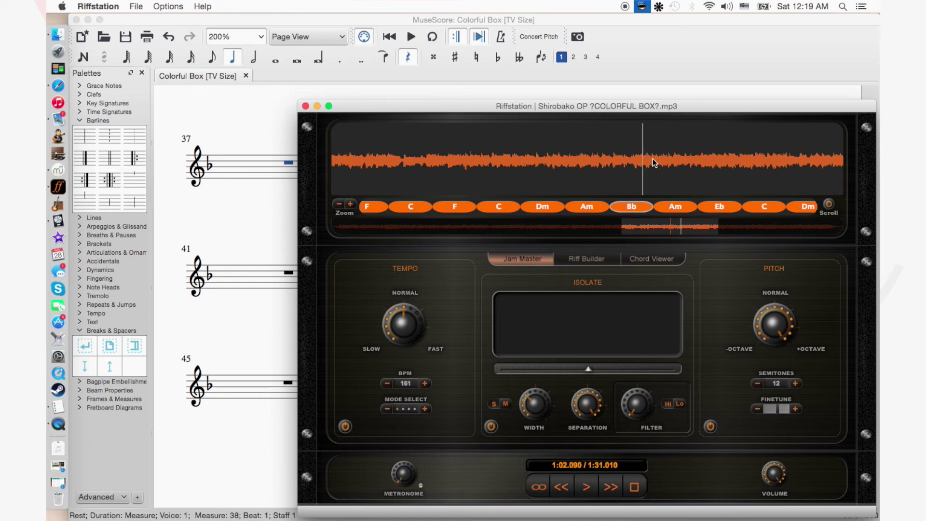
pyautogui.press('space')
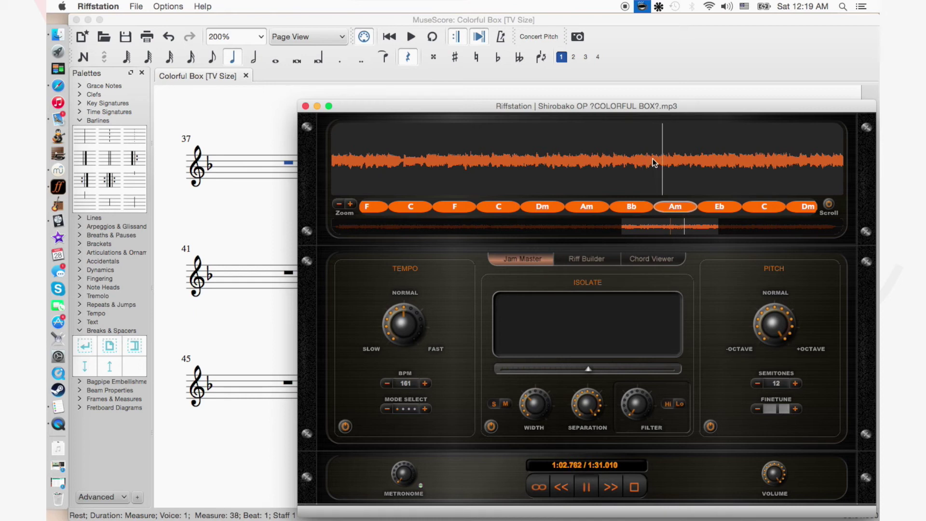
pyautogui.press('space')
pyautogui.press('space')
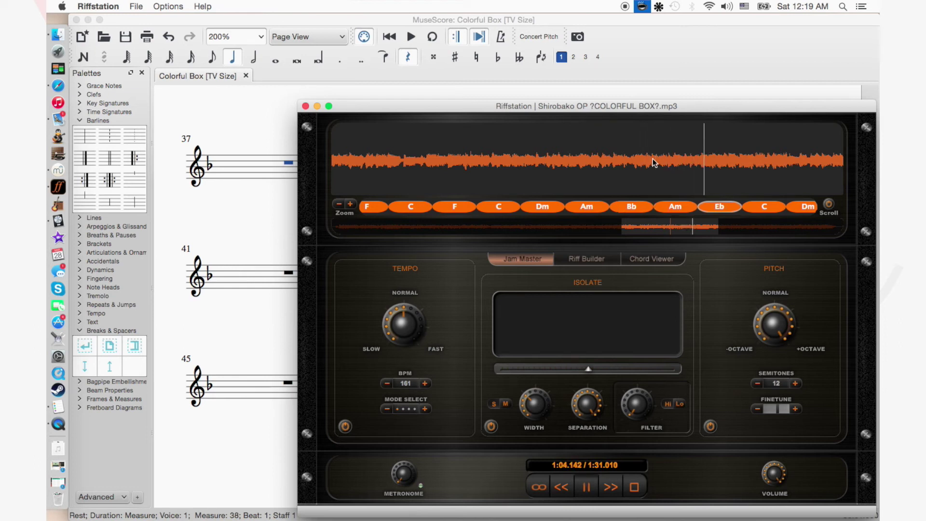
pyautogui.click(748, 66)
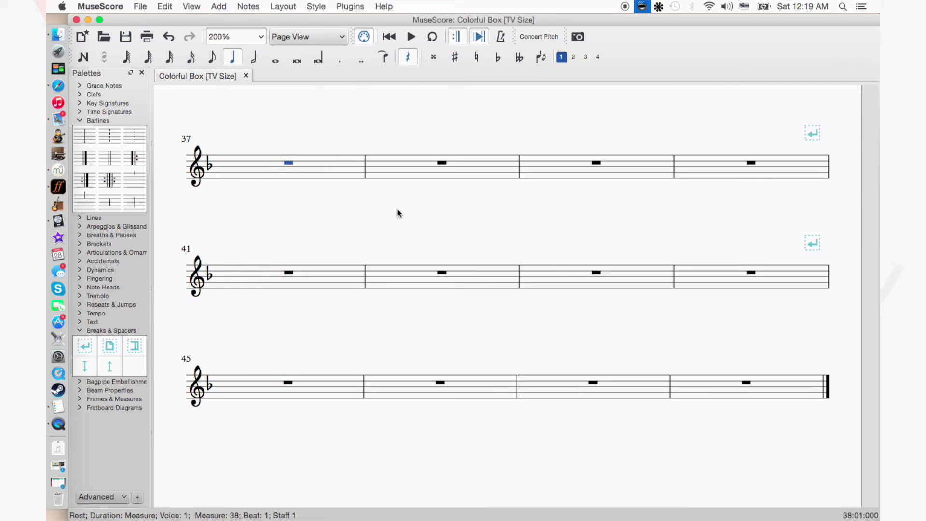
# Put Bb over measure 37 and Am7 on its final eighth after a double-dotted half rest.
pyautogui.press('super+k')
pyautogui.write('Bb')
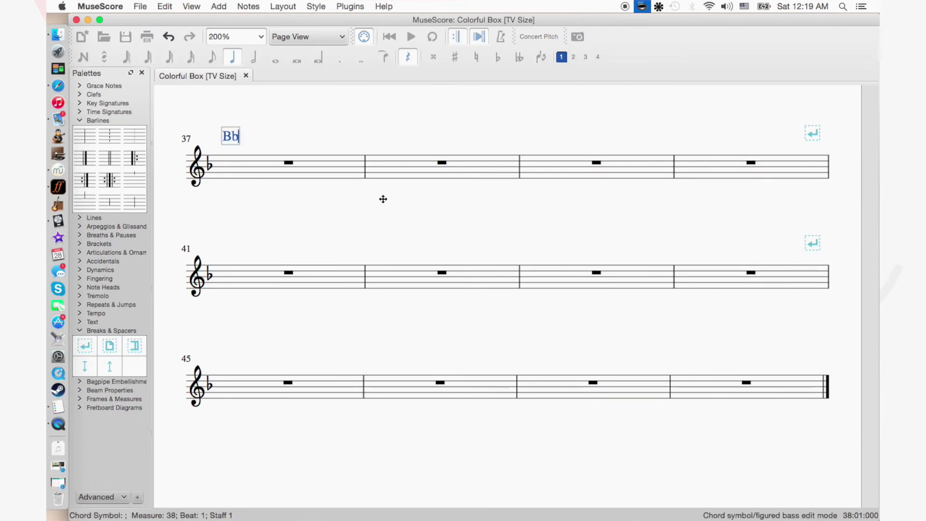
pyautogui.click(443, 162)
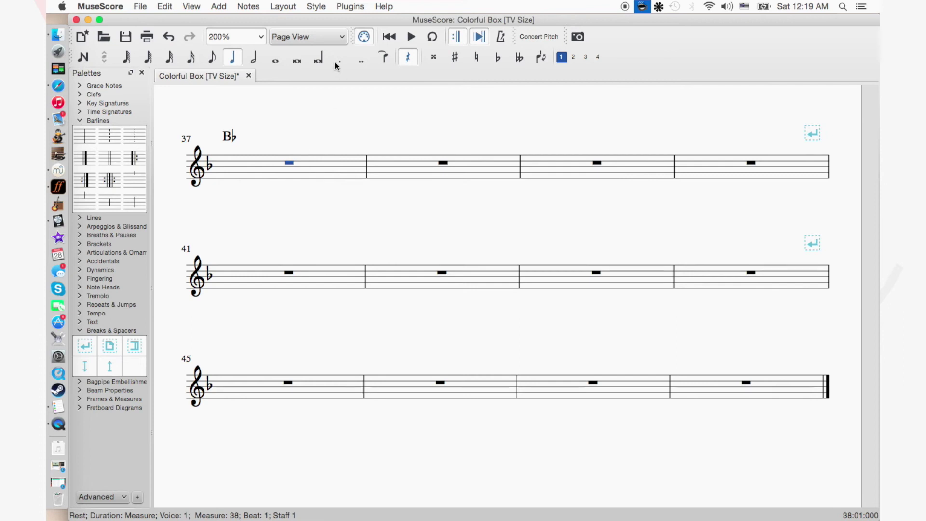
pyautogui.click(254, 57)
pyautogui.click(366, 59)
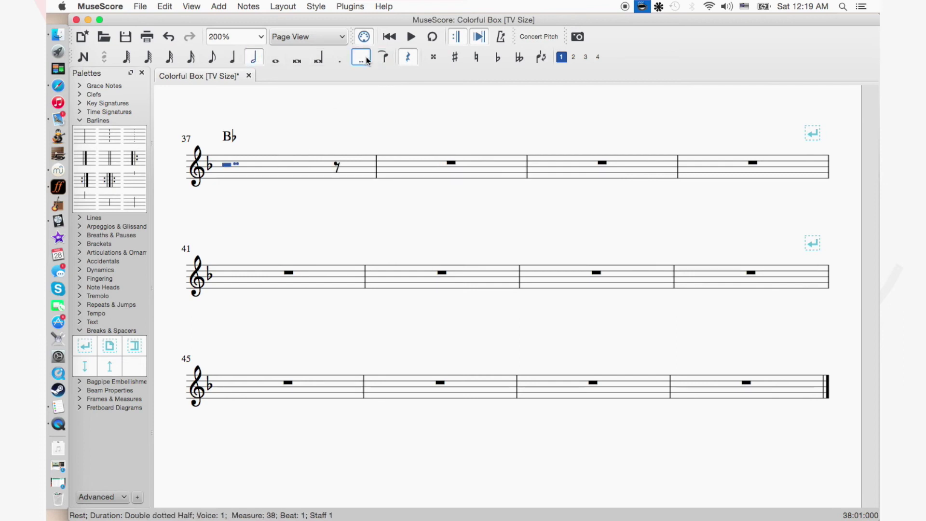
pyautogui.click(338, 154)
pyautogui.hotkey('ctrl', 'k')
pyautogui.write('Am7')
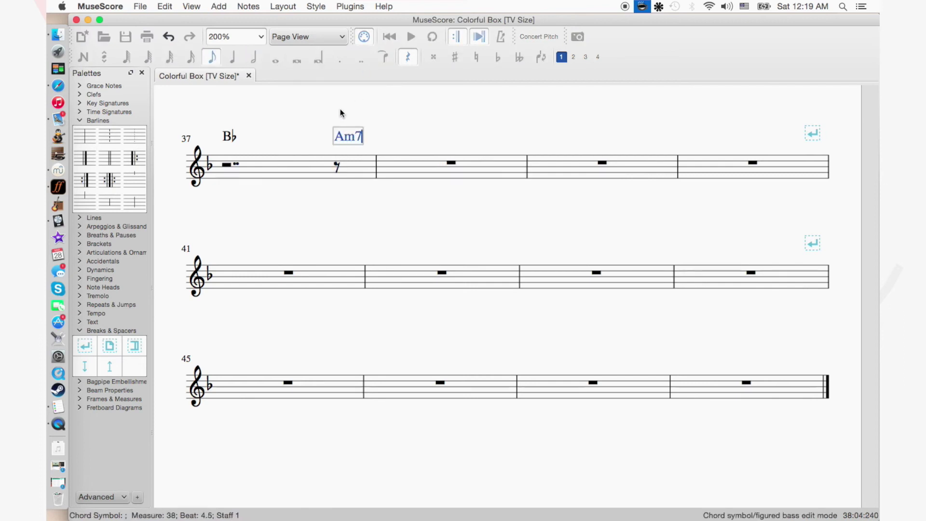
pyautogui.click(444, 187)
# Split the next bar's rest into a dotted quarter and add Dm7 on the offbeat eighth.
pyautogui.click(454, 165)
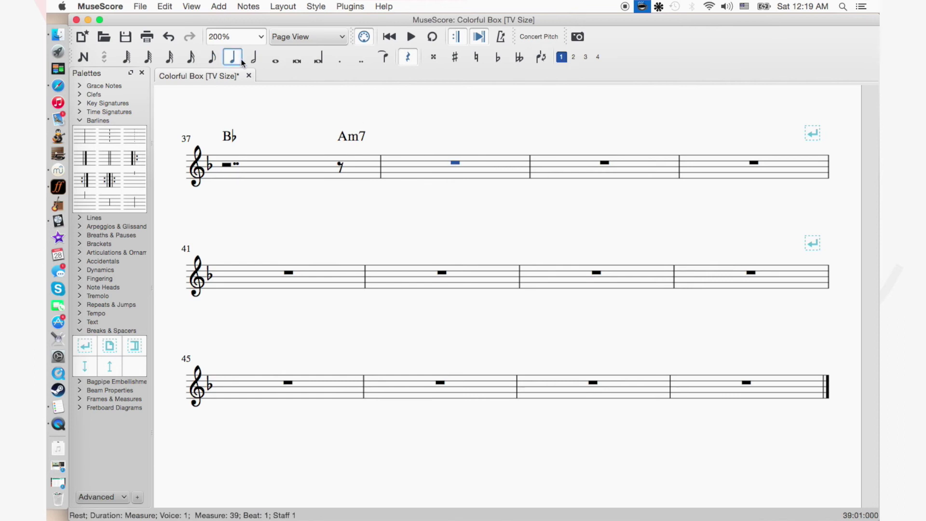
pyautogui.click(241, 61)
pyautogui.click(340, 61)
pyautogui.click(444, 165)
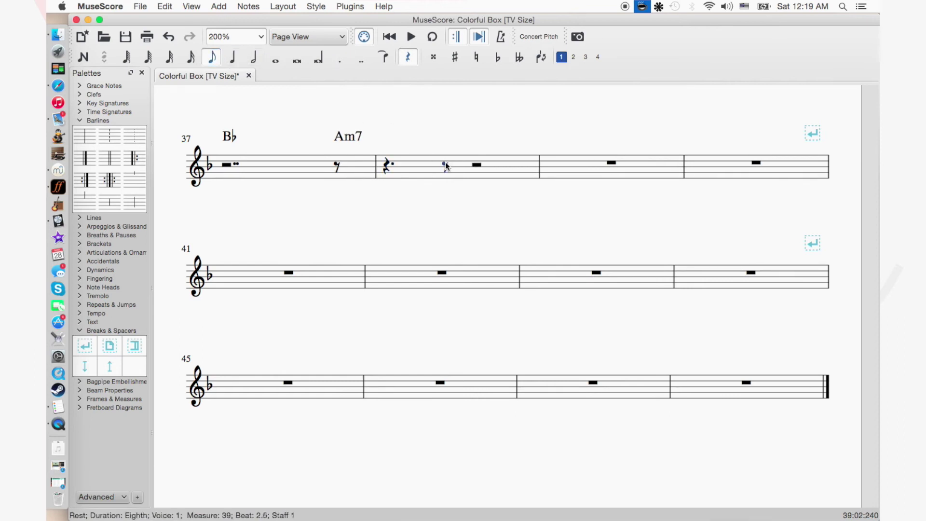
pyautogui.hotkey('ctrl', 'k')
pyautogui.write('Dm7')
pyautogui.press('Escape')
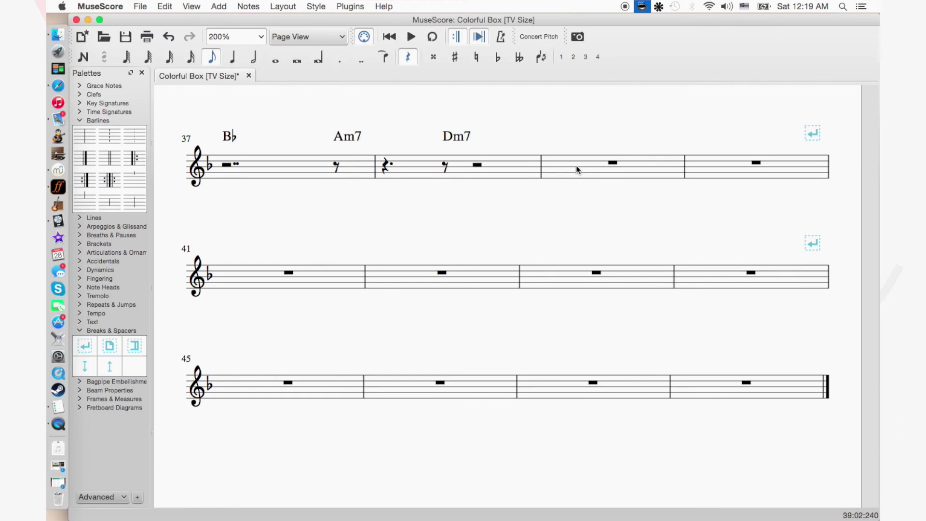
# Paste whole-bar rests back over both split bars, keeping the chords, and save the score.
pyautogui.click(577, 164)
pyautogui.hotkey('ctrl', 'c')
pyautogui.click(379, 159)
pyautogui.hotkey('ctrl', 'v')
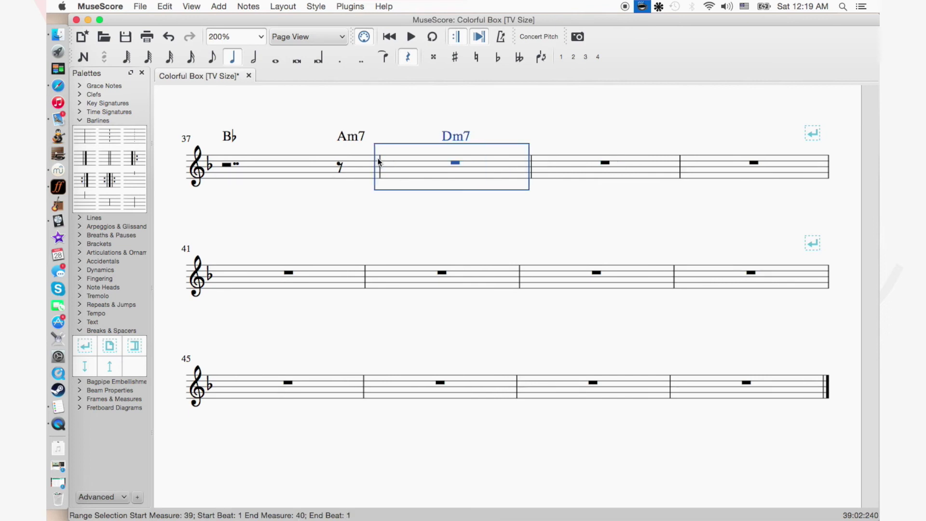
pyautogui.click(318, 163)
pyautogui.hotkey('ctrl', 'v')
pyautogui.press('Escape')
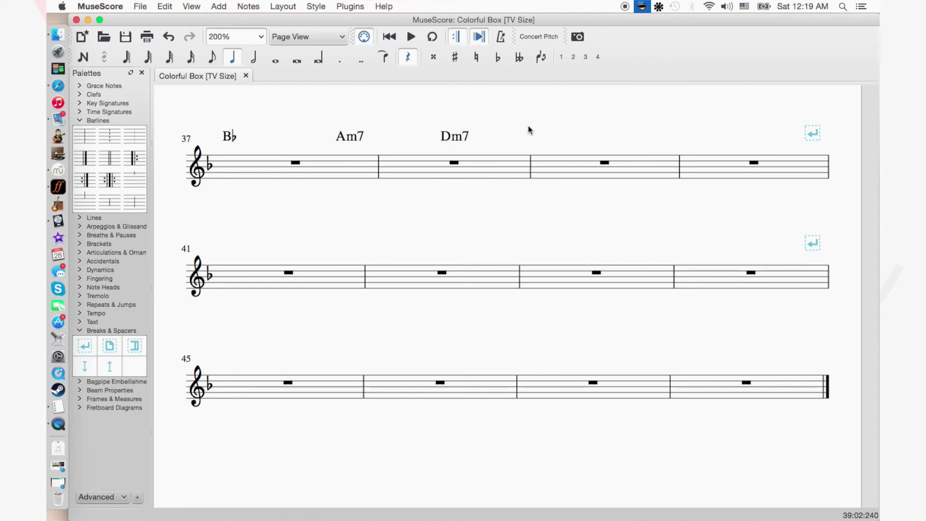
pyautogui.press('super+s')
pyautogui.hscroll(-15, 485, 222)
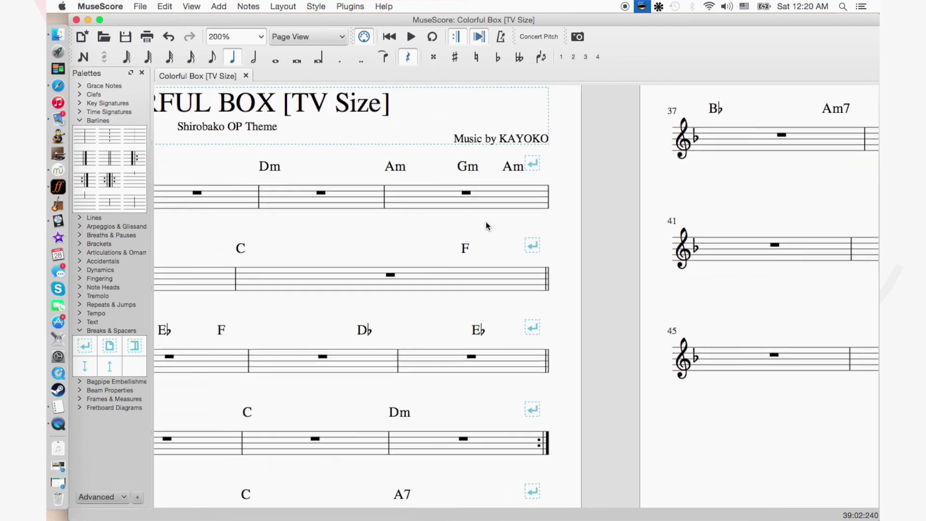
pyautogui.hscroll(-6, 485, 222)
pyautogui.scroll(-3, 485, 221)
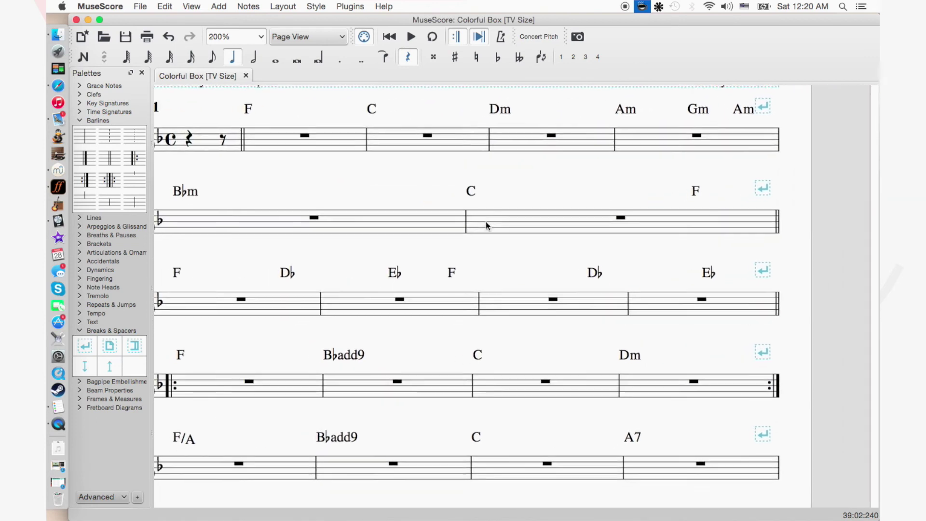
pyautogui.scroll(-3, 487, 223)
pyautogui.hscroll(-1, 486, 222)
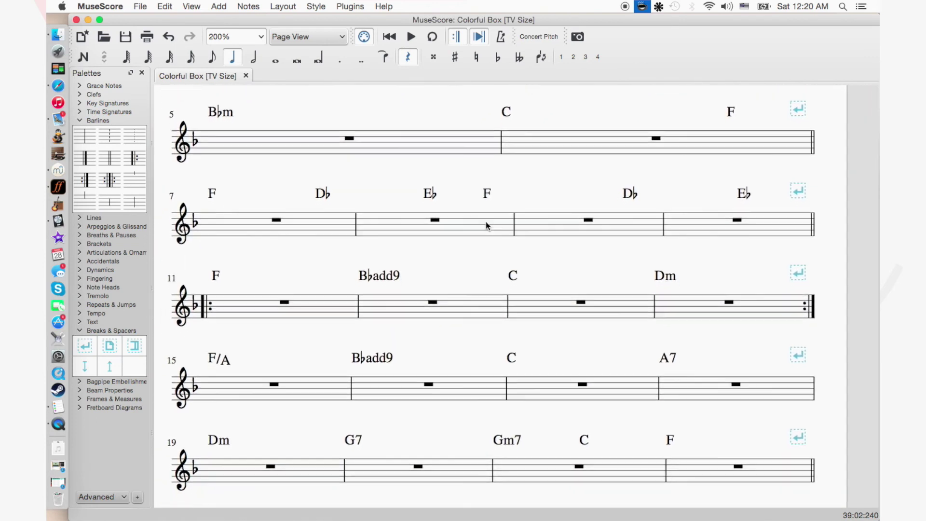
pyautogui.scroll(-1, 485, 222)
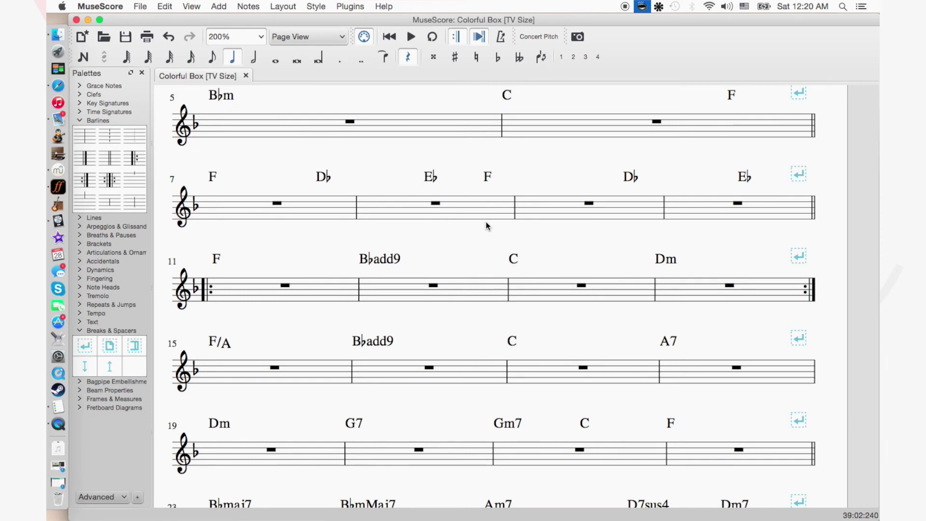
pyautogui.scroll(-2, 486, 222)
pyautogui.scroll(-3, 485, 222)
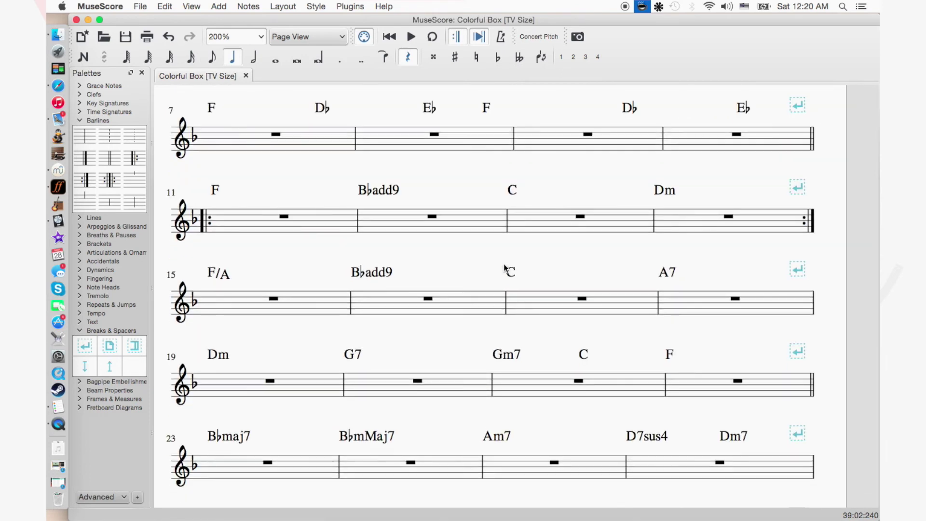
pyautogui.scroll(-4, 504, 269)
pyautogui.hscroll(-1, 505, 269)
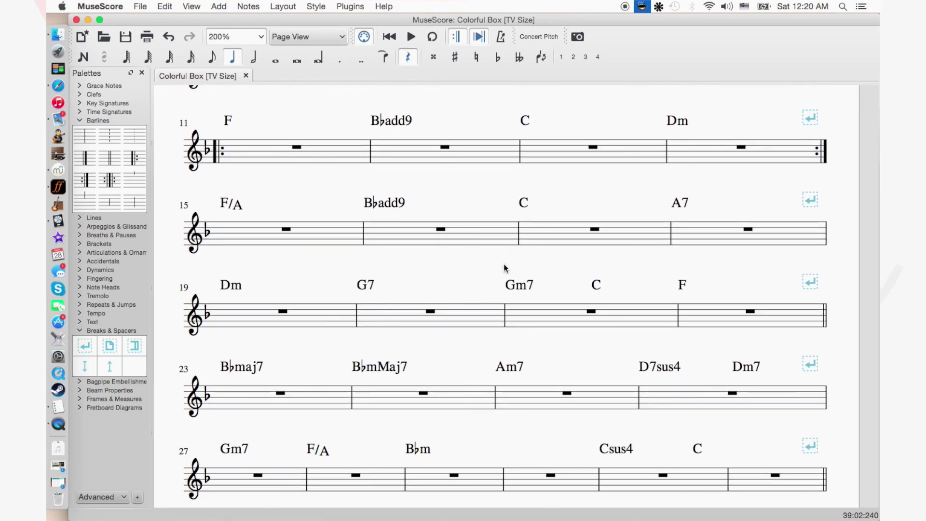
pyautogui.scroll(-3, 504, 269)
pyautogui.hscroll(-1, 505, 268)
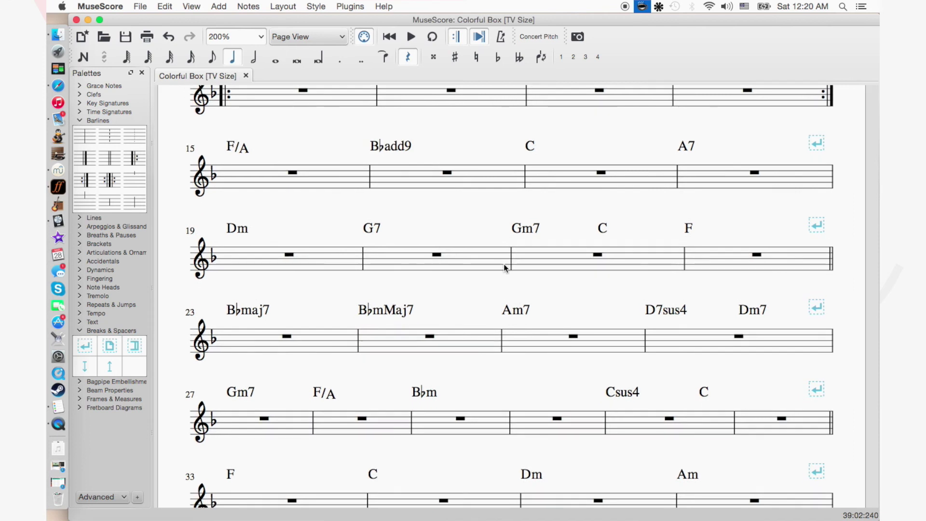
pyautogui.scroll(-3, 505, 269)
pyautogui.hscroll(-1, 505, 268)
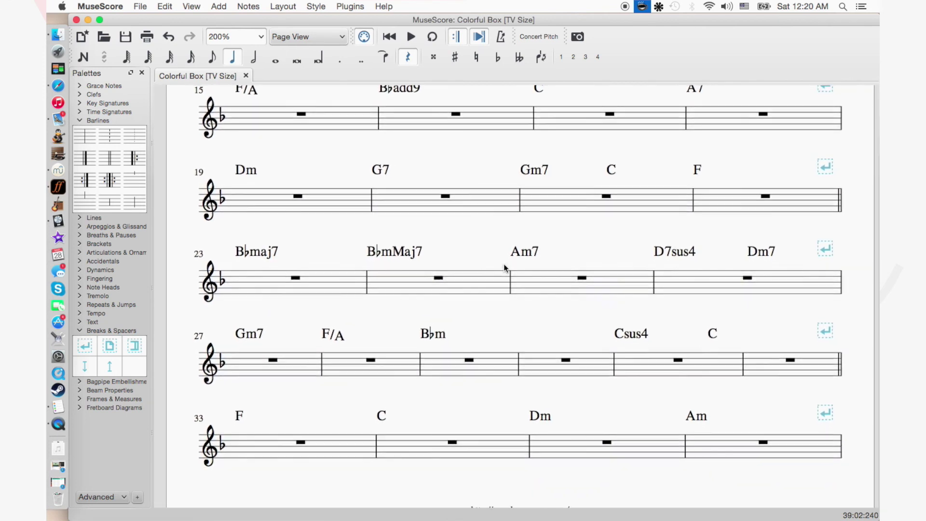
pyautogui.scroll(2, 505, 268)
pyautogui.hscroll(1, 504, 268)
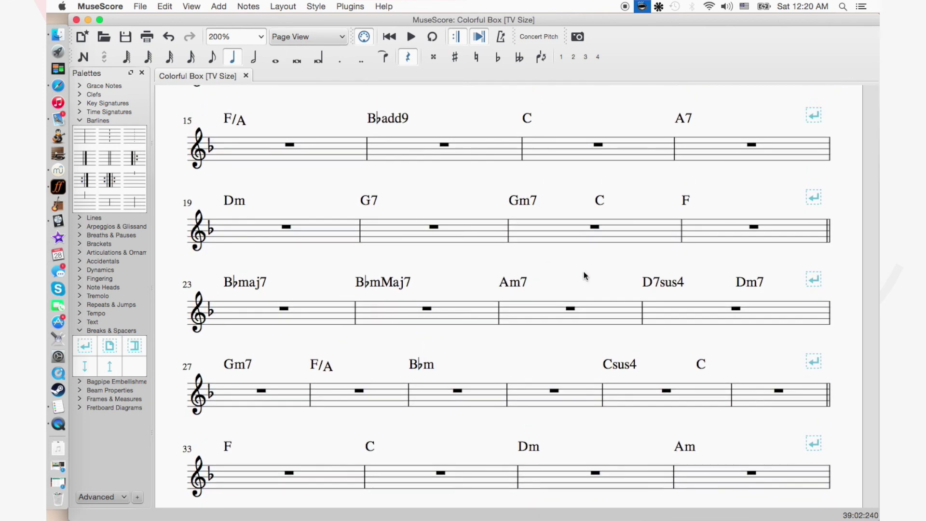
pyautogui.hscroll(10, 583, 271)
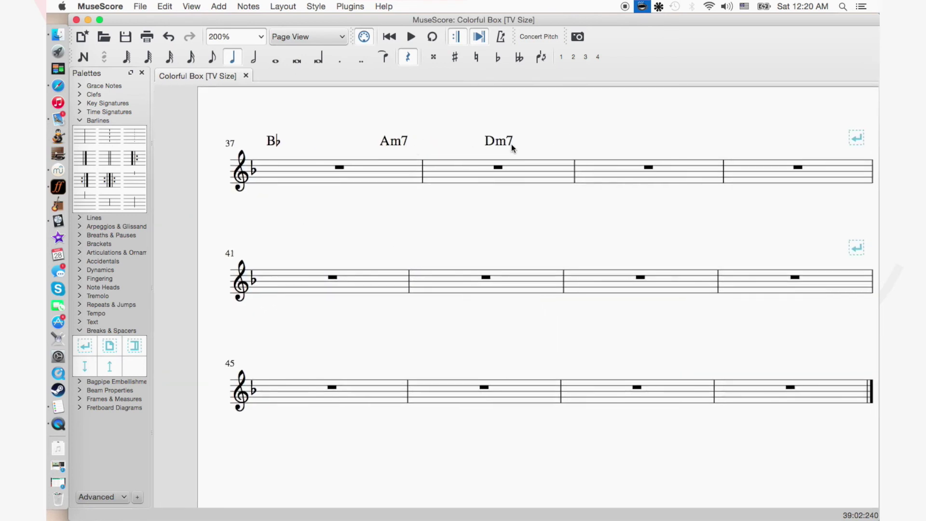
pyautogui.hscroll(2, 512, 144)
pyautogui.hscroll(-1, 511, 144)
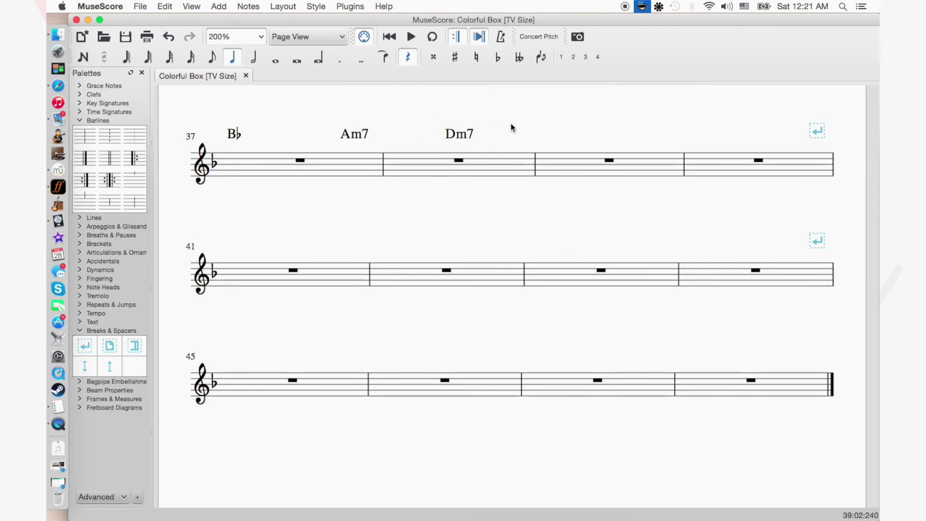
pyautogui.moveTo(515, 124); pyautogui.dragTo(509, 111)
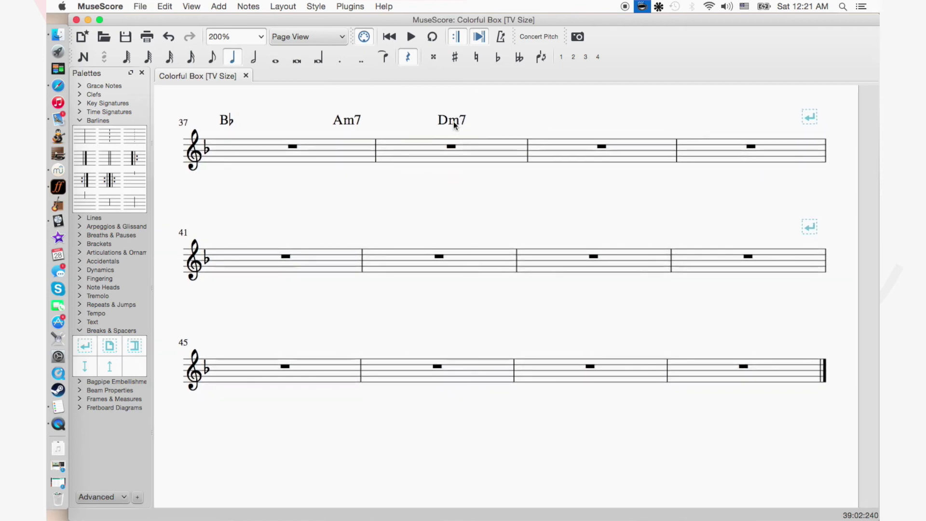
pyautogui.click(59, 186)
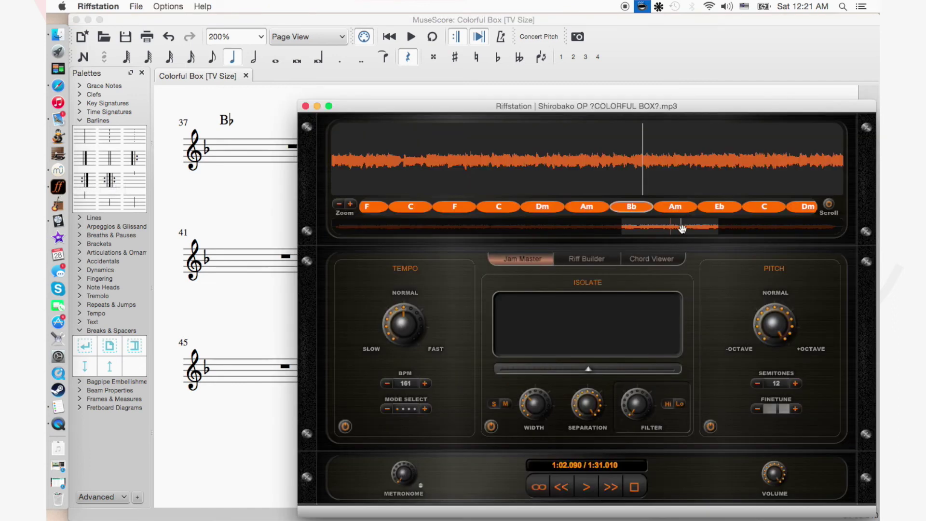
# Replay the Eb, C and Dm passage near 1:04–1:06, pausing on Dm, then return to MuseScore.
pyautogui.moveTo(682, 229); pyautogui.dragTo(713, 220)
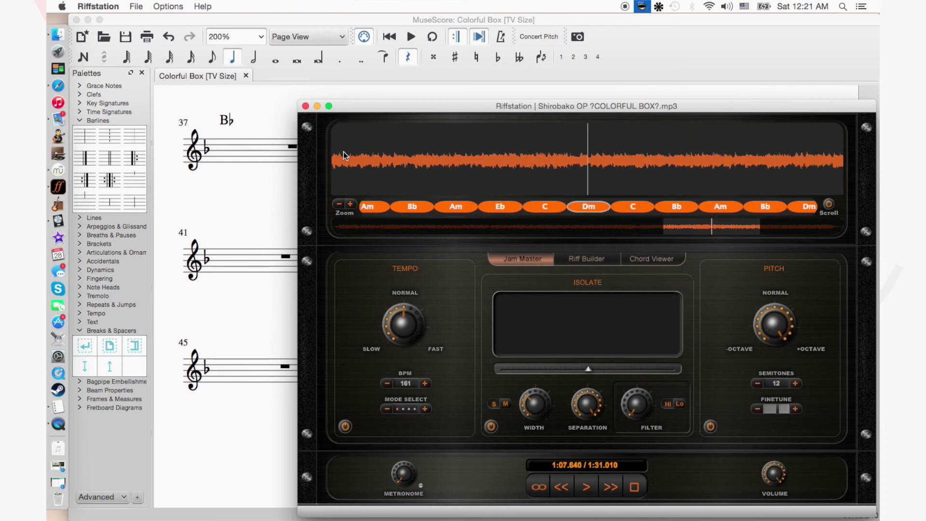
pyautogui.click(343, 153)
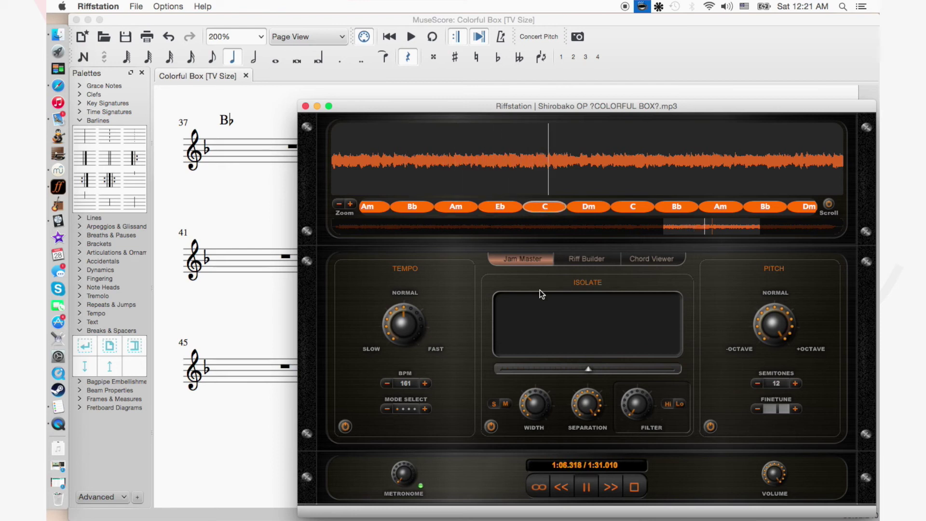
pyautogui.press('space')
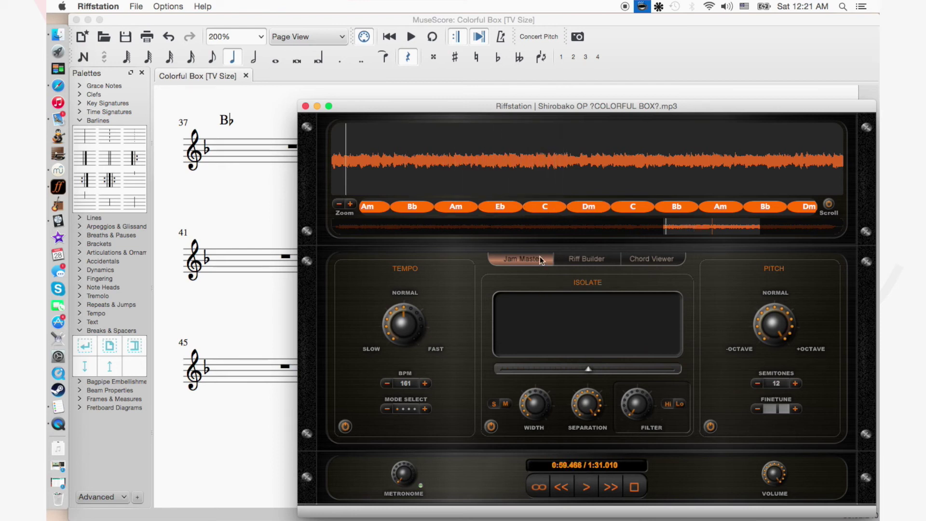
pyautogui.click(472, 155)
pyautogui.press('space')
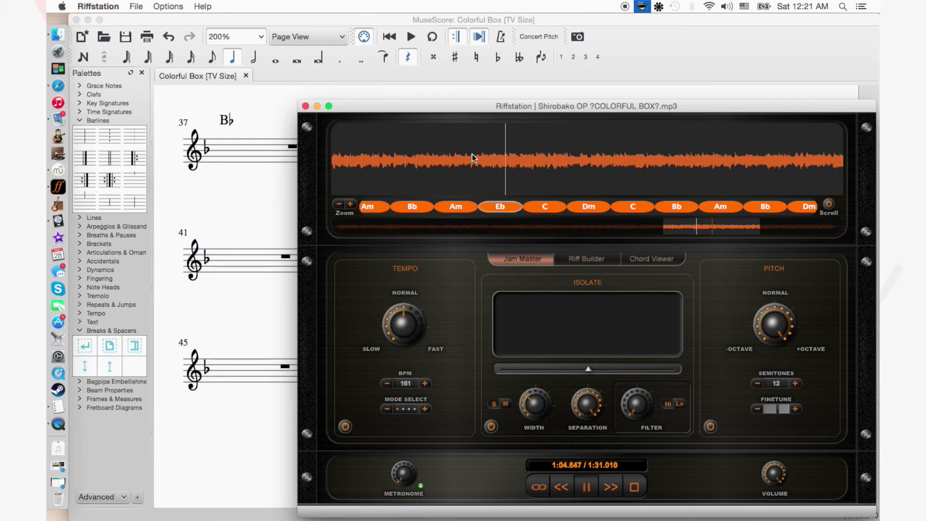
pyautogui.press('space')
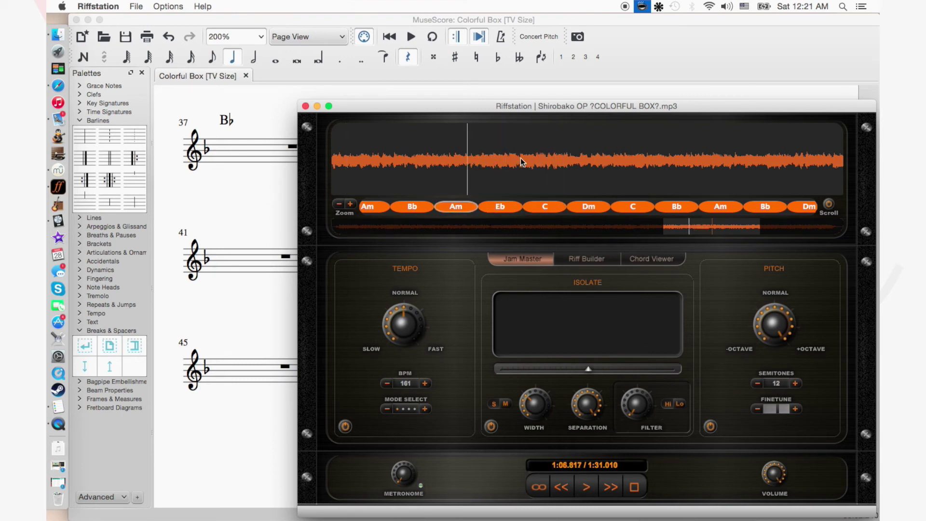
pyautogui.click(521, 156)
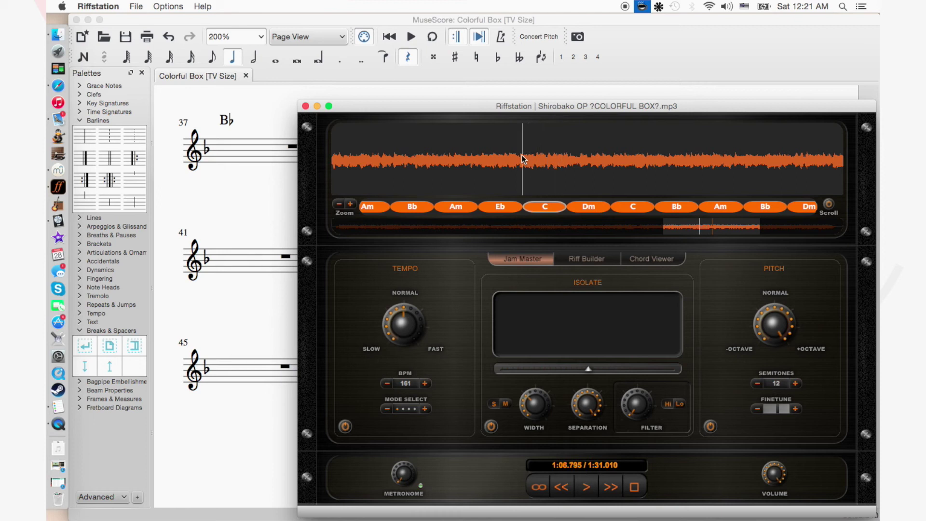
pyautogui.press('space')
pyautogui.press('space')
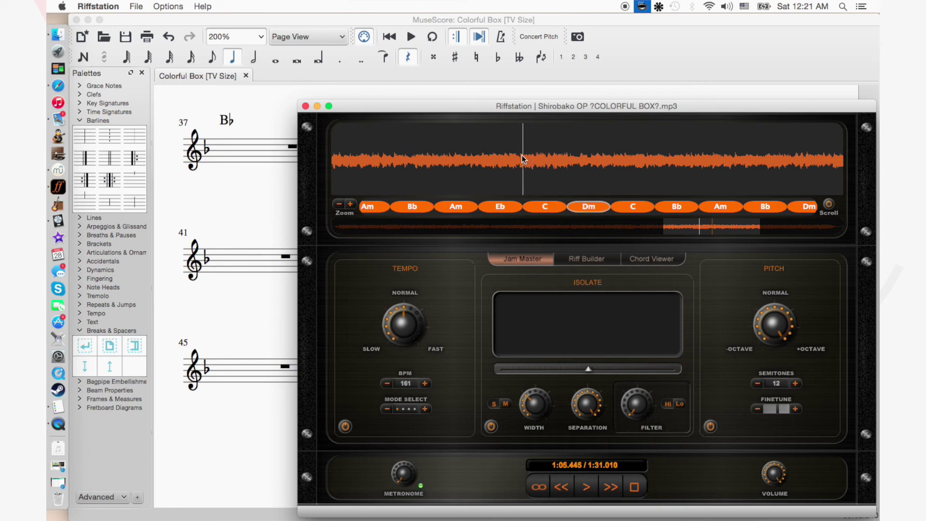
pyautogui.click(699, 59)
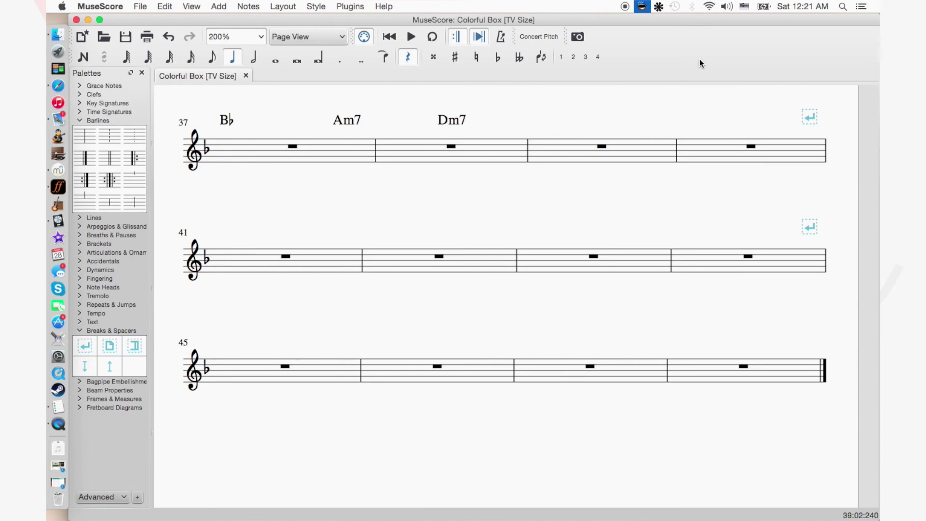
pyautogui.click(602, 146)
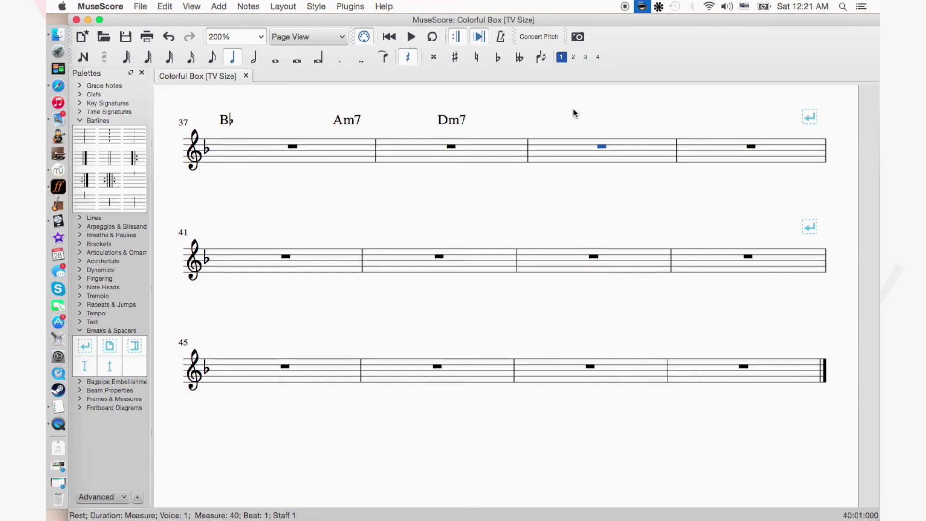
pyautogui.click(57, 186)
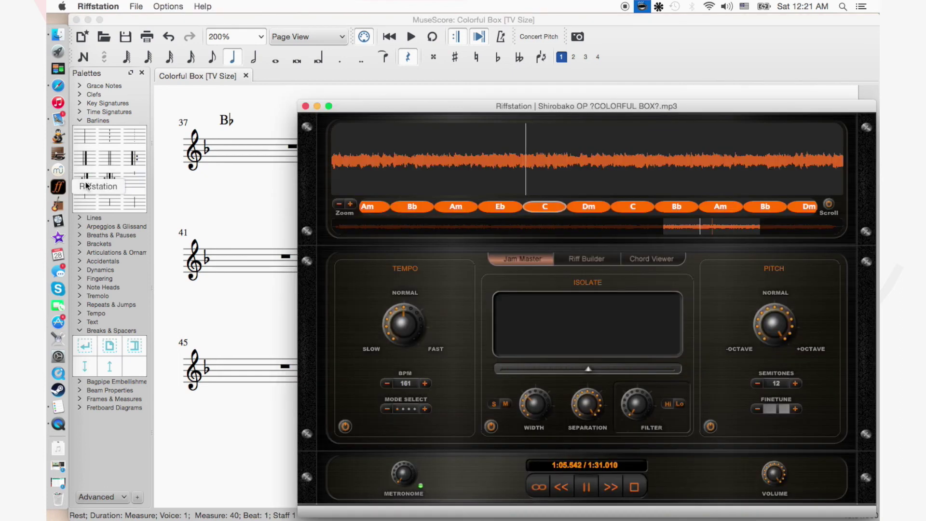
pyautogui.click(476, 153)
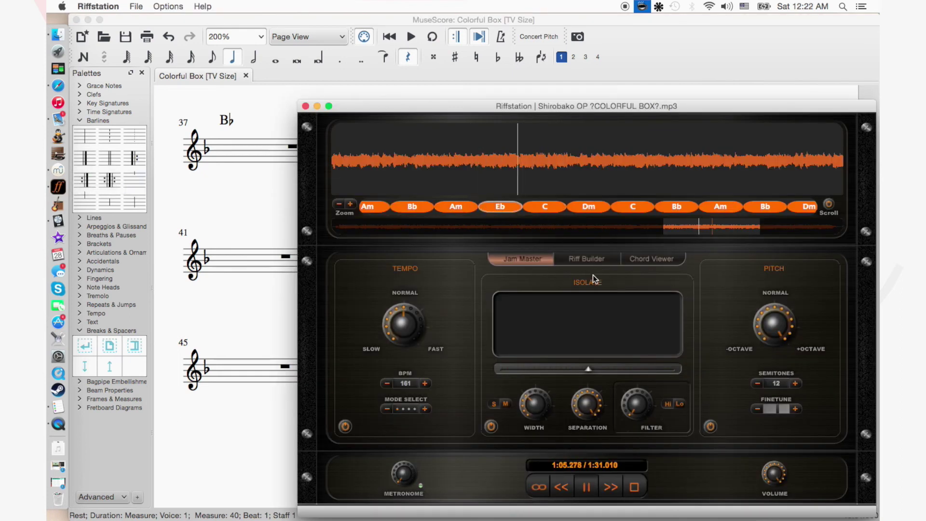
pyautogui.click(467, 159)
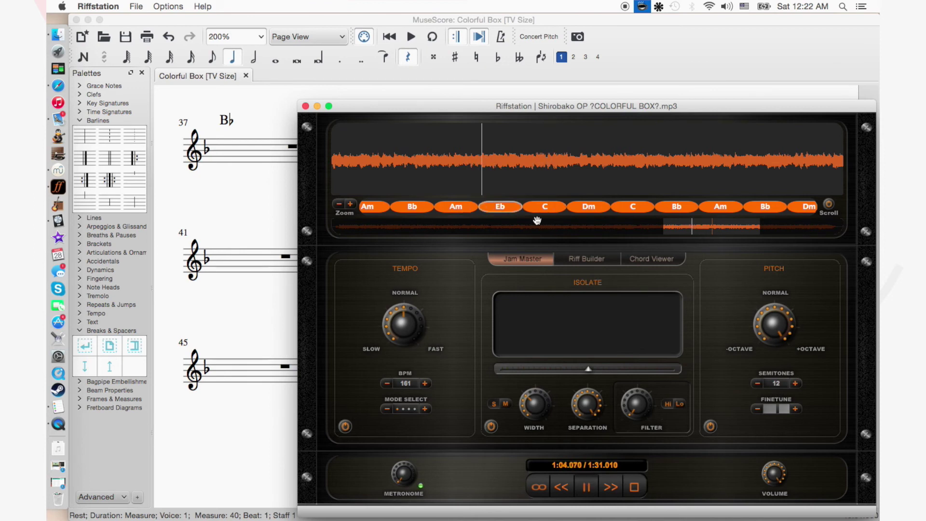
pyautogui.press('space')
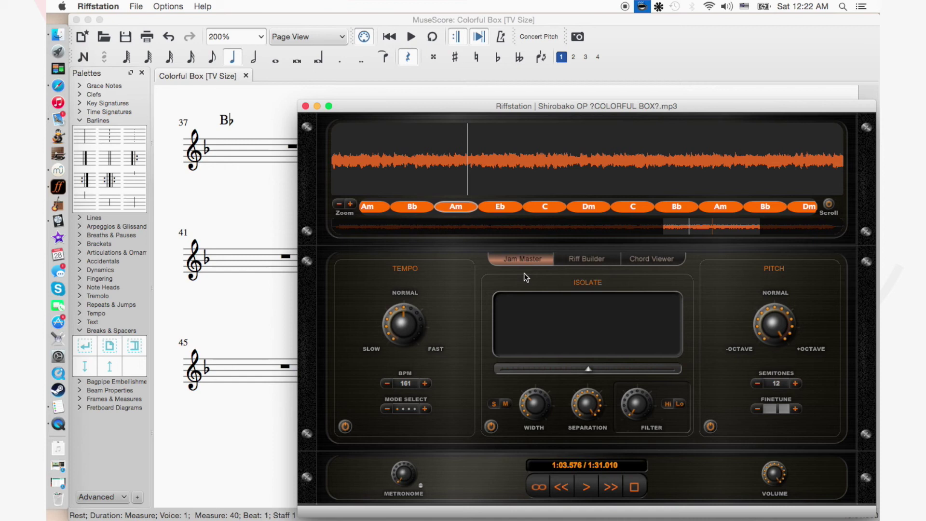
pyautogui.press('space')
pyautogui.press('space')
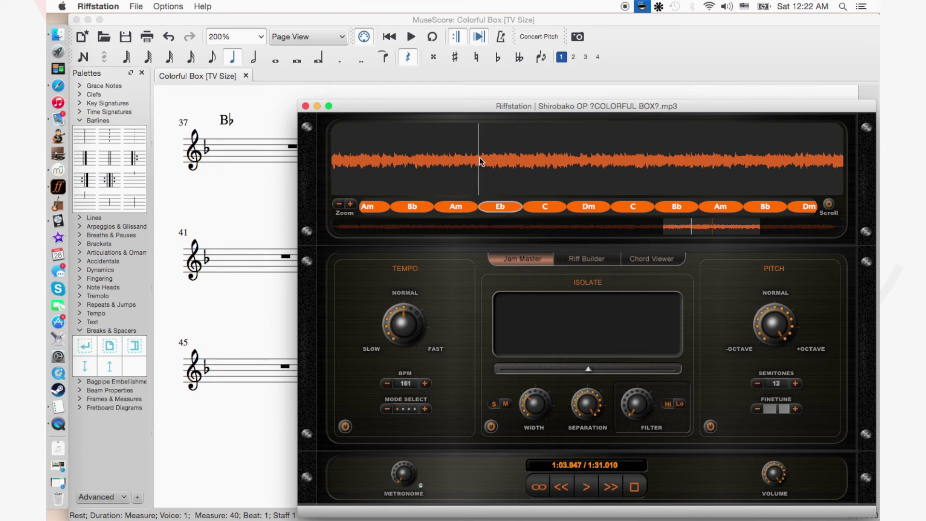
pyautogui.press('space')
pyautogui.press('space')
pyautogui.press('space')
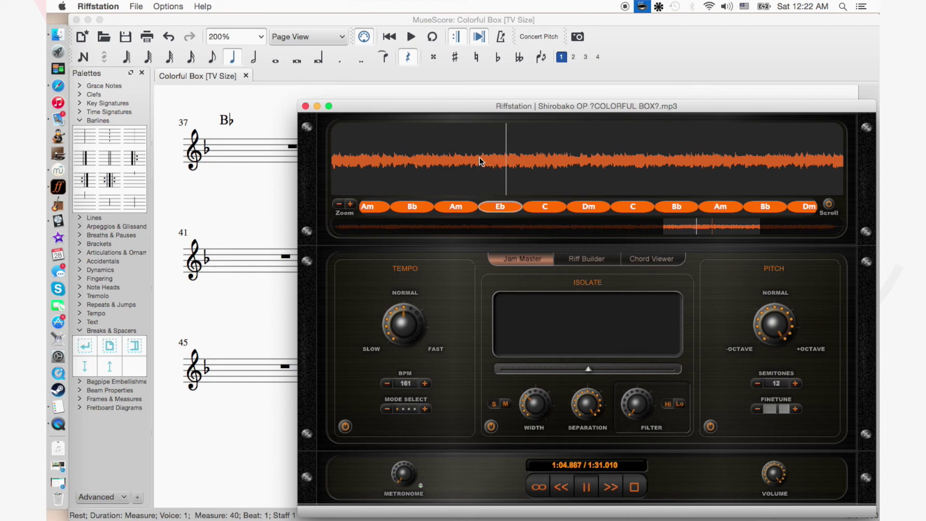
pyautogui.press('space')
pyautogui.moveTo(589, 368); pyautogui.dragTo(542, 374)
pyautogui.press('space')
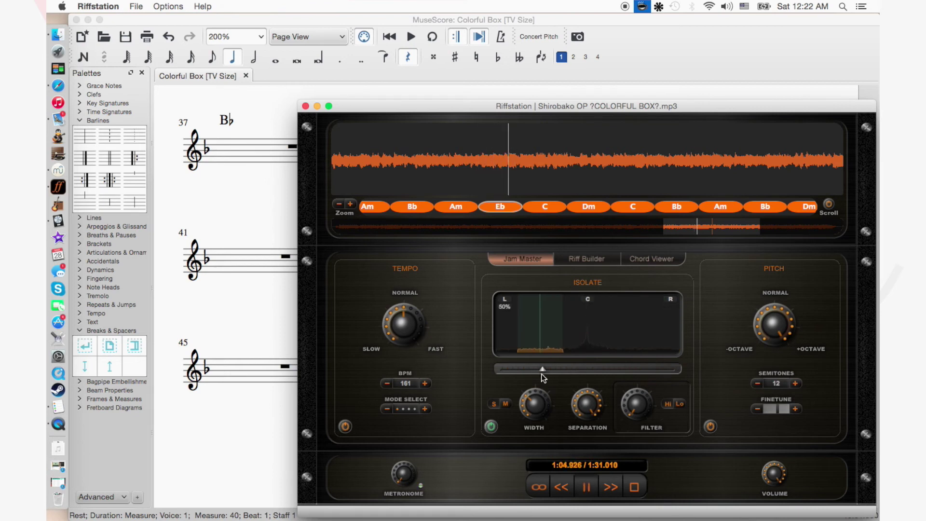
pyautogui.moveTo(543, 369); pyautogui.dragTo(522, 371)
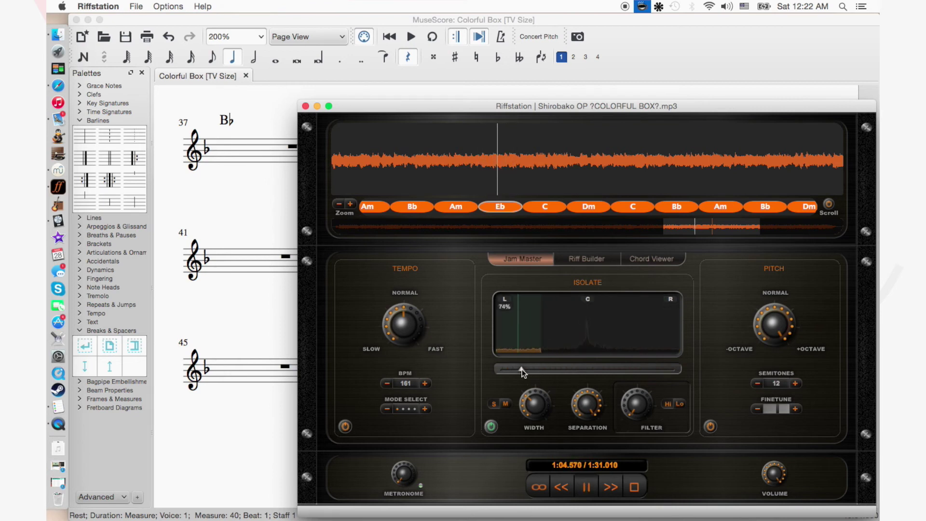
pyautogui.press('space')
pyautogui.click(492, 427)
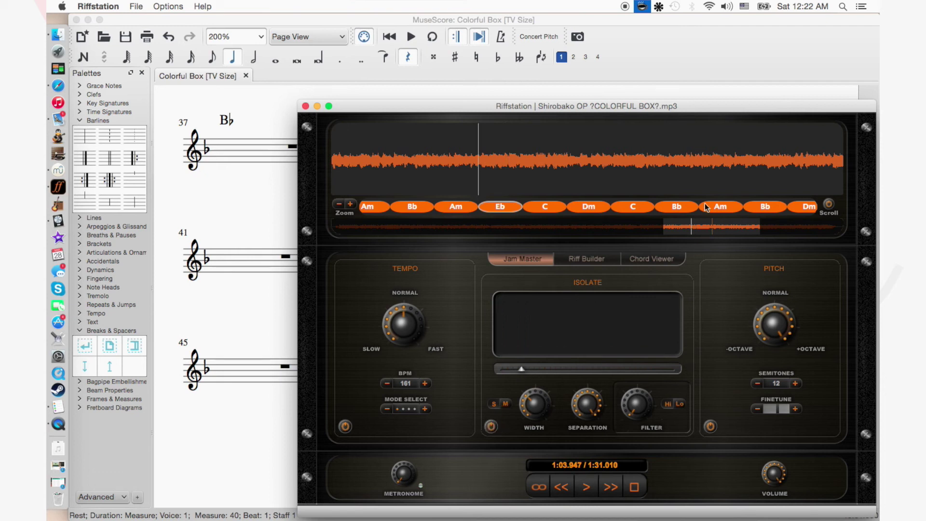
pyautogui.click(690, 49)
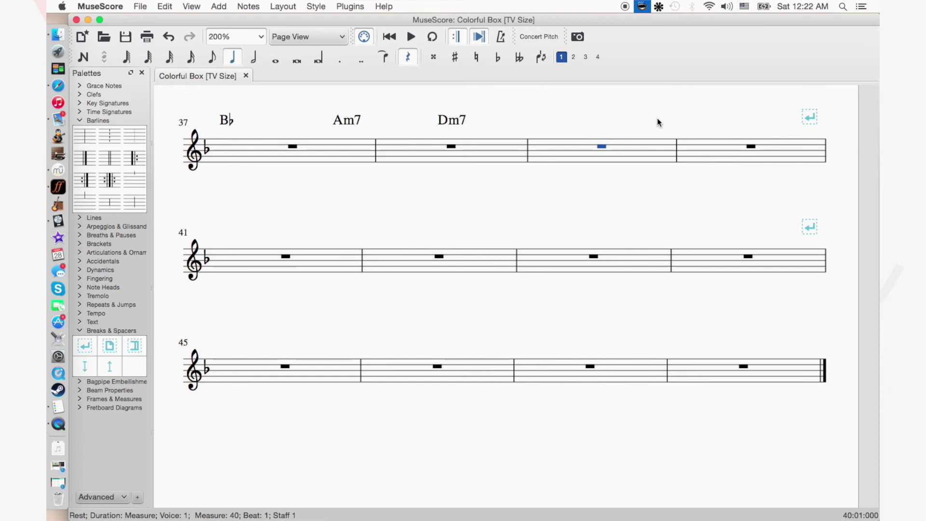
# Add Eb over measure 39 and C over measure 40, save, and go back to Riffstation.
pyautogui.press('super+k')
pyautogui.write('Eb')
pyautogui.press('space')
pyautogui.write('C')
pyautogui.press('Escape')
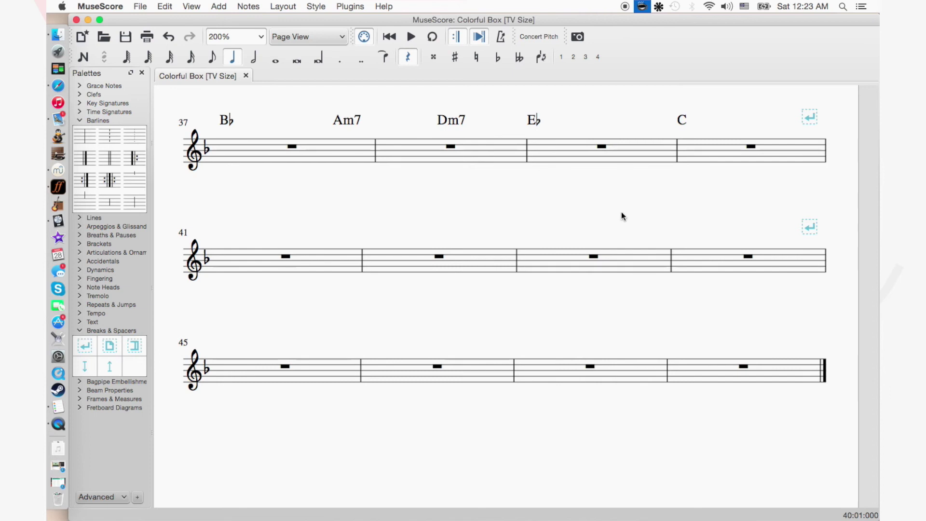
pyautogui.scroll(-2, 622, 216)
pyautogui.press('super+s')
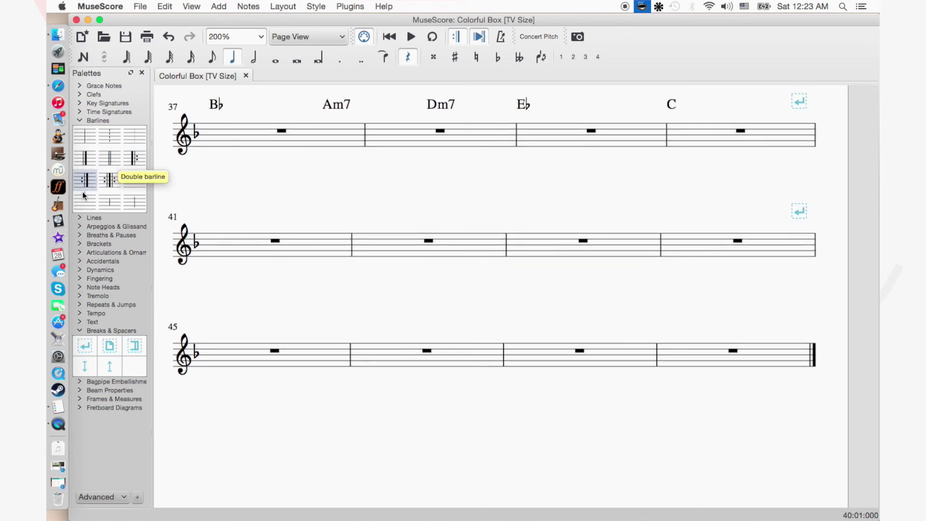
pyautogui.click(58, 186)
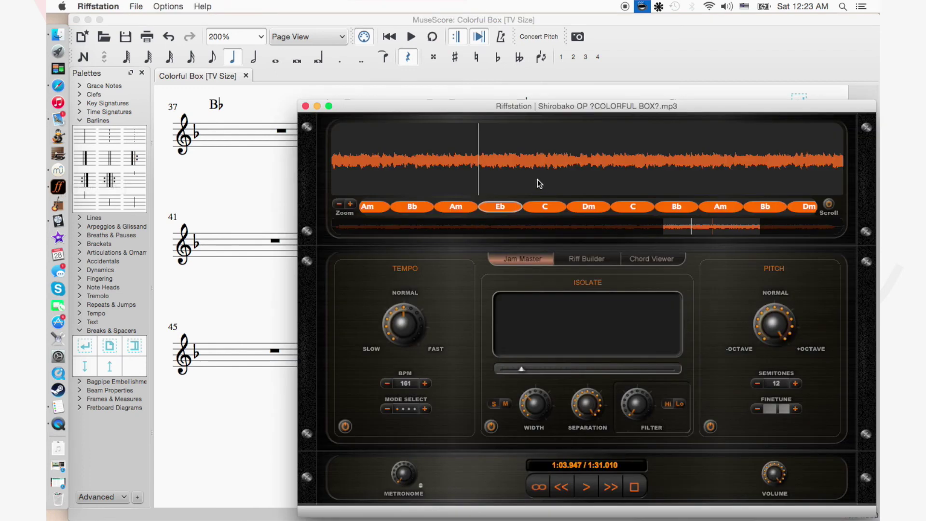
# Replay the Dm–C–Bb–Am passage near 1:08–1:14 from several cue points, then return to MuseScore.
pyautogui.press('space')
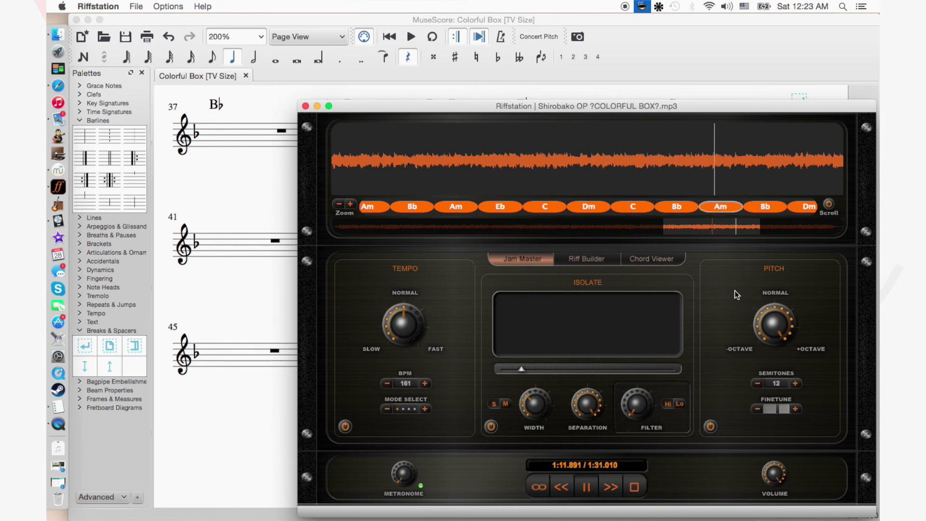
pyautogui.press('space')
pyautogui.click(568, 161)
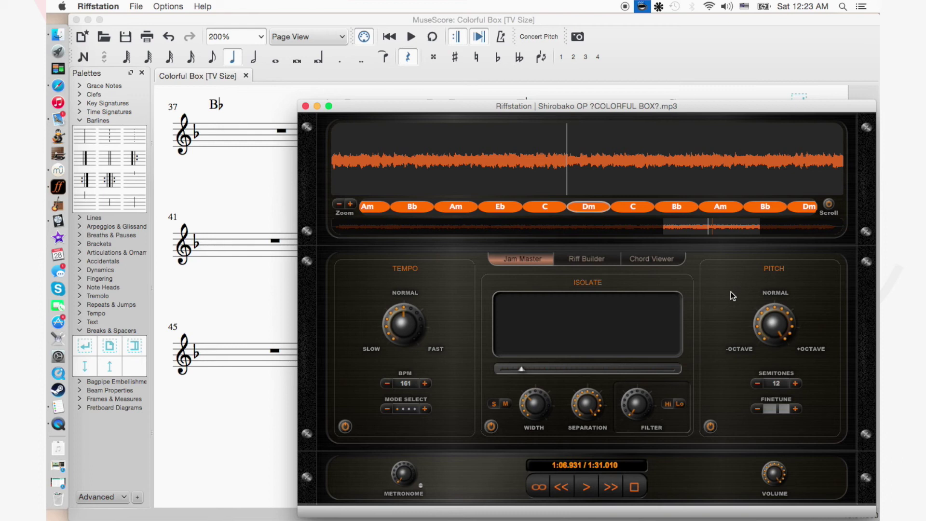
pyautogui.press('space')
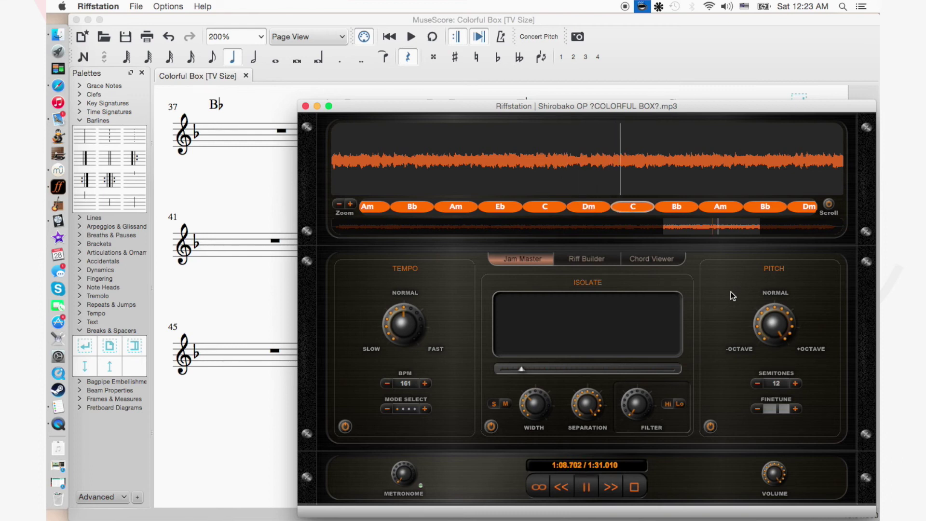
pyautogui.press('space')
pyautogui.click(610, 162)
pyautogui.press('space')
pyautogui.press('space')
pyautogui.press('space')
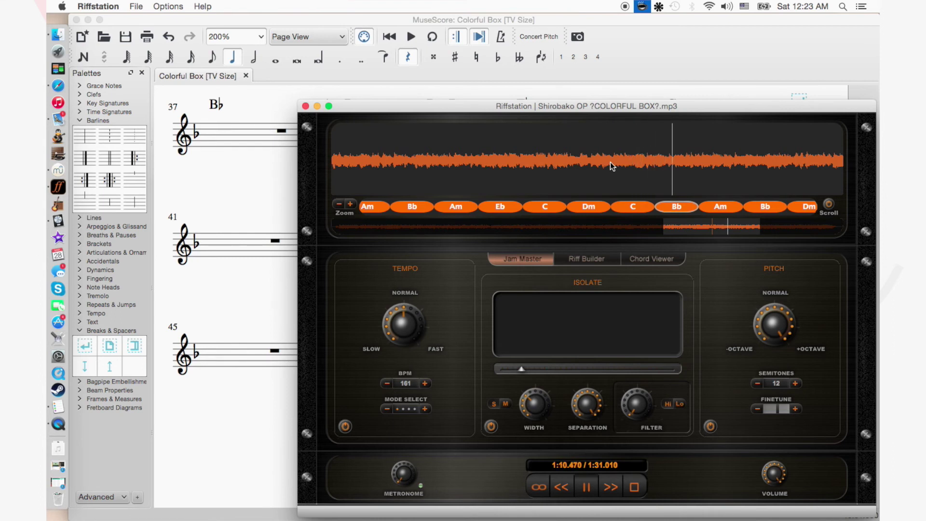
pyautogui.press('space')
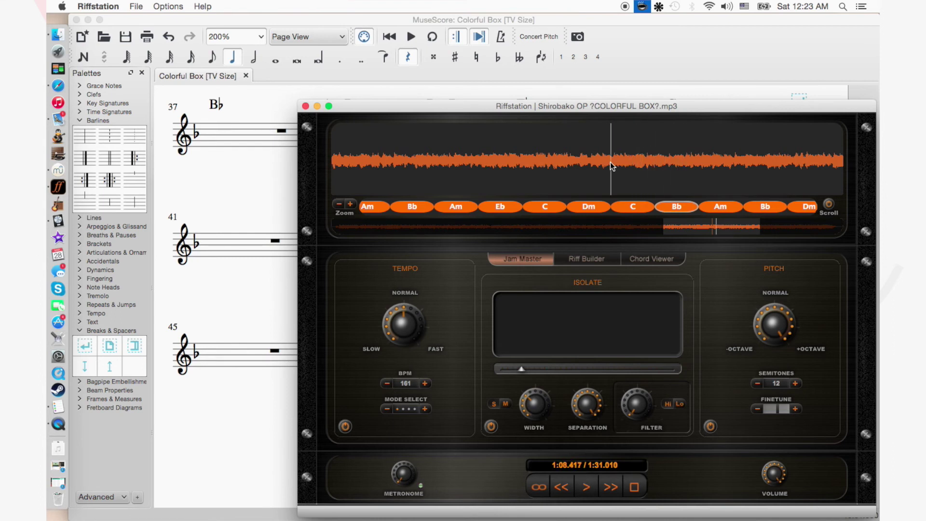
pyautogui.click(653, 158)
pyautogui.press('space')
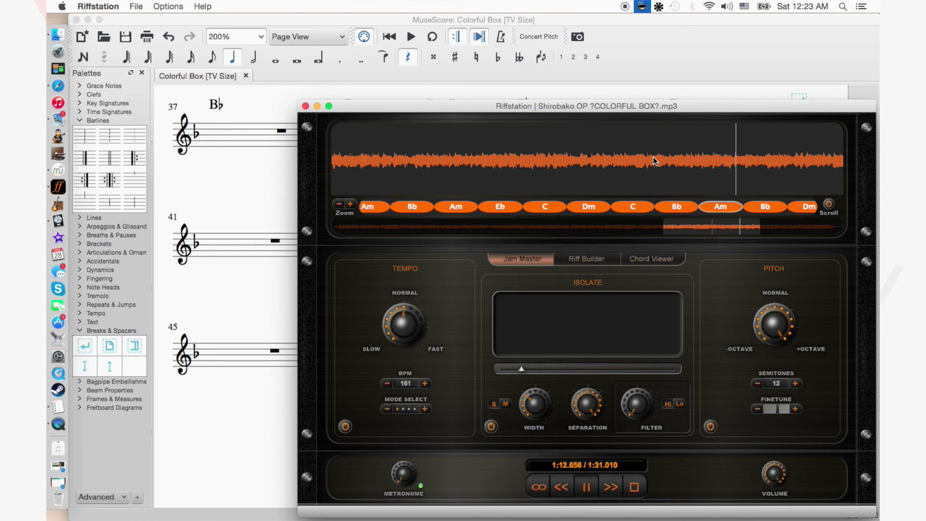
pyautogui.press('space')
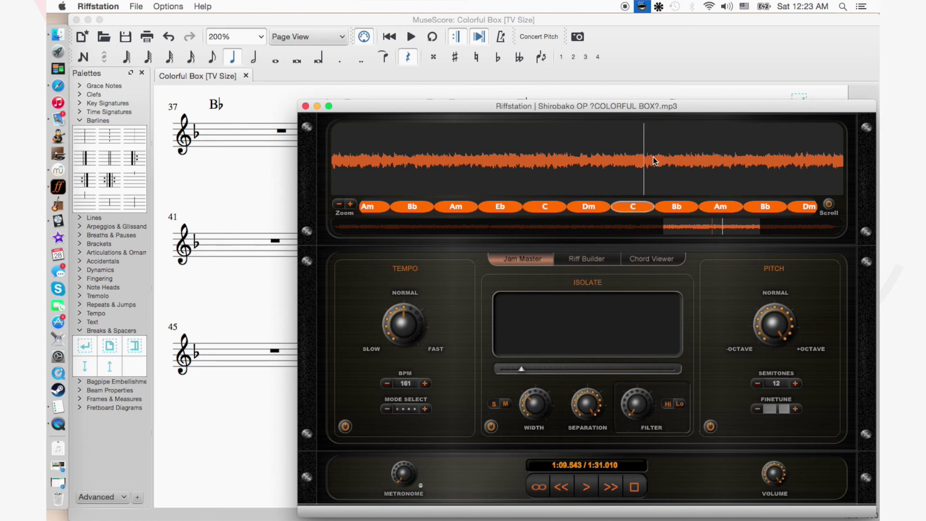
pyautogui.press('space')
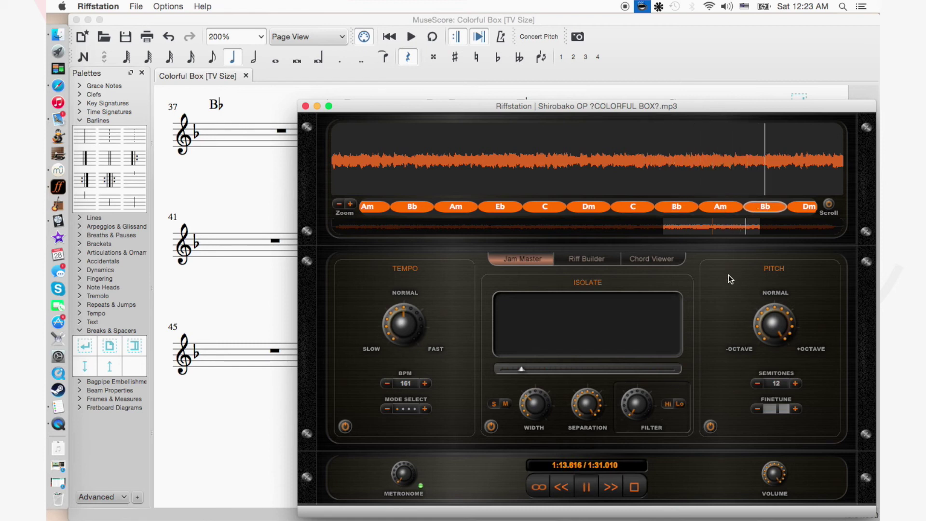
pyautogui.press('space')
pyautogui.click(714, 50)
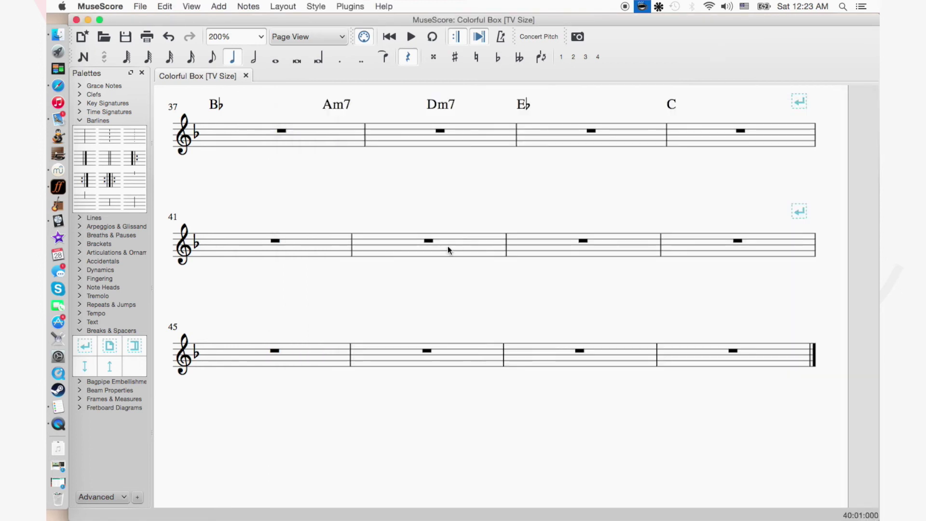
# Enter Dm7, C6, Bbmaj7 and Am7 over measures 41–44, save, and switch back to Riffstation.
pyautogui.click(288, 233)
pyautogui.hotkey('ctrl', 'k')
pyautogui.write('Dm7')
pyautogui.press('space')
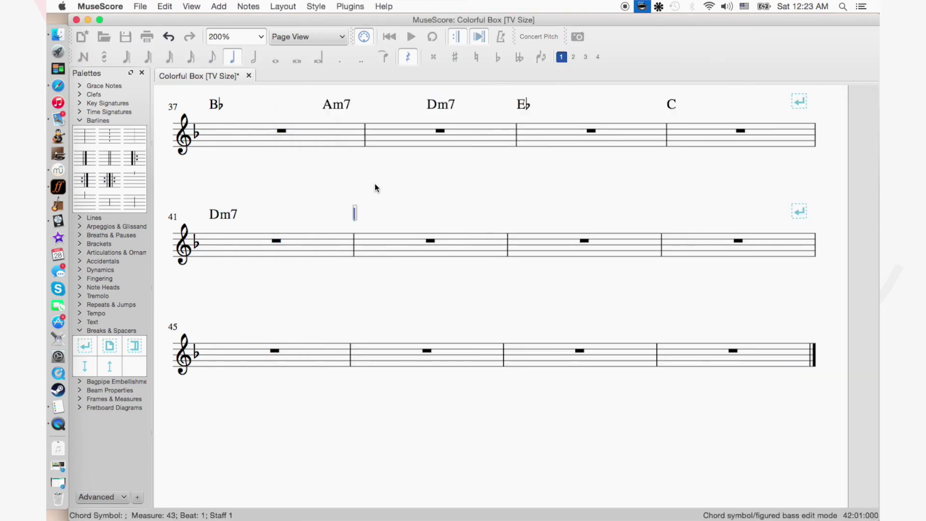
pyautogui.write('C6')
pyautogui.press('space')
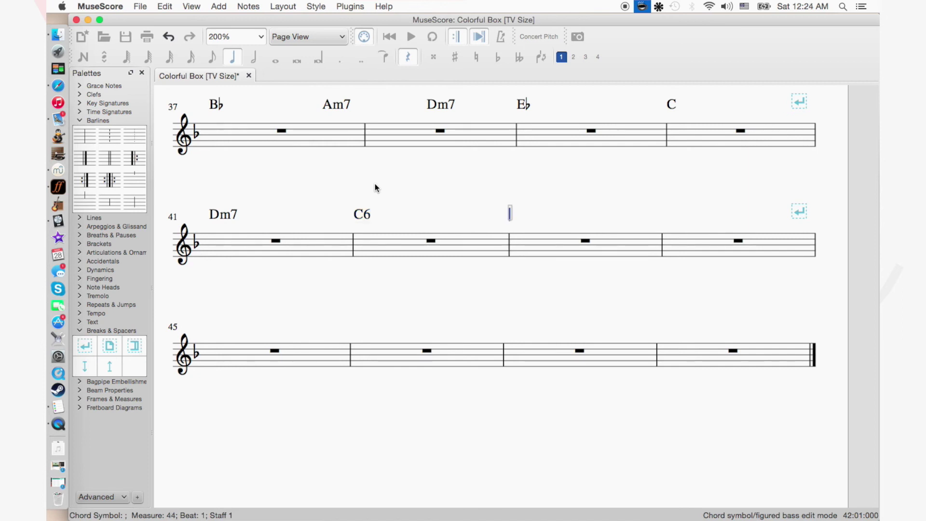
pyautogui.write('Bbmaj7')
pyautogui.press('space')
pyautogui.write('Am')
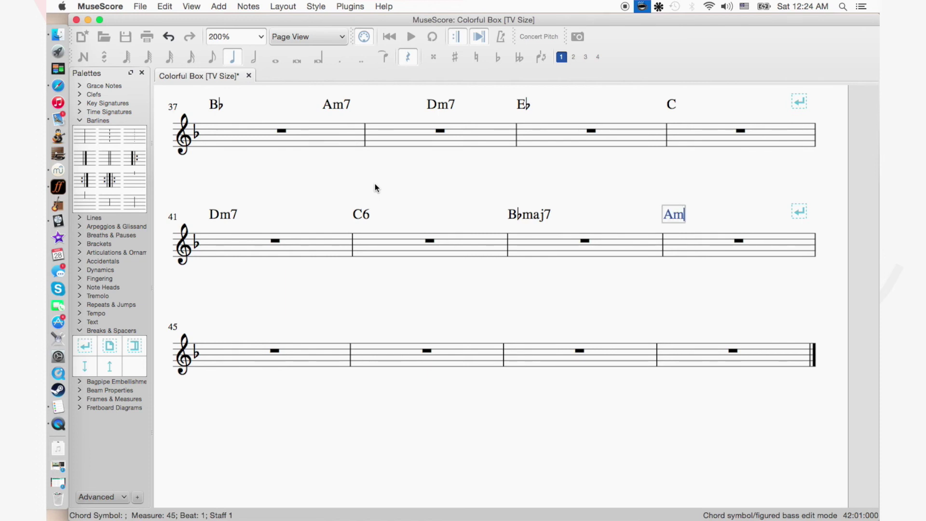
pyautogui.write('7')
pyautogui.press('space')
pyautogui.press('Escape')
pyautogui.press('super+s')
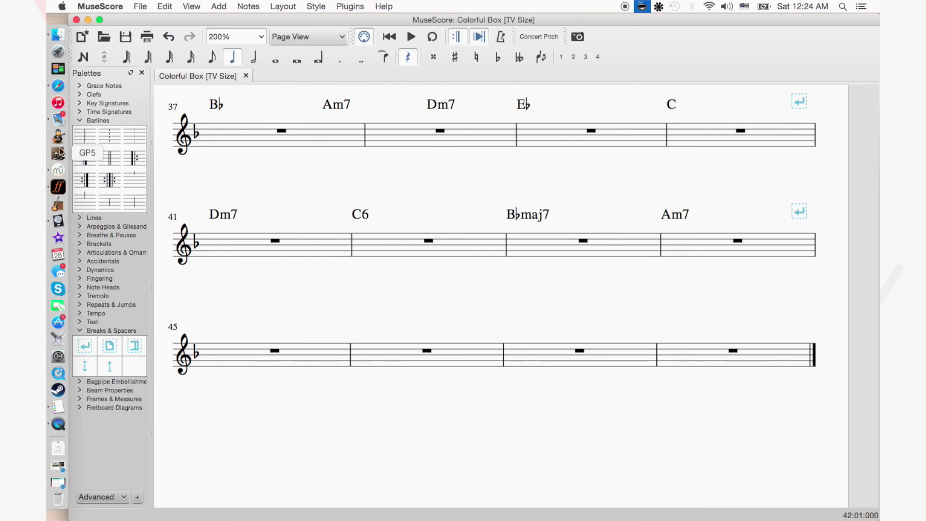
pyautogui.click(59, 186)
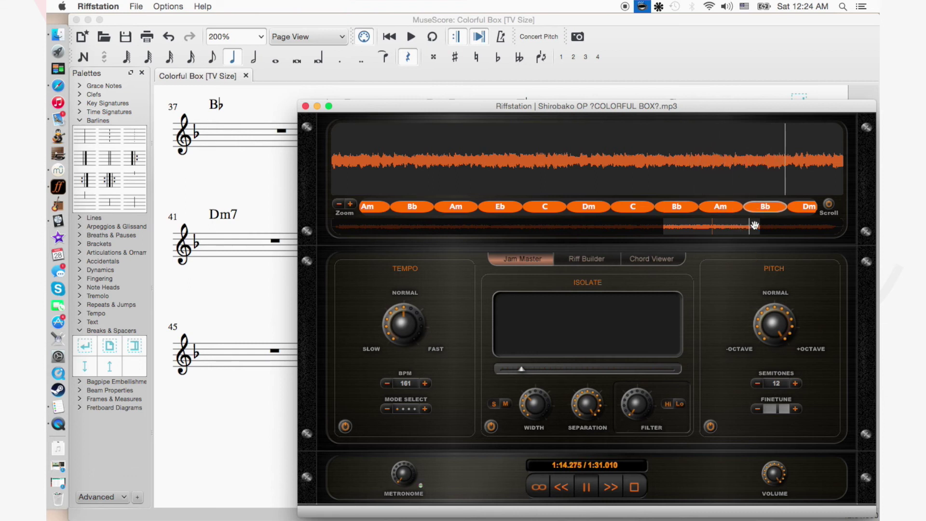
# Replay Riffstation's Bb–Am–Bb passage near 1:11–1:15, then return to the MuseScore chart.
pyautogui.moveTo(752, 226)
pyautogui.mouseDown()
pyautogui.moveTo(720, 225)
pyautogui.moveTo(715, 233)
pyautogui.moveTo(756, 230)
pyautogui.mouseUp()
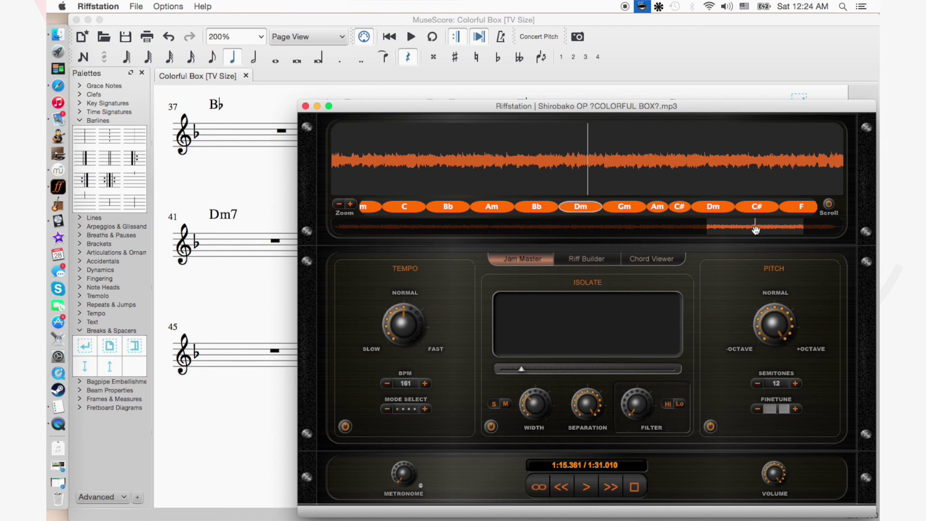
pyautogui.click(433, 154)
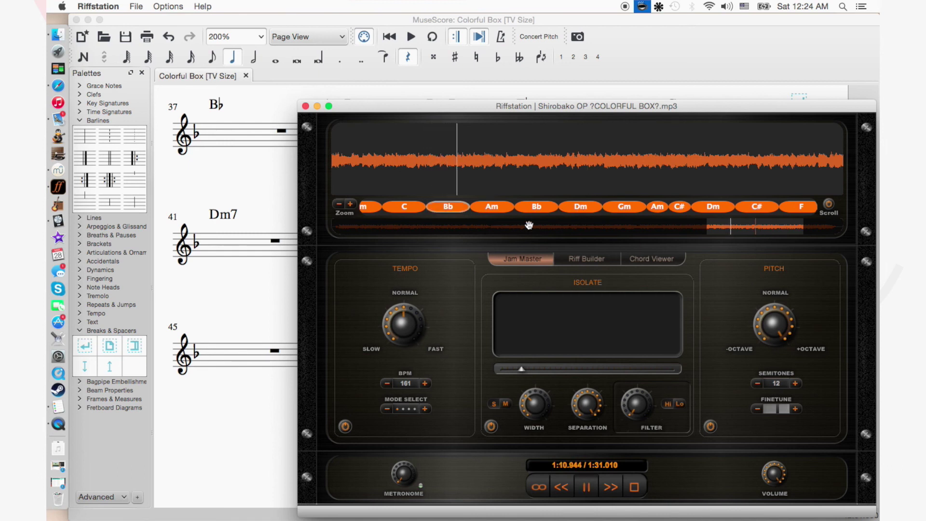
pyautogui.click(529, 165)
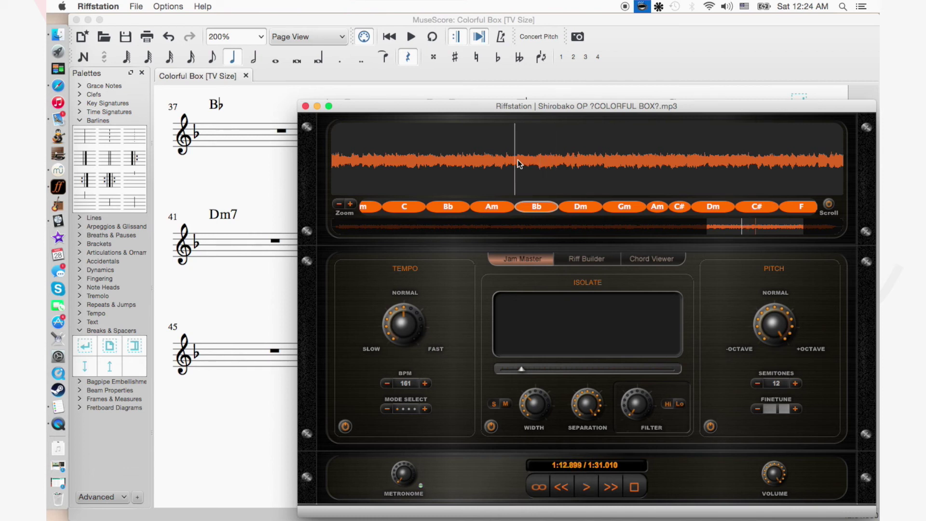
pyautogui.click(677, 75)
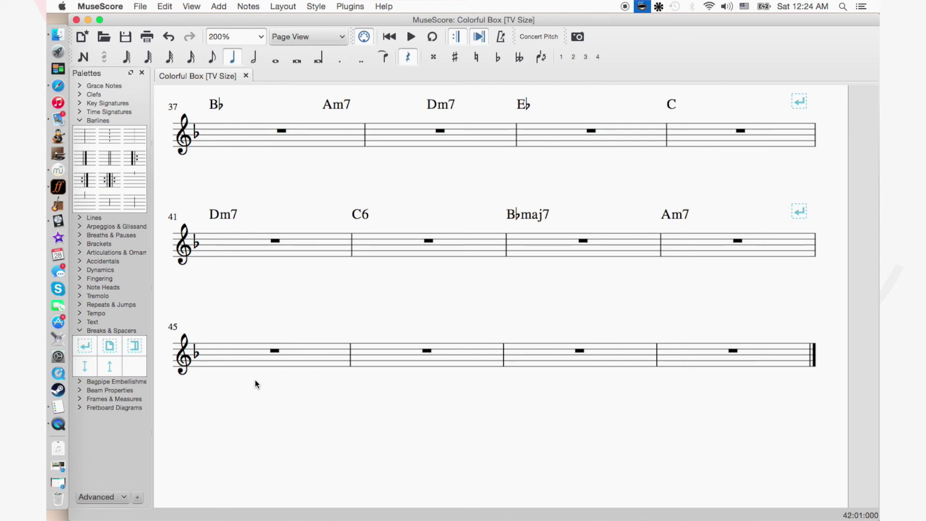
# Enter a B♭add9 chord symbol on the first bar of the bar-45 line.
pyautogui.click(277, 355)
pyautogui.press('super+k')
pyautogui.write('B')
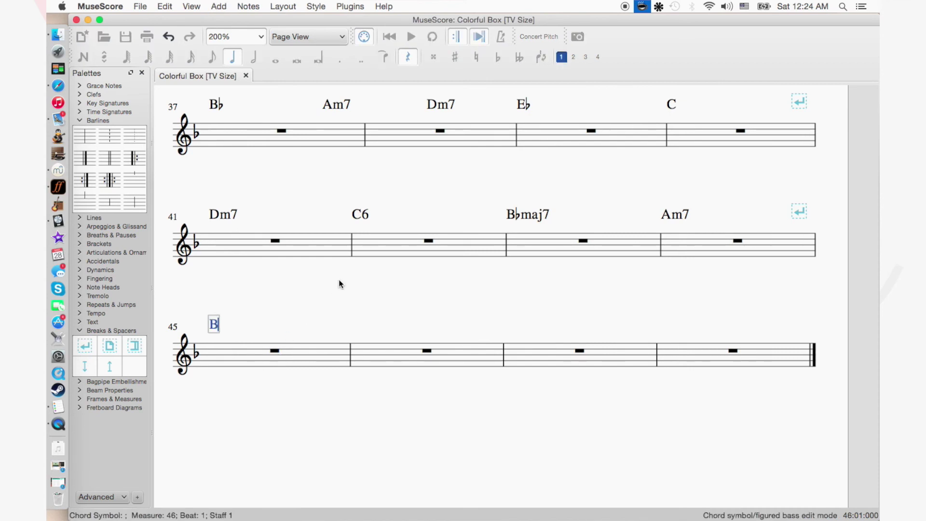
pyautogui.write('badd9')
pyautogui.press('space')
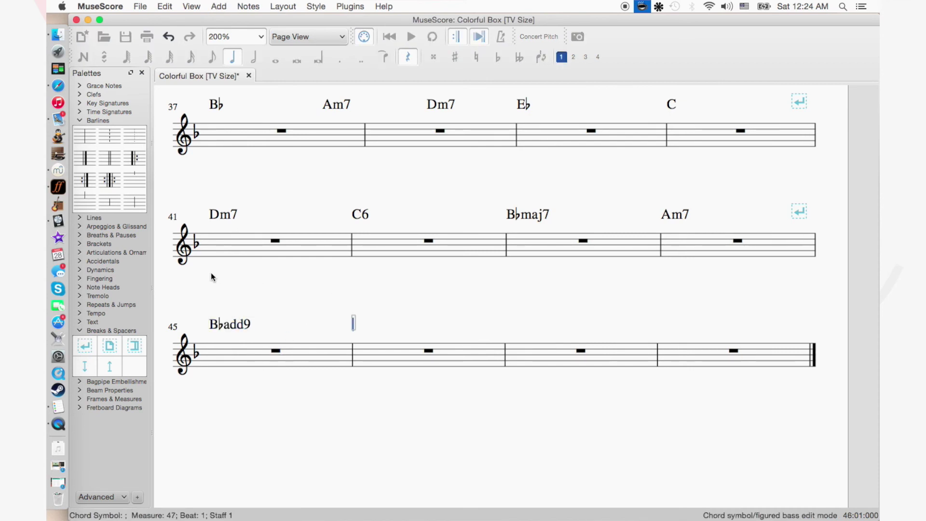
pyautogui.click(59, 187)
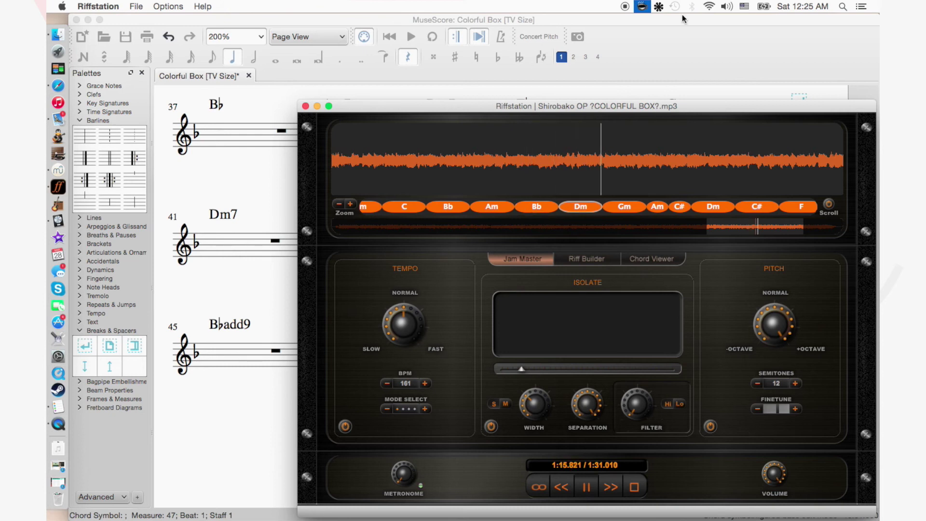
pyautogui.click(679, 36)
pyautogui.press('Escape')
# Copy bars 37–38's chords to bar 45, change the pasted Bb to B♭add9, and save.
pyautogui.click(347, 134)
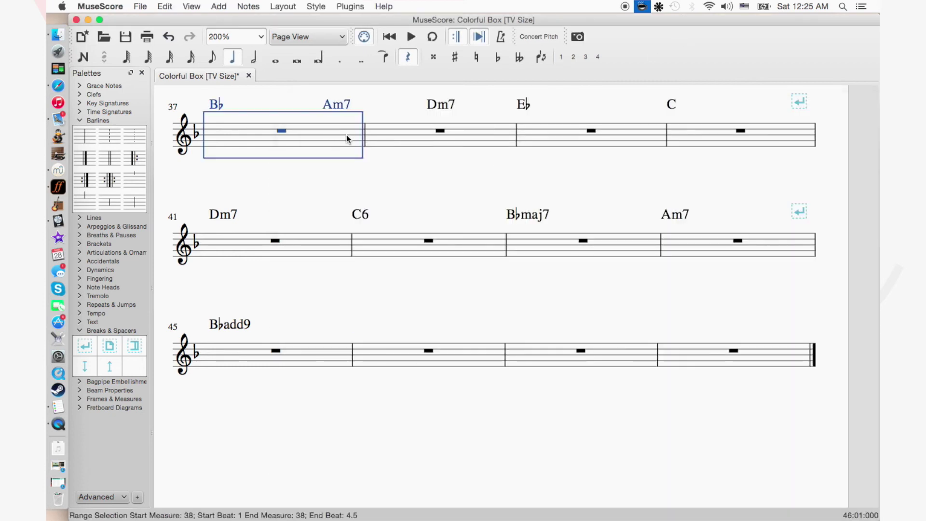
pyautogui.hotkey('shift', 'Right')
pyautogui.hotkey('ctrl', 'c')
pyautogui.click(275, 352)
pyautogui.hotkey('ctrl', 'v')
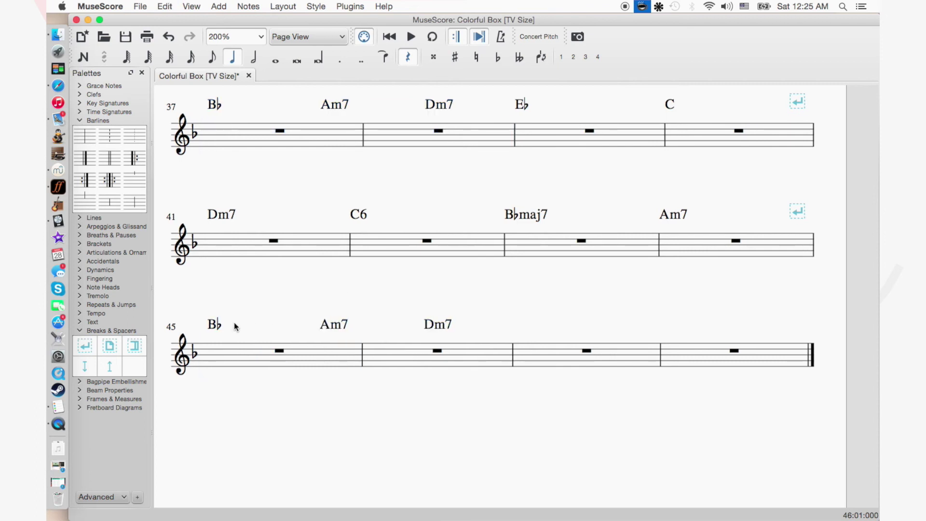
pyautogui.doubleClick(216, 325)
pyautogui.write('add9')
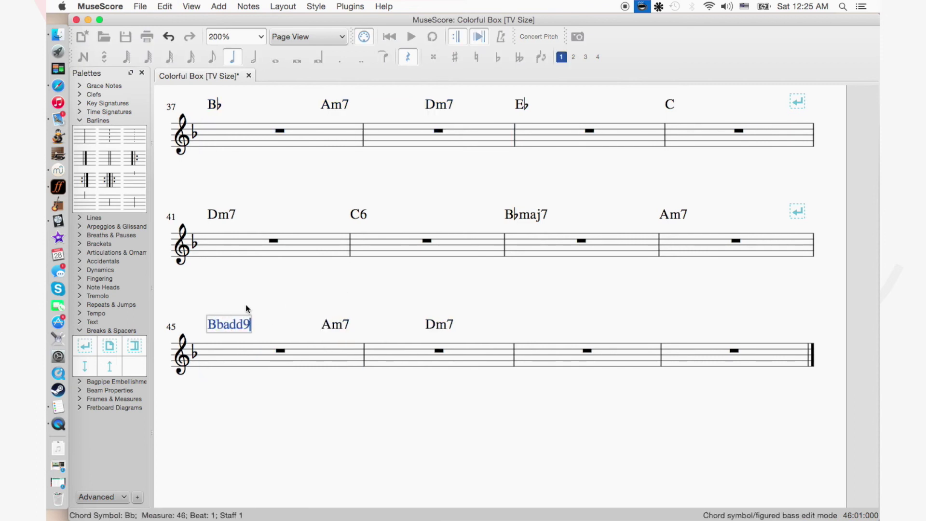
pyautogui.press('Escape')
pyautogui.hotkey('ctrl', 's')
# Replay Riffstation's passage from 1:17 several times to check the Am and C♯ chords.
pyautogui.click(58, 186)
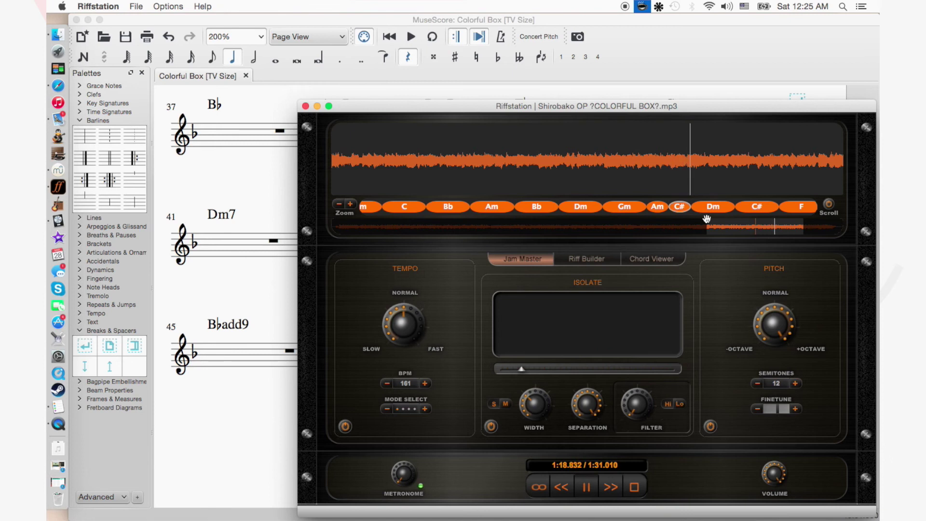
pyautogui.press('space')
pyautogui.click(646, 158)
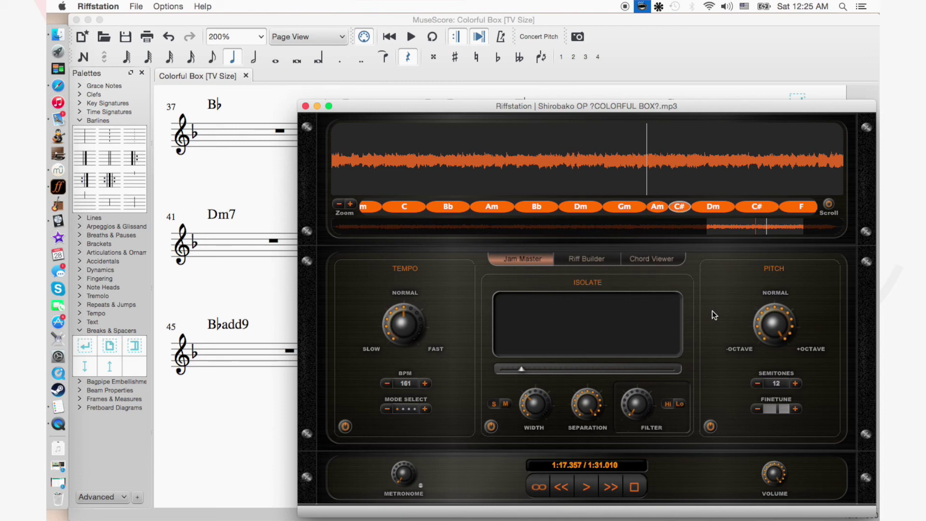
pyautogui.press('space')
pyautogui.press('space')
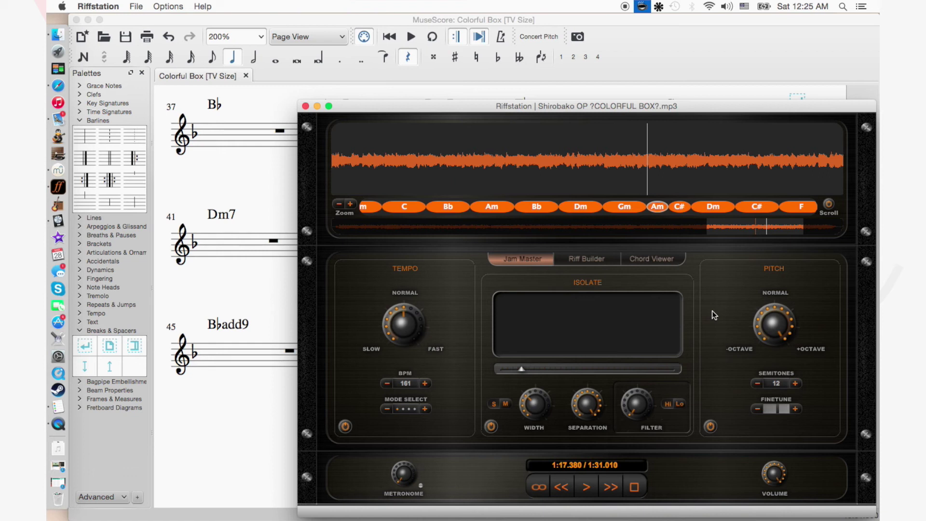
pyautogui.press('space')
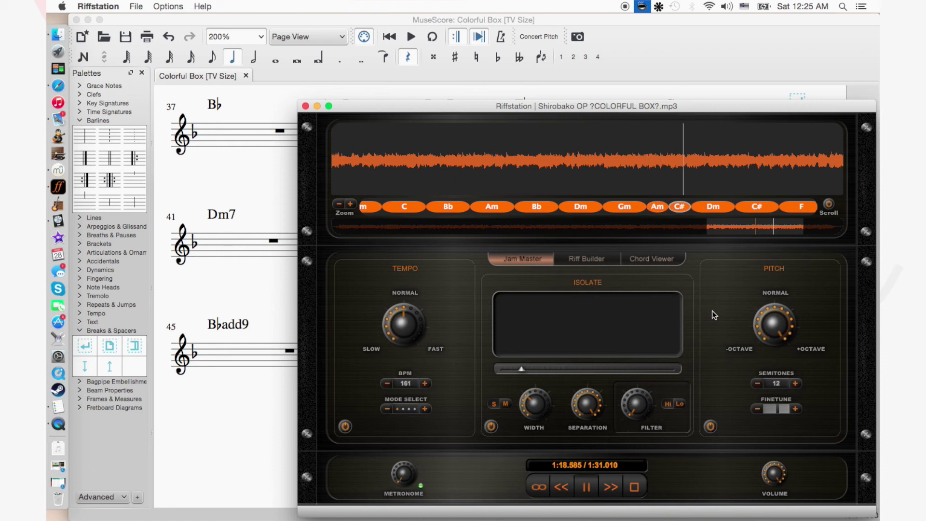
pyautogui.press('space')
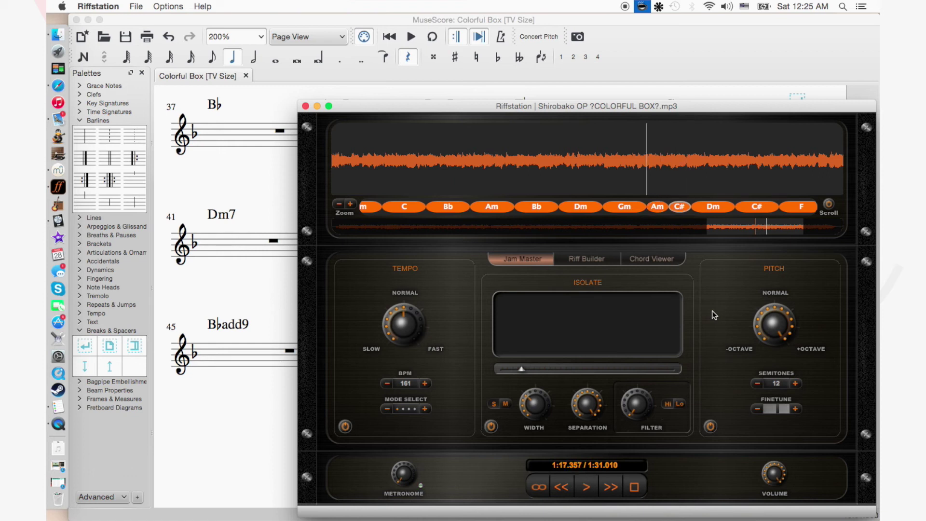
pyautogui.click(670, 34)
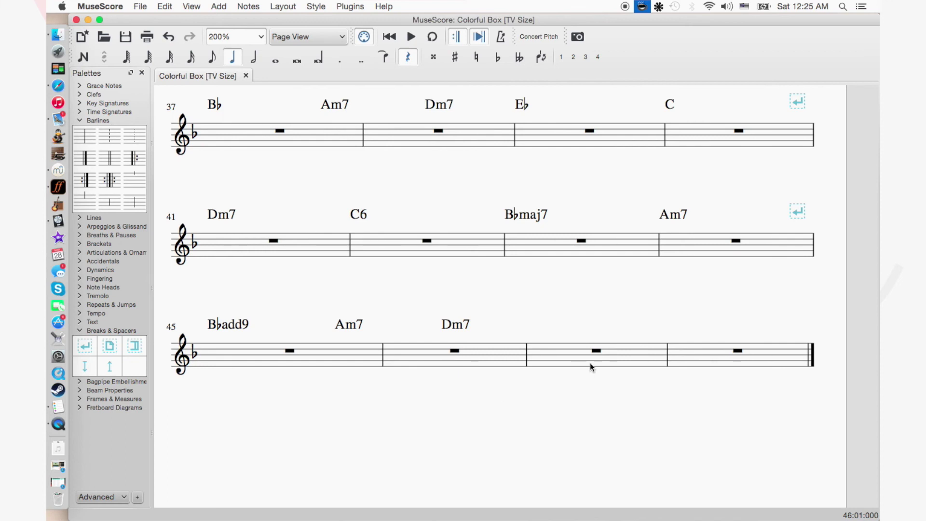
# Add a Gm7 chord symbol to measure 47.
pyautogui.click(597, 352)
pyautogui.press('super+k')
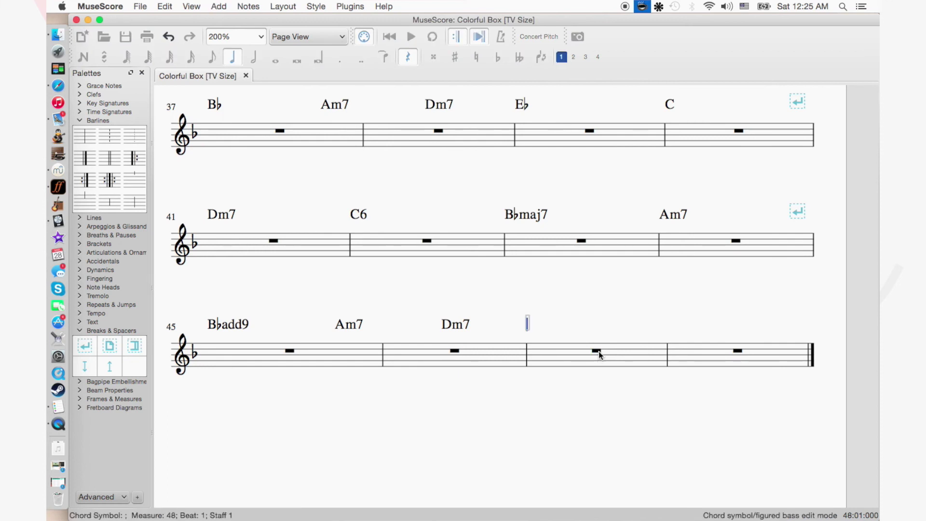
pyautogui.write('Gm7')
pyautogui.click(638, 408)
# Split measure 48 into half notes carrying A7 then C♯dim7.
pyautogui.click(734, 352)
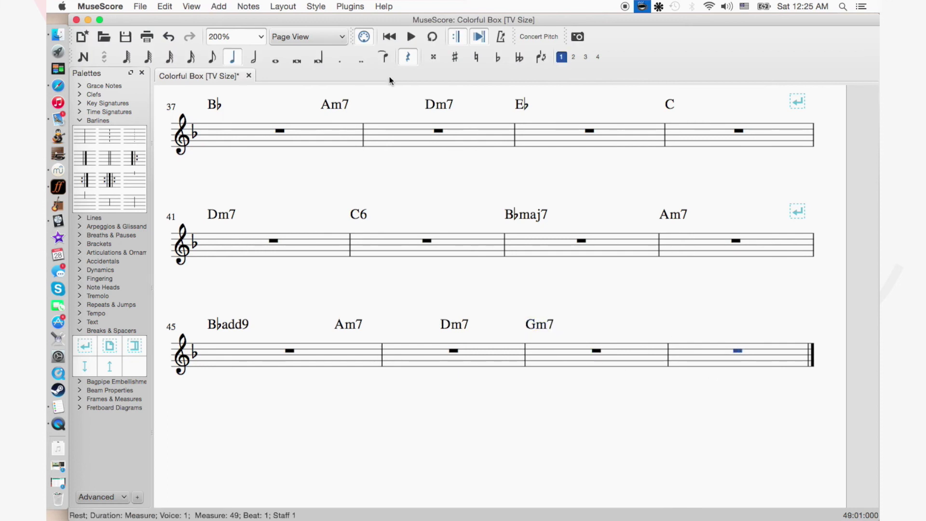
pyautogui.click(254, 58)
pyautogui.press('super+k')
pyautogui.write('A7')
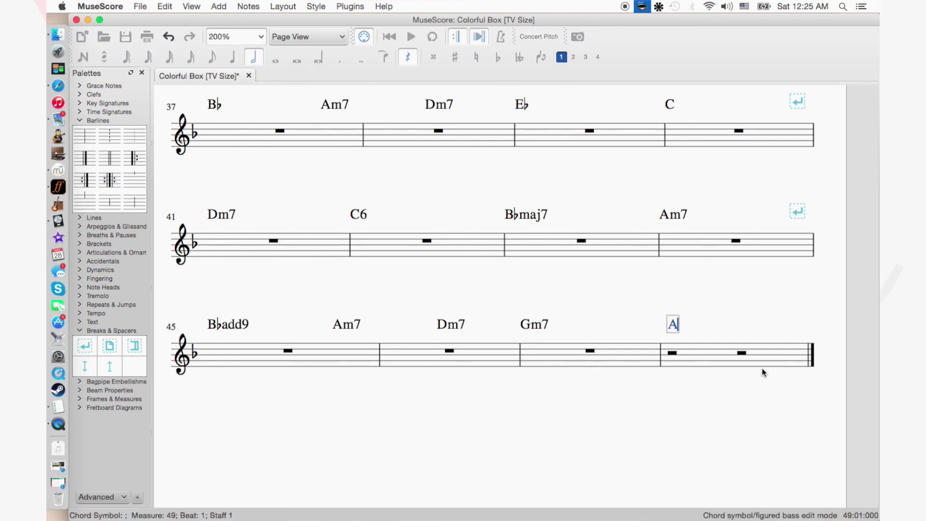
pyautogui.click(762, 369)
pyautogui.click(744, 354)
pyautogui.press('super+k')
pyautogui.write('C#dim7')
pyautogui.click(687, 393)
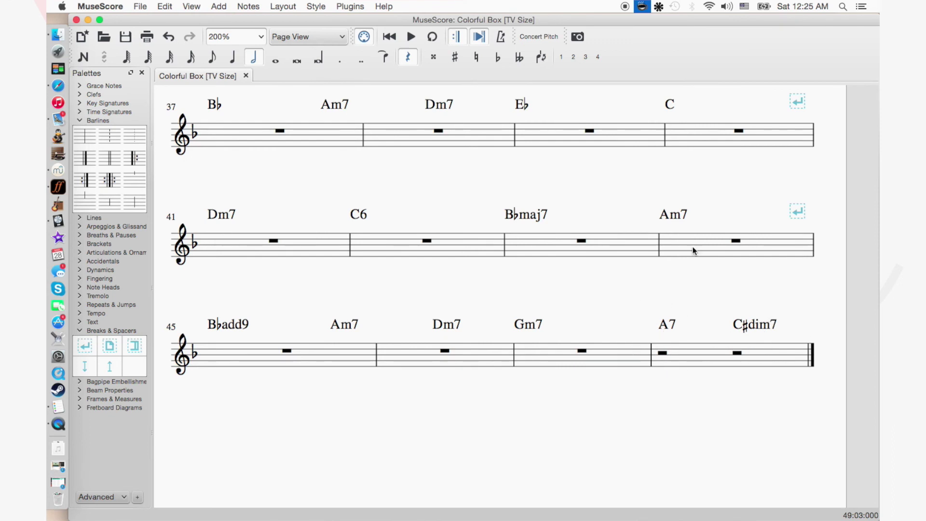
# Append 16 empty measures after the final bar.
pyautogui.click(685, 354)
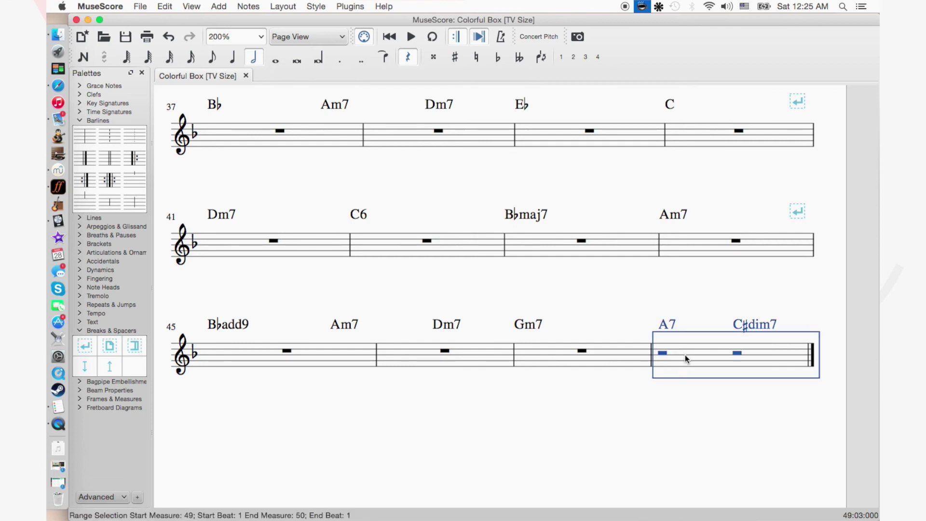
pyautogui.click(215, 7)
pyautogui.moveTo(192, 10)
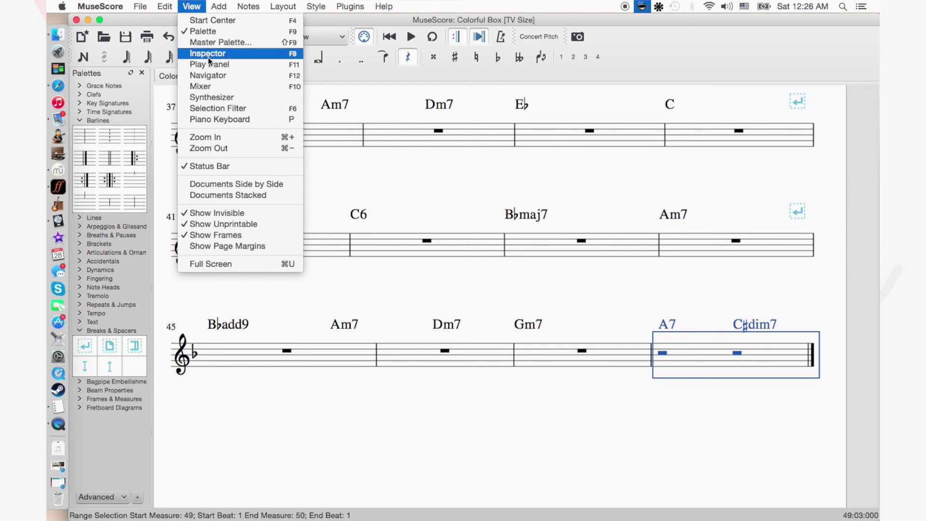
pyautogui.moveTo(236, 21)
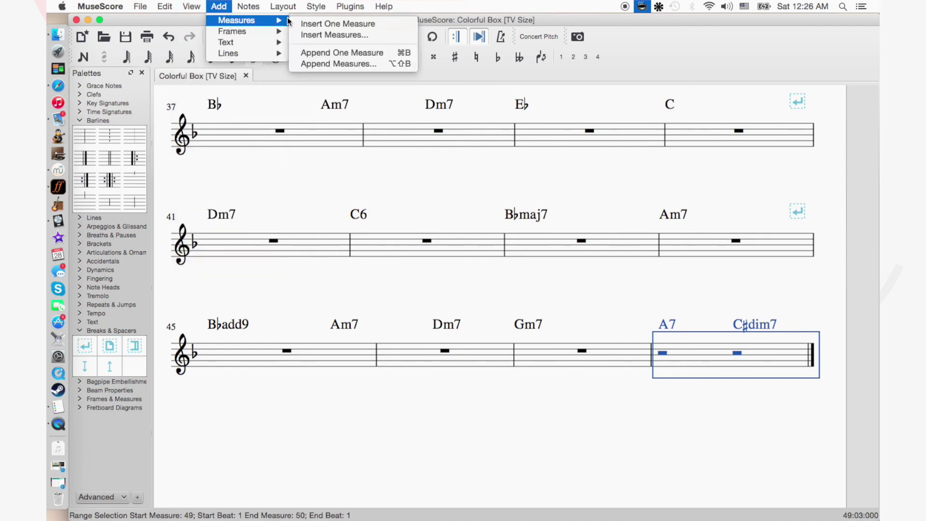
pyautogui.click(312, 64)
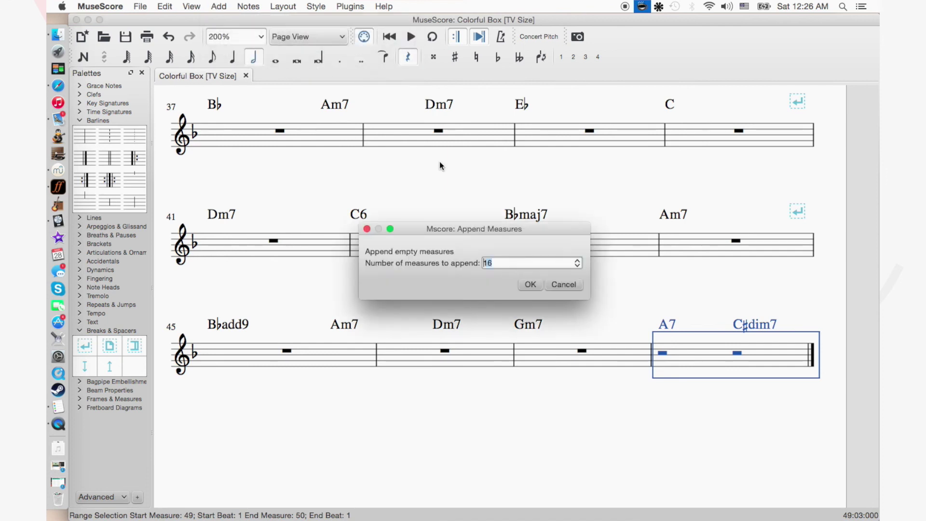
pyautogui.click(530, 283)
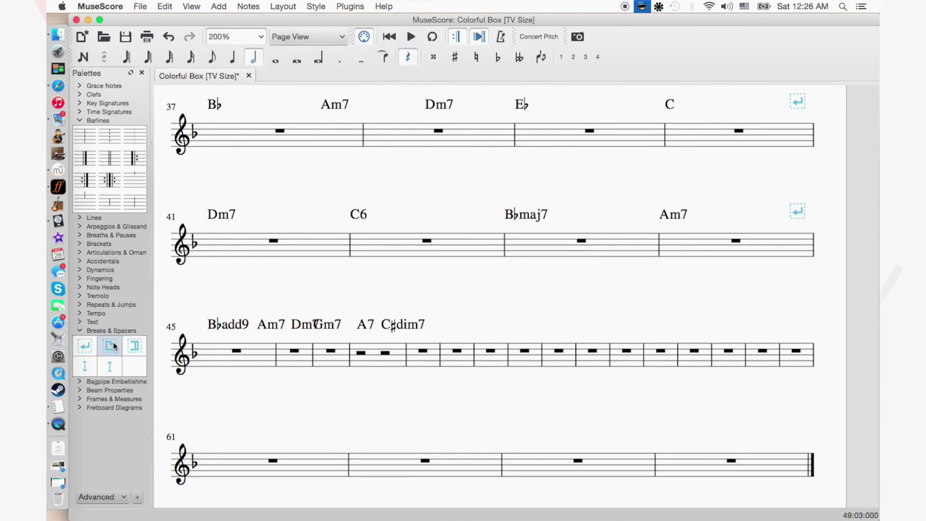
# Put a line break after the A7/C♯dim7 bar, restore its whole rest, and save.
pyautogui.moveTo(89, 351); pyautogui.dragTo(402, 349)
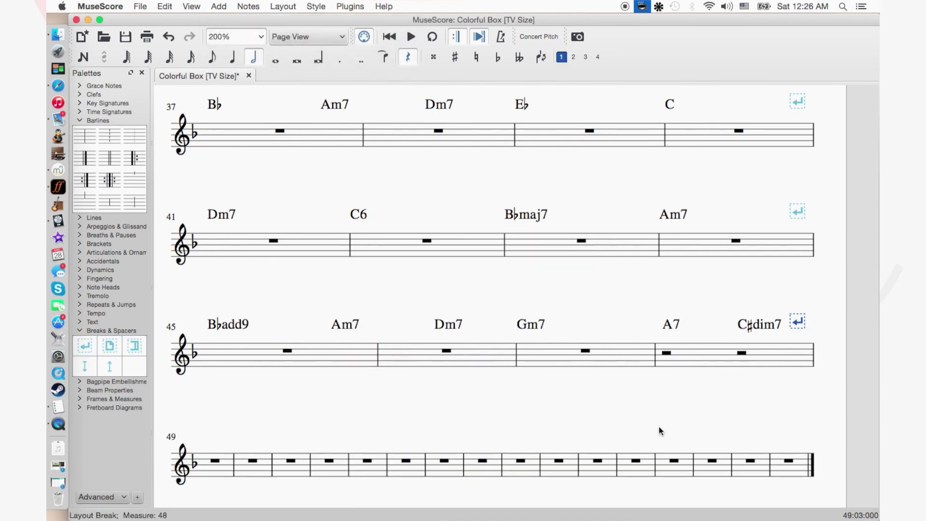
pyautogui.click(221, 468)
pyautogui.press('super+c')
pyautogui.click(705, 352)
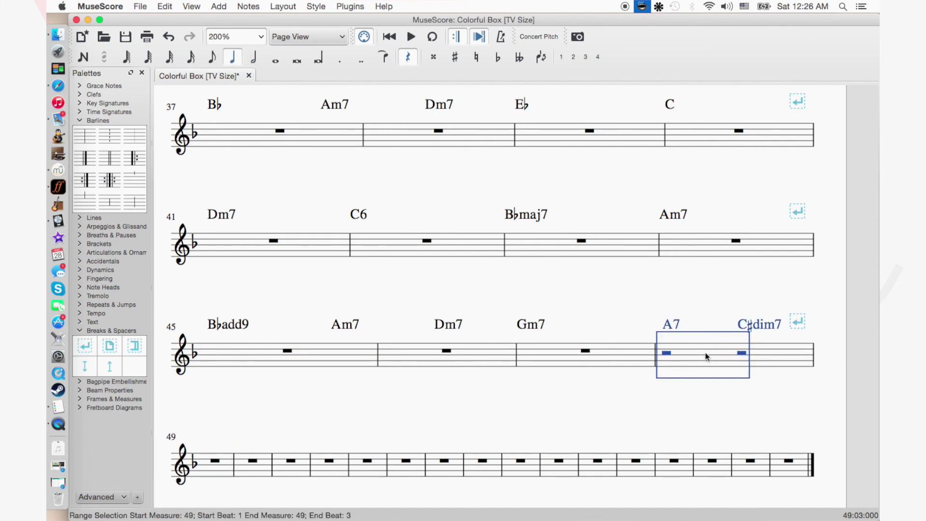
pyautogui.press('super+v')
pyautogui.press('Escape')
pyautogui.press('super+s')
# Add line breaks ending the bar-49 and bar-53 lines after four bars, and save.
pyautogui.scroll(-5, 621, 411)
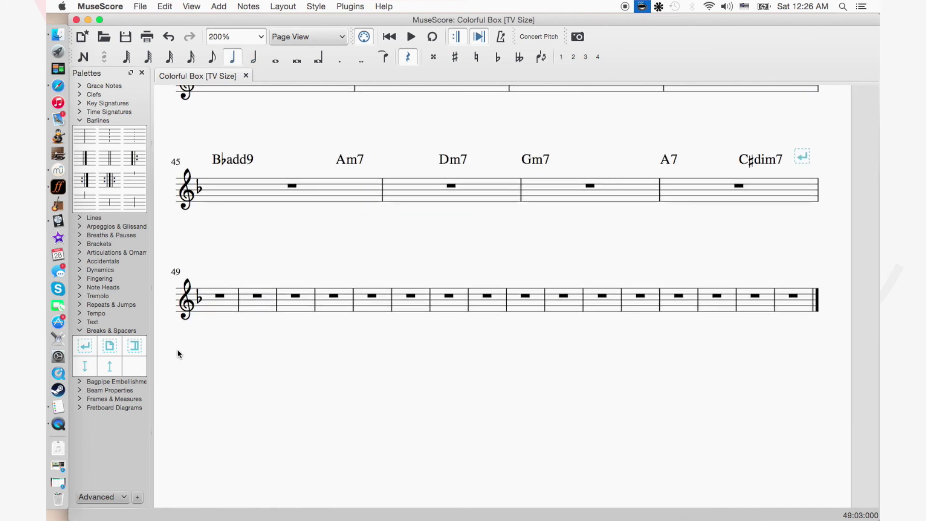
pyautogui.moveTo(85, 347); pyautogui.dragTo(335, 295)
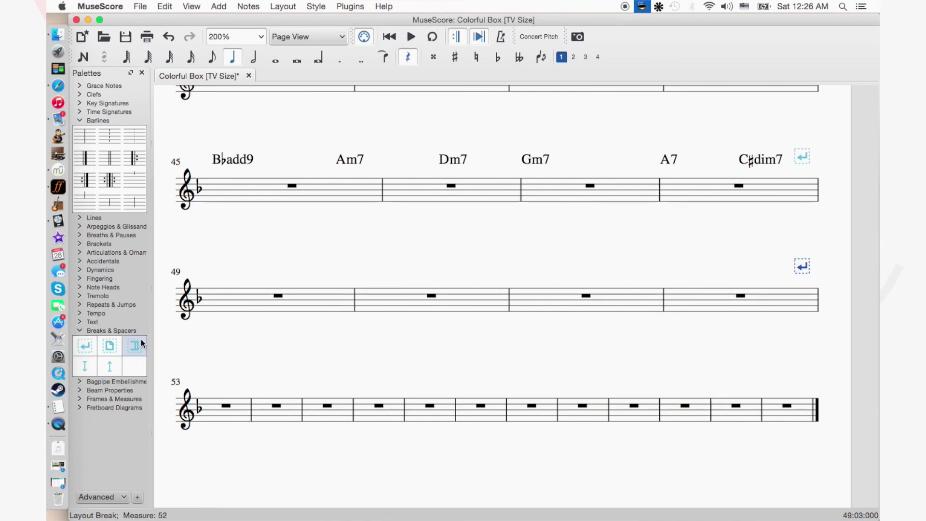
pyautogui.moveTo(89, 354); pyautogui.dragTo(378, 401)
pyautogui.press('Escape')
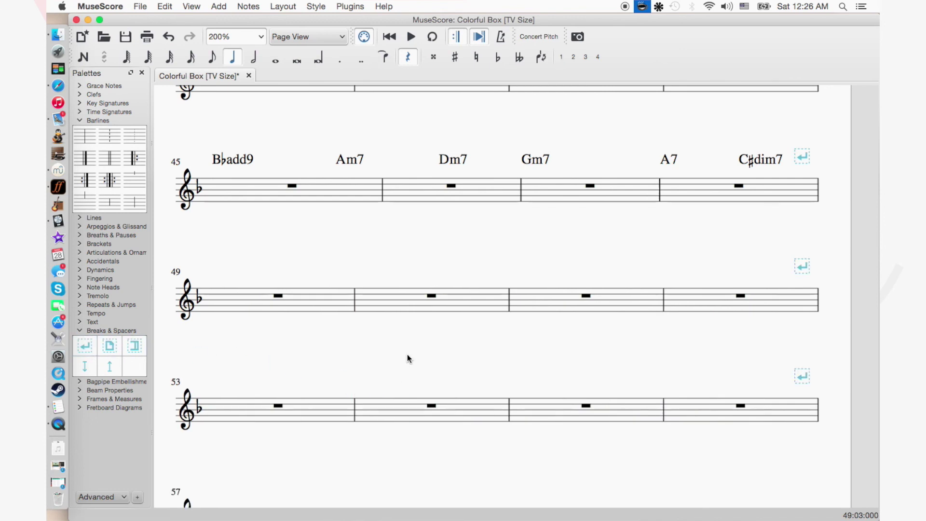
pyautogui.press('super+s')
pyautogui.scroll(1, 407, 354)
pyautogui.scroll(2, 407, 354)
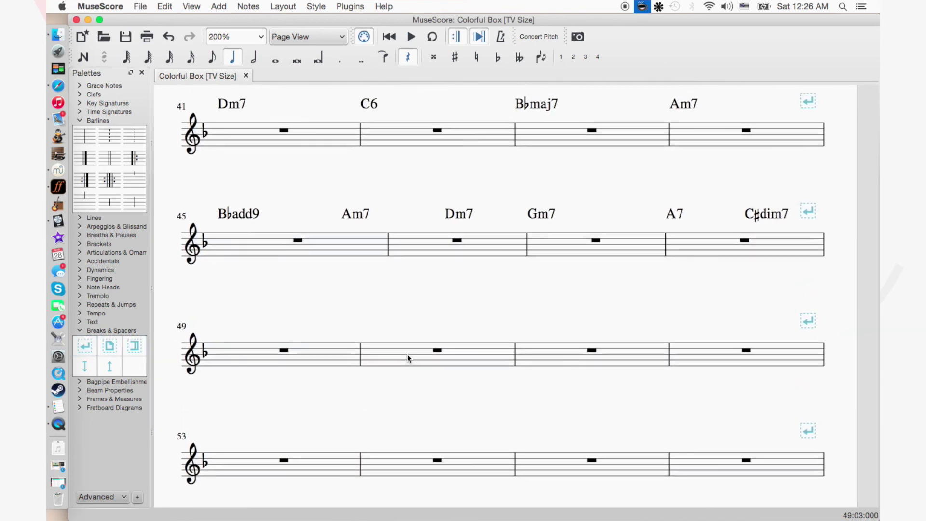
pyautogui.click(280, 361)
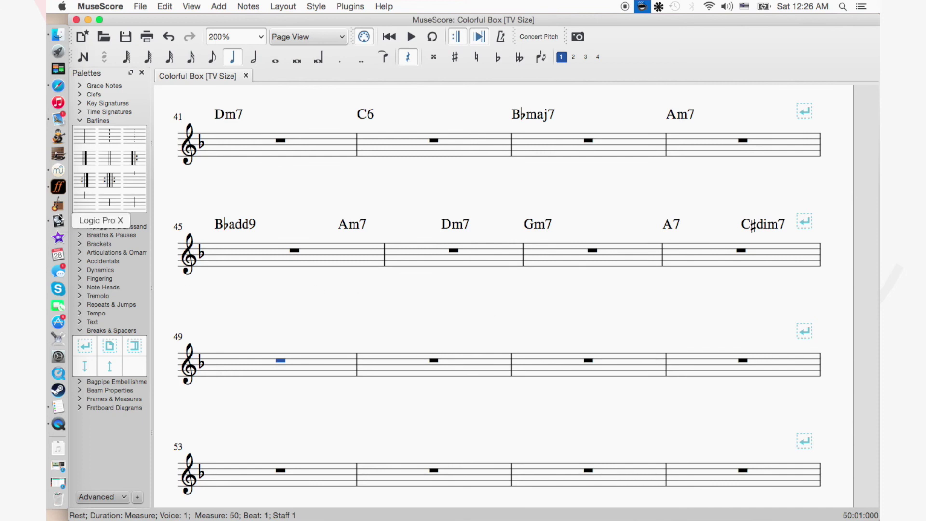
# Cue Riffstation's closing passage at 1:18.855, listen, and return to the score at measure 49.
pyautogui.click(57, 187)
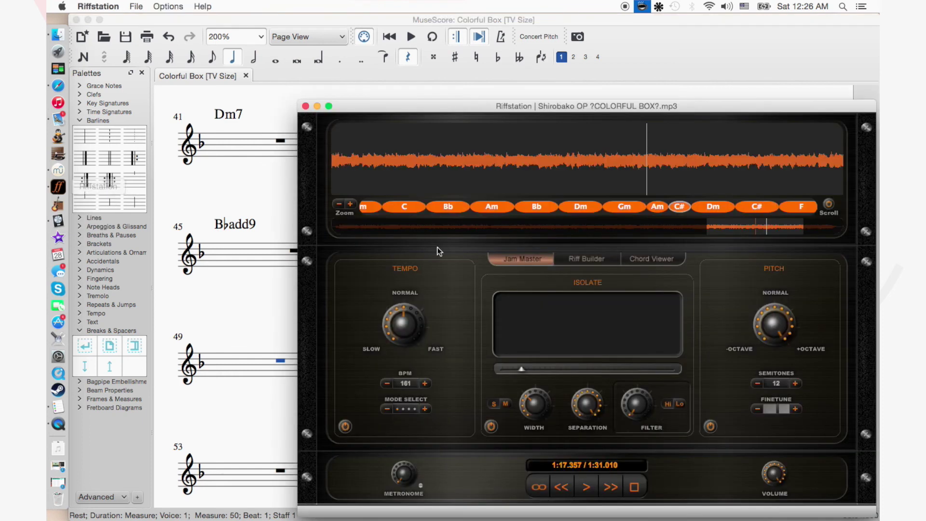
pyautogui.press('space')
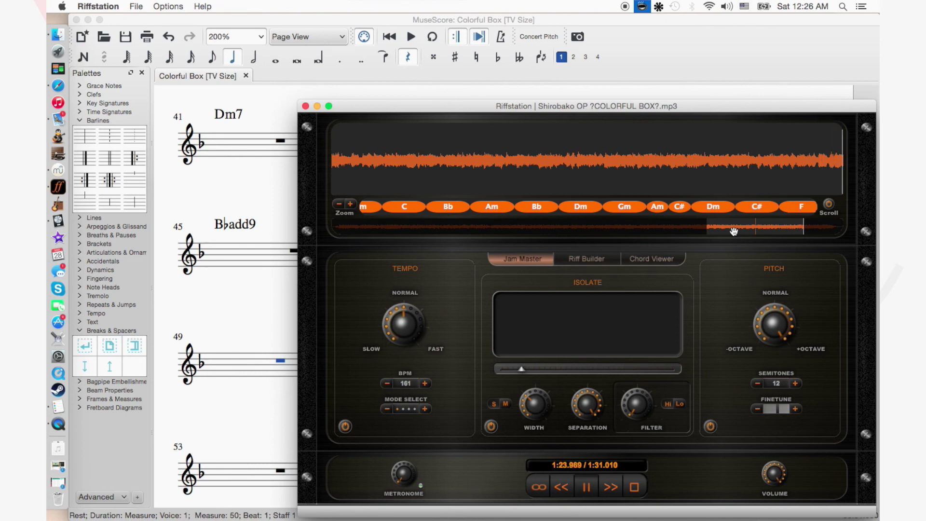
pyautogui.press('space')
pyautogui.moveTo(757, 228); pyautogui.dragTo(804, 225)
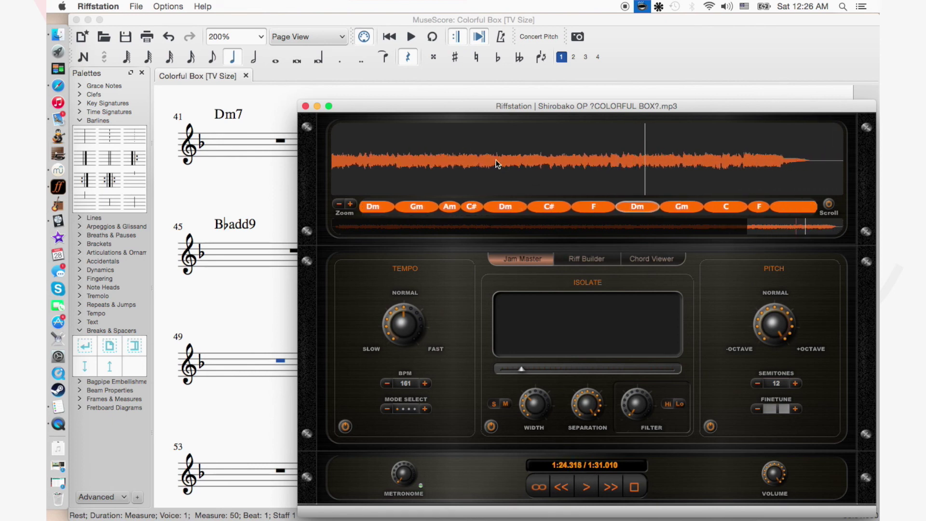
pyautogui.click(485, 155)
pyautogui.press('space')
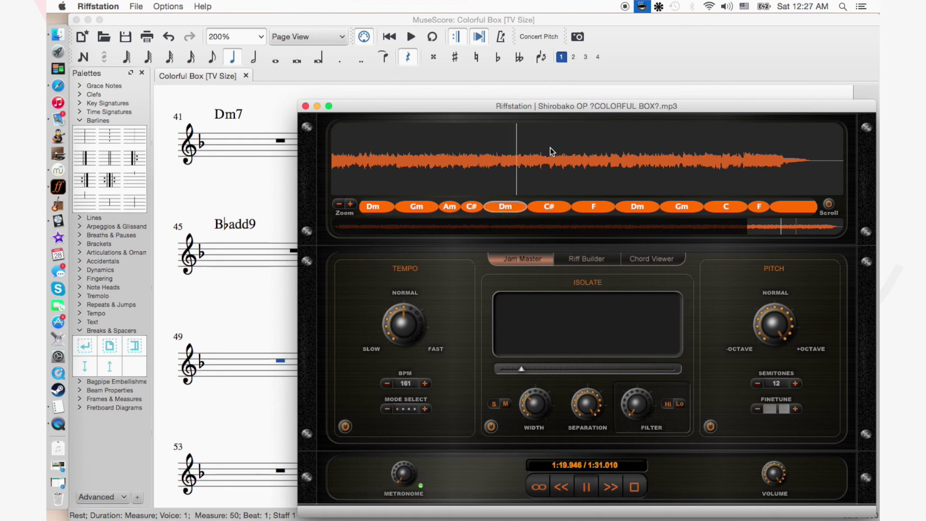
pyautogui.press('space')
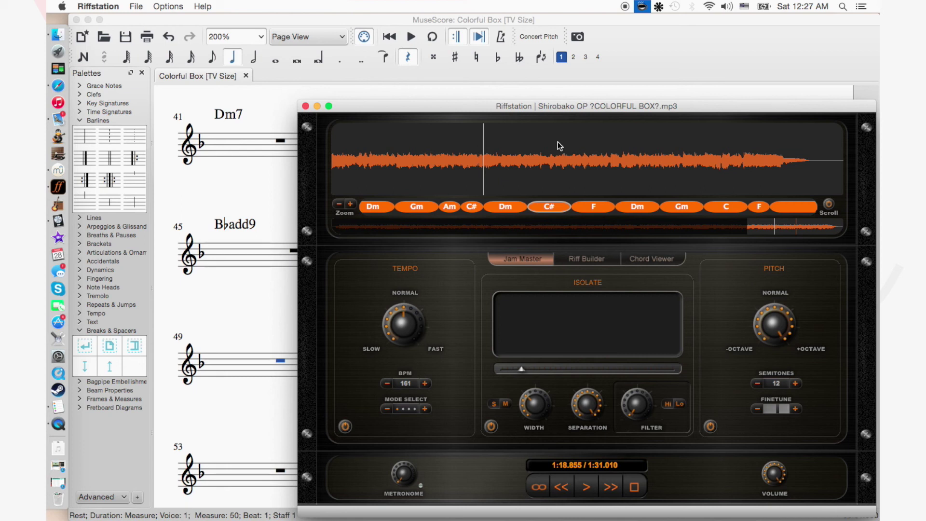
pyautogui.click(641, 57)
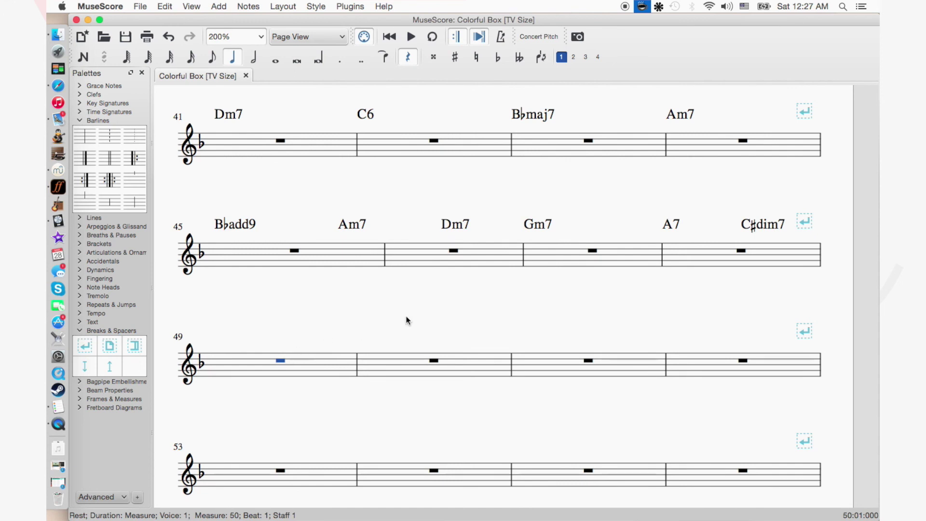
pyautogui.press('super+k')
# Enter Dm on measure 49, then go back to Riffstation to keep listening.
pyautogui.write('Dm')
pyautogui.press('space')
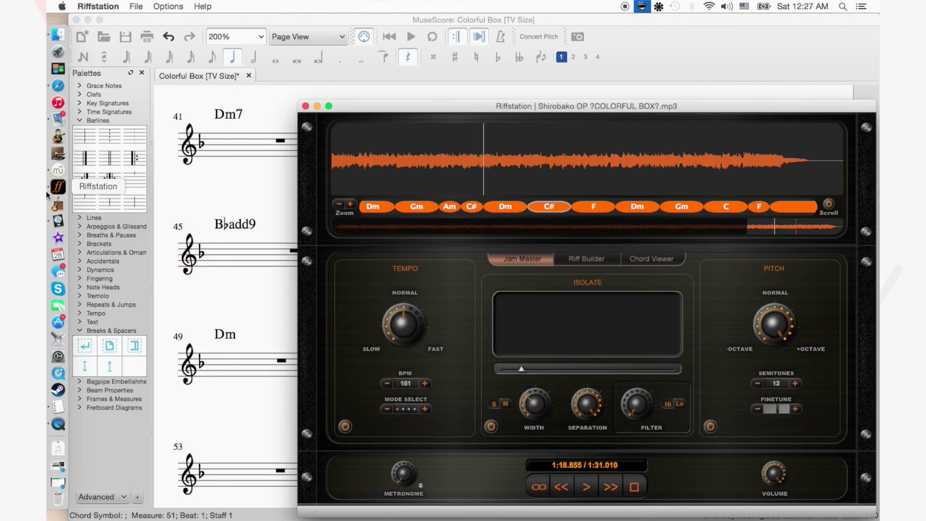
pyautogui.click(58, 188)
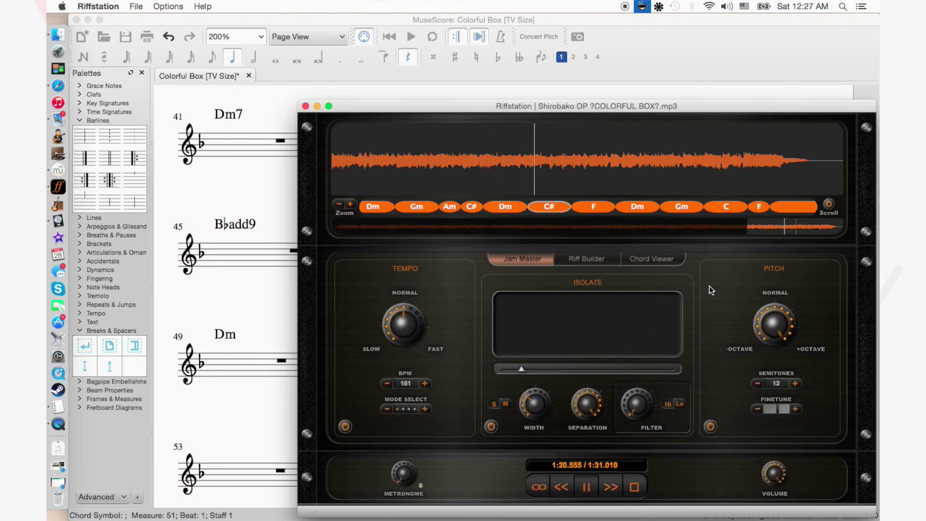
# Replay from 1:18.855 and 1:20.7, then zoom the waveform out one step to the song's end.
pyautogui.press('space')
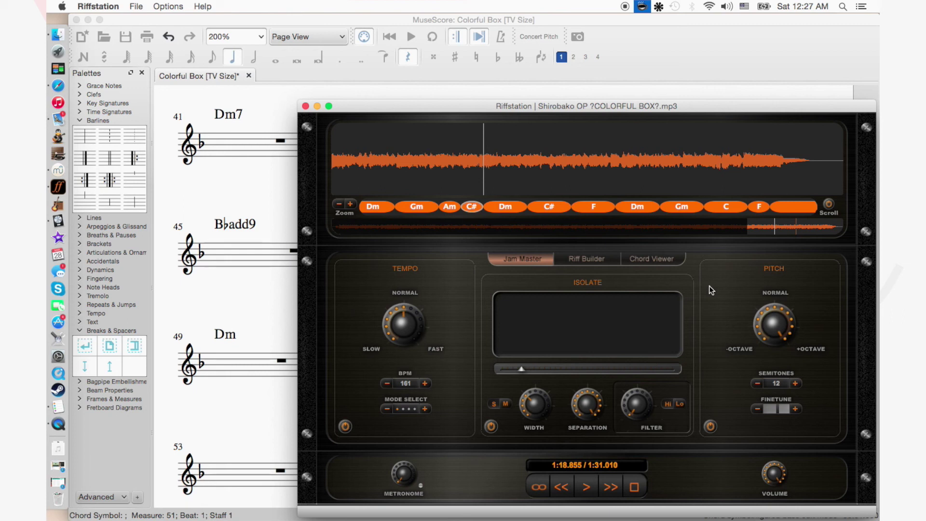
pyautogui.press('space')
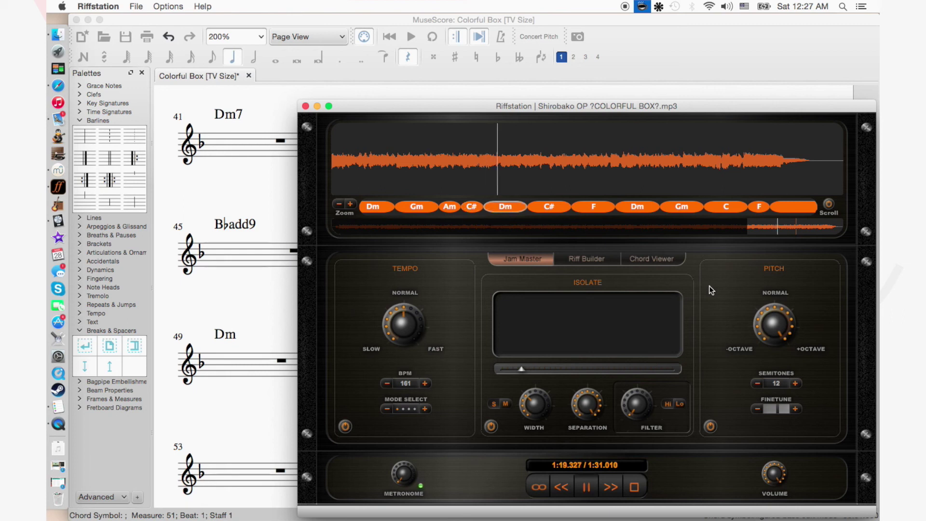
pyautogui.click(532, 158)
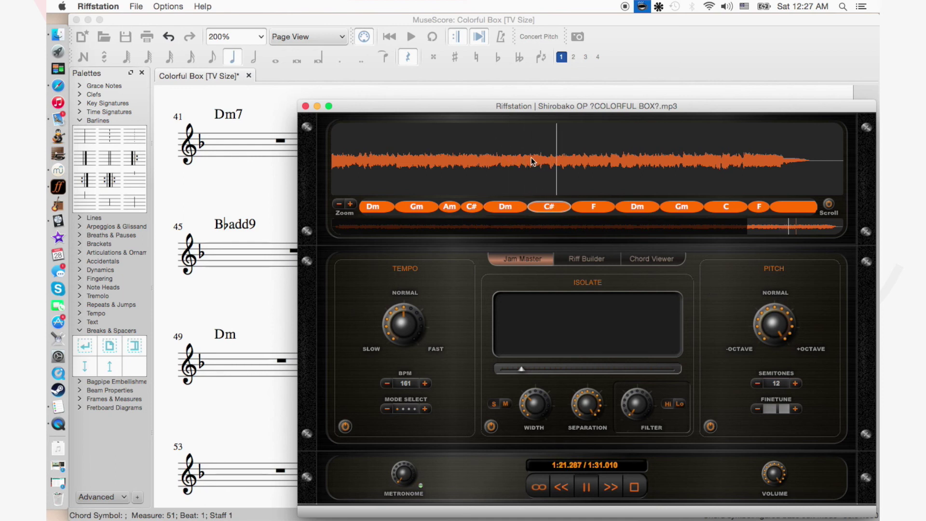
pyautogui.press('space')
pyautogui.scroll(-5, 531, 157)
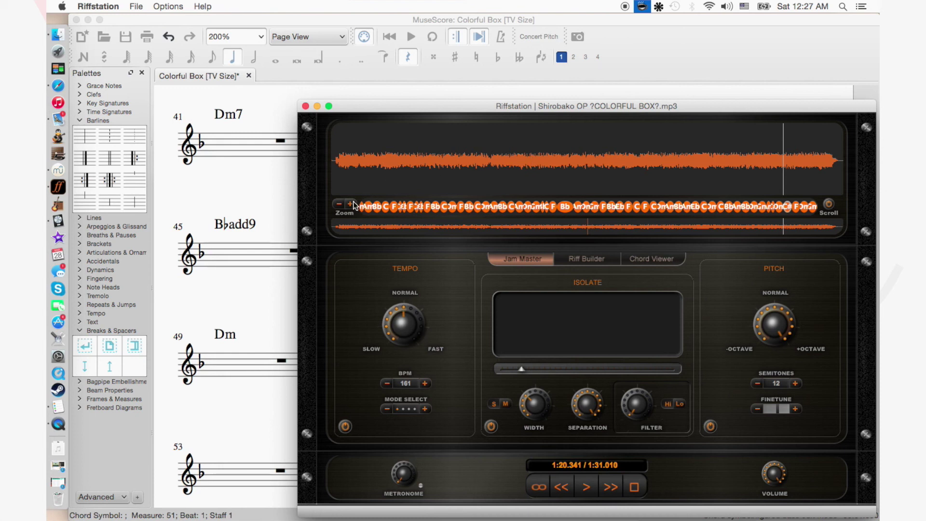
pyautogui.scroll(5, 439, 179)
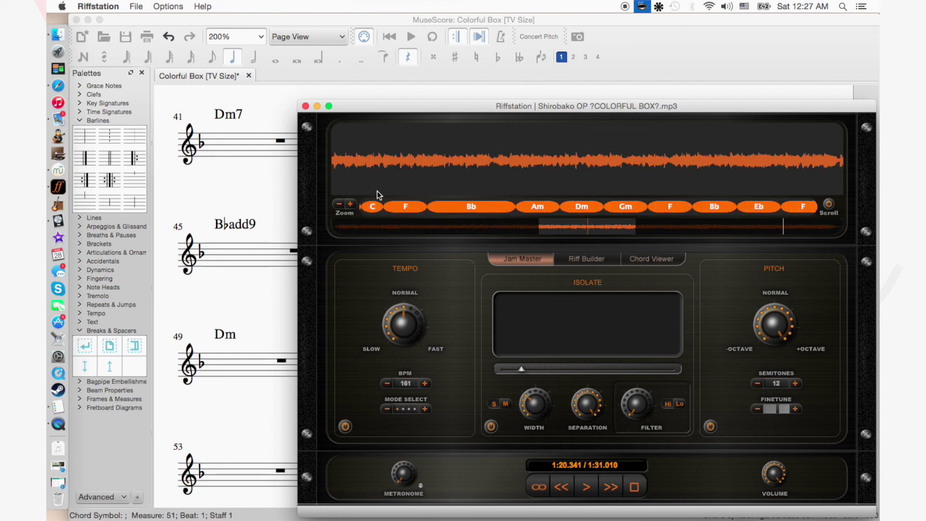
pyautogui.click(340, 204)
pyautogui.moveTo(569, 227); pyautogui.dragTo(867, 247)
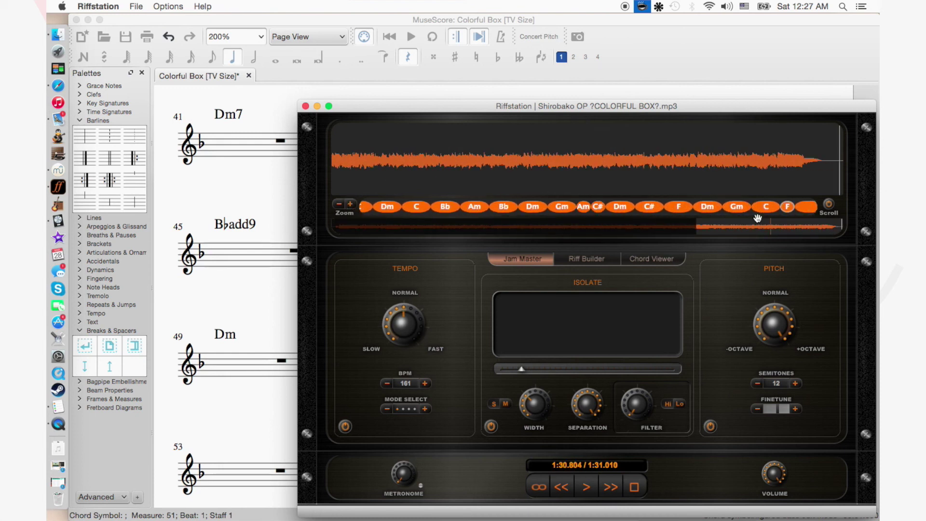
# Replay the Dm-to-C♯ passage repeatedly, leaving the playhead at 1:20.341, then return to MuseScore.
pyautogui.click(610, 161)
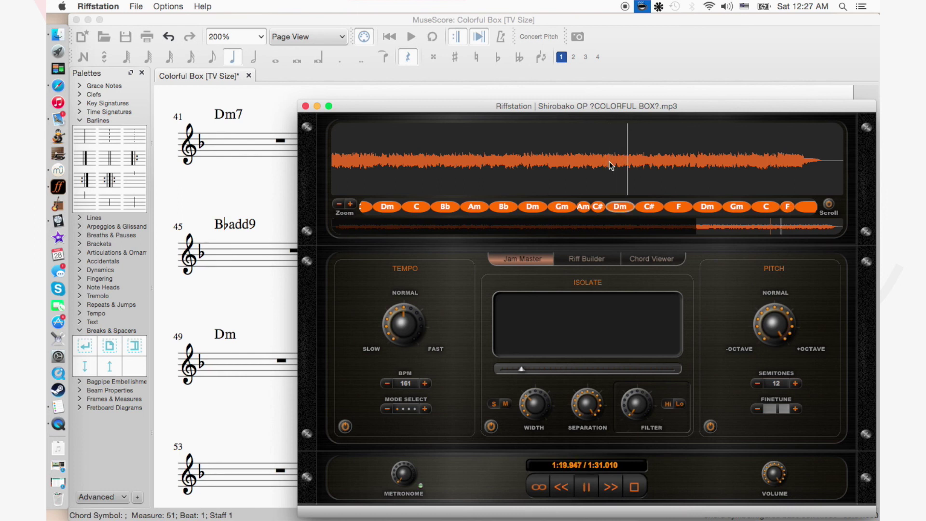
pyautogui.click(609, 161)
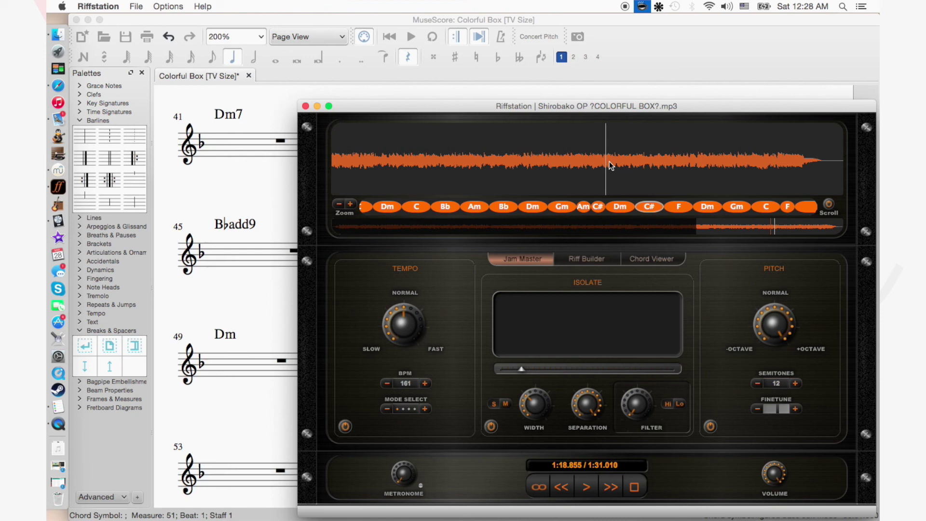
pyautogui.press('space')
pyautogui.press('space')
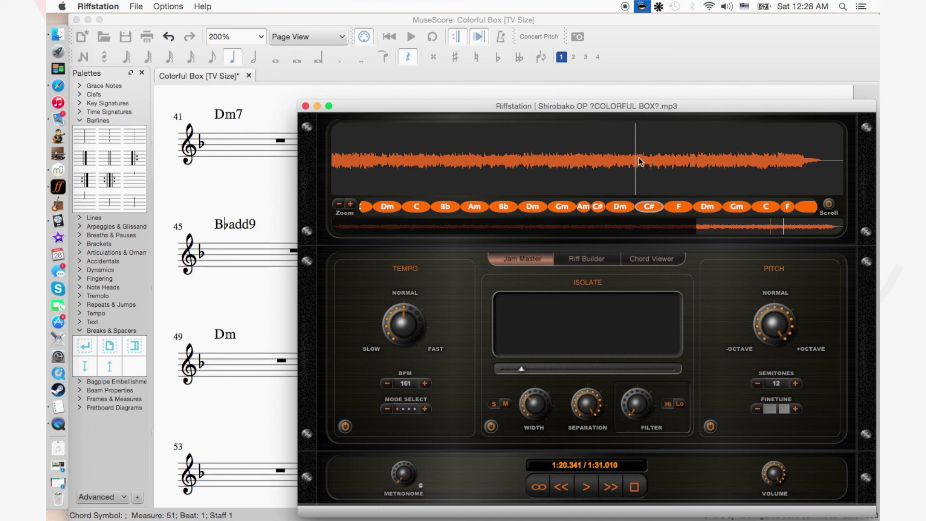
pyautogui.press('space')
pyautogui.press('space')
pyautogui.press('space')
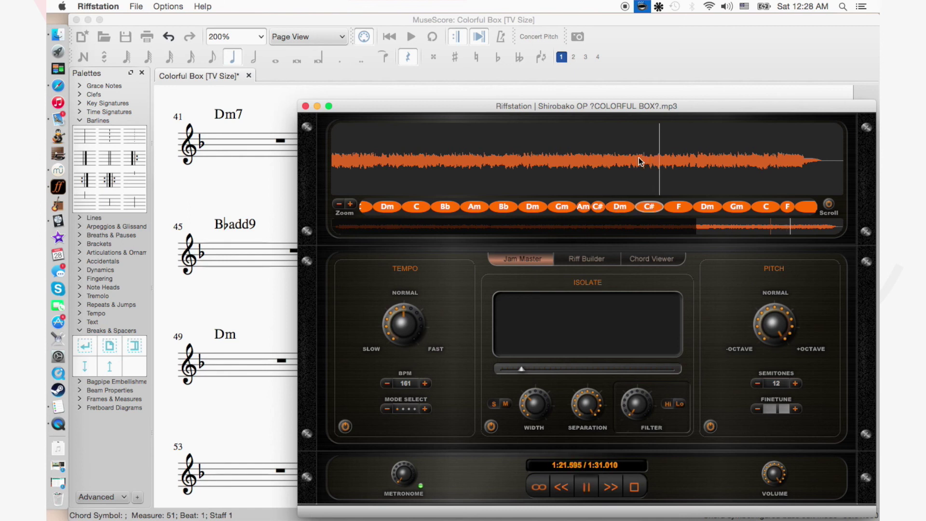
pyautogui.press('space')
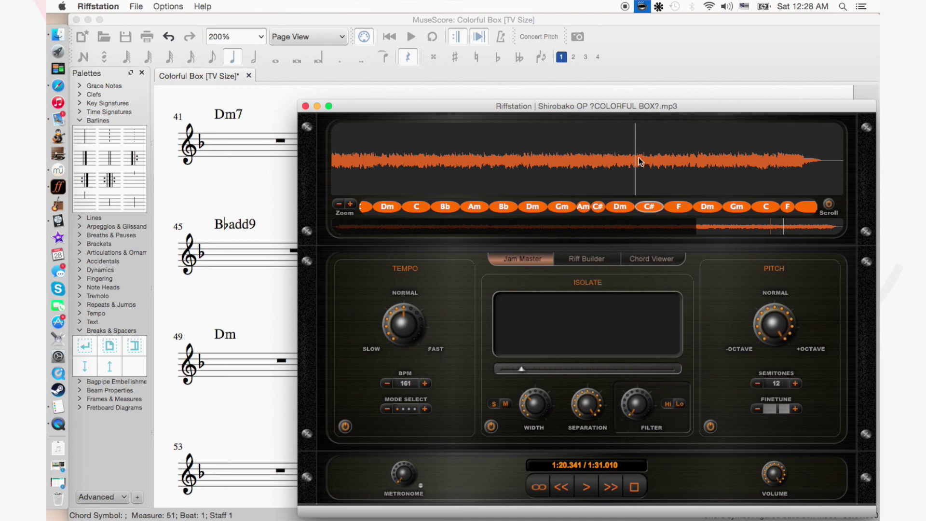
pyautogui.press('space')
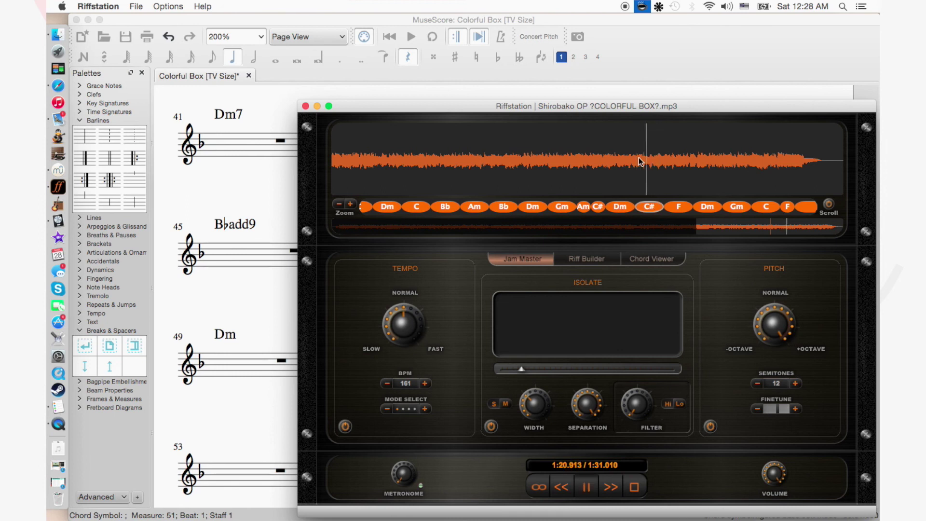
pyautogui.press('space')
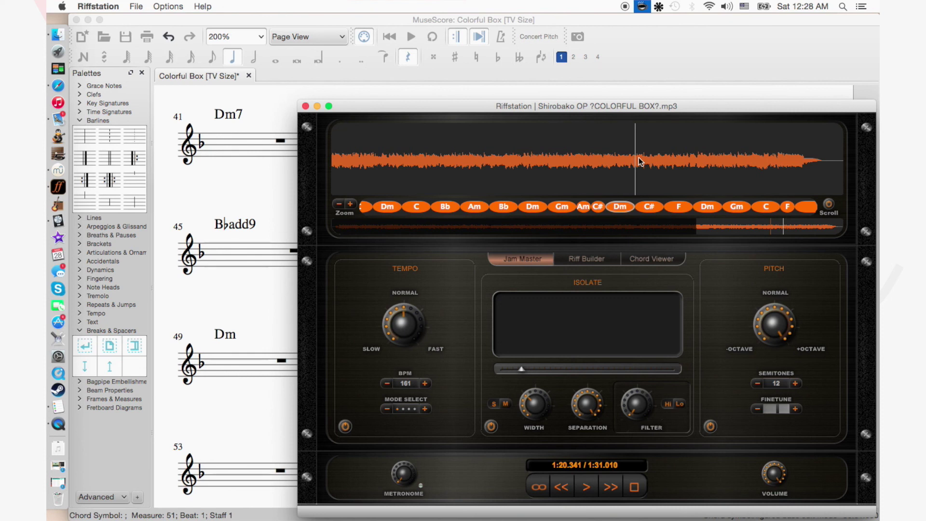
pyautogui.press('space')
pyautogui.press('space')
pyautogui.press('space')
pyautogui.press('space')
pyautogui.press('space')
pyautogui.press('space')
pyautogui.press('Left')
pyautogui.click(672, 68)
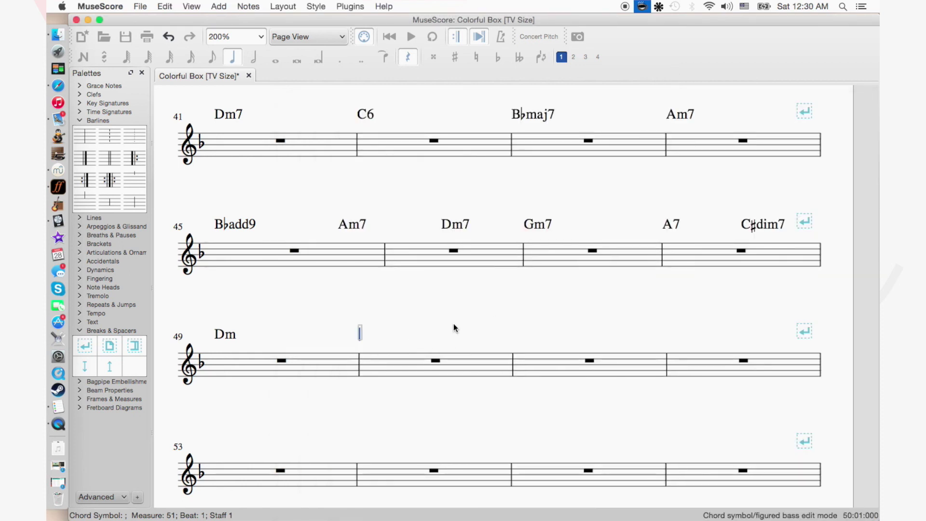
# Add an A7♯5/C♯ chord symbol on the measure after Dm and save the score.
pyautogui.click(434, 360)
pyautogui.hotkey('ctrl', 'k')
pyautogui.write('A7#5')
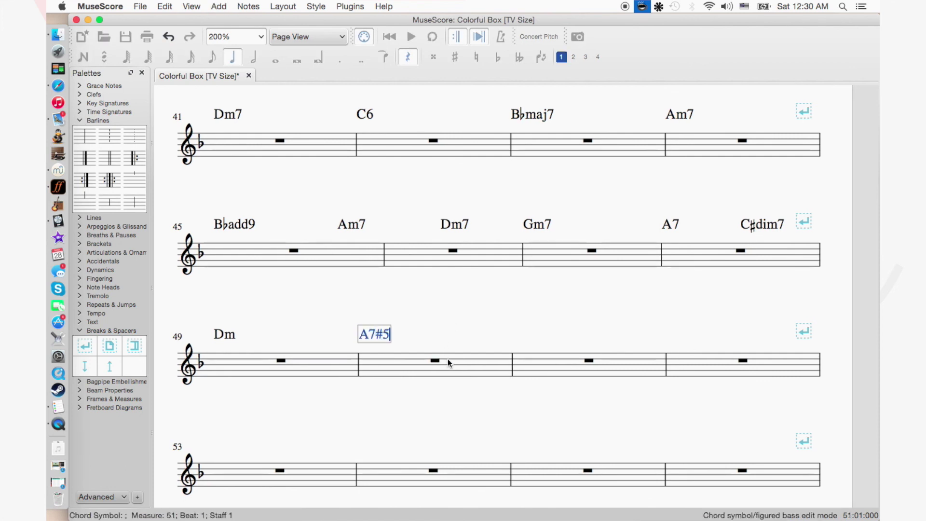
pyautogui.press('space')
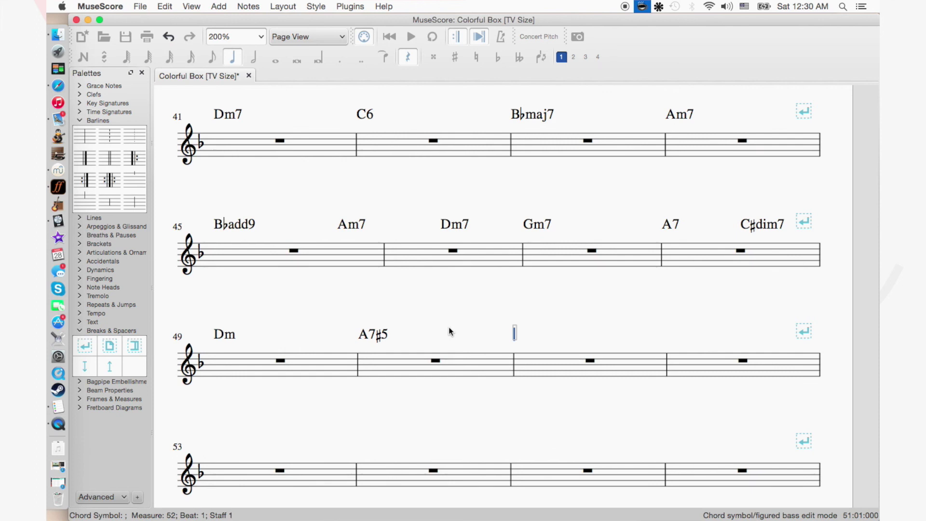
pyautogui.press('Escape')
pyautogui.doubleClick(385, 336)
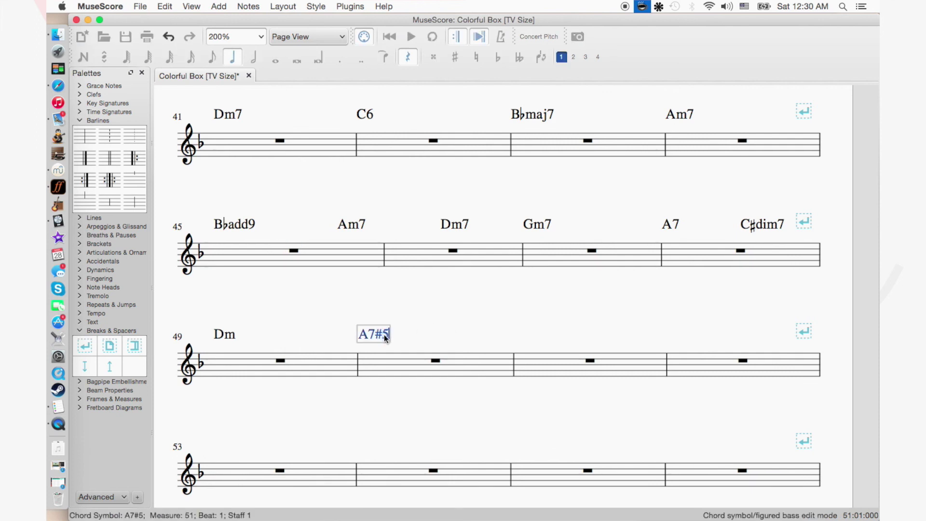
pyautogui.write('/C#')
pyautogui.click(425, 314)
pyautogui.press('super+s')
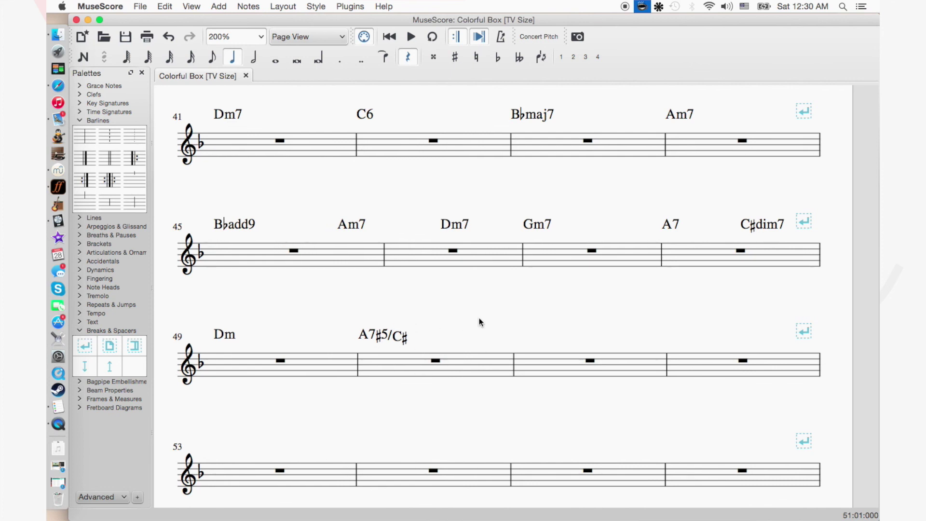
pyautogui.click(590, 360)
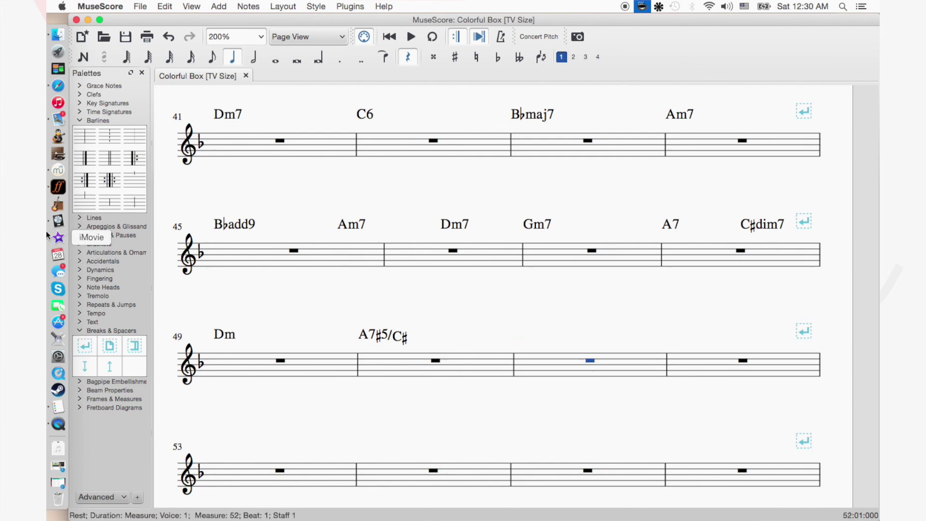
# Replay the Riffstation passage from 1:20.3 through about 1:23.3 to hear the chords after Dm.
pyautogui.click(58, 187)
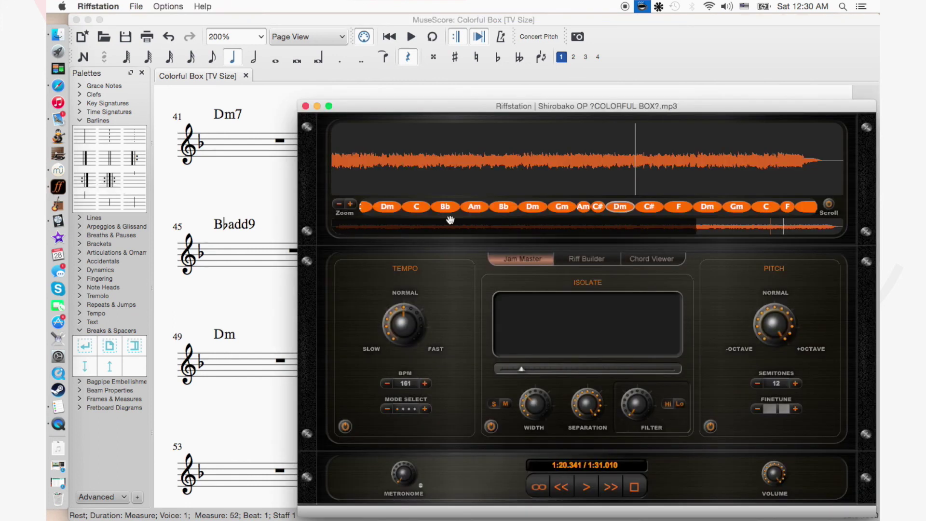
pyautogui.press('space')
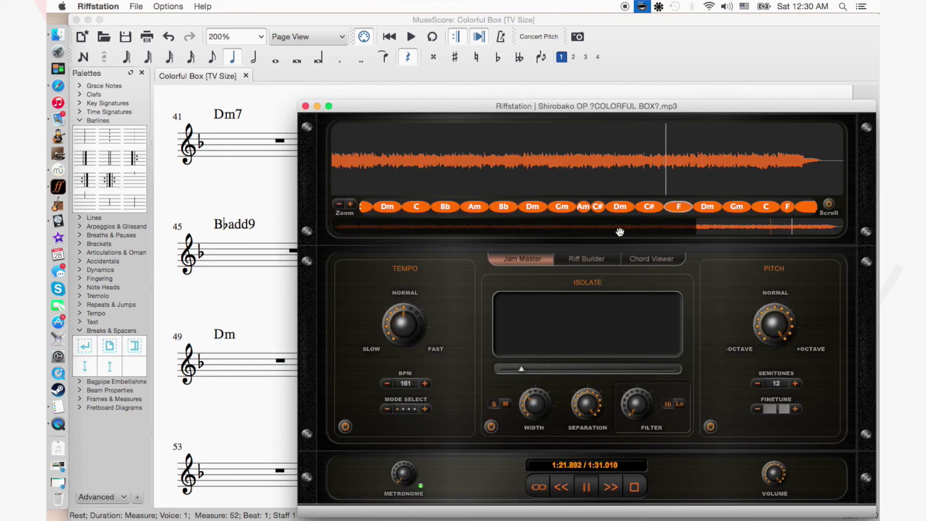
pyautogui.press('space')
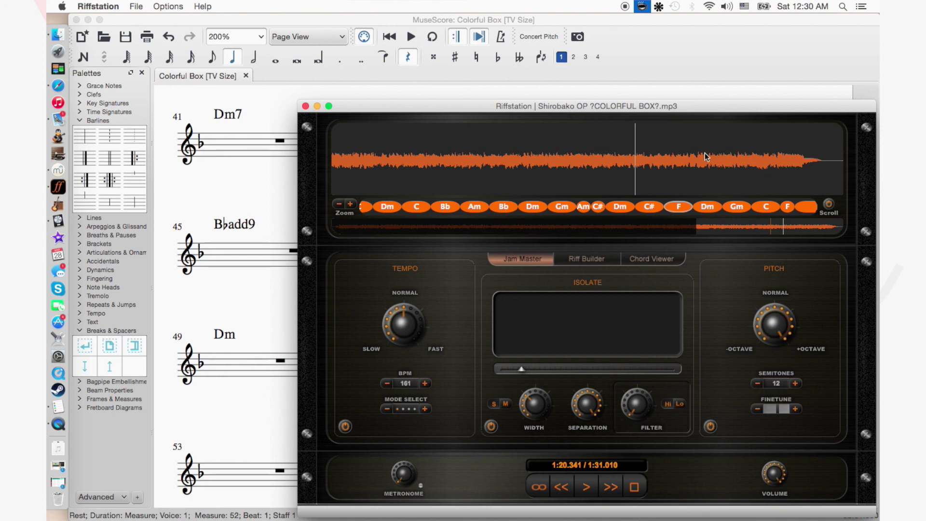
pyautogui.press('space')
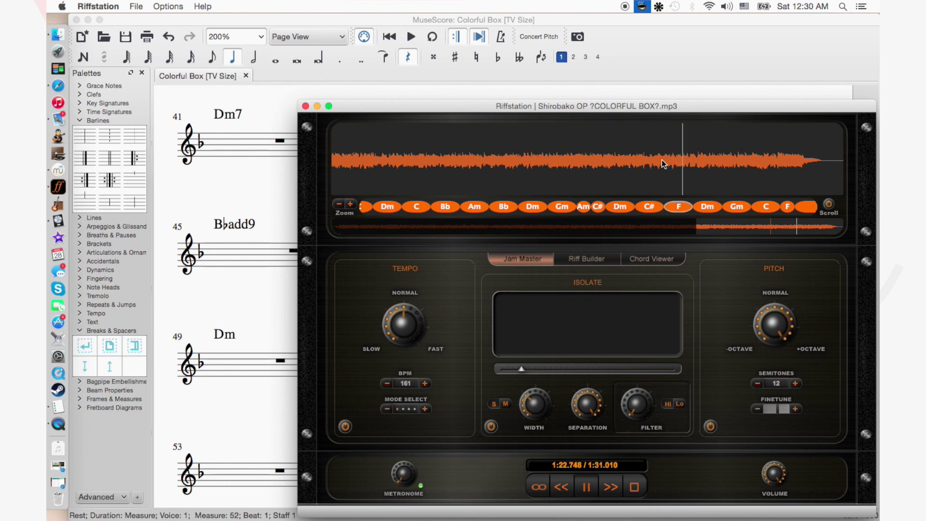
pyautogui.click(691, 162)
pyautogui.press('space')
pyautogui.click(695, 160)
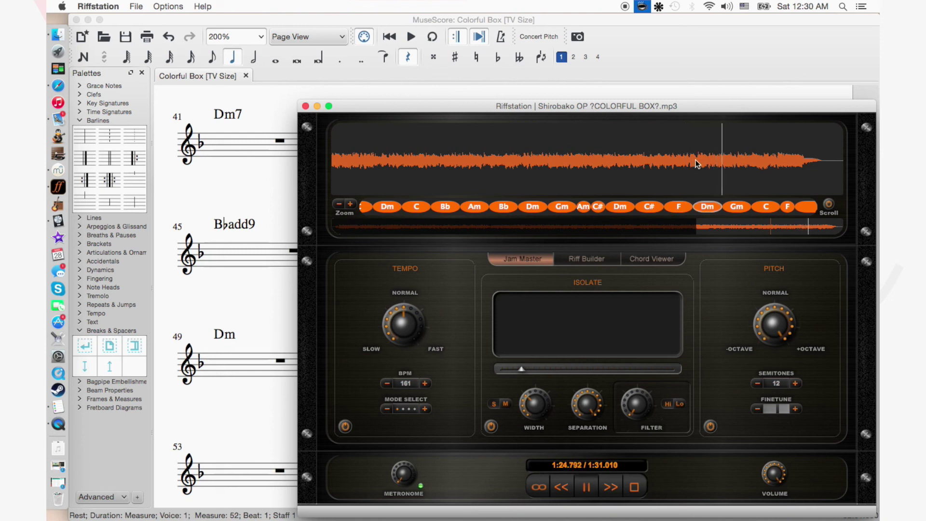
pyautogui.press('space')
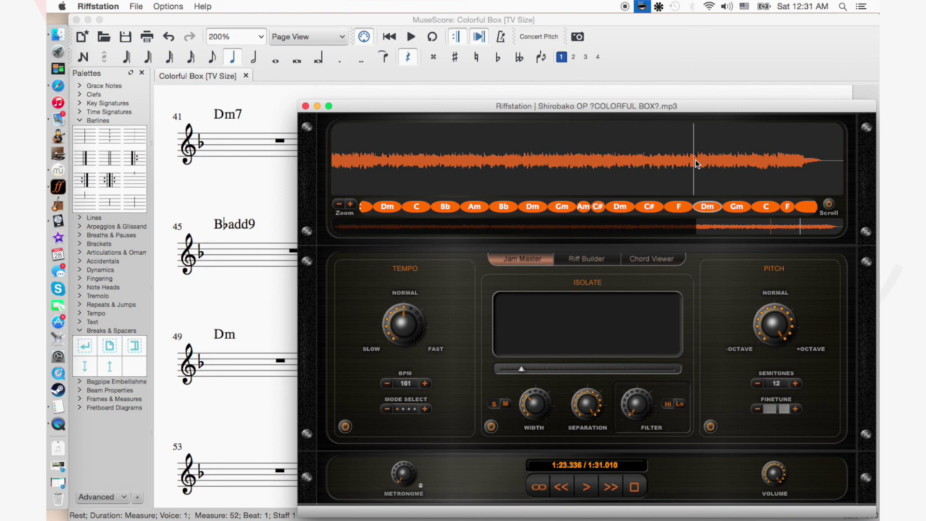
pyautogui.press('space')
pyautogui.press('space')
pyautogui.click(694, 97)
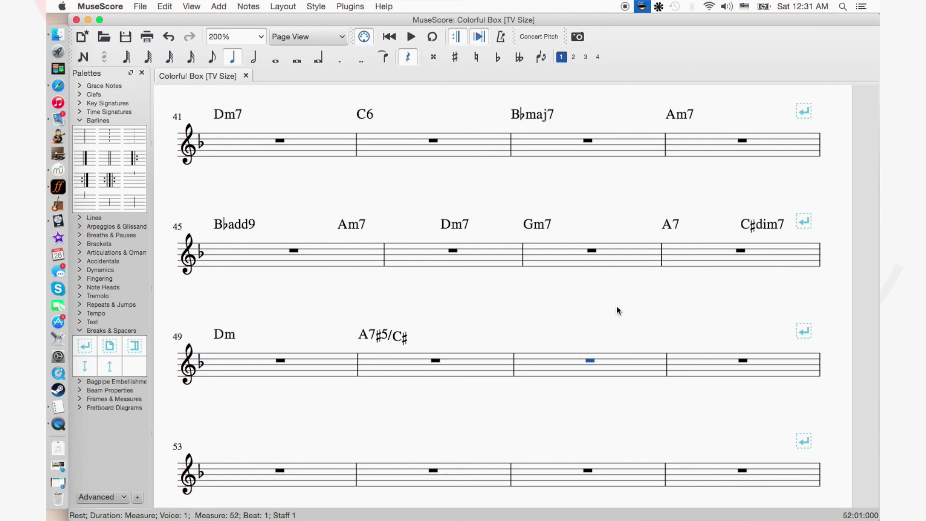
# Enter F/C and Bm7♭5 chord symbols in measures 51–52 and save the score.
pyautogui.press('super+k')
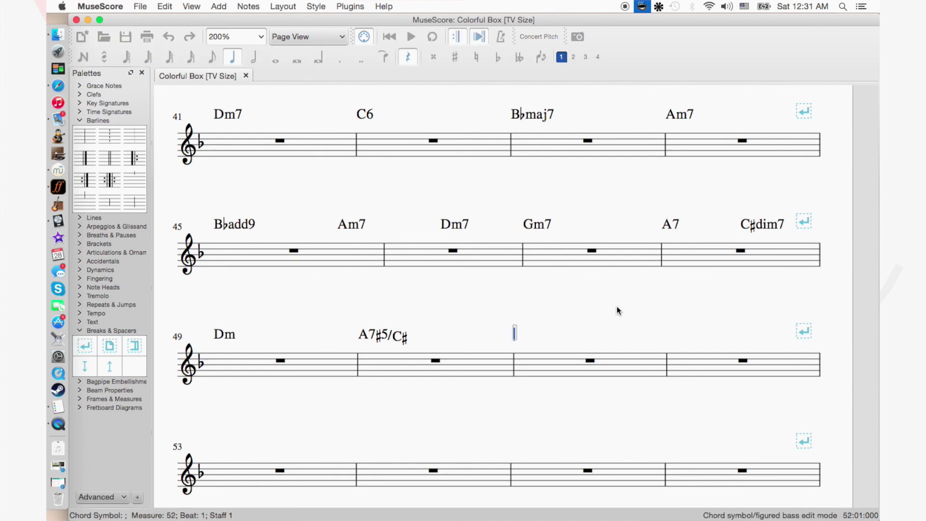
pyautogui.write('F/C')
pyautogui.press('space')
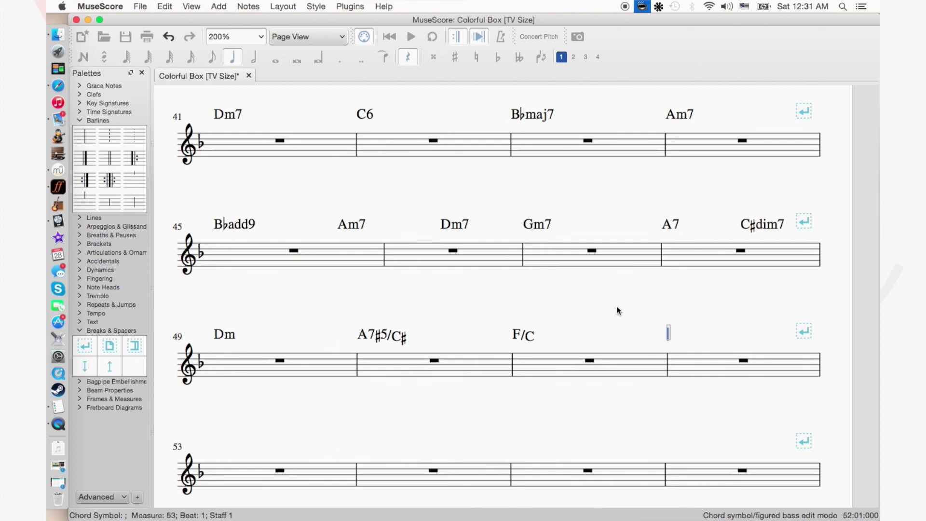
pyautogui.write('Bm7b5')
pyautogui.press('Escape')
pyautogui.press('super+s')
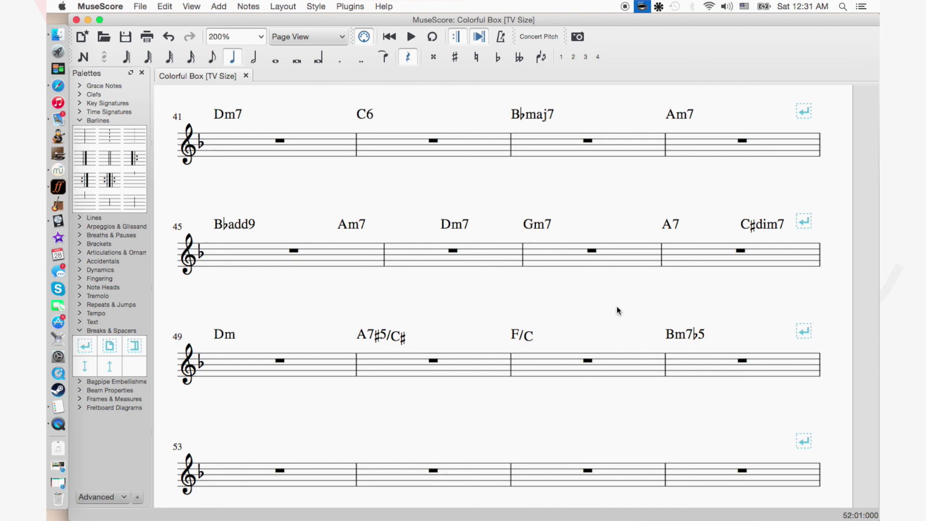
# Scroll down the chart, then resume song playback in Riffstation.
pyautogui.scroll(-3, 617, 306)
pyautogui.scroll(-1, 616, 311)
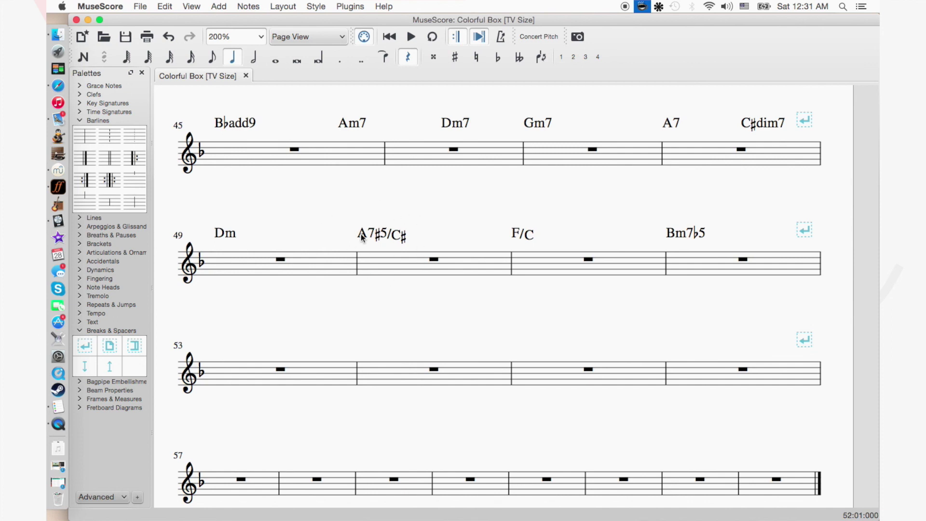
pyautogui.scroll(-3, 461, 293)
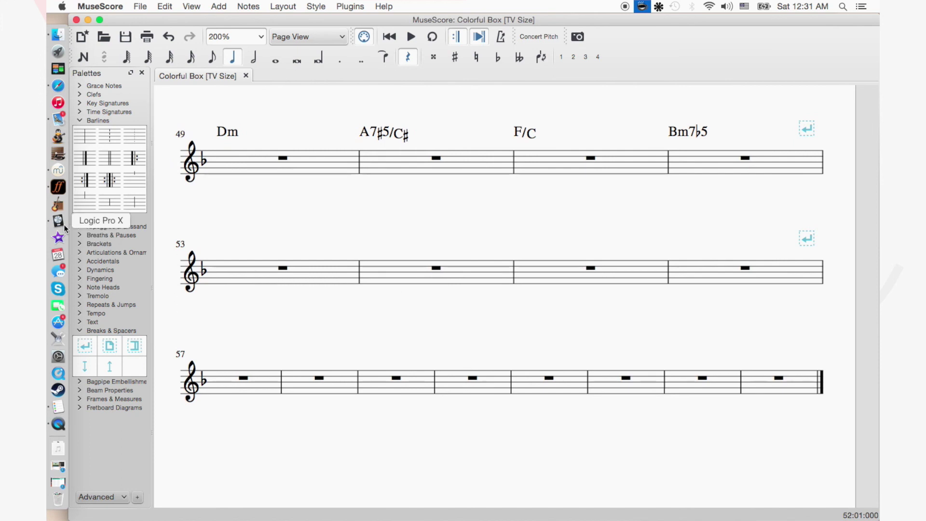
pyautogui.click(57, 187)
pyautogui.press('space')
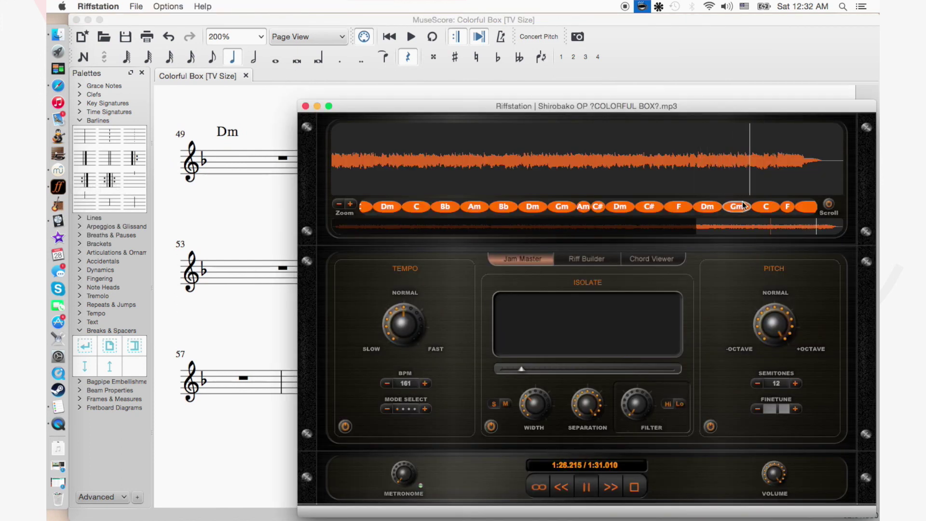
# Set the Riffstation start point at the Gm chord near 1:24.8 and replay the closing Gm–C–F passage.
pyautogui.click(719, 160)
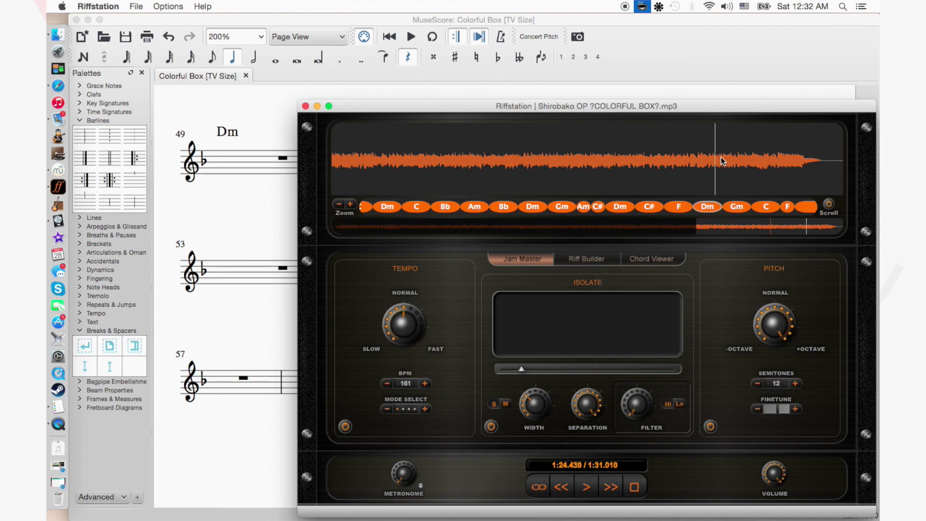
pyautogui.click(723, 158)
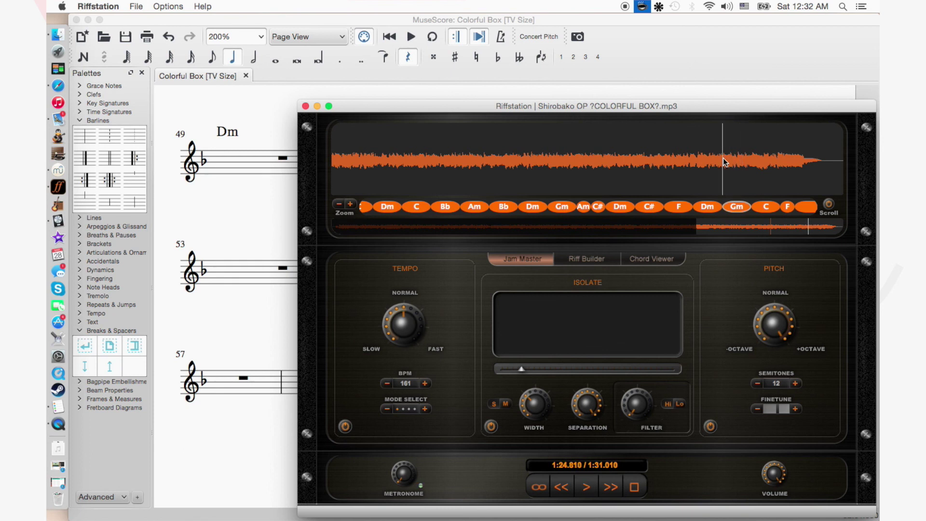
pyautogui.press('space')
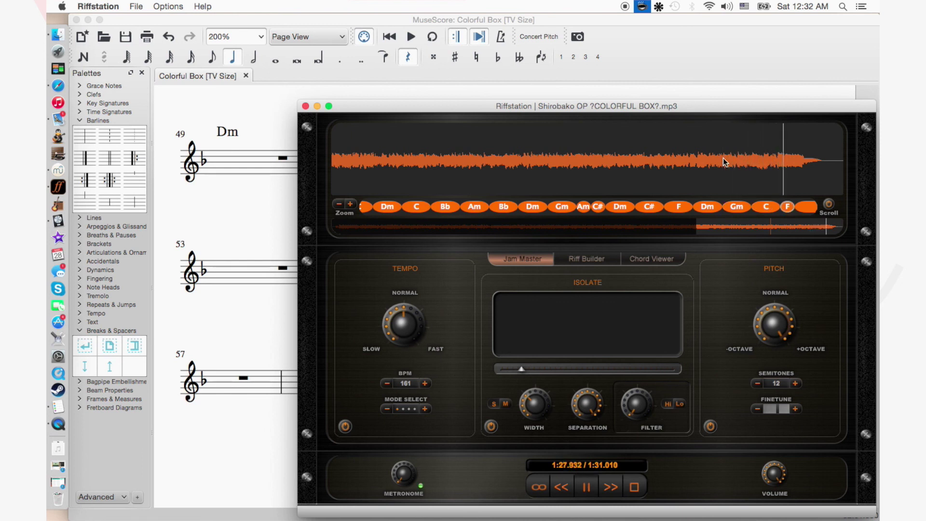
pyautogui.press('space')
pyautogui.press('space')
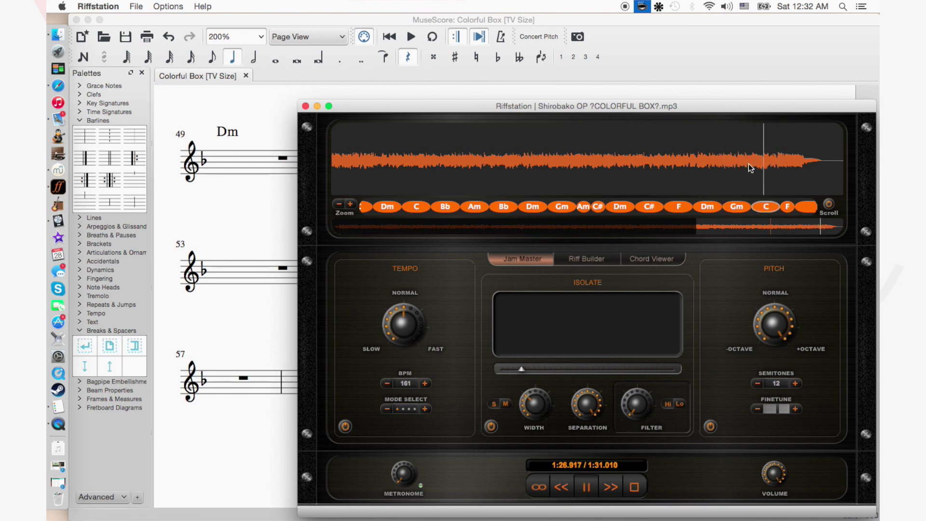
pyautogui.press('space')
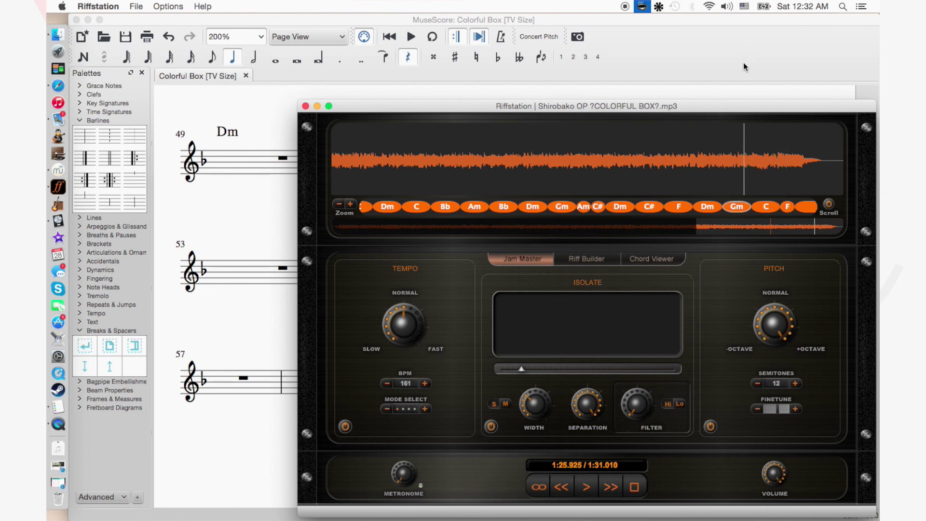
# Add Gm7♭5 to measure 53 and Csus4 to measure 54.
pyautogui.click(741, 57)
pyautogui.click(283, 269)
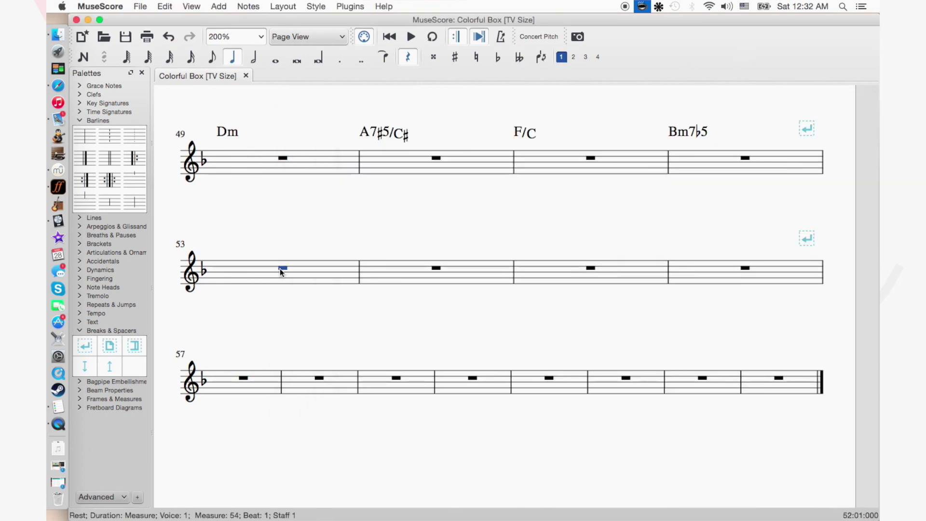
pyautogui.press('super+k')
pyautogui.write('Gm7b5')
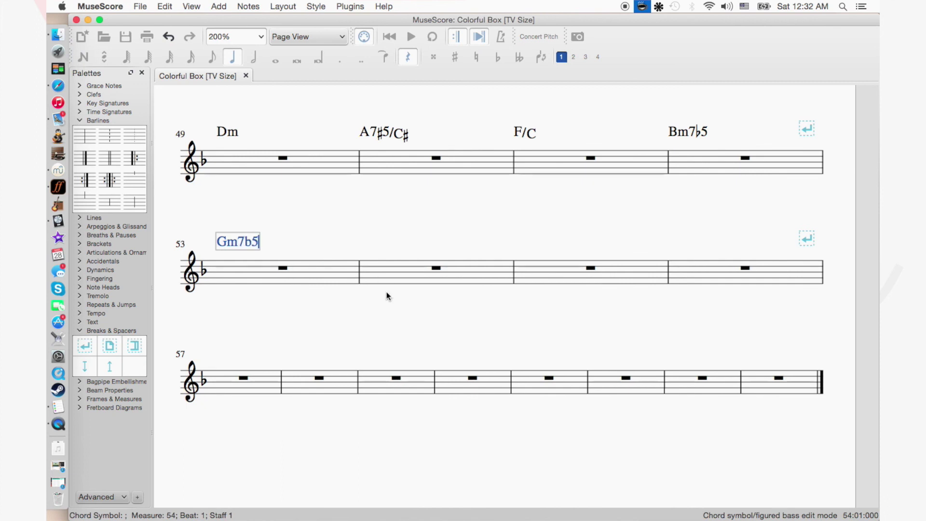
pyautogui.press('space')
pyautogui.write('Csus4')
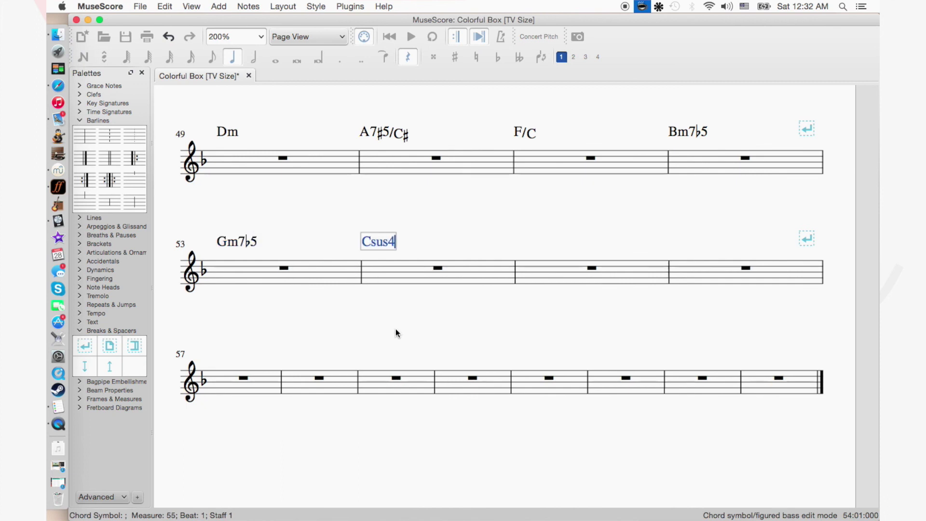
pyautogui.press('Escape')
# Split measure 54's rest to place C on beat 3 and an anticipated F on the final eighth.
pyautogui.click(439, 267)
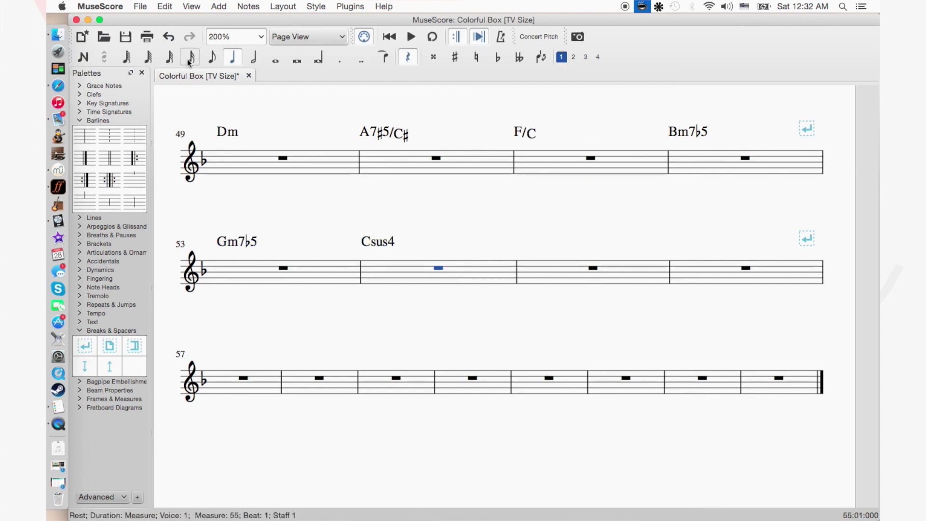
pyautogui.click(255, 58)
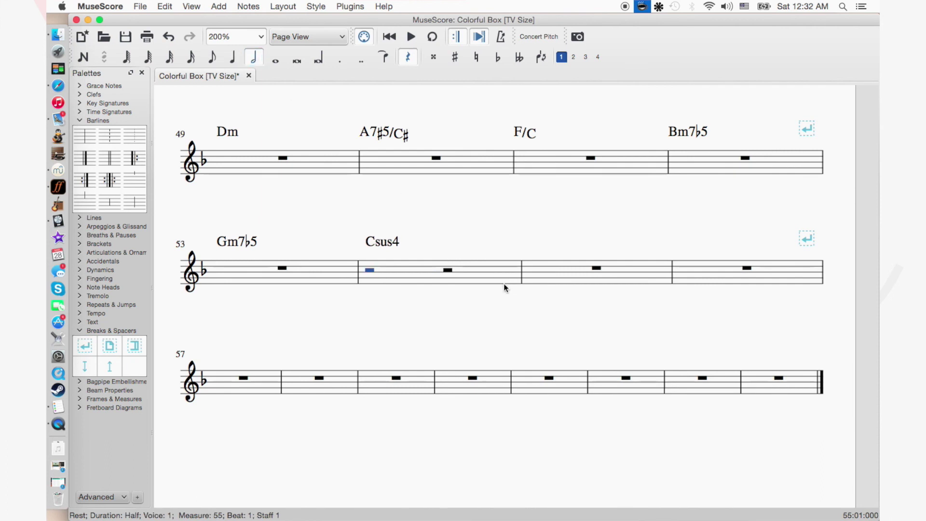
pyautogui.click(444, 268)
pyautogui.hotkey('ctrl', 'k')
pyautogui.write('C')
pyautogui.press('Escape')
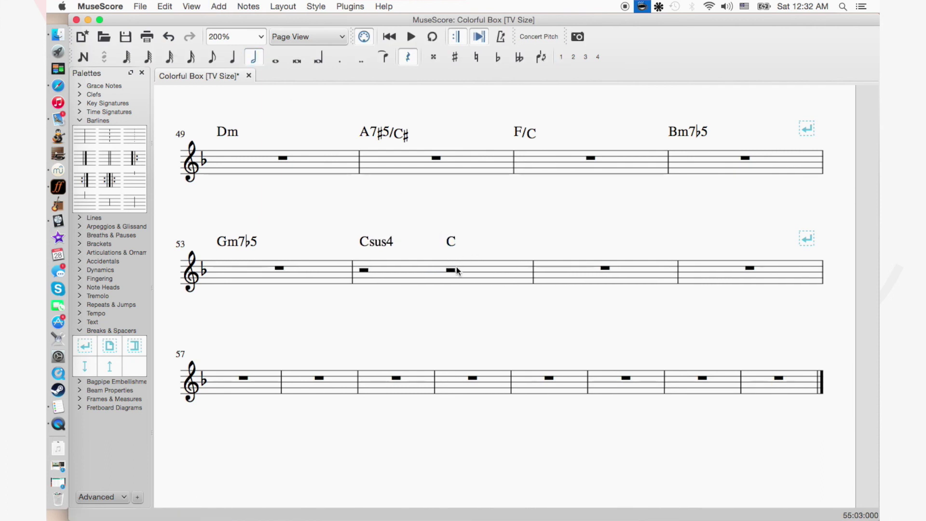
pyautogui.press('5')
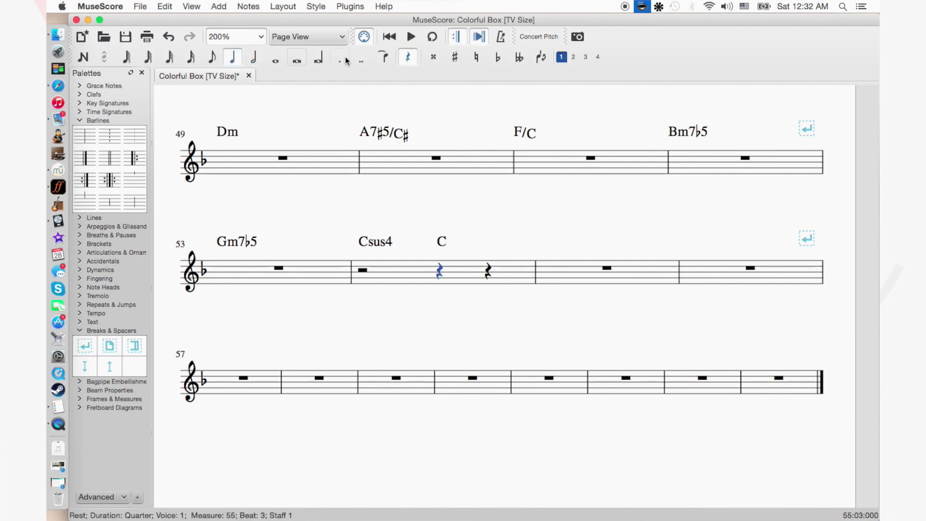
pyautogui.press('.')
pyautogui.click(507, 266)
pyautogui.hotkey('ctrl', 'k')
pyautogui.write('F')
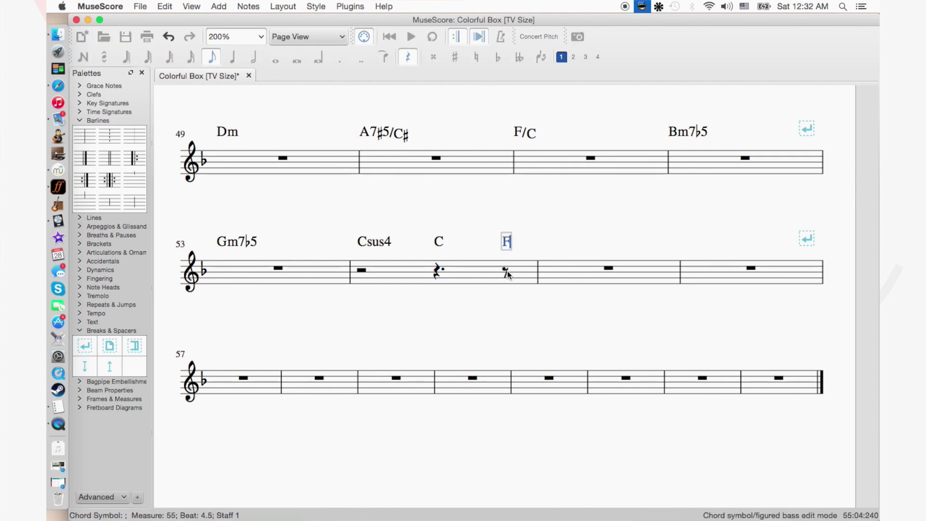
pyautogui.press('Escape')
# Merge measure 54's rests back into a whole rest and save the score.
pyautogui.click(568, 280)
pyautogui.click(471, 277)
pyautogui.press('Delete')
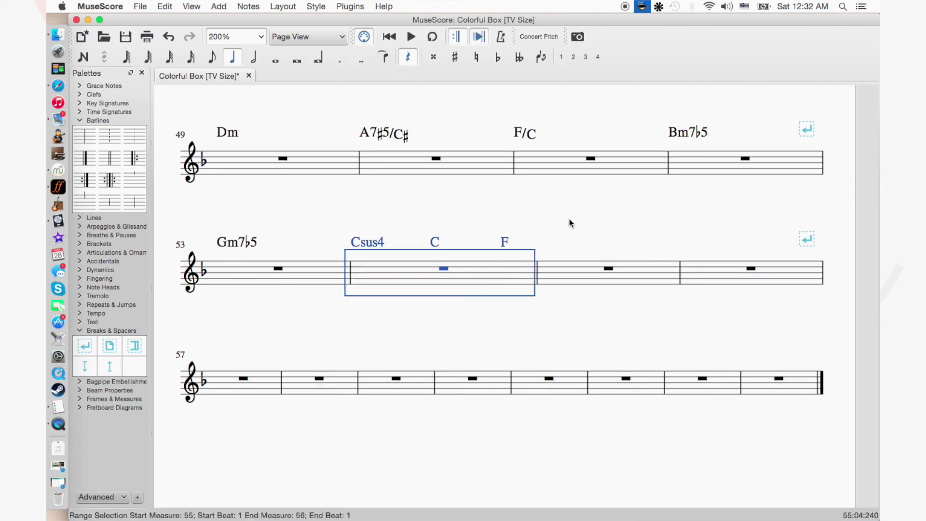
pyautogui.press('Escape')
pyautogui.hotkey('ctrl', 's')
pyautogui.click(58, 187)
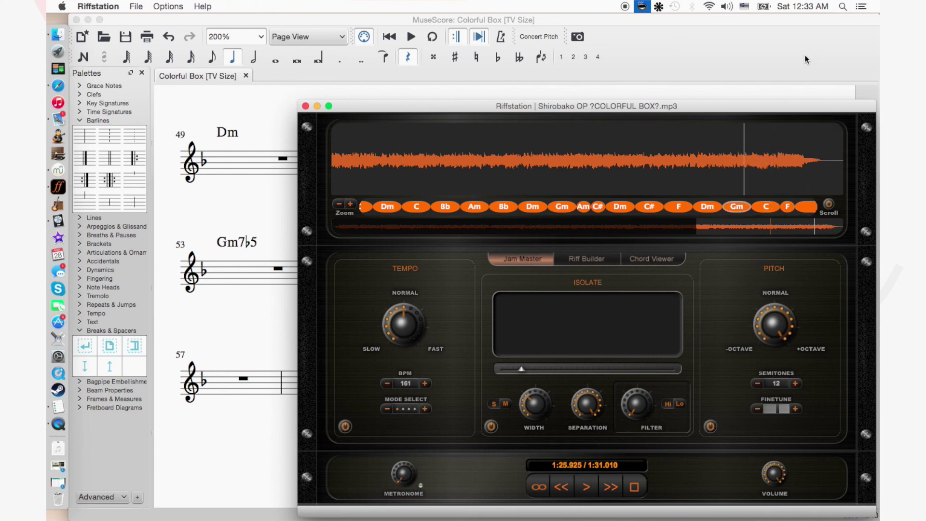
pyautogui.press('super+h')
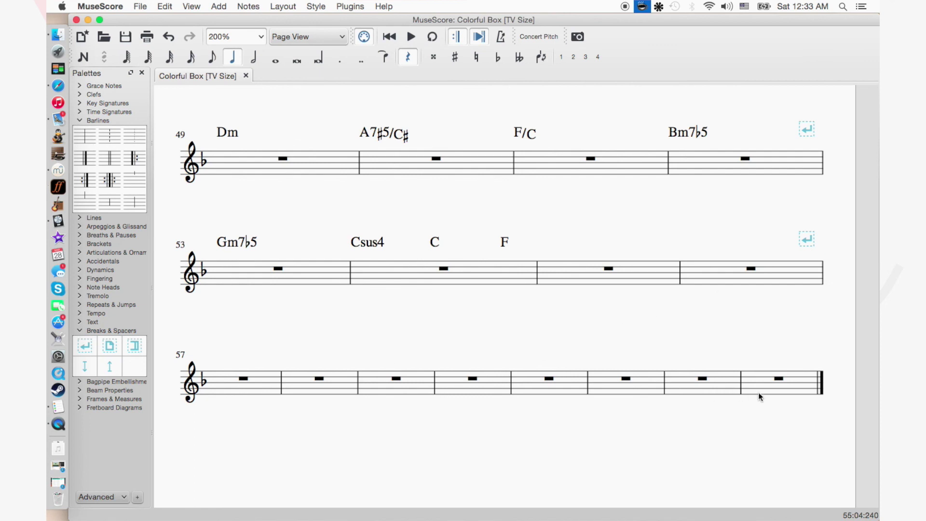
# Delete the empty bottom line of bars via Edit > Measure > Delete Selected Measures.
pyautogui.click(758, 392)
pyautogui.keyDown('shift'); pyautogui.click(274, 383); pyautogui.keyUp('shift')
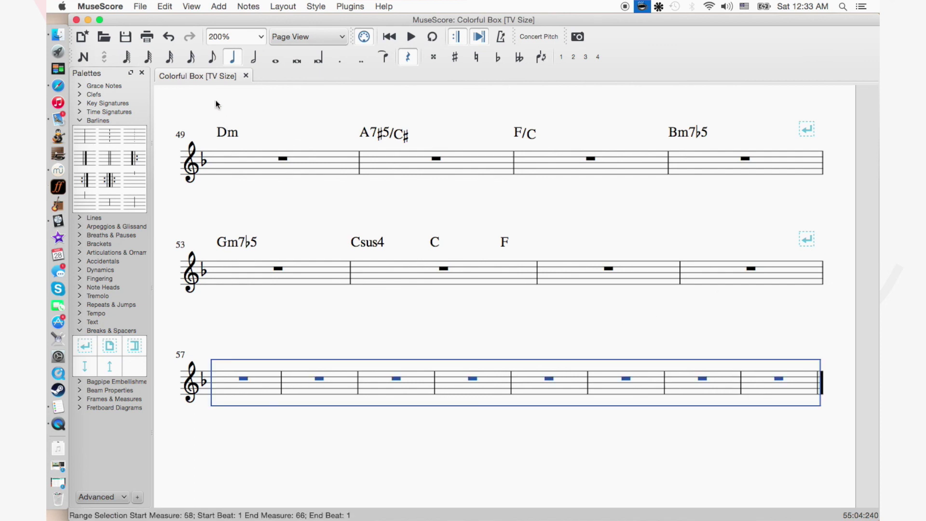
pyautogui.click(166, 7)
pyautogui.moveTo(189, 6)
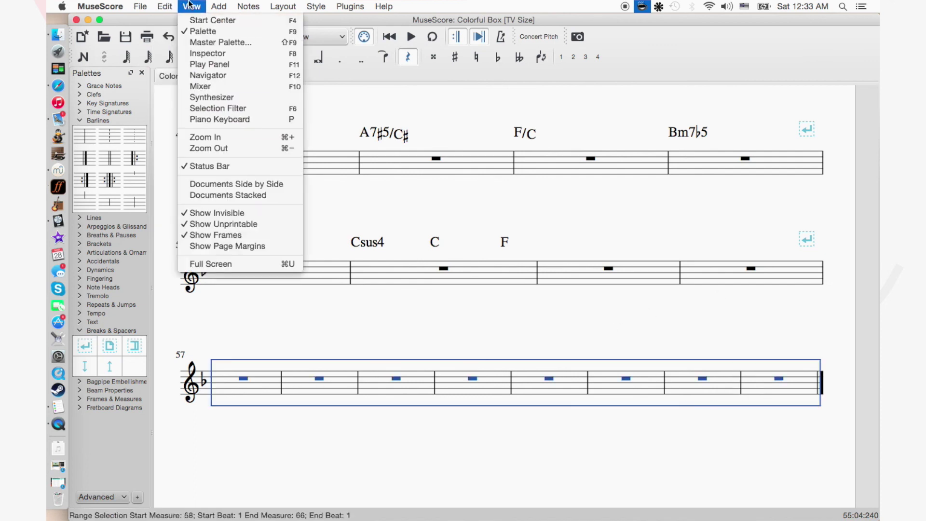
pyautogui.moveTo(203, 142)
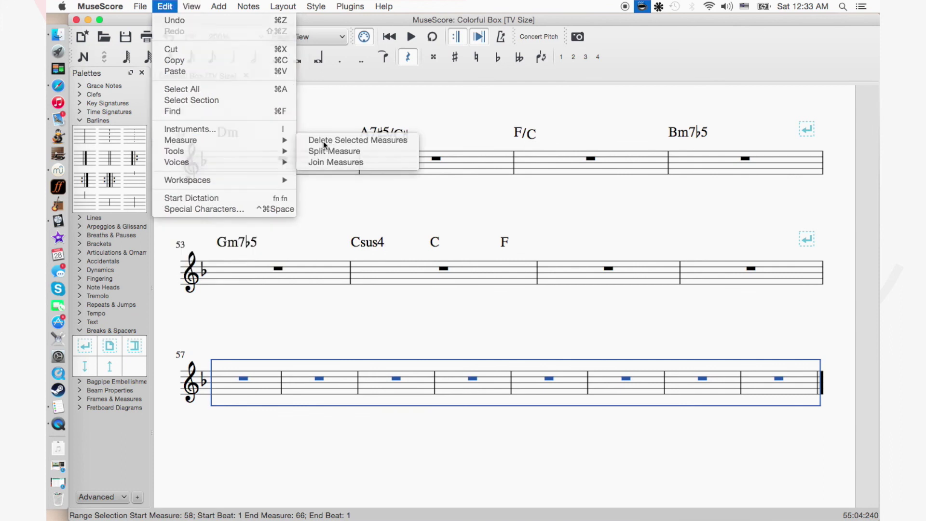
pyautogui.click(324, 141)
# Set the score zoom to 100% to view both pages.
pyautogui.click(262, 36)
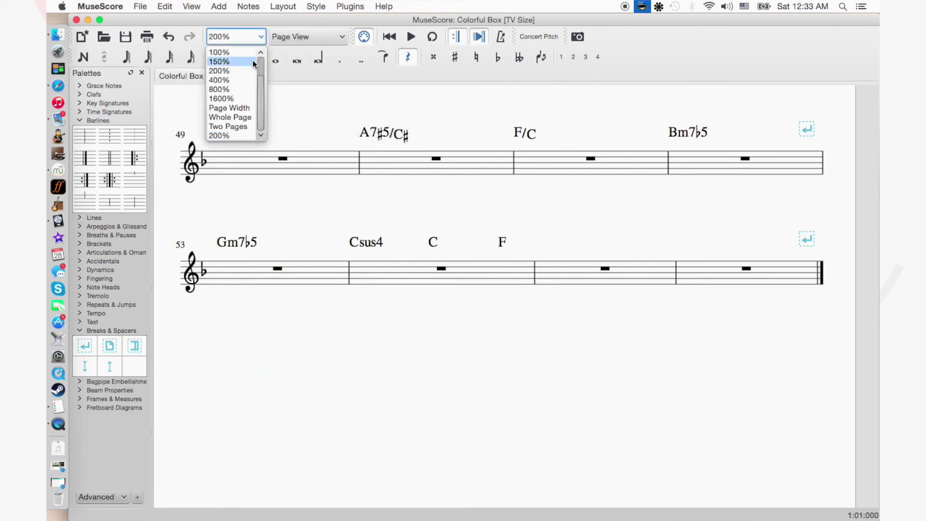
pyautogui.click(218, 51)
pyautogui.hscroll(-10, 348, 242)
pyautogui.scroll(5, 348, 242)
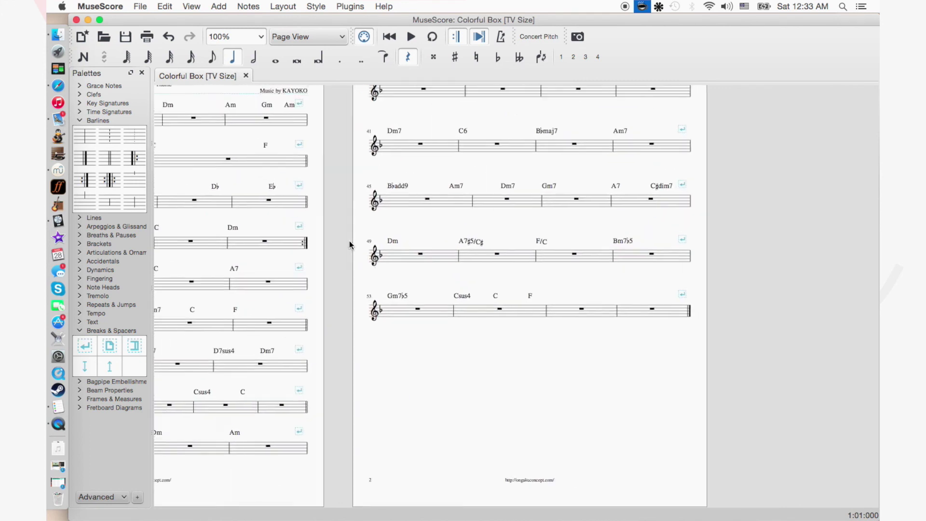
pyautogui.hscroll(5, 349, 243)
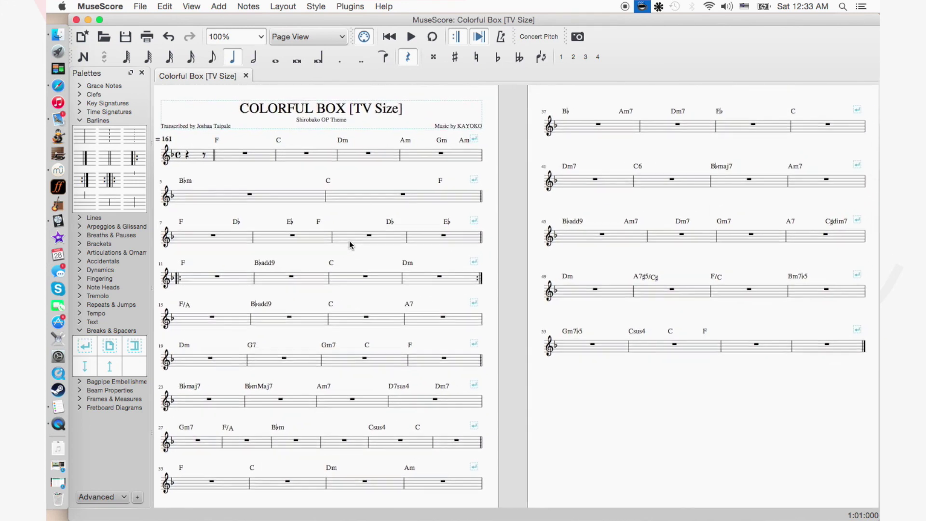
pyautogui.scroll(1, 349, 243)
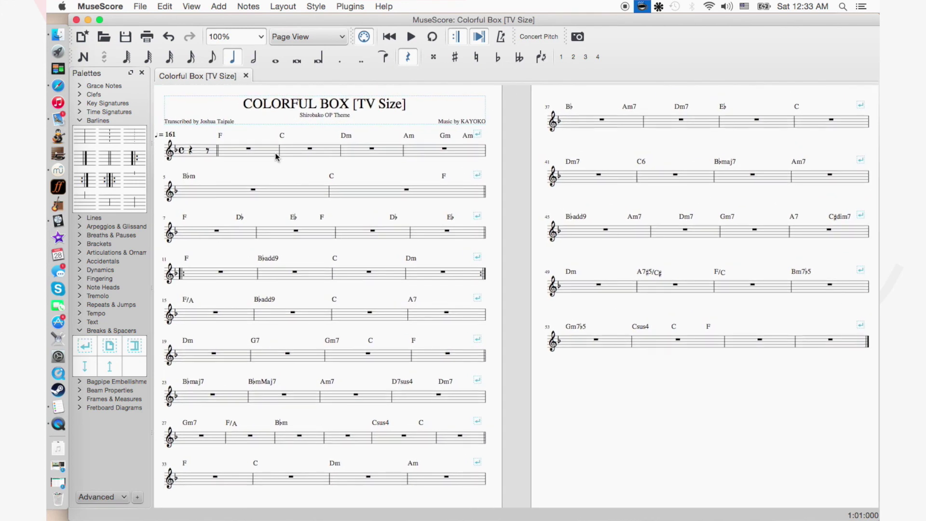
# Fill measures 2 through 58 with slashes using Edit > Tools > Fill With Slashes.
pyautogui.click(271, 152)
pyautogui.hscroll(1, 724, 357)
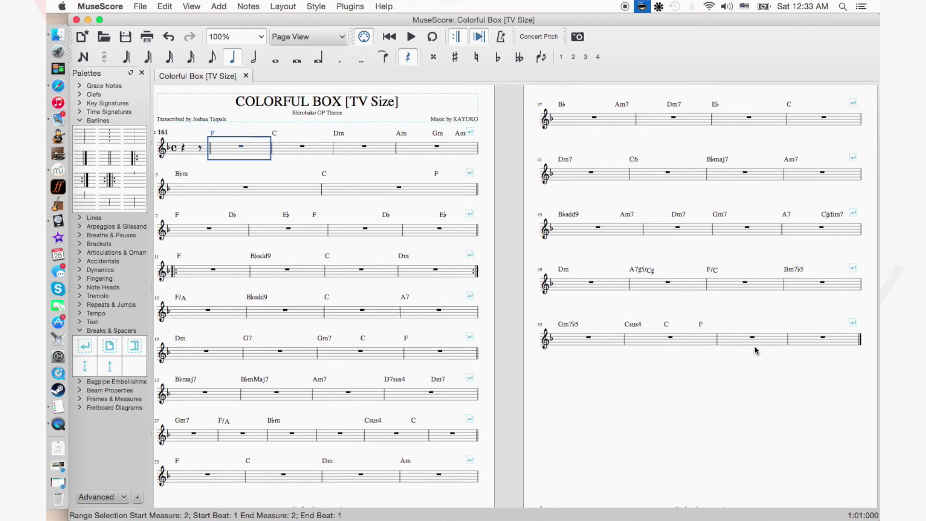
pyautogui.keyDown('shift'); pyautogui.click(808, 341); pyautogui.keyUp('shift')
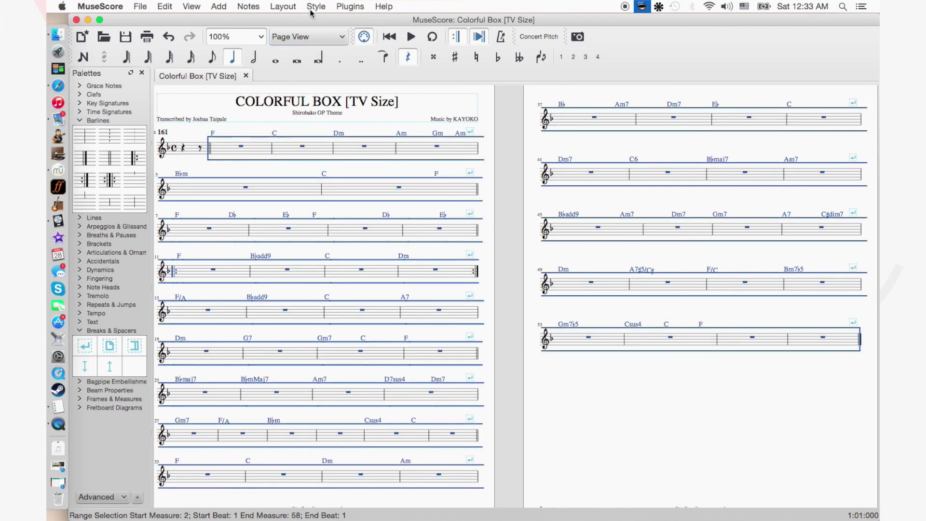
pyautogui.click(295, 8)
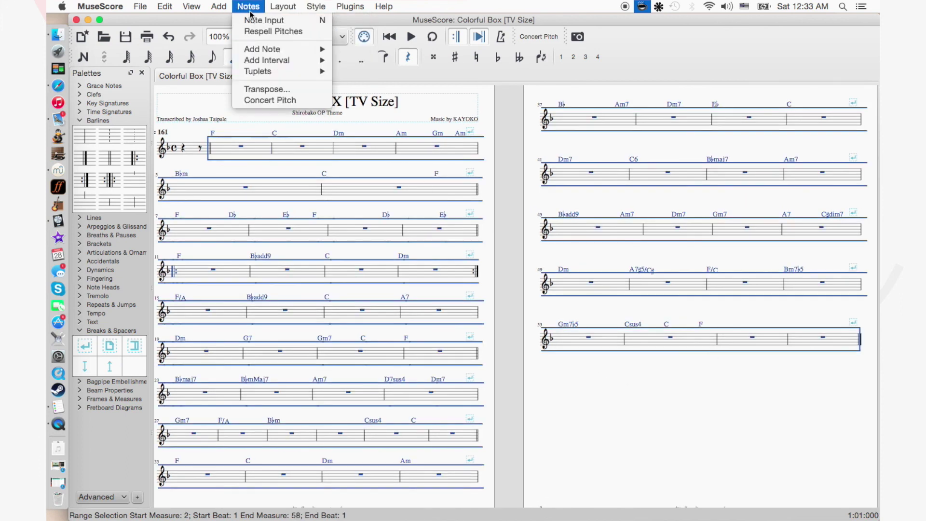
pyautogui.moveTo(197, 9)
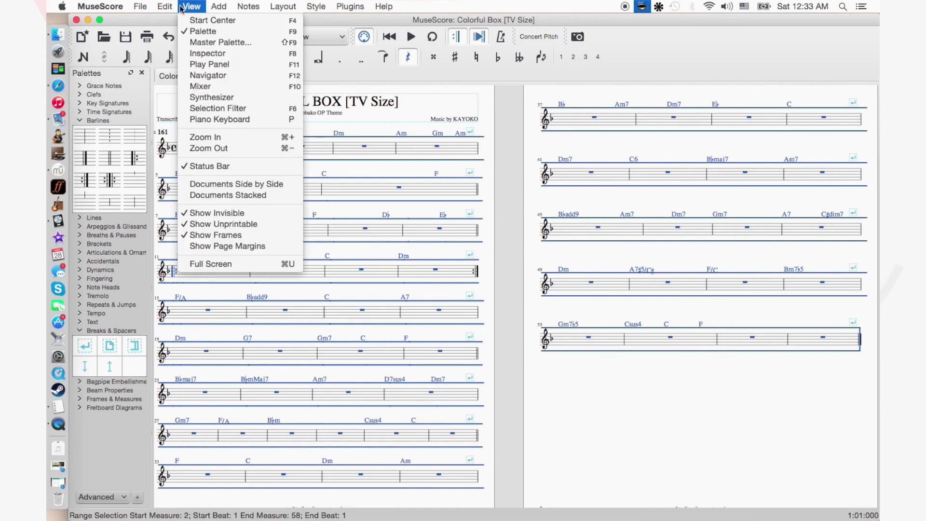
pyautogui.moveTo(165, 7)
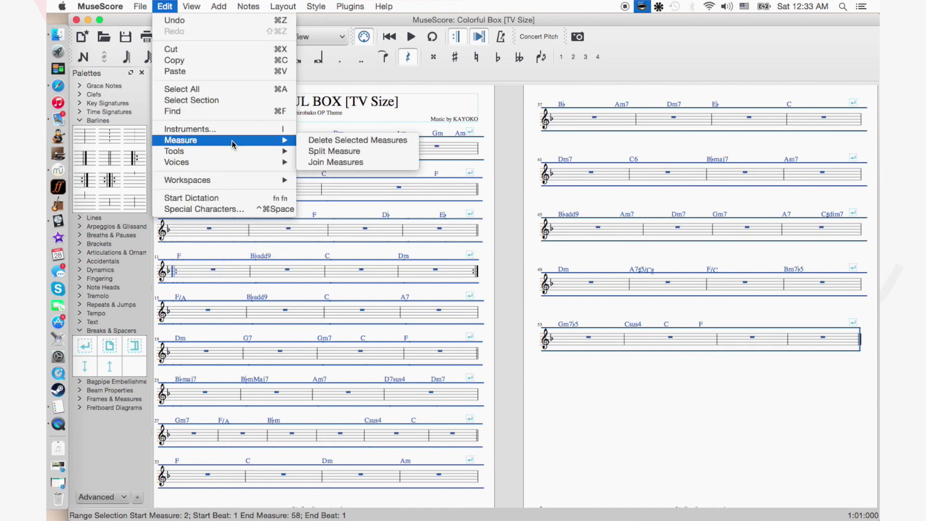
pyautogui.moveTo(234, 152)
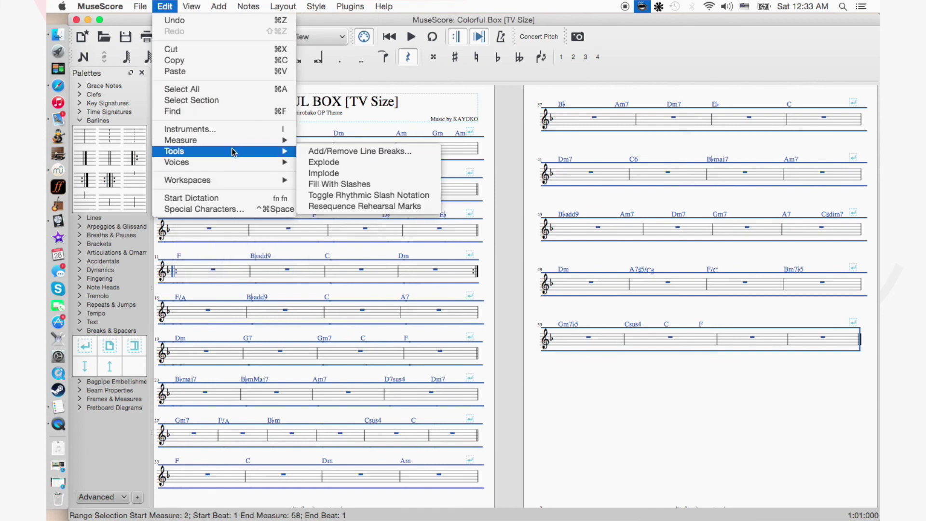
pyautogui.click(372, 185)
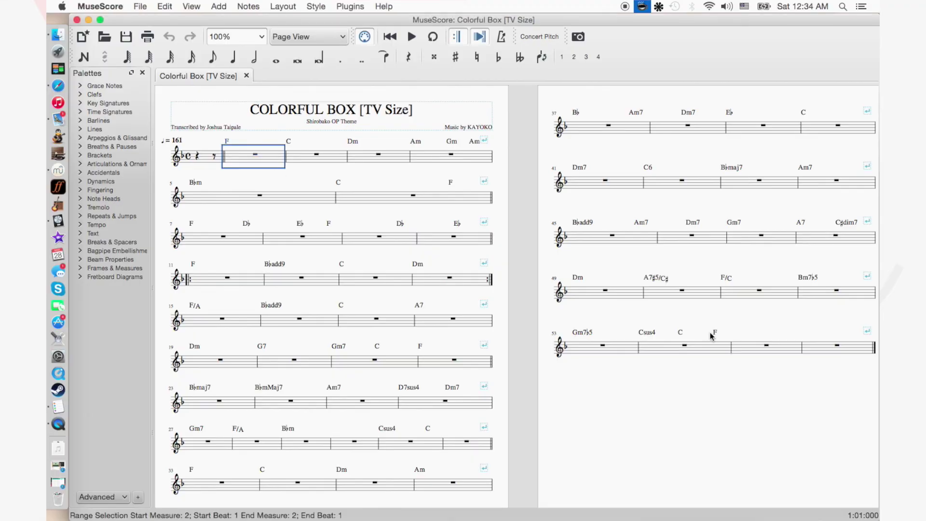
# Apply Toggle Rhythmic Slash Notation to measures 2 through 58.
pyautogui.keyDown('shift'); pyautogui.click(805, 347); pyautogui.keyUp('shift')
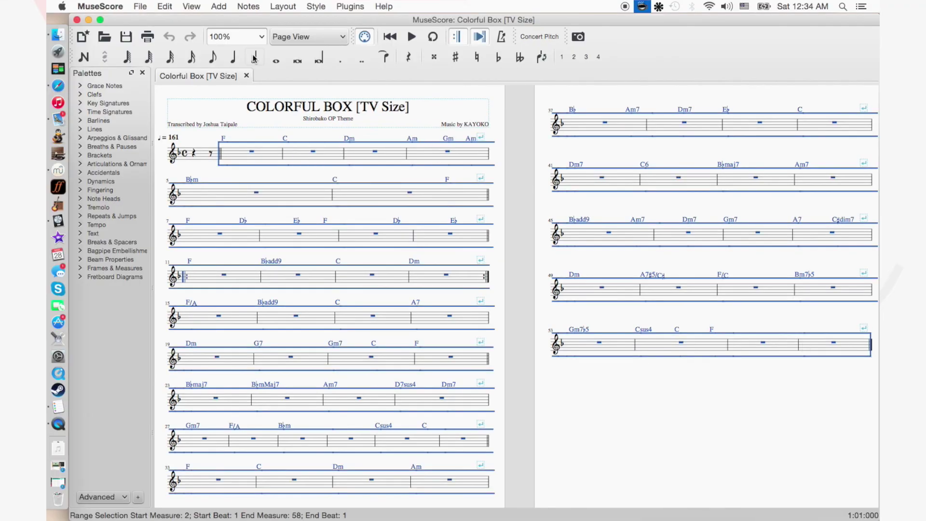
pyautogui.click(184, 6)
pyautogui.moveTo(165, 7)
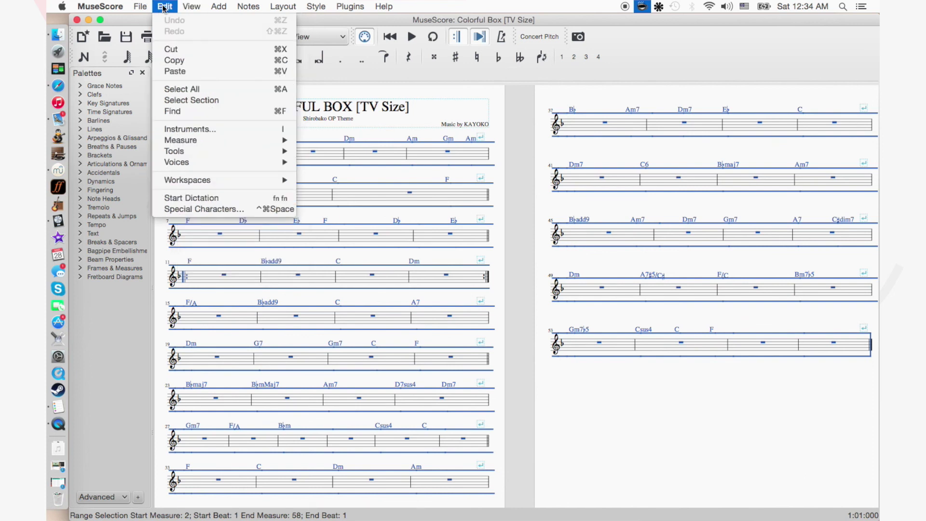
pyautogui.moveTo(192, 183)
pyautogui.moveTo(212, 150)
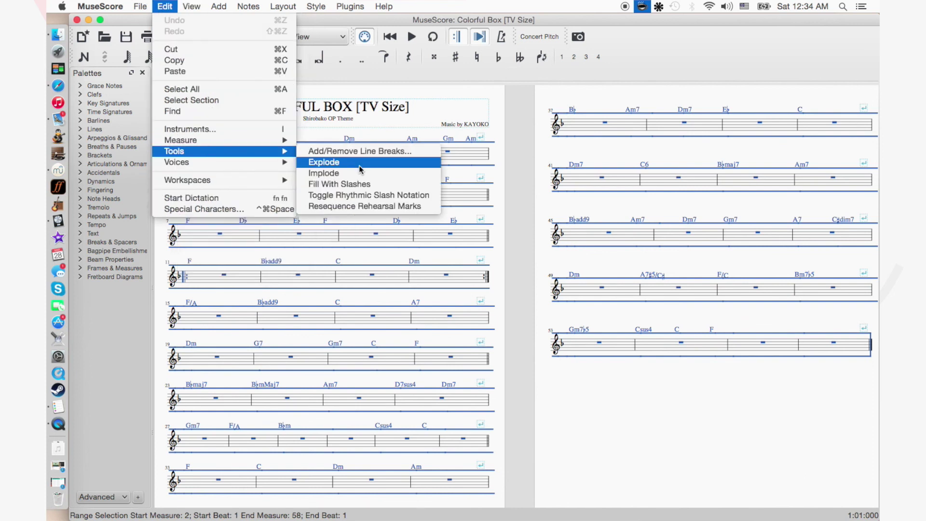
pyautogui.click(368, 199)
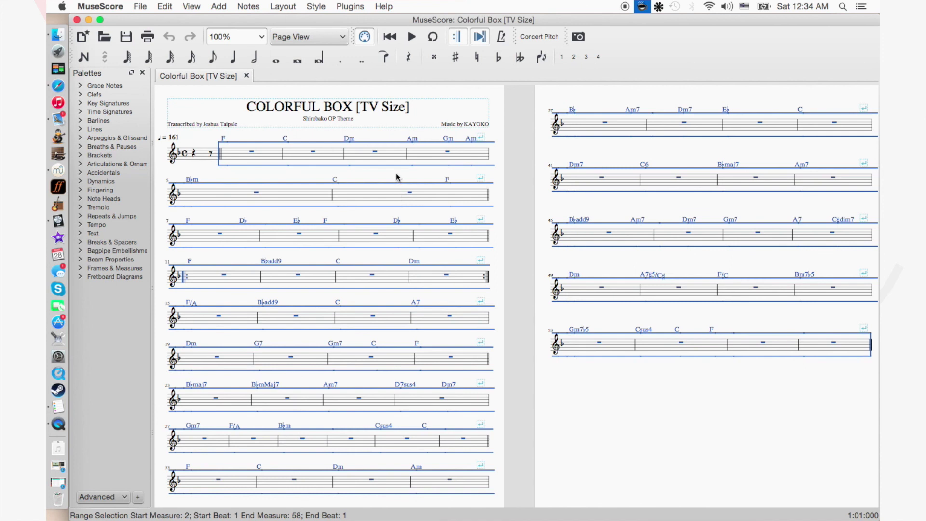
# Nudge the ♩ = 161 tempo marking slightly to the right.
pyautogui.press('Escape')
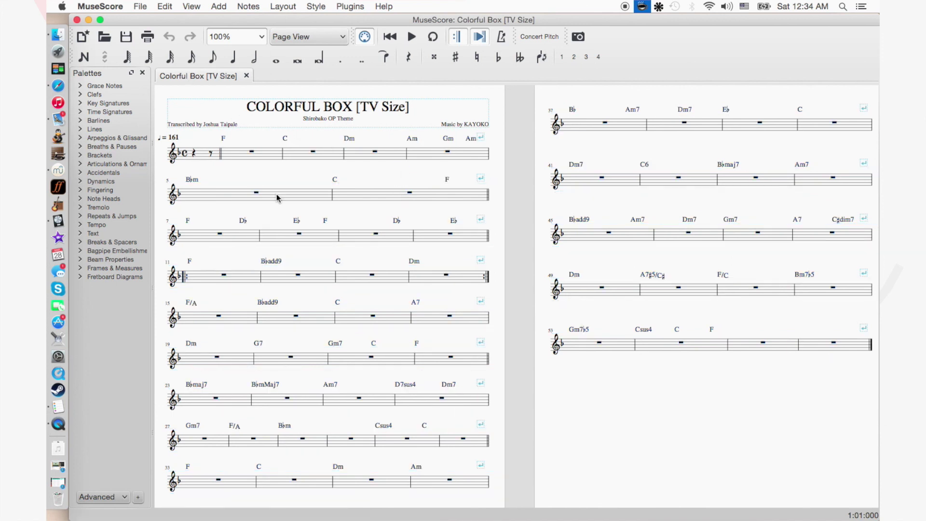
pyautogui.scroll(-1, 283, 180)
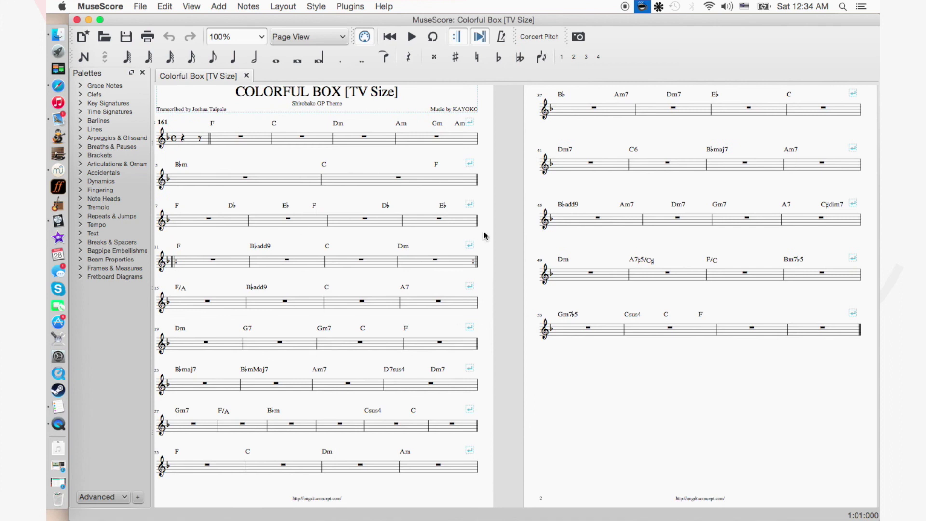
pyautogui.scroll(1, 550, 304)
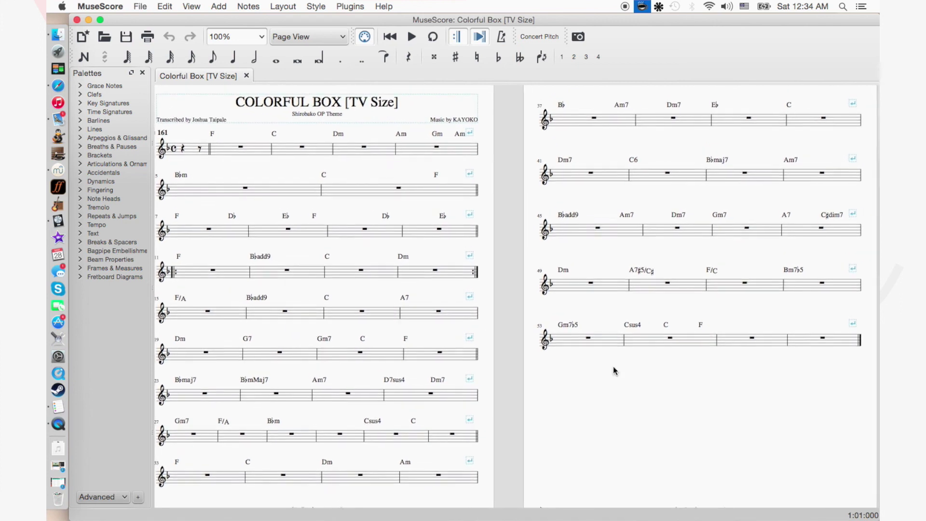
pyautogui.hscroll(-1, 614, 370)
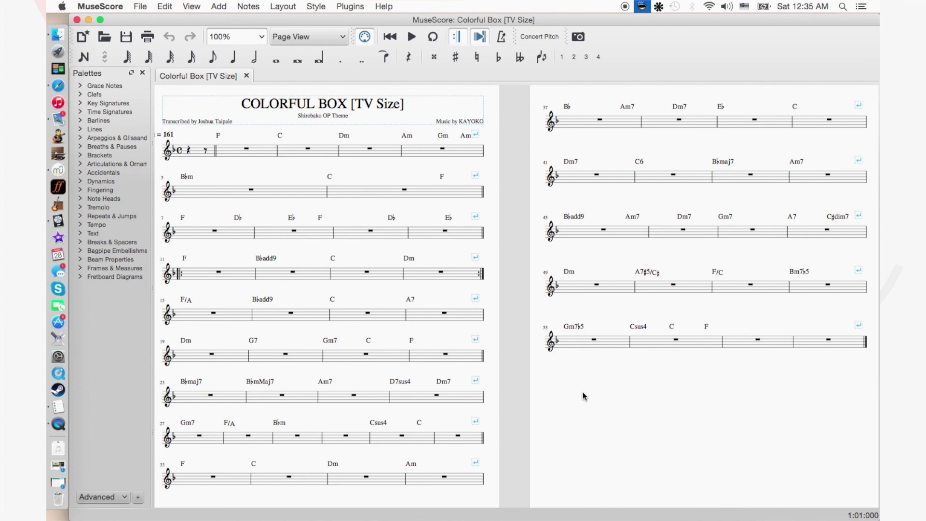
pyautogui.moveTo(585, 393); pyautogui.dragTo(589, 396)
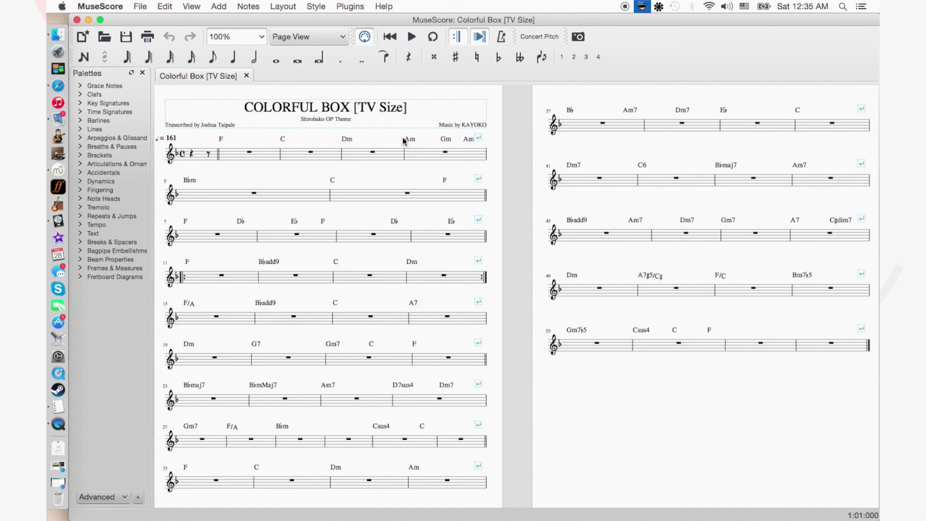
pyautogui.click(170, 140)
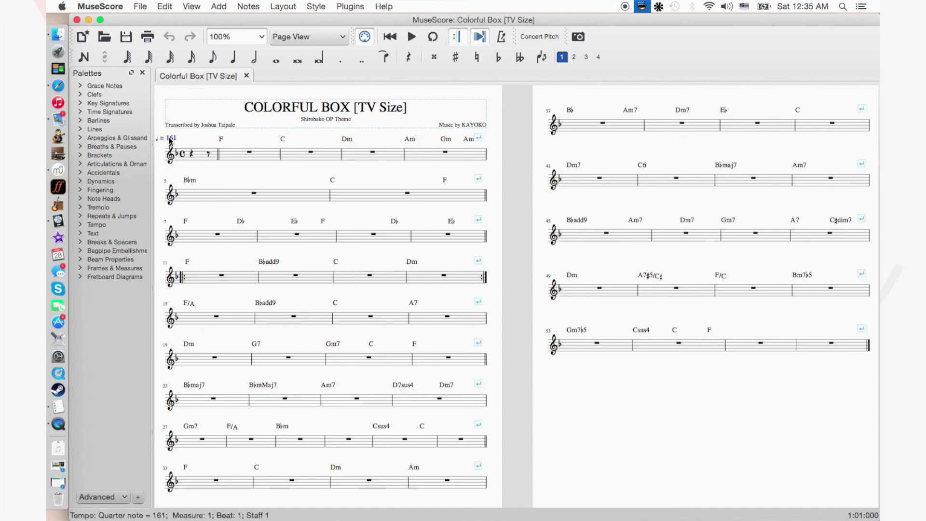
pyautogui.moveTo(170, 140); pyautogui.dragTo(172, 141)
pyautogui.click(269, 176)
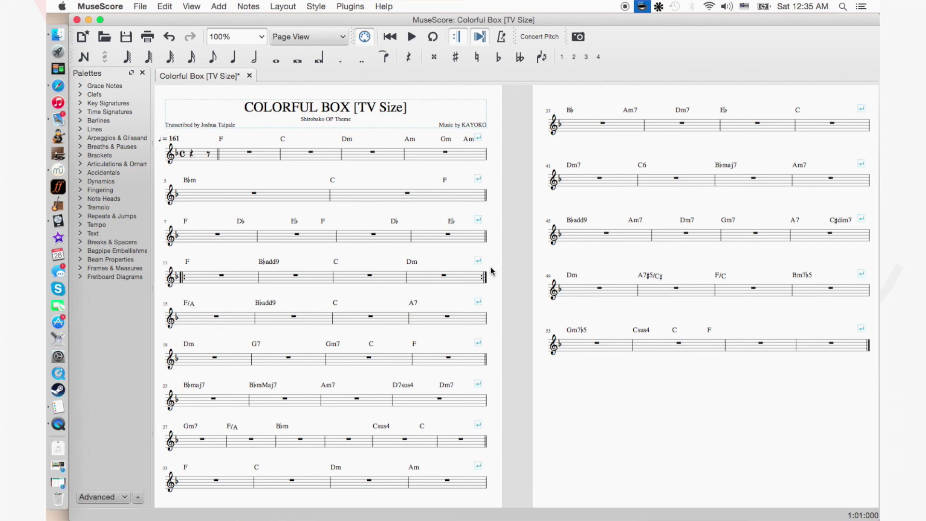
# Save the chord chart and review the finished pages.
pyautogui.press('super+s')
pyautogui.scroll(-1, 662, 415)
pyautogui.hscroll(1, 661, 415)
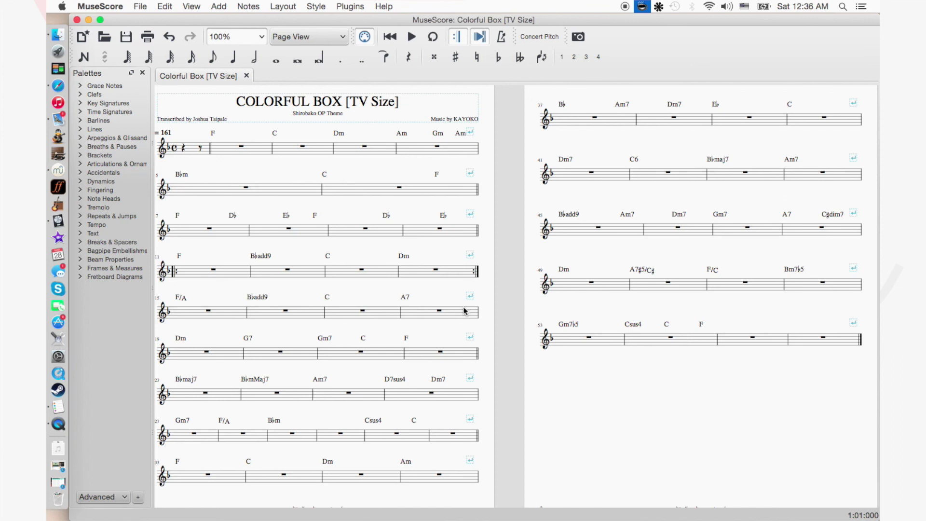
pyautogui.hscroll(-2, 614, 399)
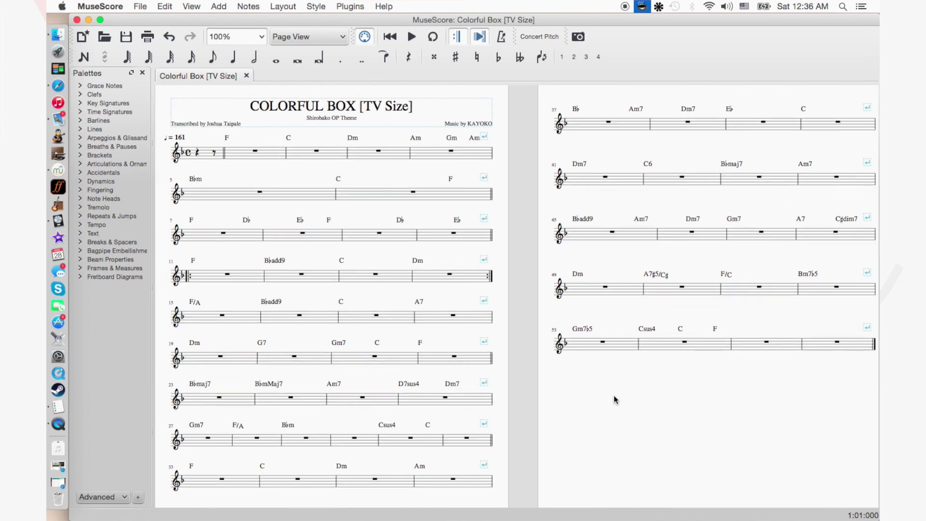